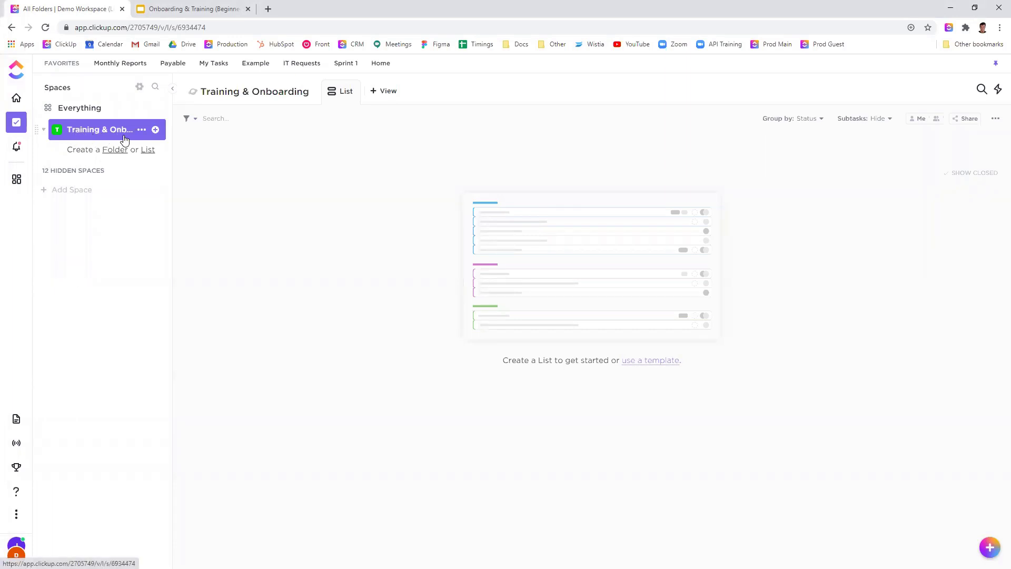
Search the ClickUp templates for "onboard" and add the Employee Onboarding template to the Training & Onboarding space
click(156, 130)
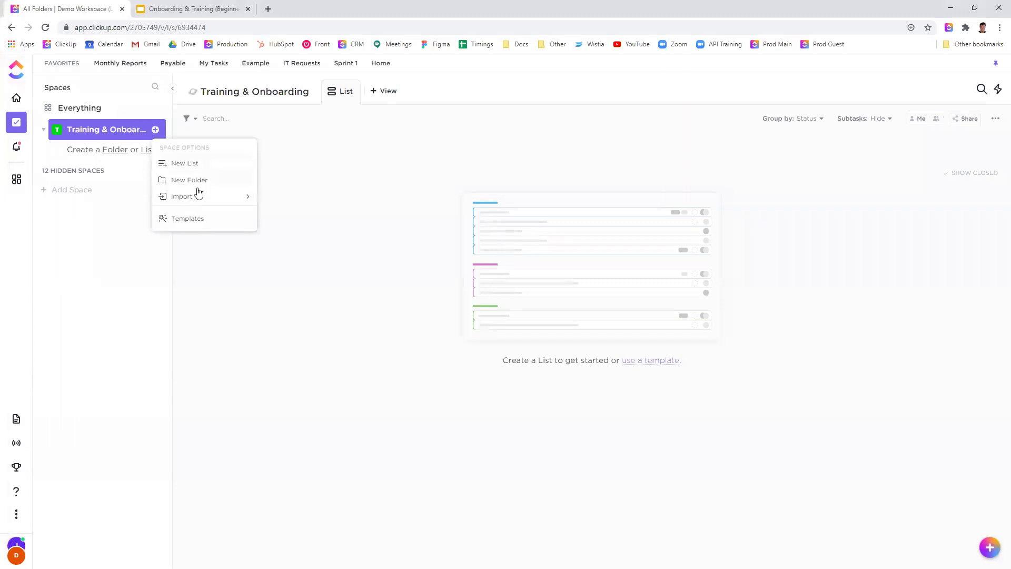
click(193, 222)
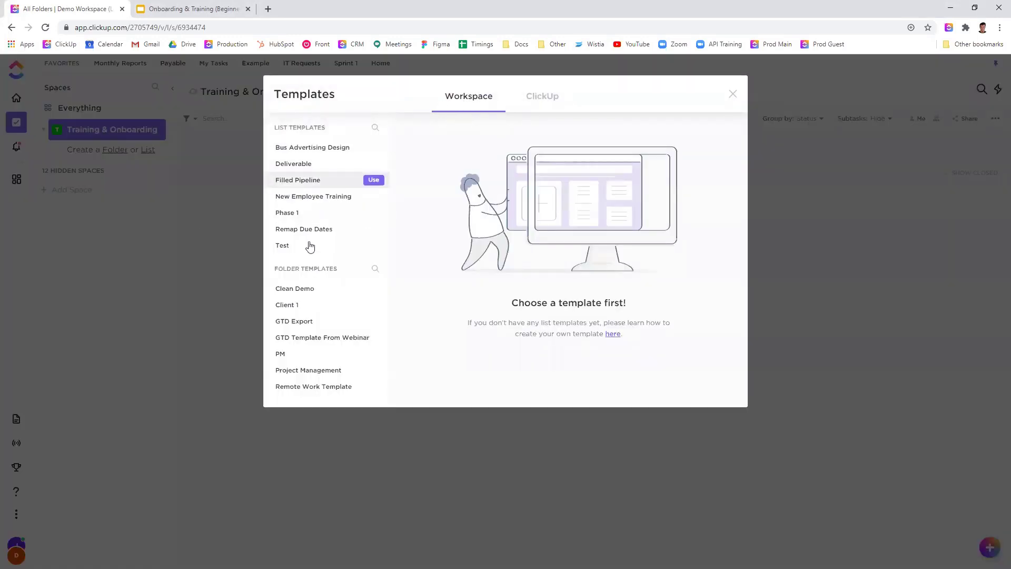
click(544, 99)
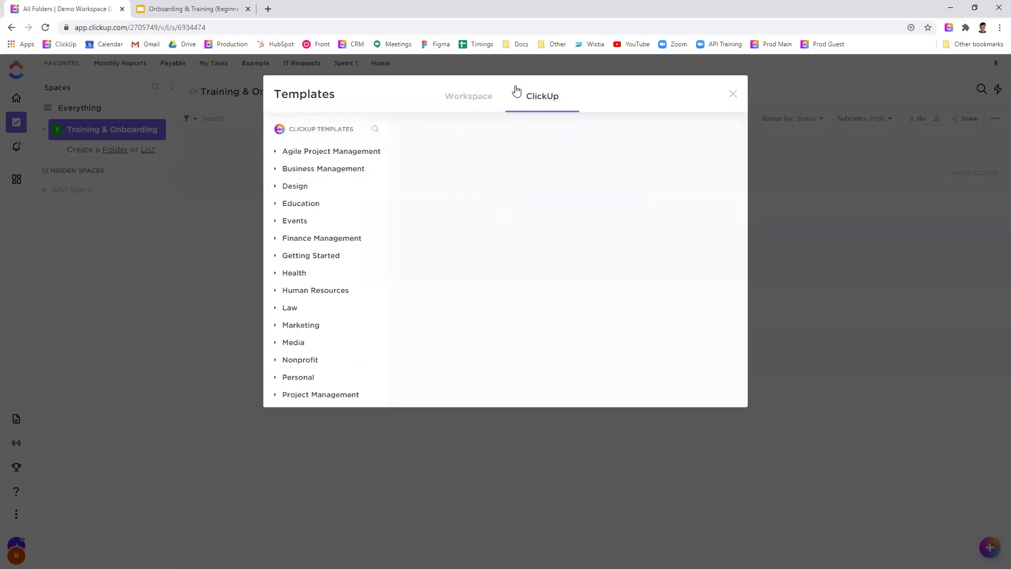
click(375, 130)
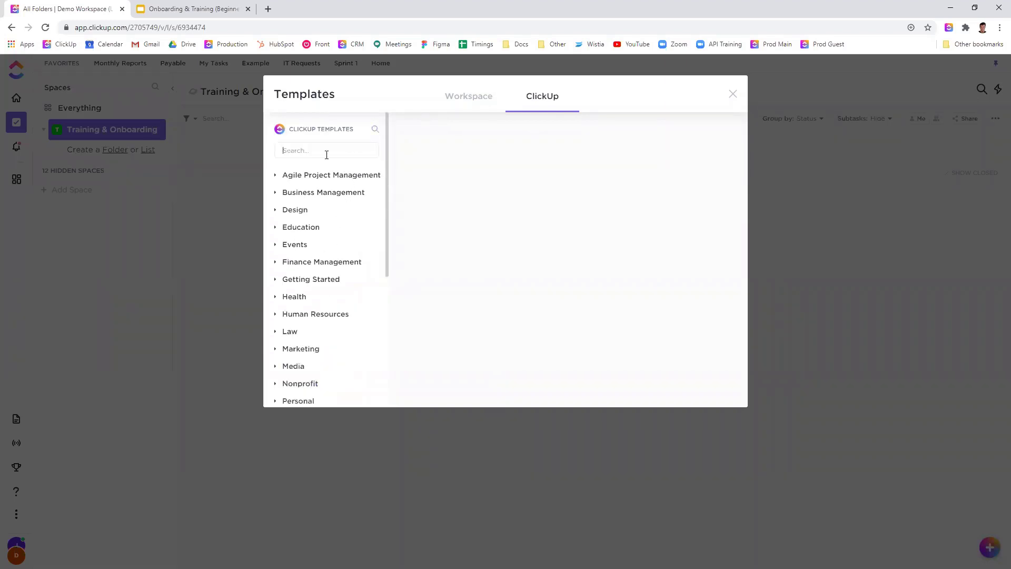
text(onboard)
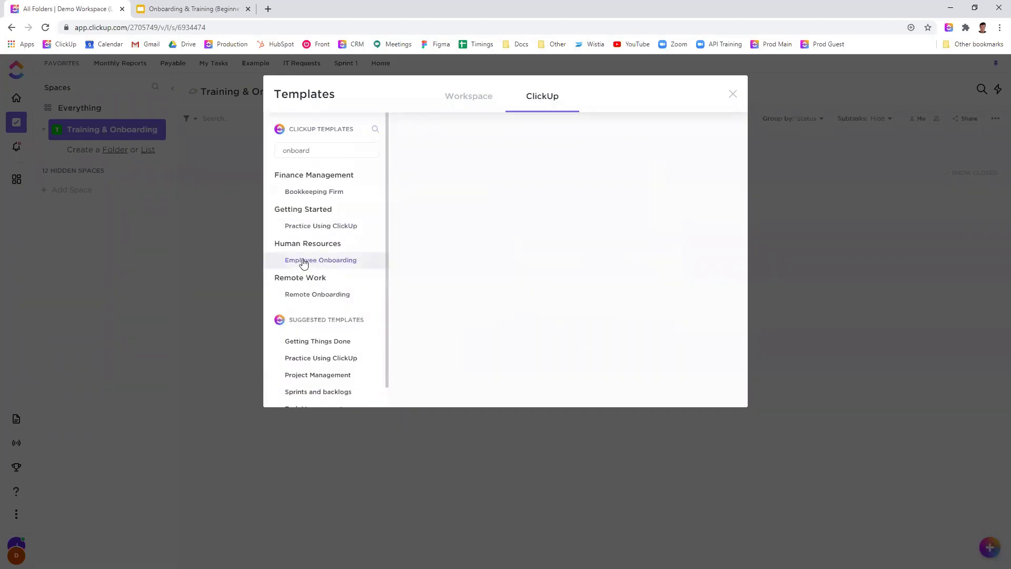
click(330, 262)
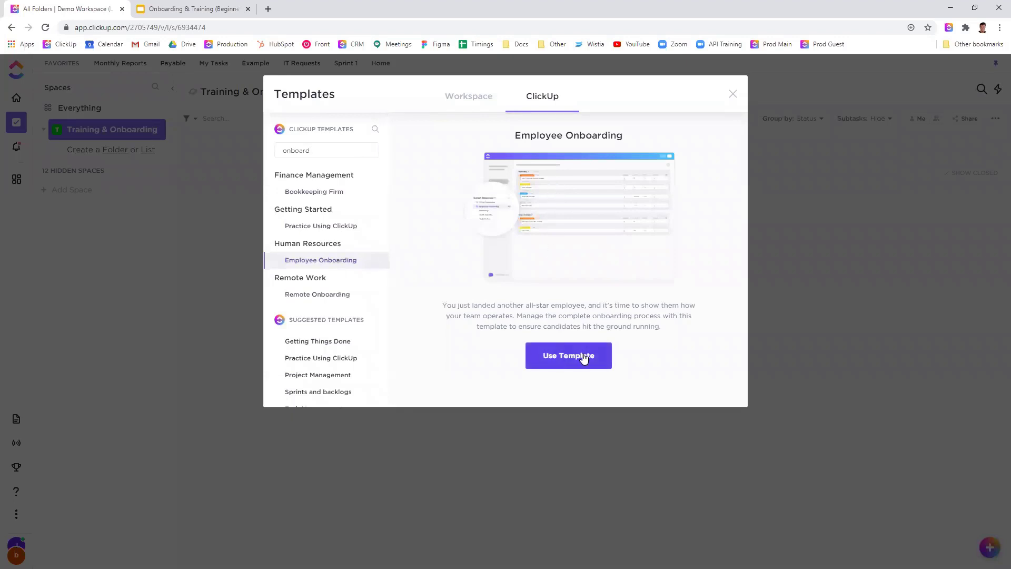
click(584, 358)
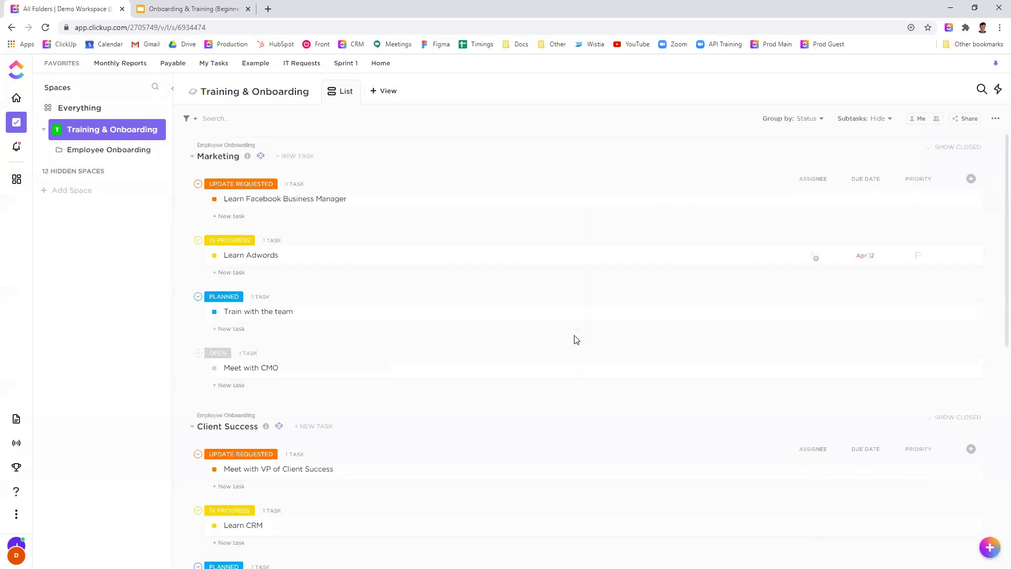
Open the Employee Onboarding folder, expand it and review the tasks in its Marketing, Client Success and Engineering lists
click(135, 150)
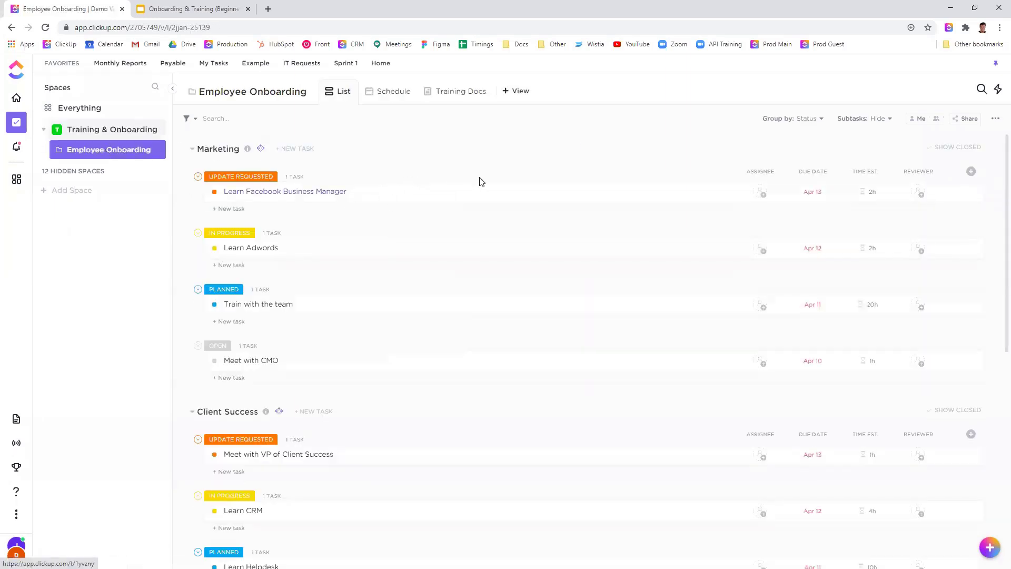
scroll(384, 428, down, 6)
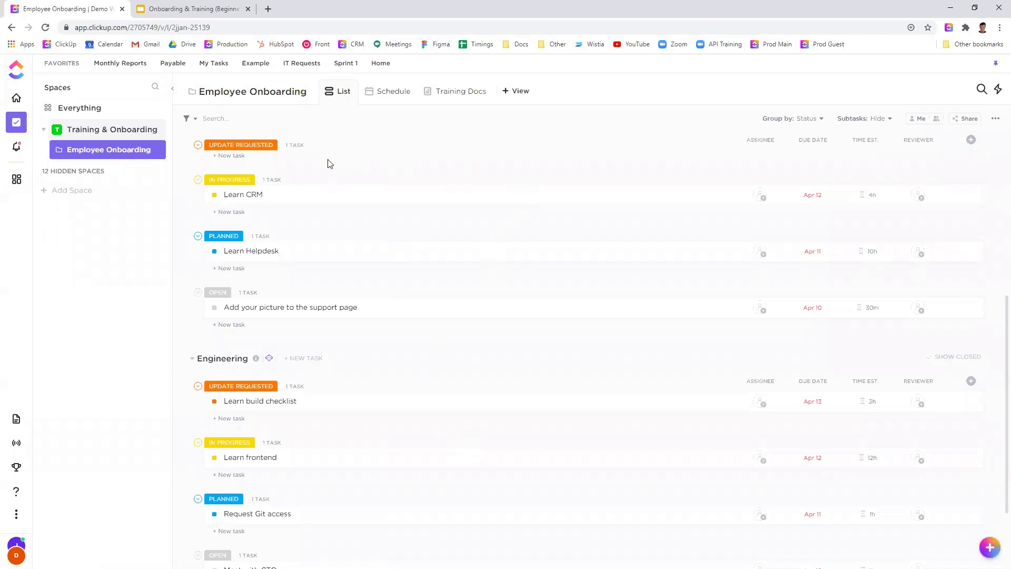
scroll(281, 313, down, 2)
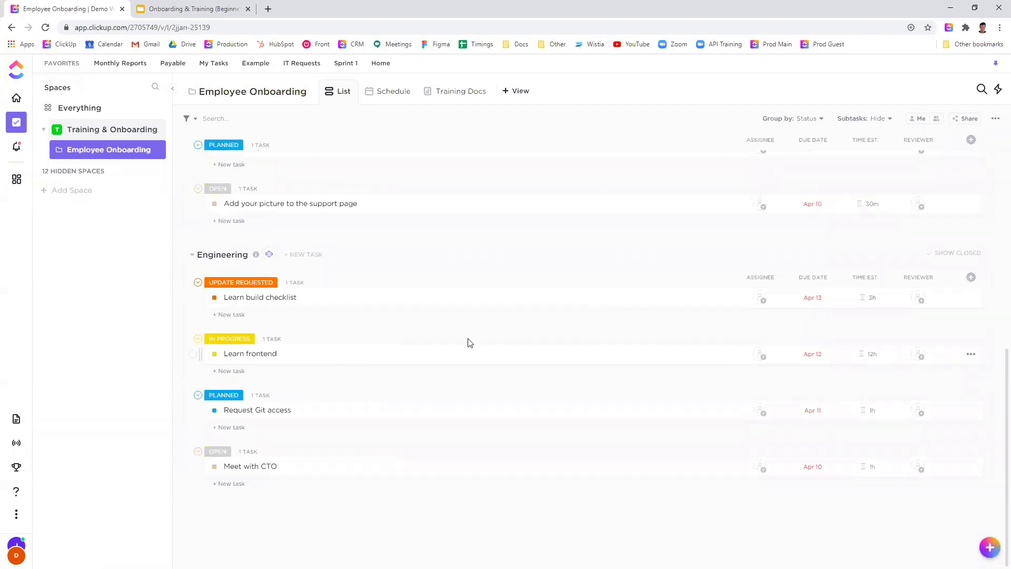
scroll(468, 343, up, 10)
click(135, 150)
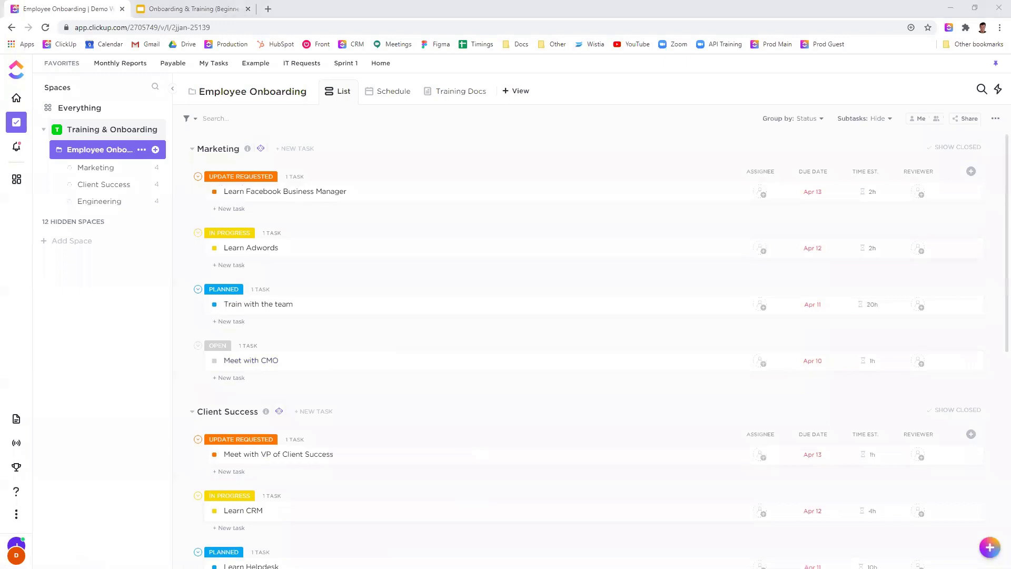
scroll(297, 291, down, 2)
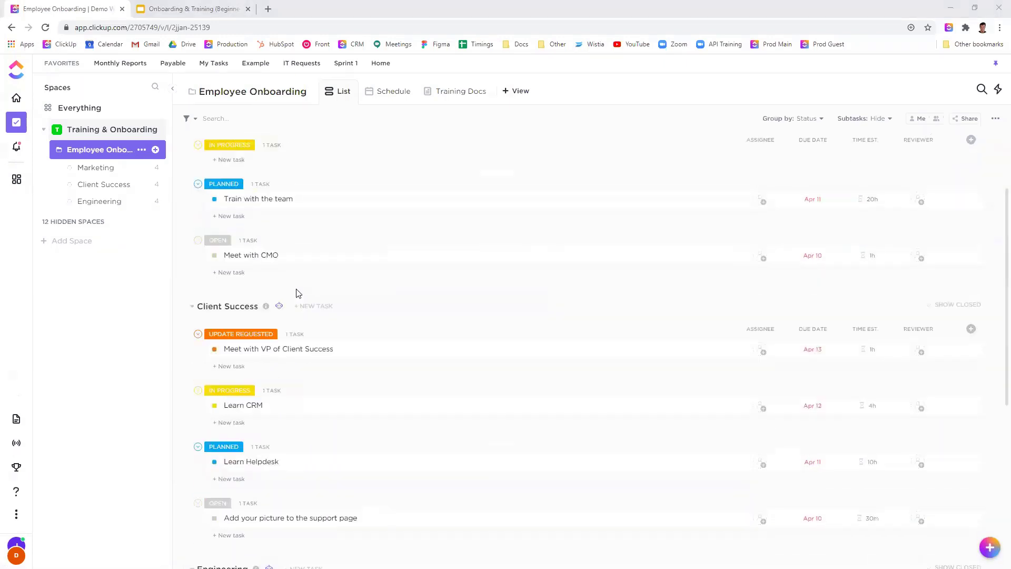
scroll(298, 293, up, 2)
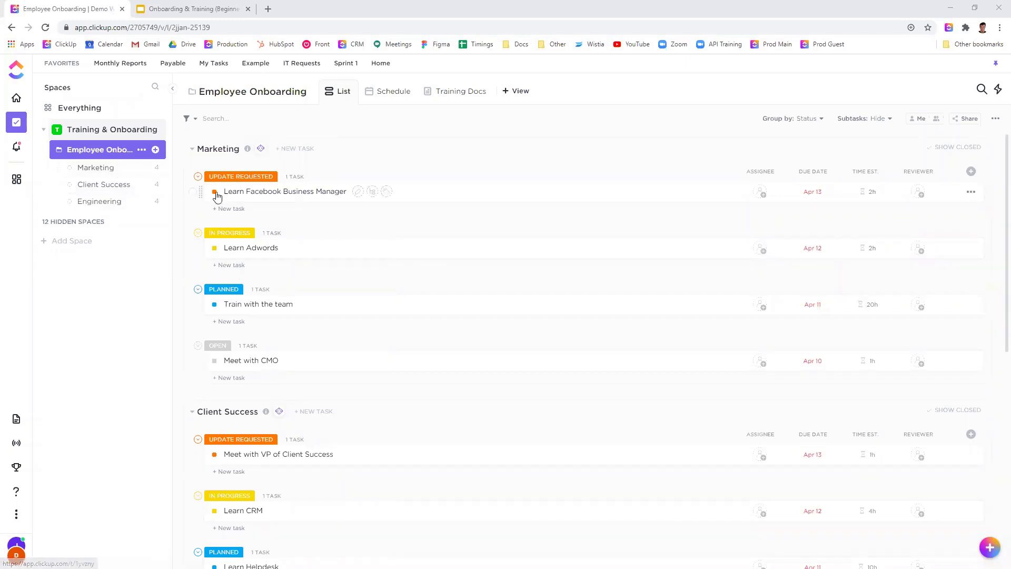
click(298, 150)
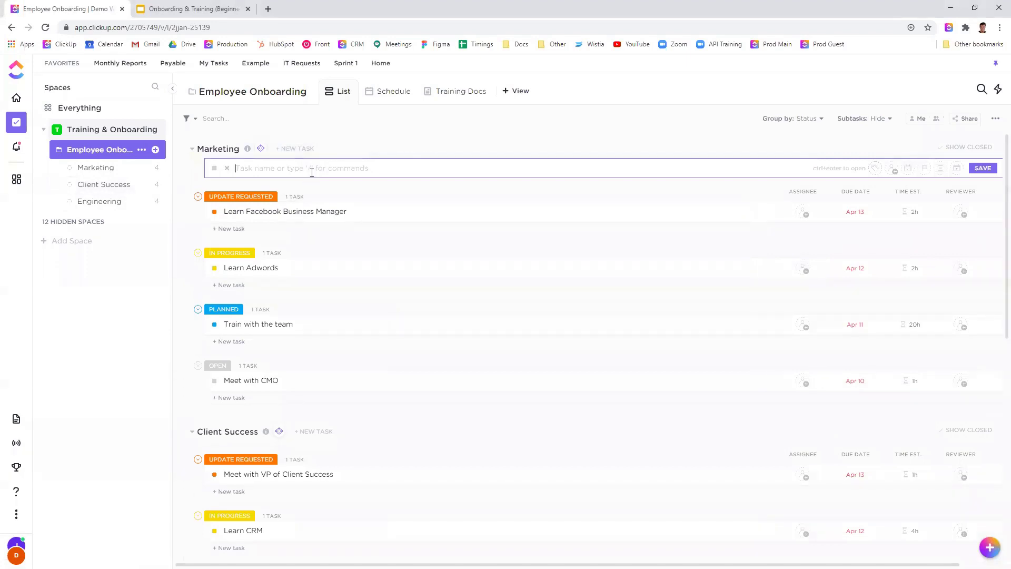
click(404, 136)
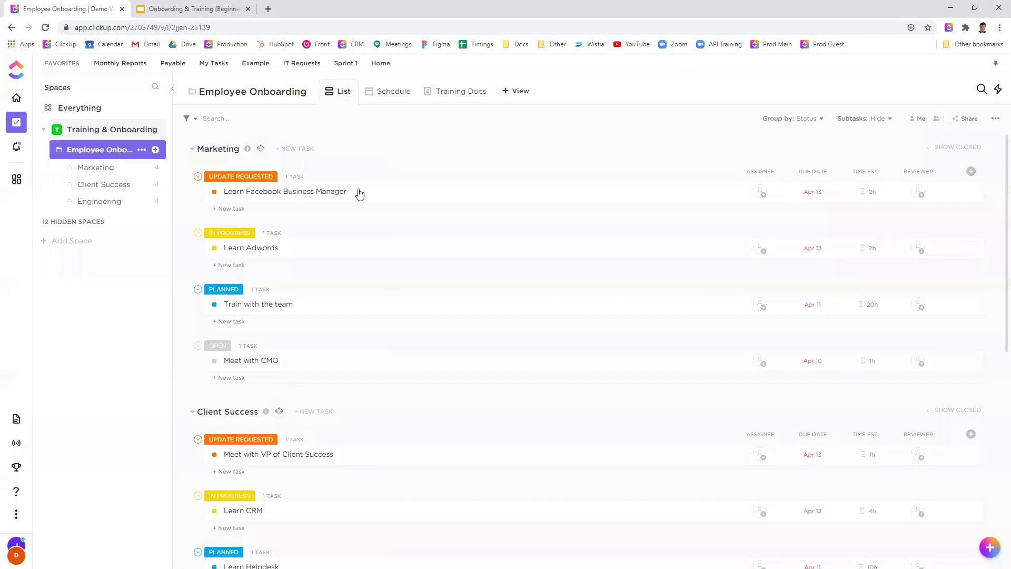
Open the "Learn Facebook Business Manager" task in the Marketing list
click(375, 196)
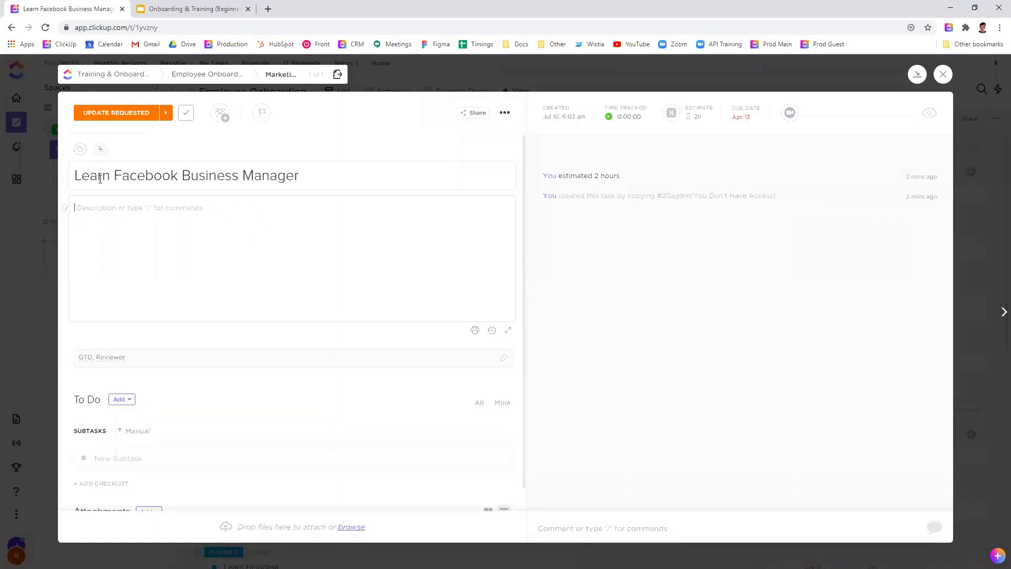
drag(100, 179, 307, 189)
click(340, 172)
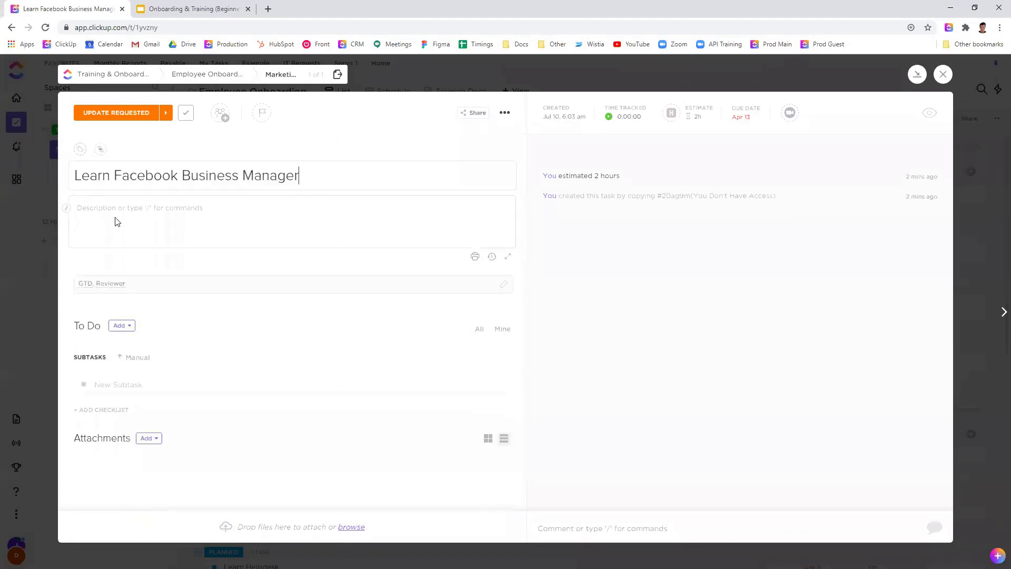
Try entering google.com and an Embed command in the task description, and clear the description again
click(140, 203)
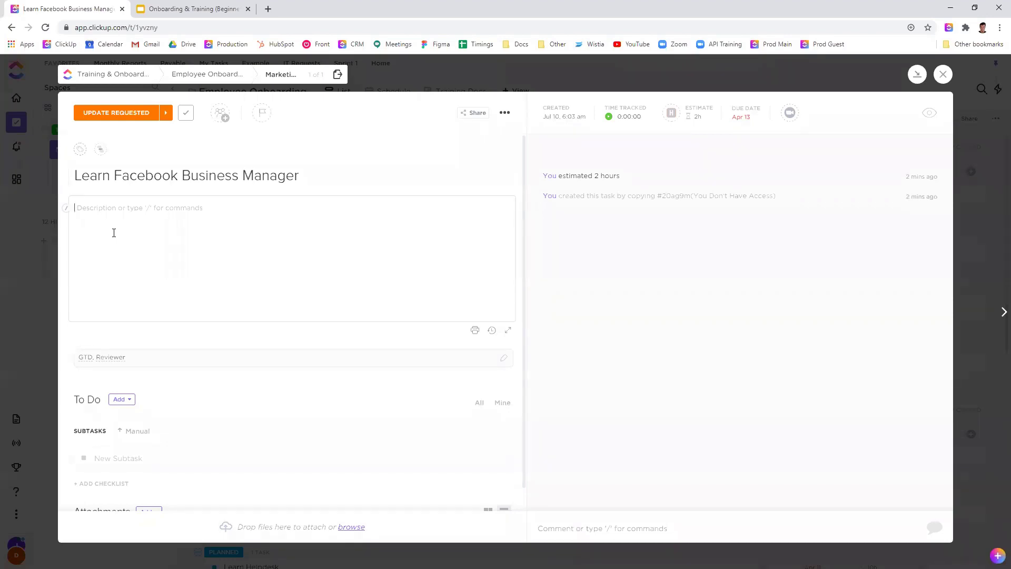
text(google.com  / embed)
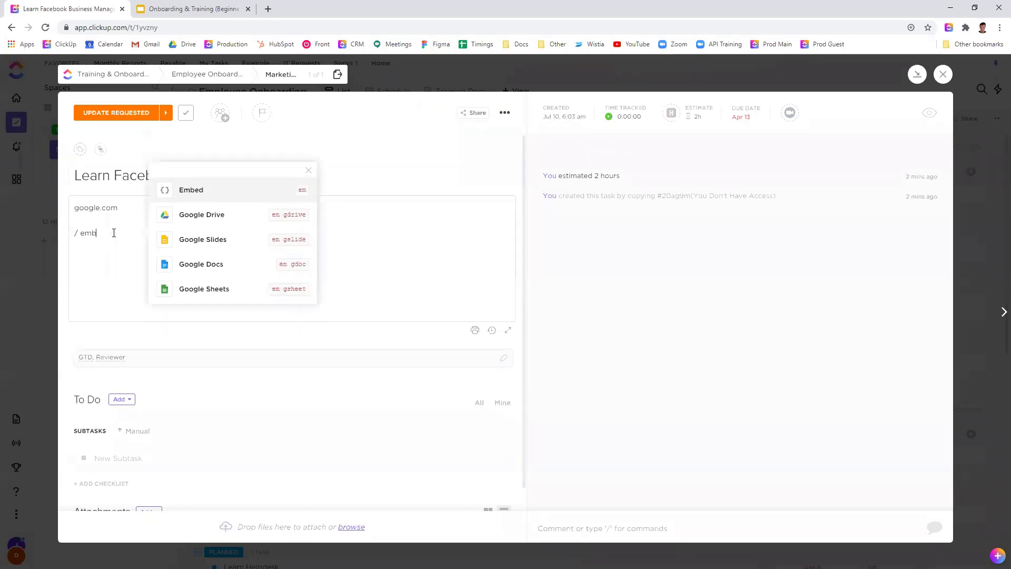
key(Return)
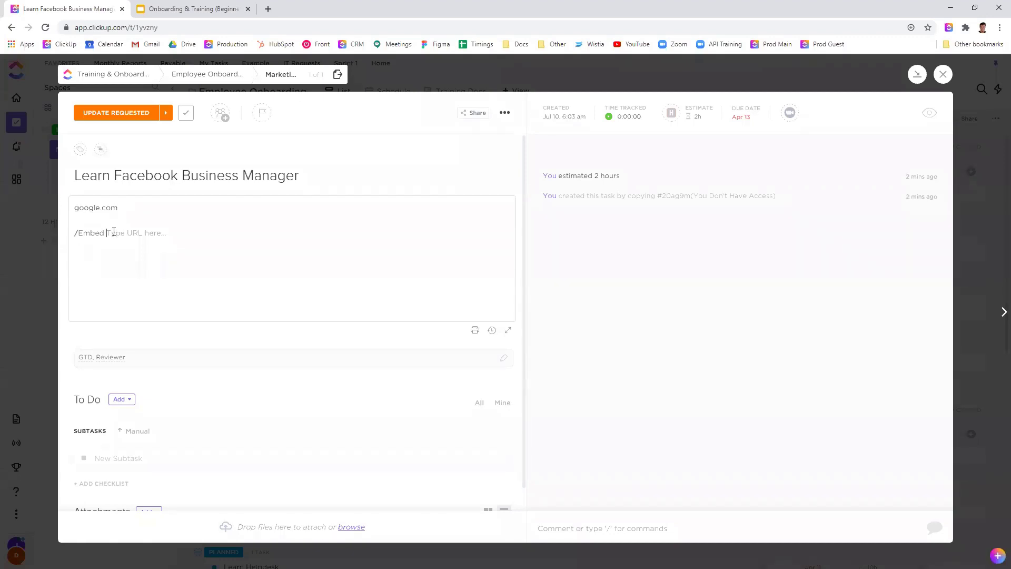
key(BackSpace)
key(BackSpace)
key(BackSpace)
key(BackSpace)
key(BackSpace)
key(BackSpace)
key(BackSpace)
key(BackSpace)
key(BackSpace)
key(BackSpace)
key(BackSpace)
key(BackSpace)
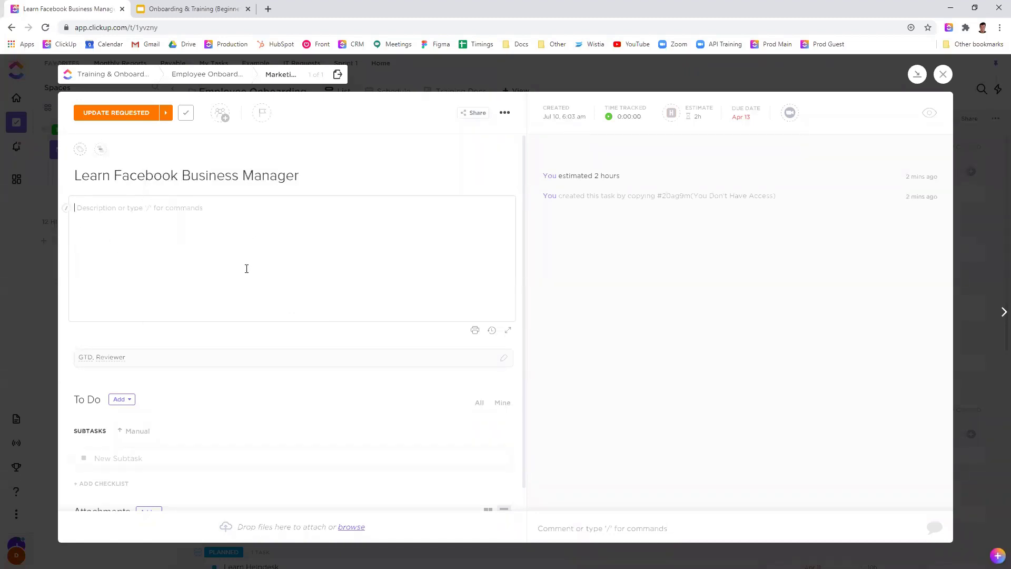
scroll(280, 252, down, 1)
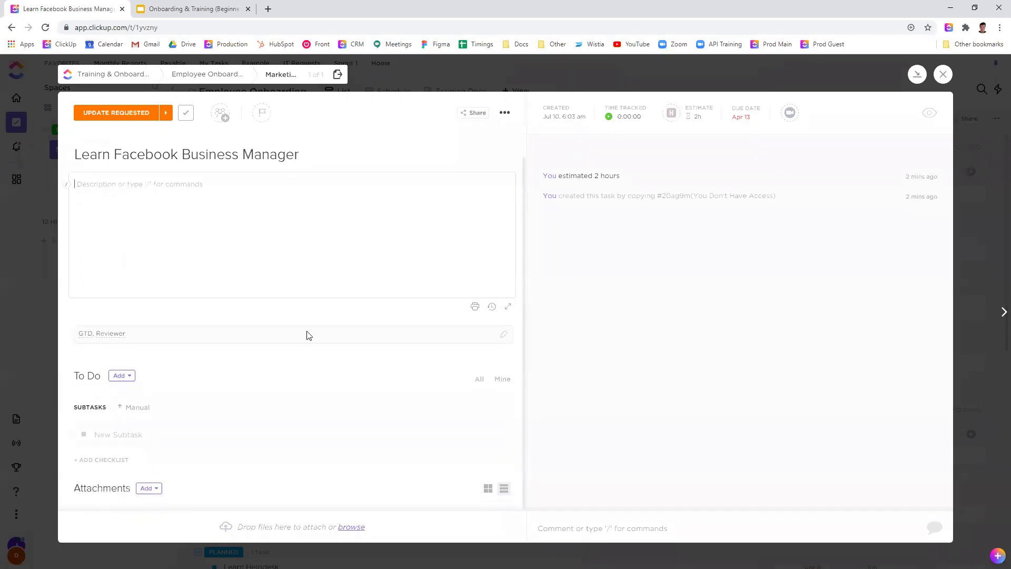
click(138, 431)
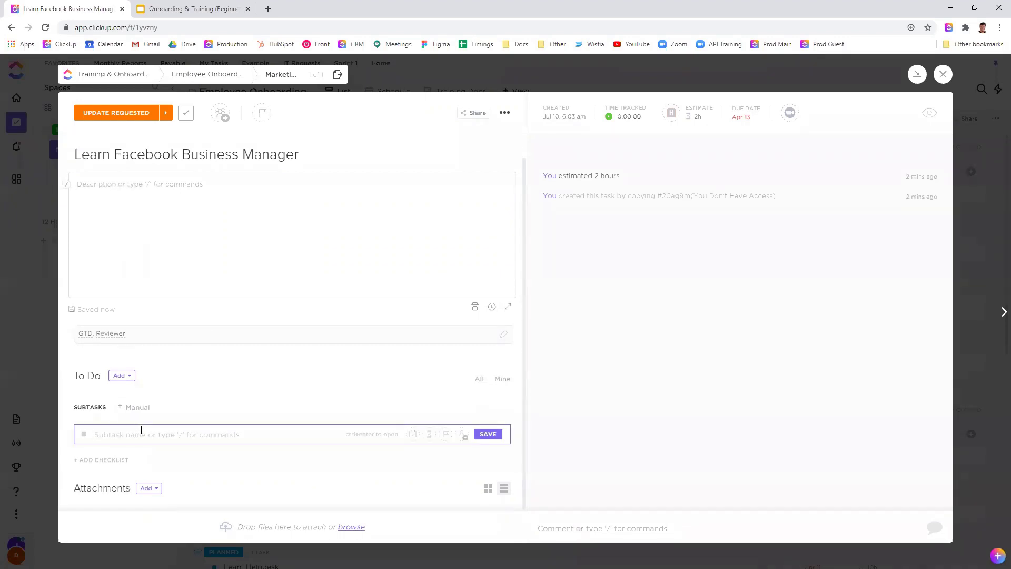
drag(113, 156, 301, 169)
click(255, 293)
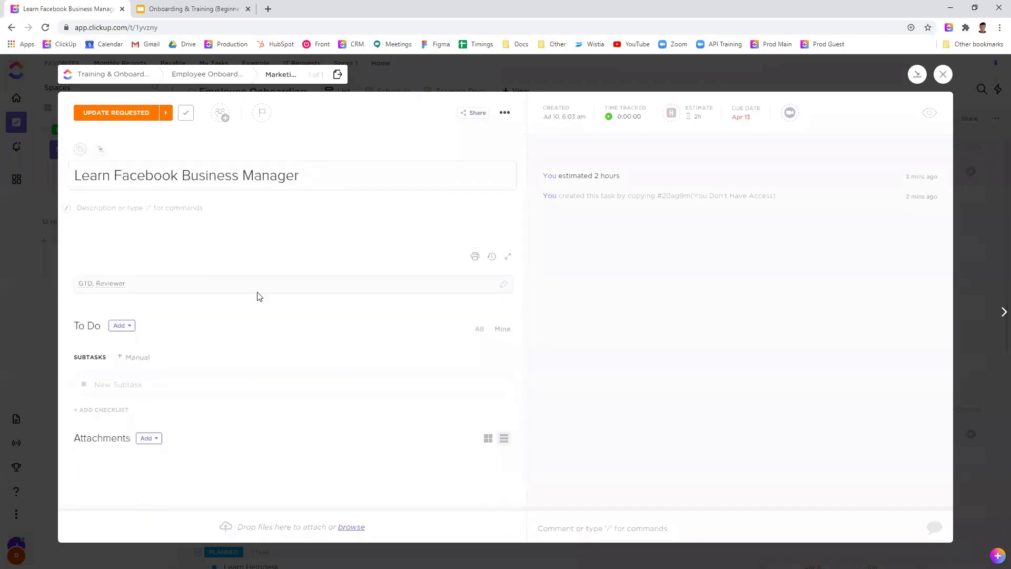
click(134, 384)
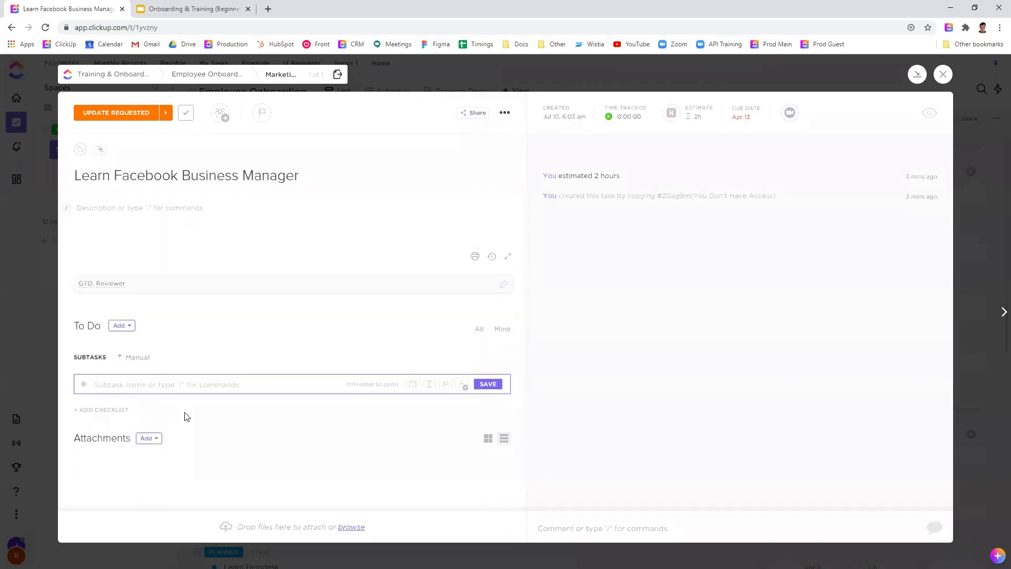
Create a new checklist named "Test" in the Learn Facebook Business Manager task
click(112, 409)
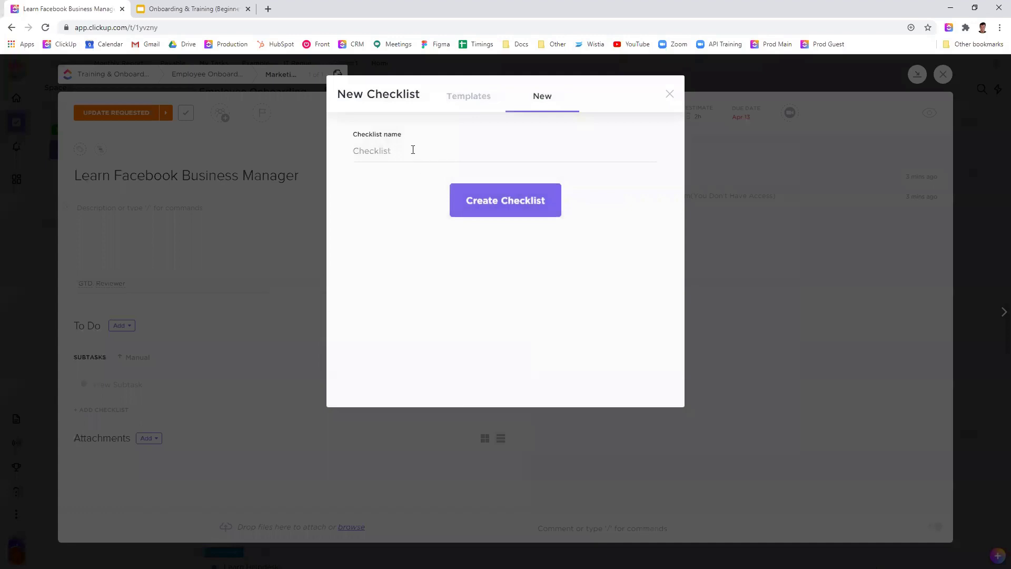
drag(413, 150, 334, 158)
text(Test)
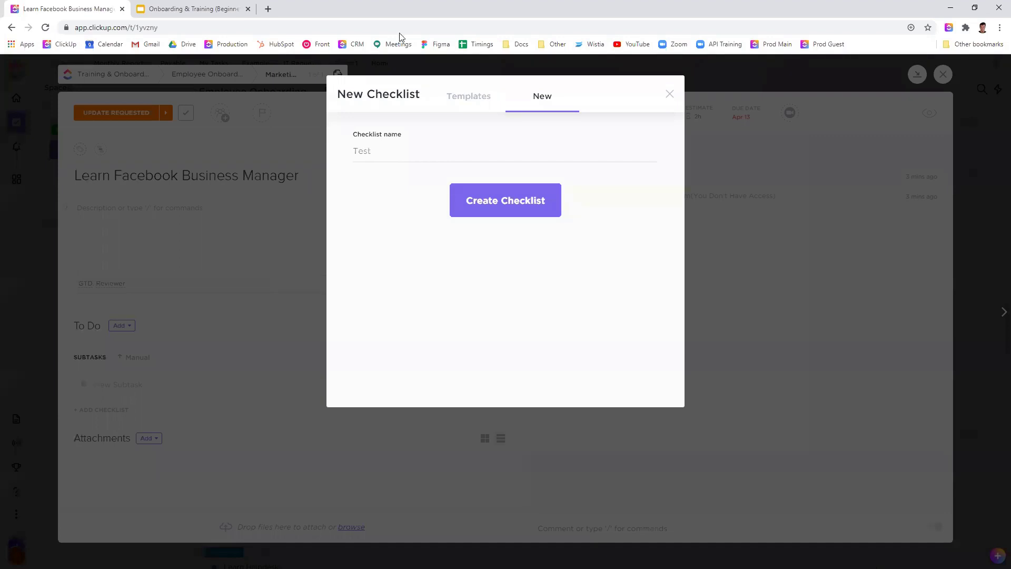
click(520, 209)
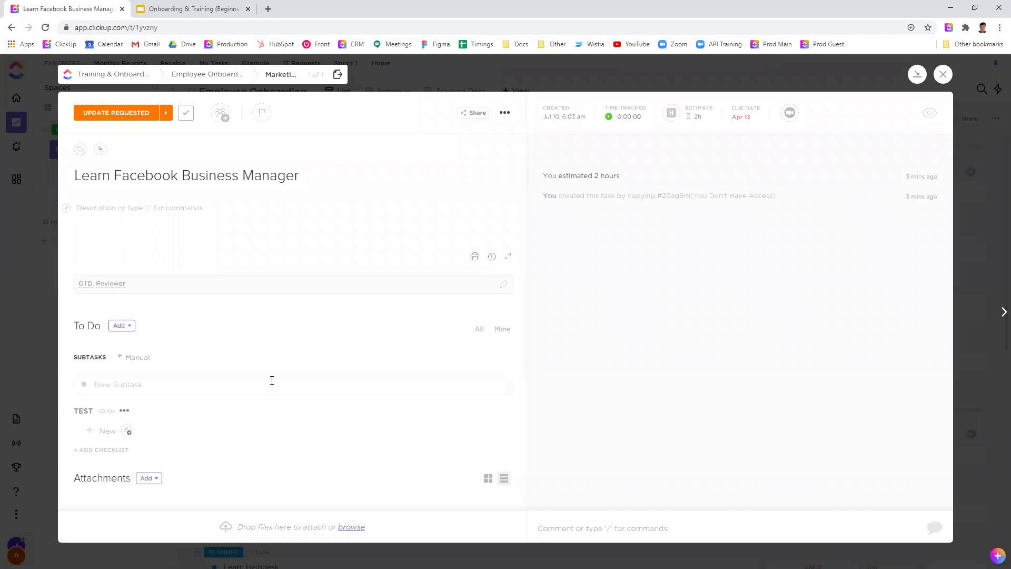
Add two "Do this" items to the Test checklist, mark the first one complete and close the task
text(Do this)
key(Return)
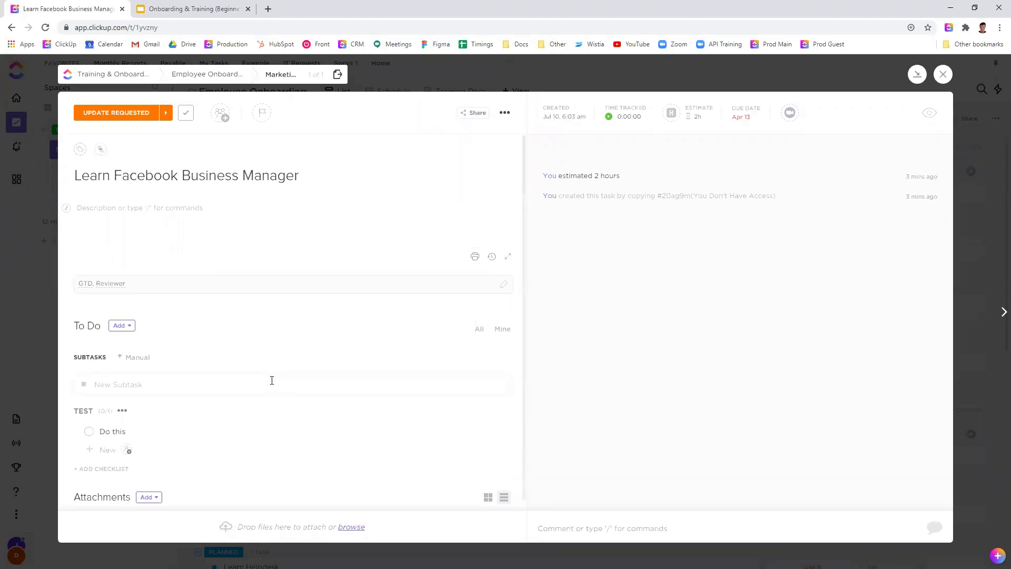
text(Do this)
key(Return)
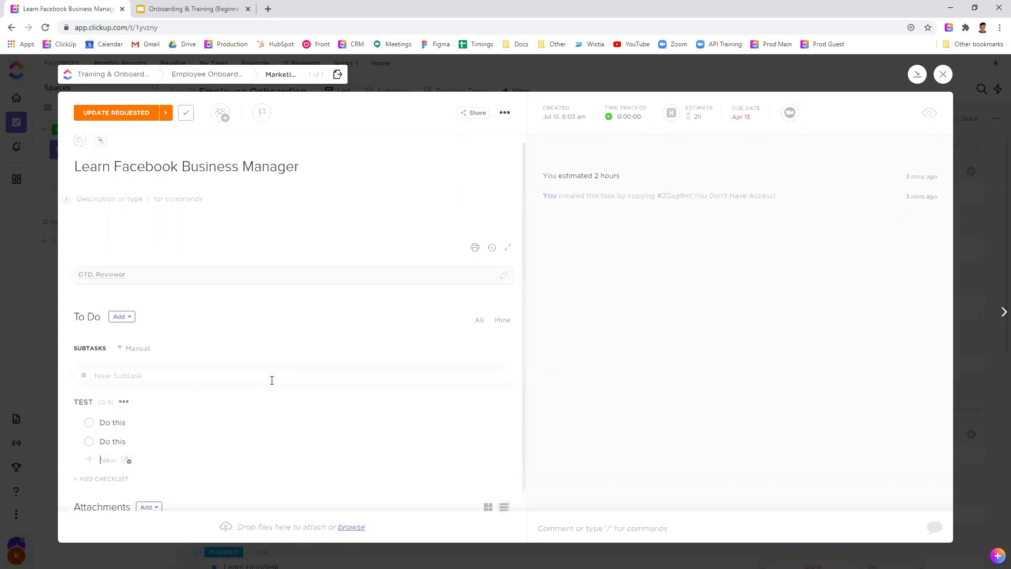
click(89, 422)
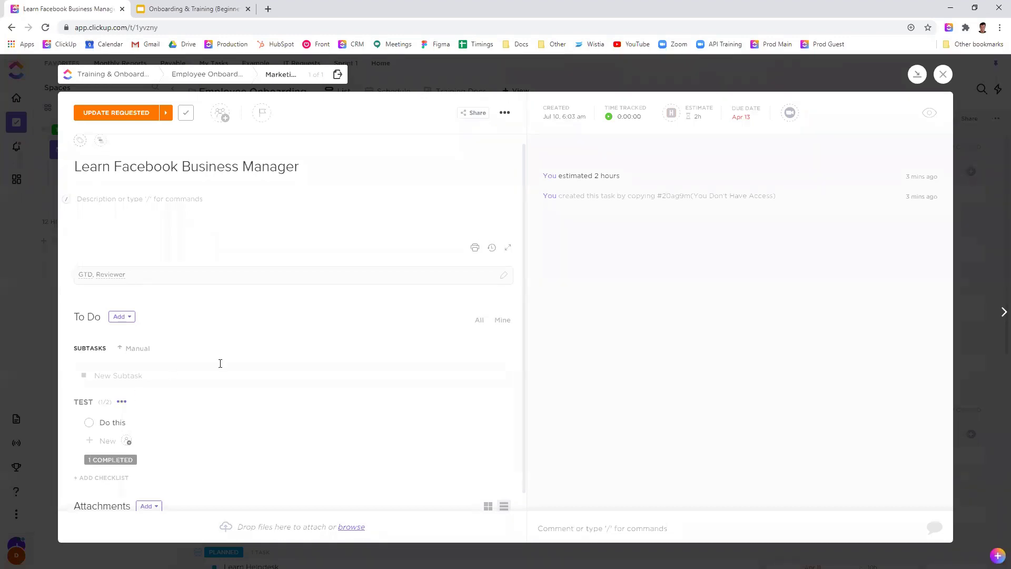
click(944, 74)
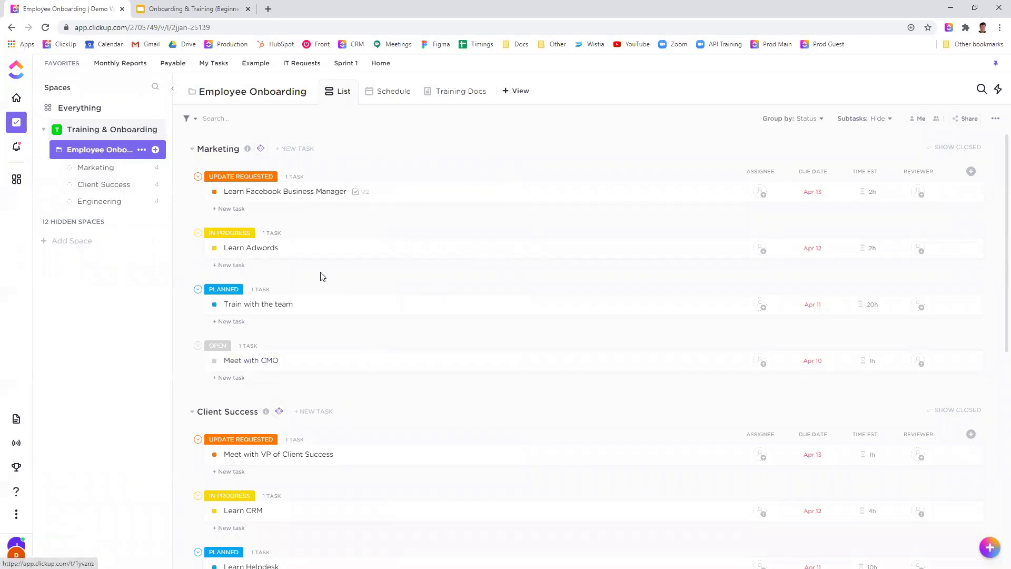
Rename the Engineering list in the Employee Onboarding folder to General
click(127, 169)
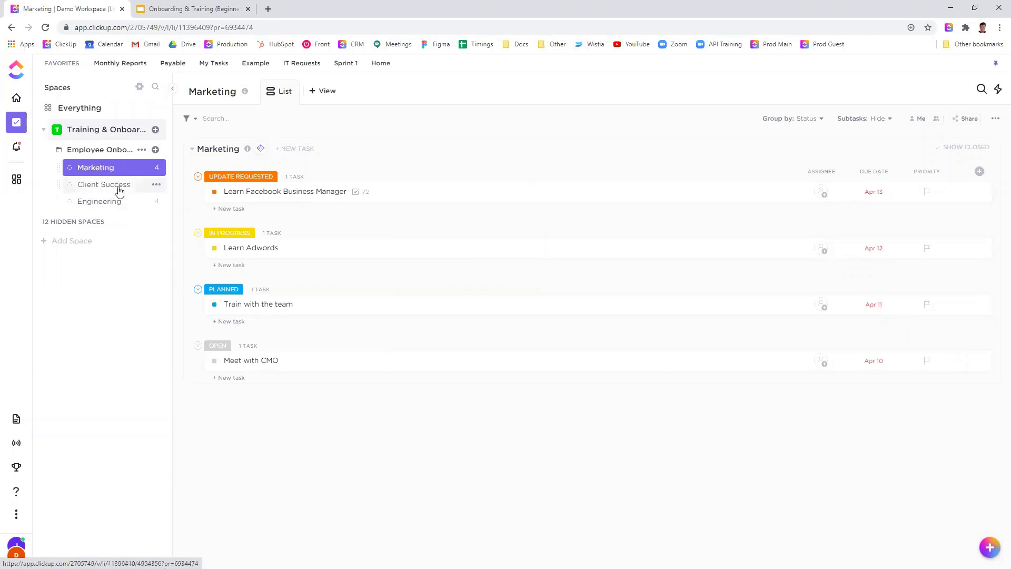
click(156, 201)
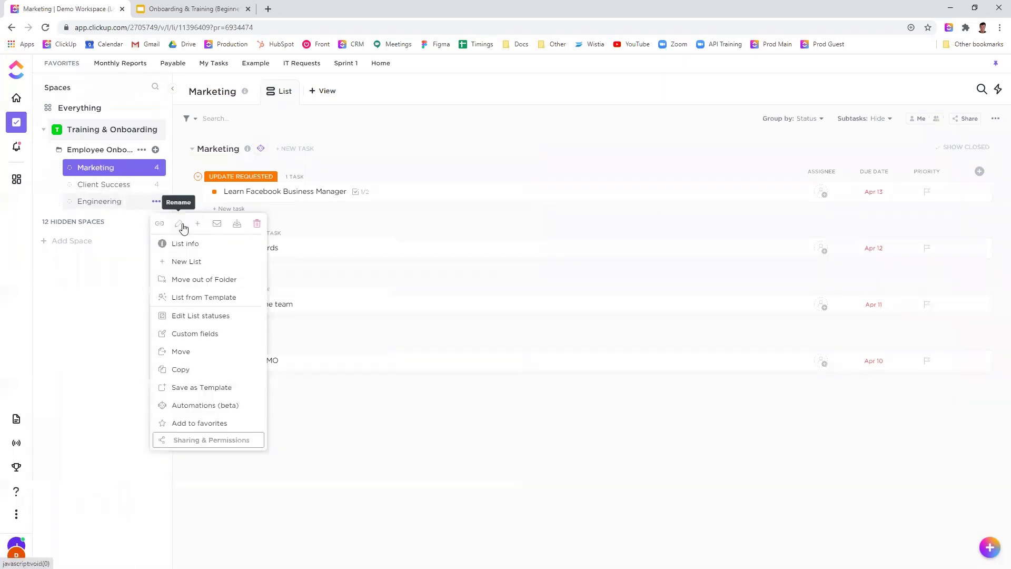
click(178, 225)
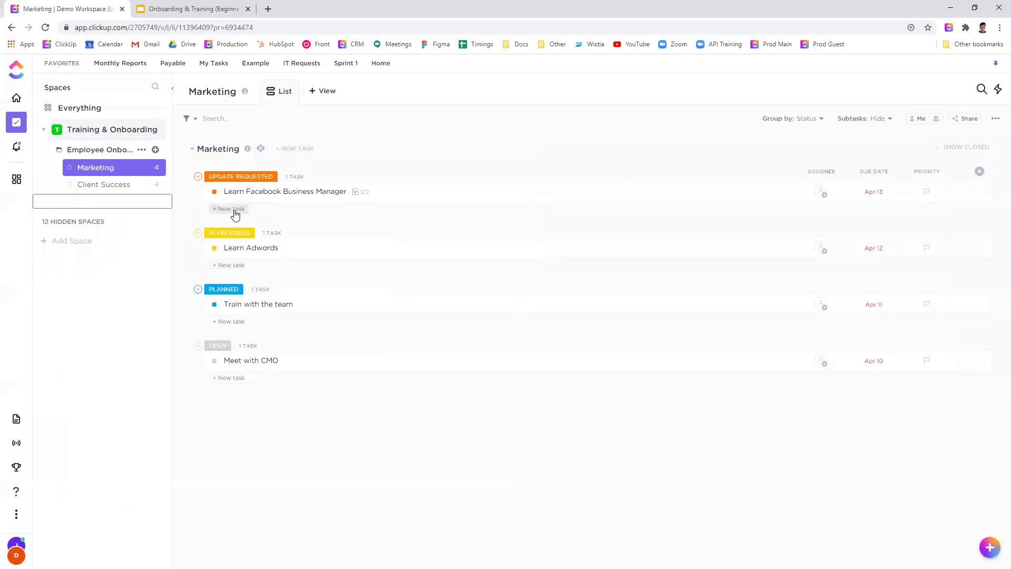
key(Return)
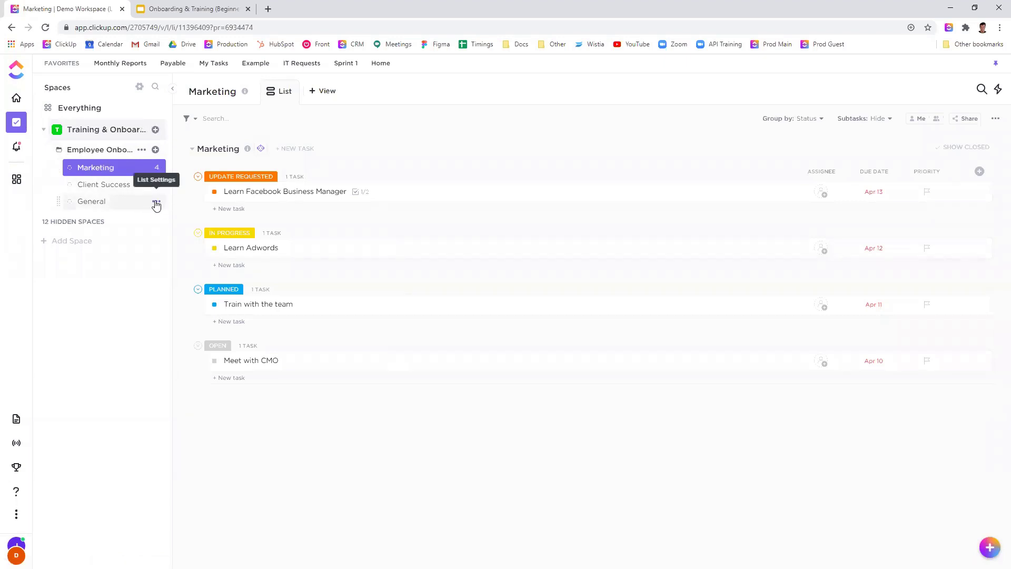
Save the General list as a new template named General Onboarding, shared with everyone including guests and including everything
click(156, 204)
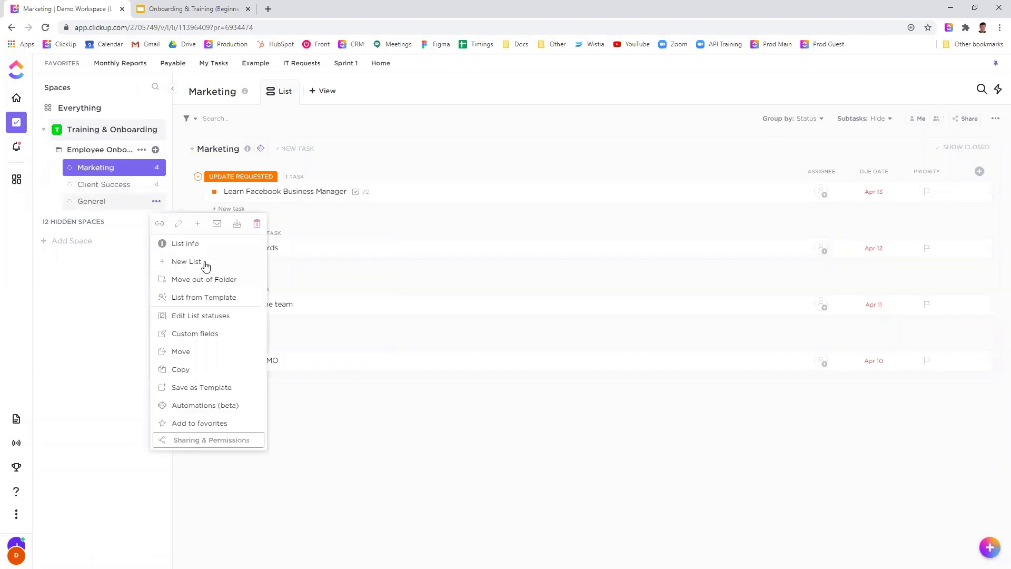
click(90, 313)
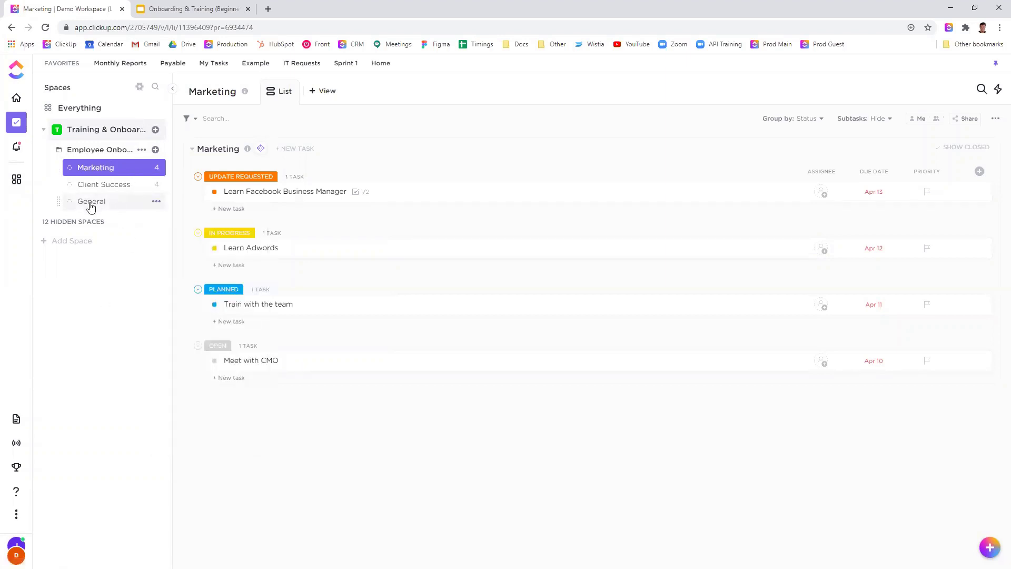
click(156, 202)
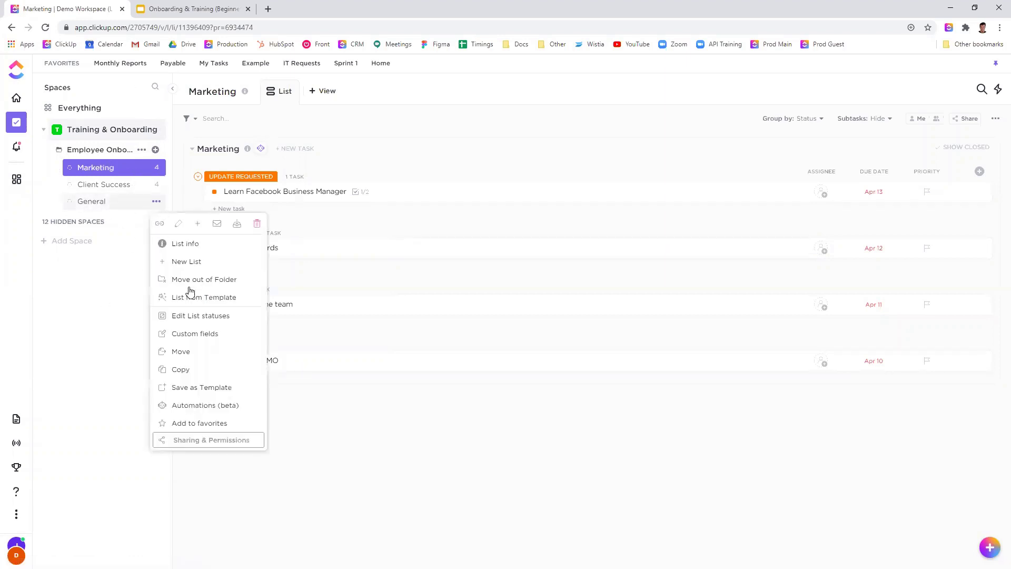
click(217, 387)
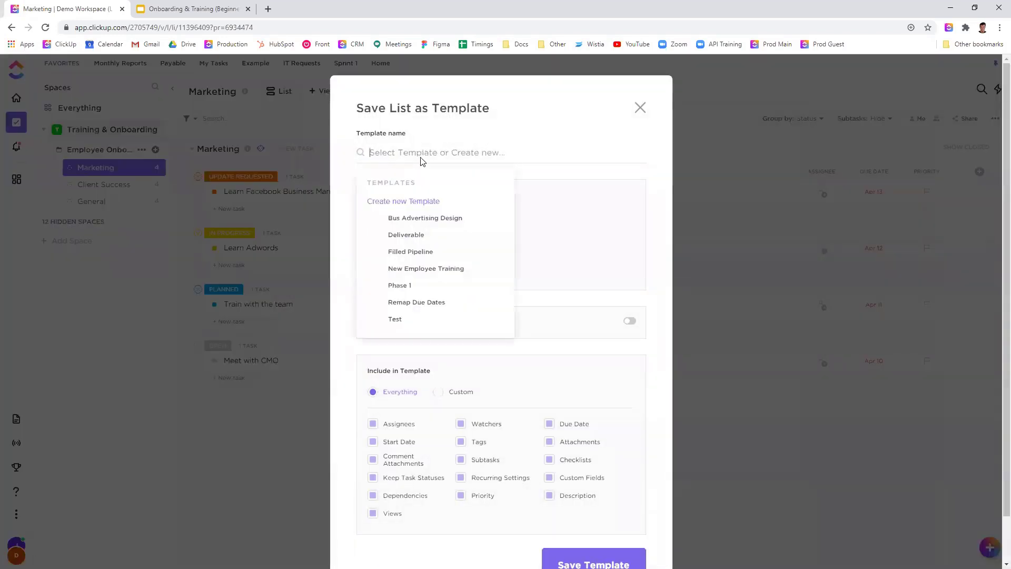
text(Gener)
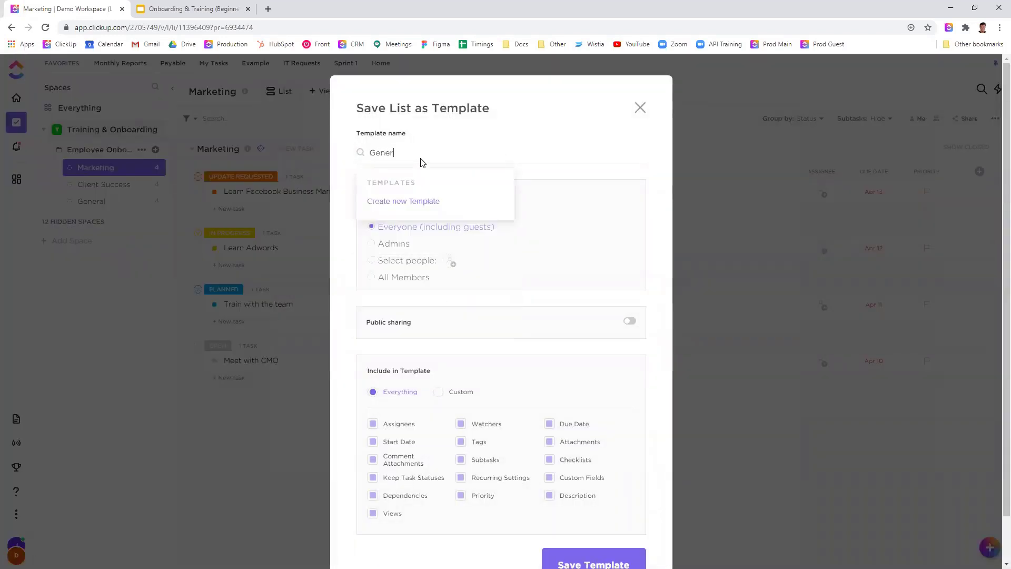
text(al Onboarding)
click(436, 201)
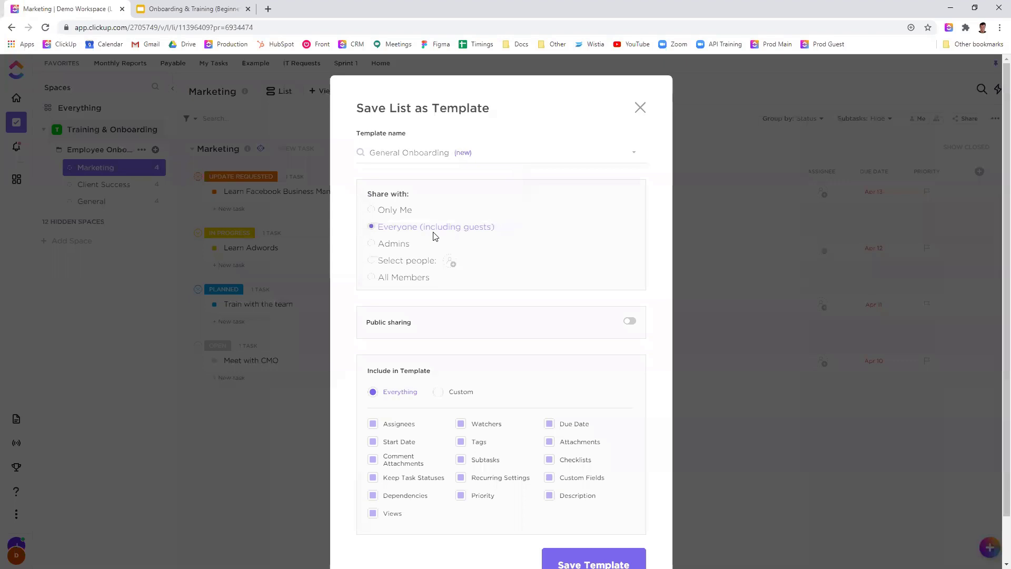
scroll(450, 244, down, 1)
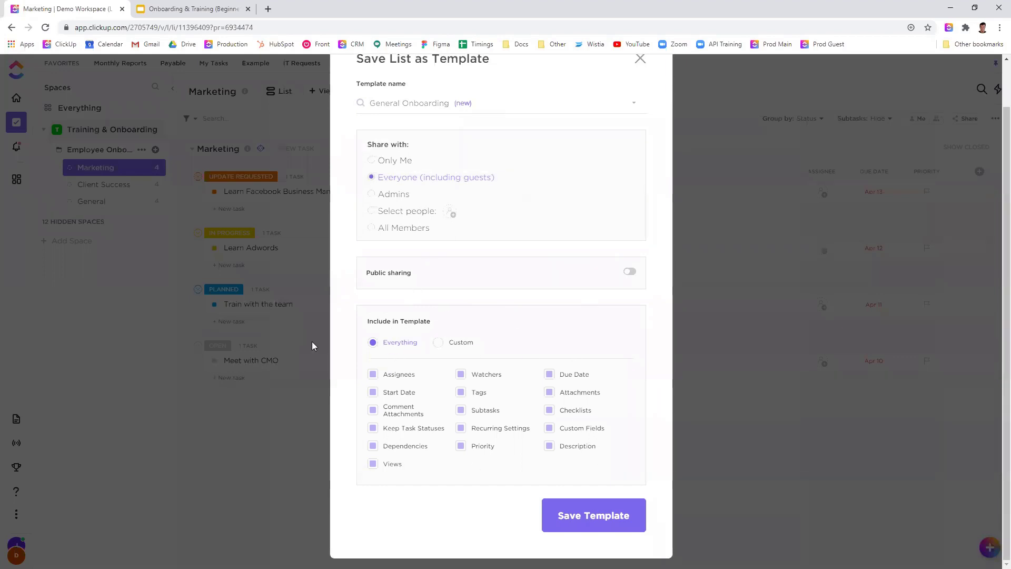
click(591, 514)
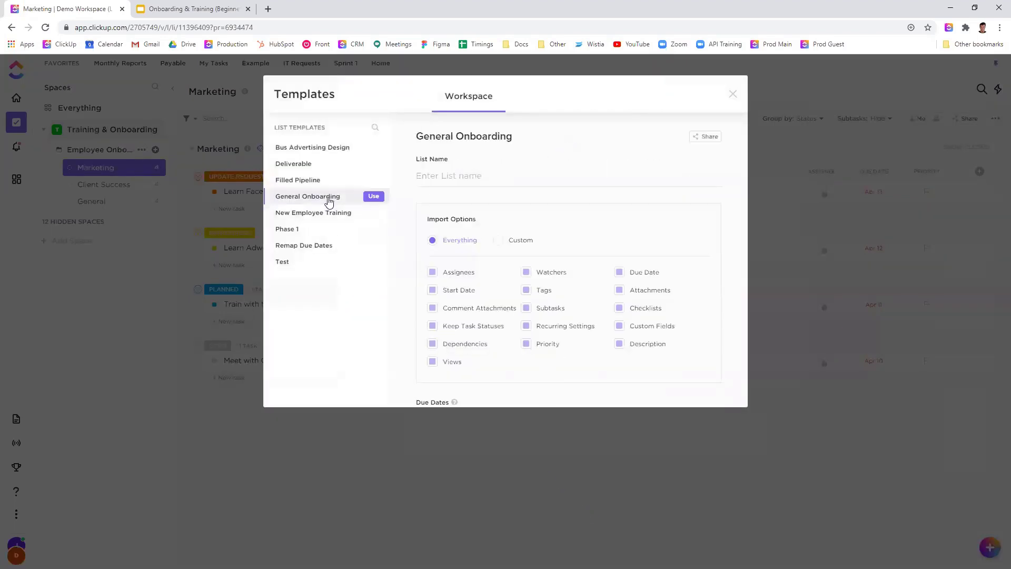
click(733, 94)
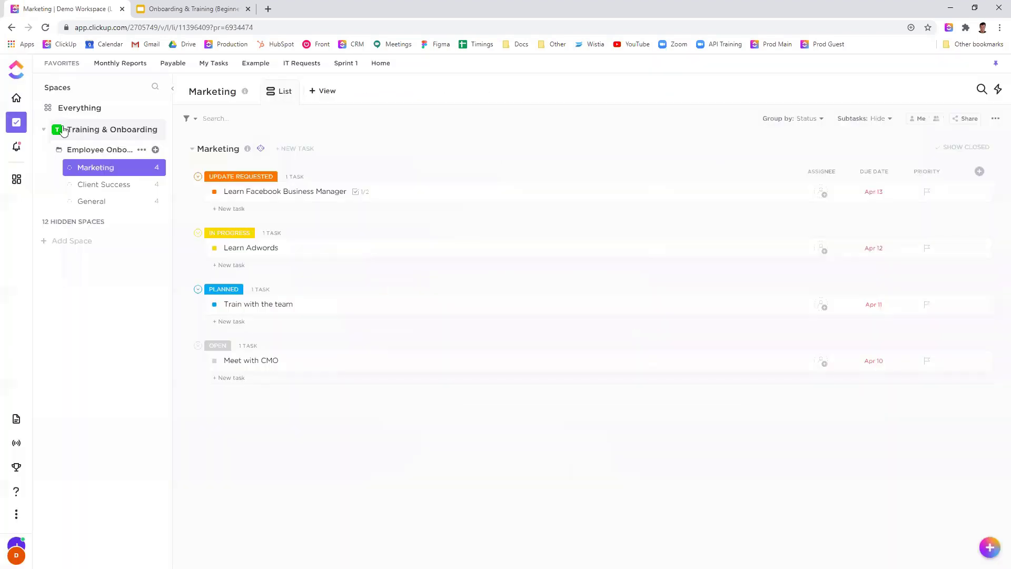
Save the Client Success list as a new template named CS Onboarding with everything included
click(156, 185)
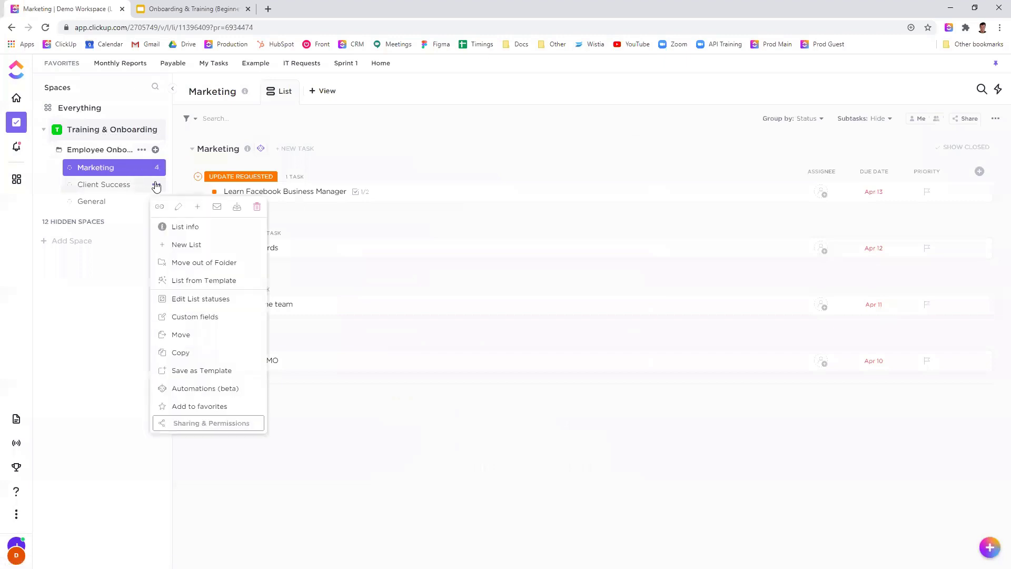
click(206, 371)
click(424, 153)
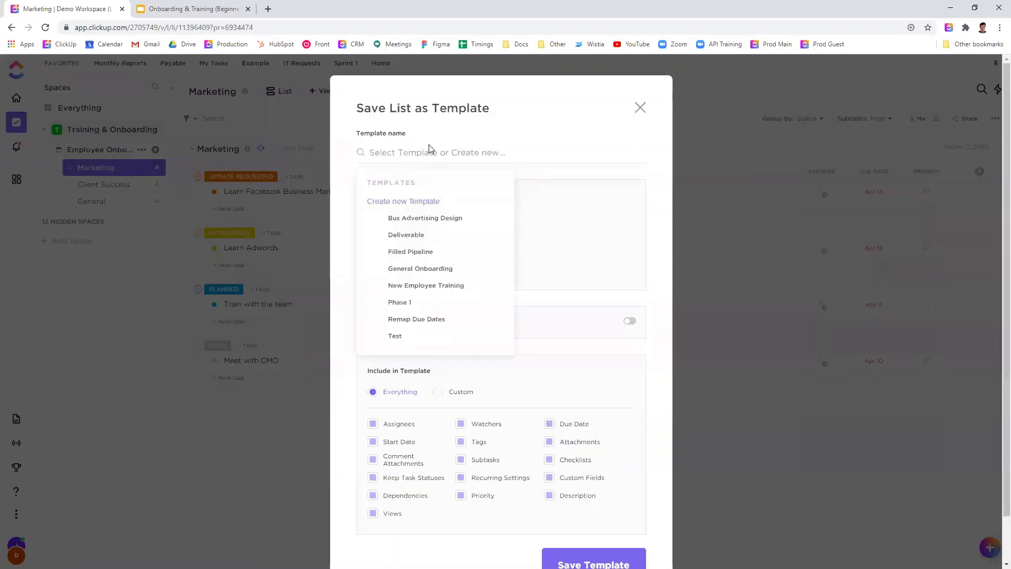
text(cs)
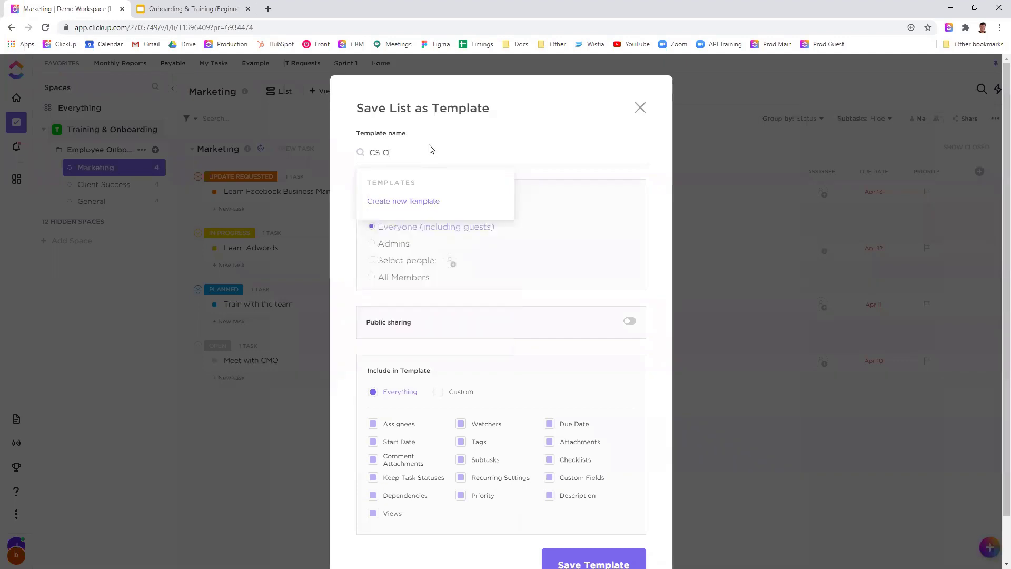
text( Onba)
text(oarding)
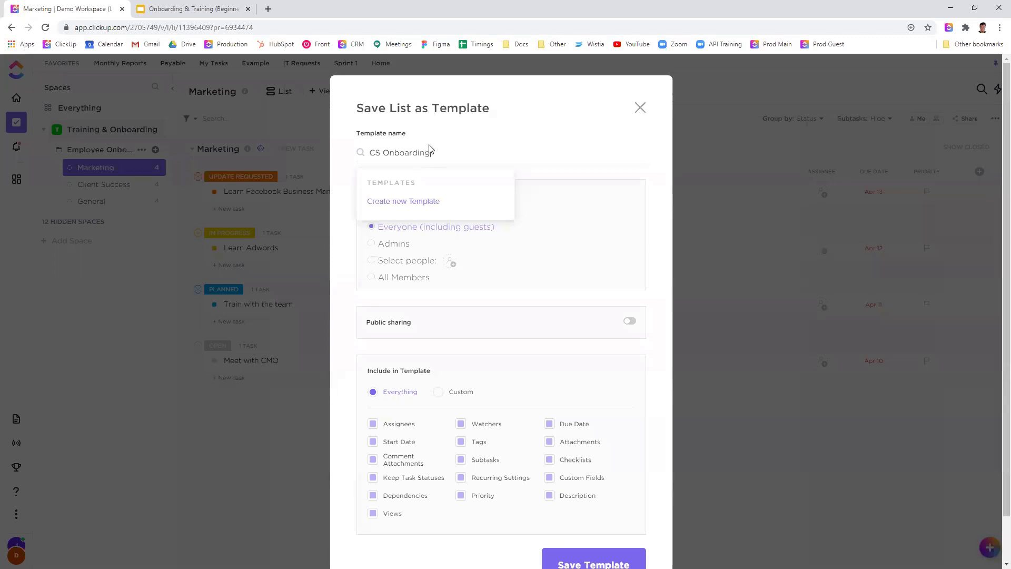
click(395, 201)
scroll(606, 522, down, 1)
click(607, 524)
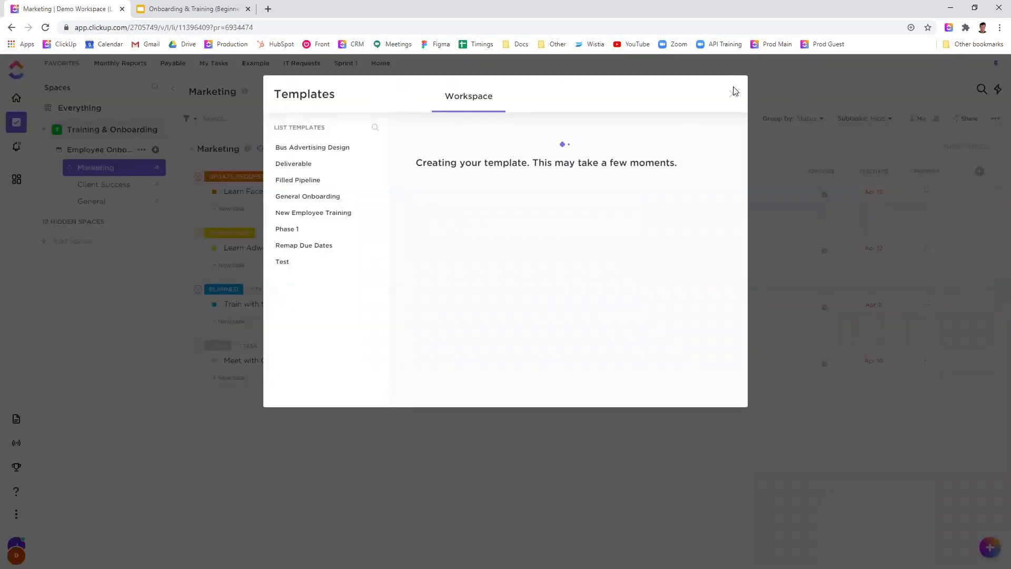
click(733, 95)
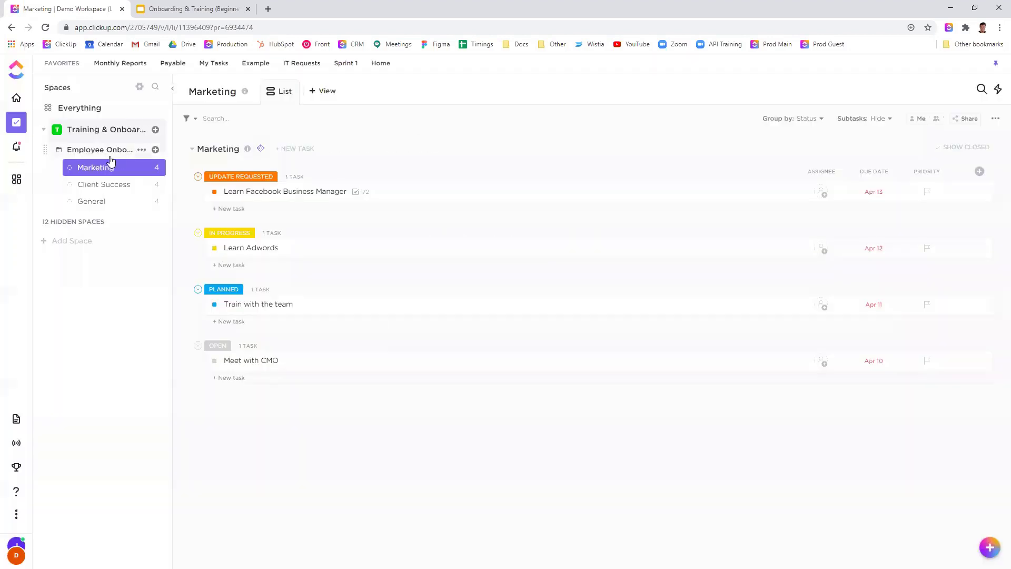
Delete the Employee Onboarding folder from the Training & Onboarding space
click(141, 152)
click(219, 183)
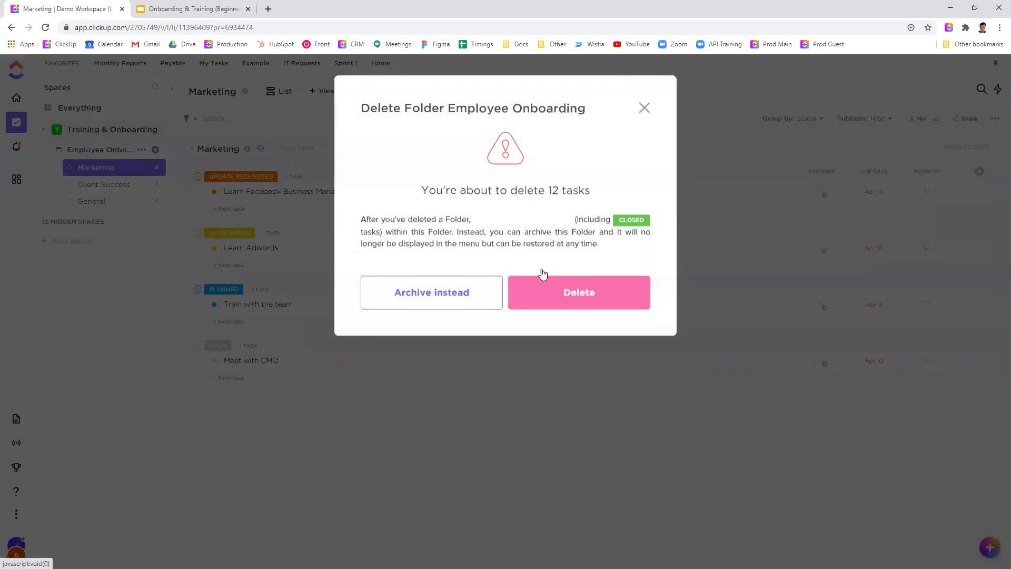
click(580, 293)
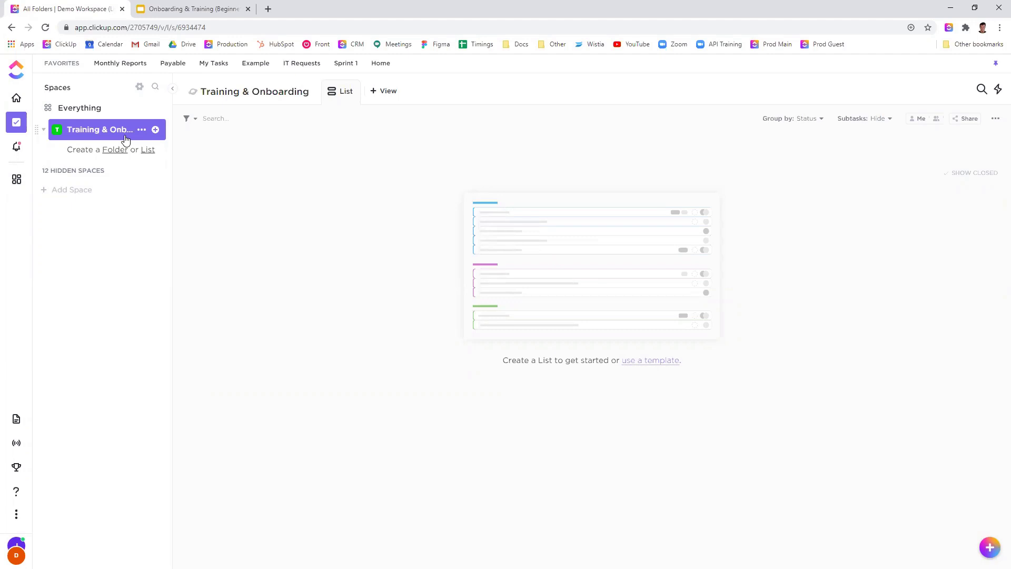
click(83, 108)
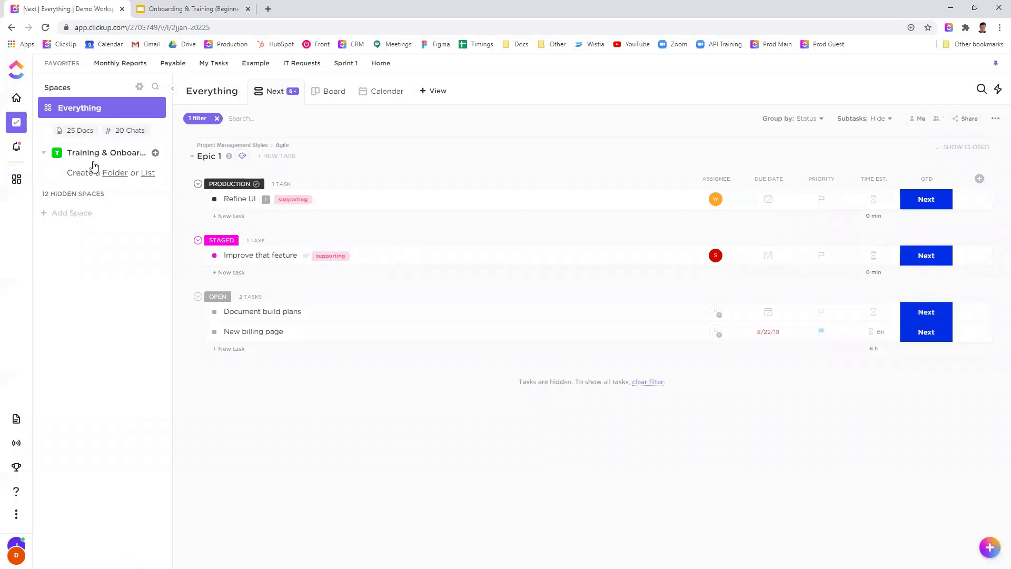
click(91, 153)
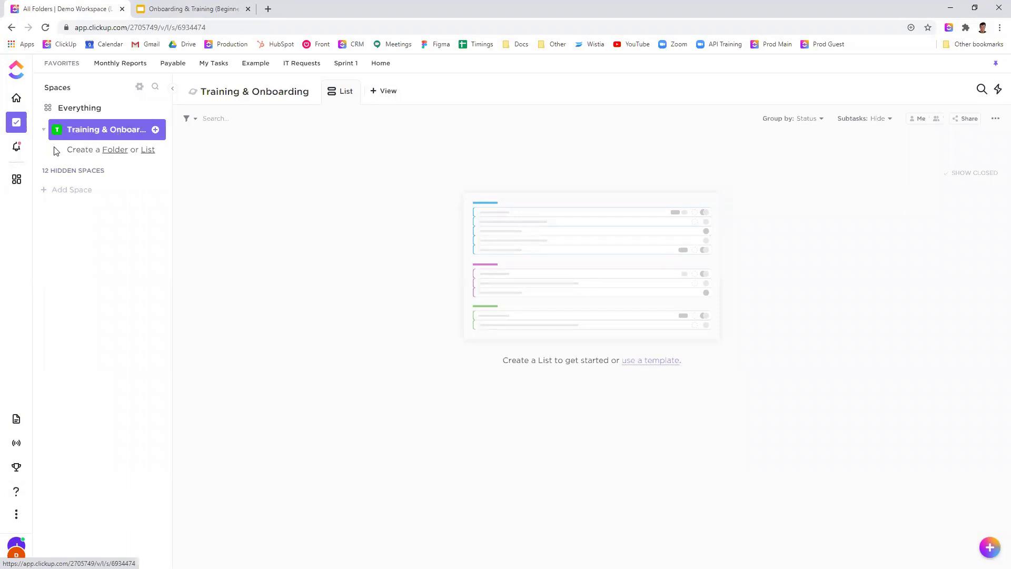
click(71, 171)
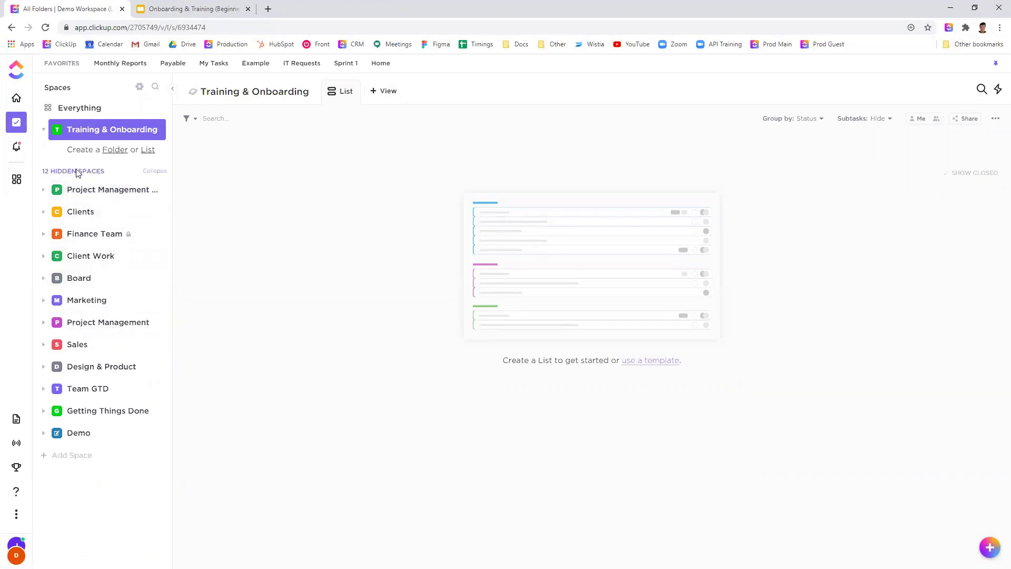
click(162, 175)
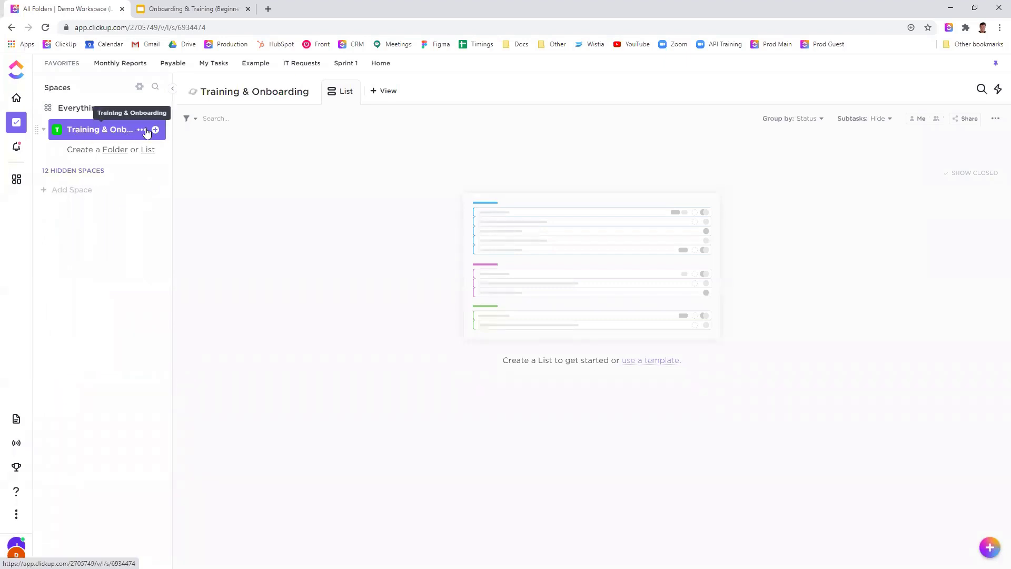
Create a folder in the Training & Onboarding space named with the new employee's first name
click(116, 151)
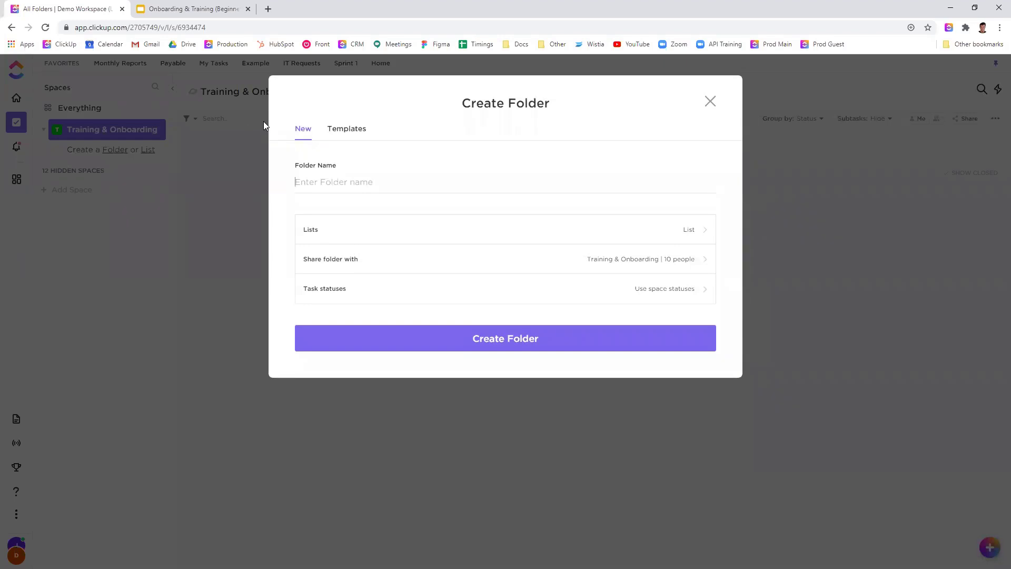
text(Stacy)
click(454, 339)
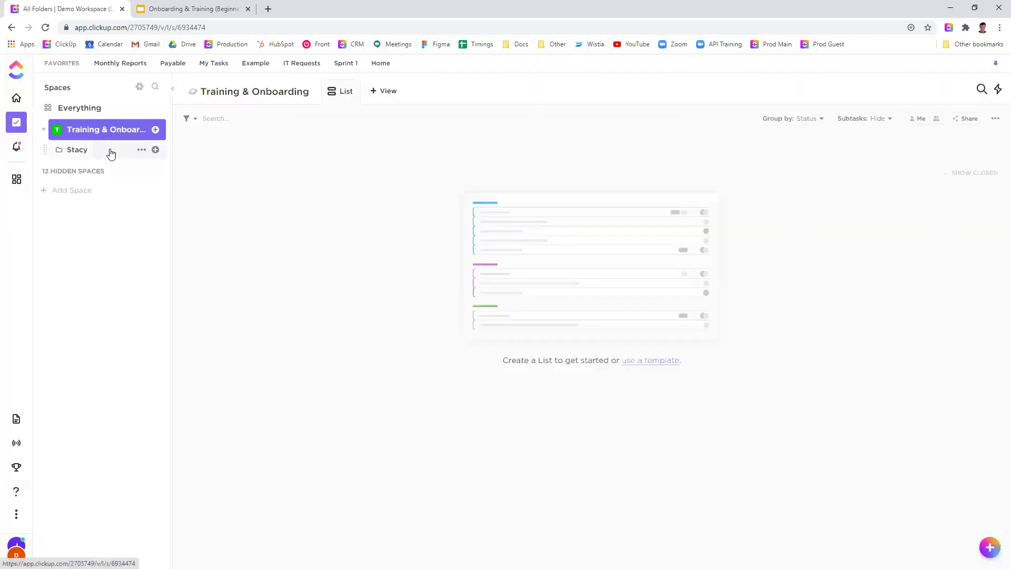
Add a list to the new employee's folder from the General Onboarding template
click(155, 151)
click(199, 216)
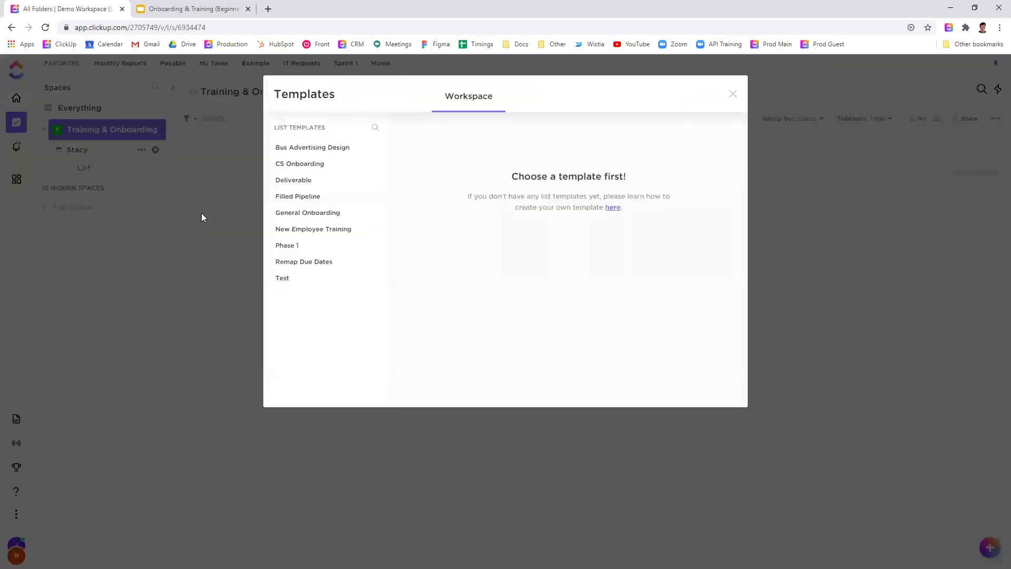
mouse_move(327, 214)
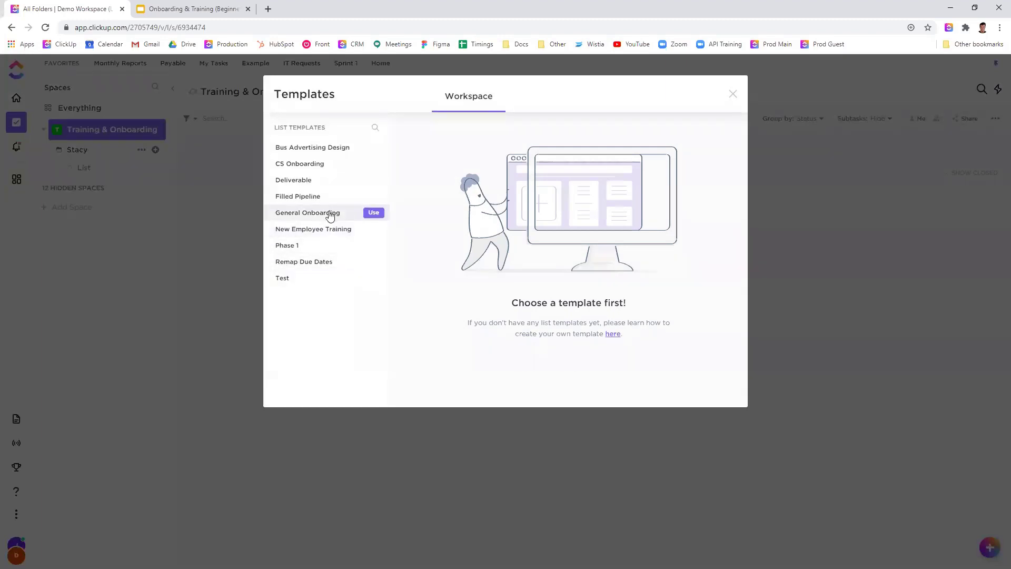
click(374, 214)
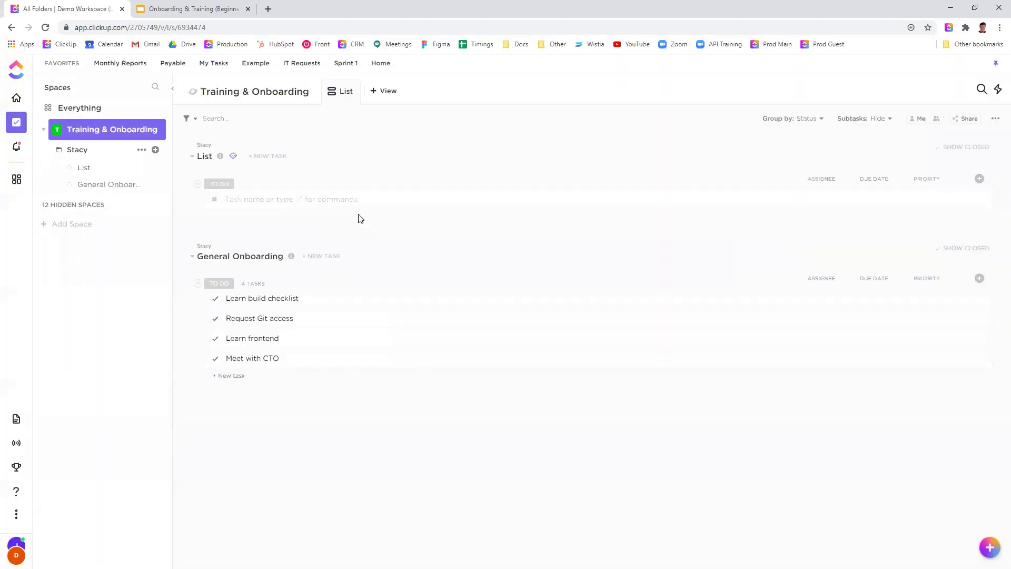
Add a list named CS Onboarding to the new employee's folder from the CS Onboarding template, importing everything with due dates as is
click(154, 150)
click(176, 215)
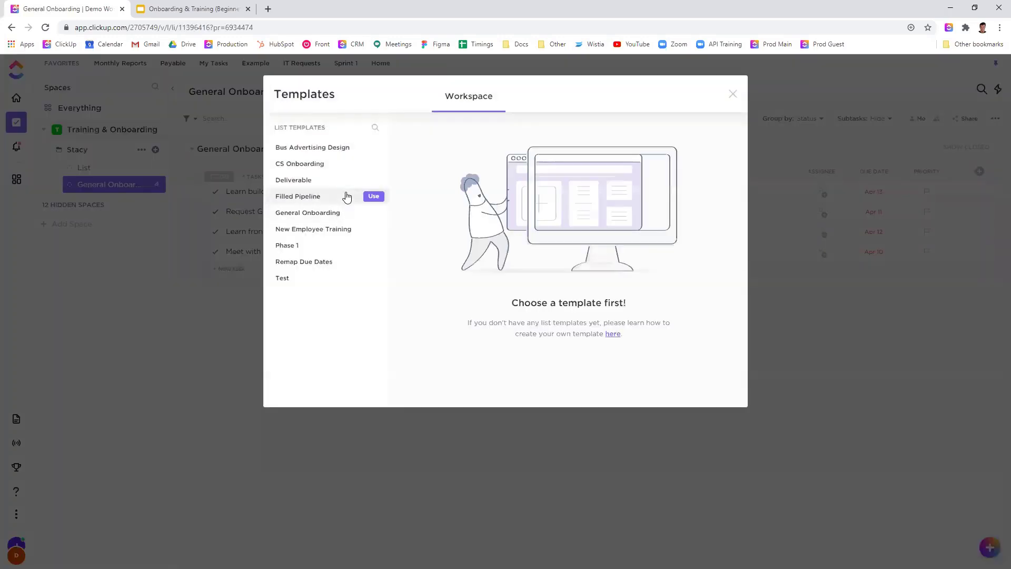
mouse_move(371, 212)
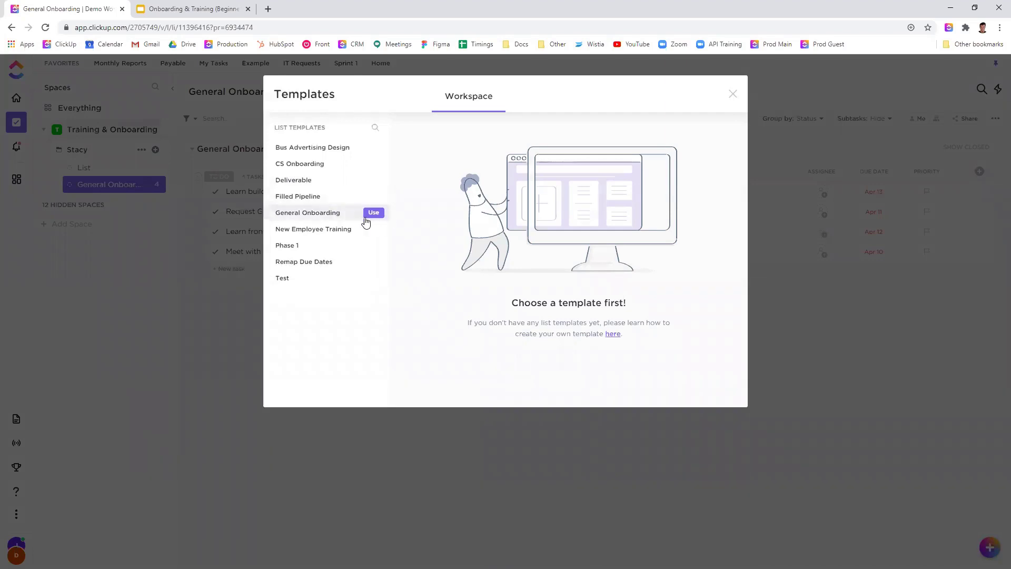
click(306, 165)
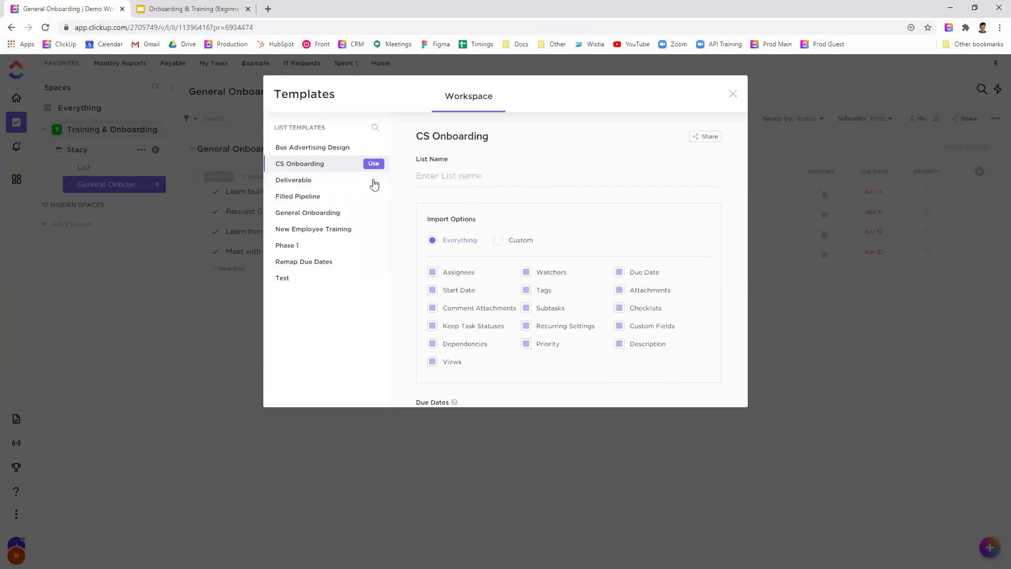
scroll(477, 206, down, 2)
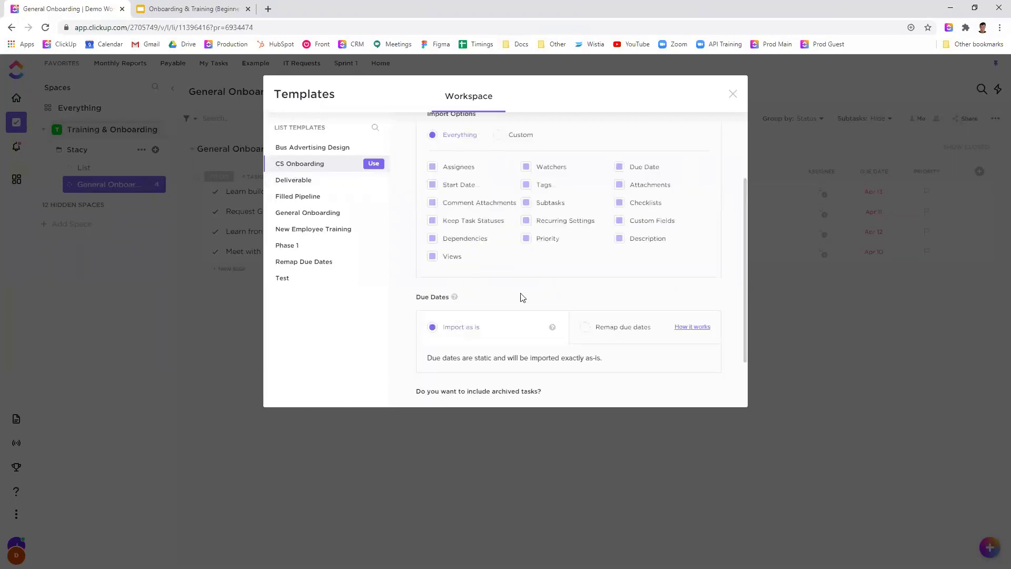
scroll(582, 234, down, 1)
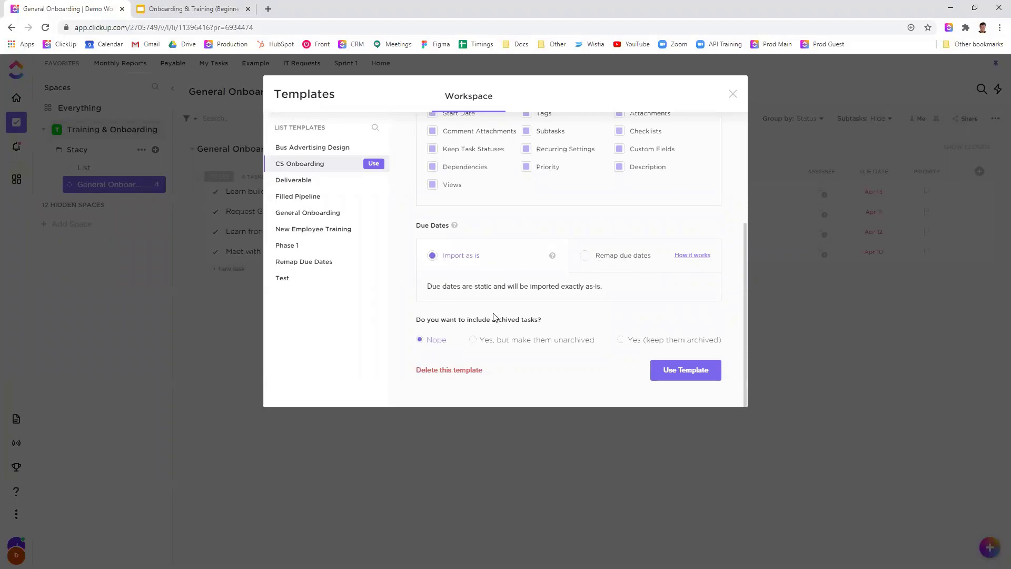
click(683, 379)
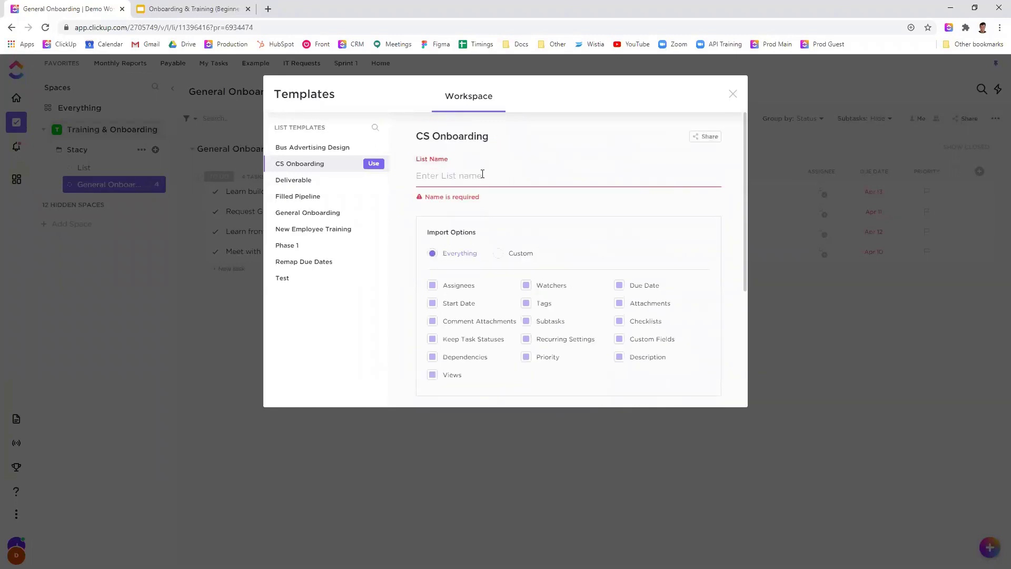
text(CS Onboarding)
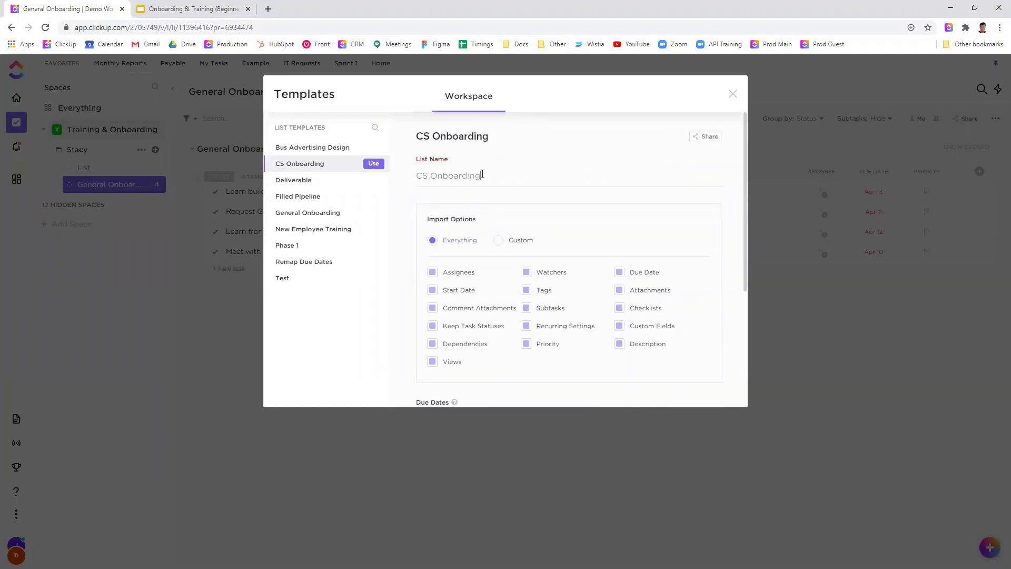
scroll(580, 274, down, 5)
click(680, 372)
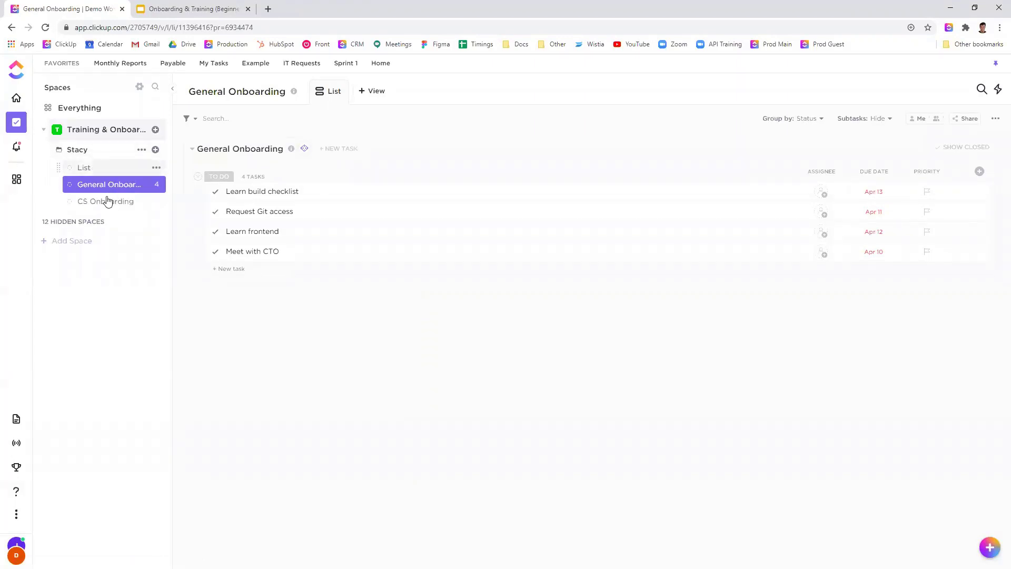
Delete the empty default list named List from the new employee's folder
click(115, 168)
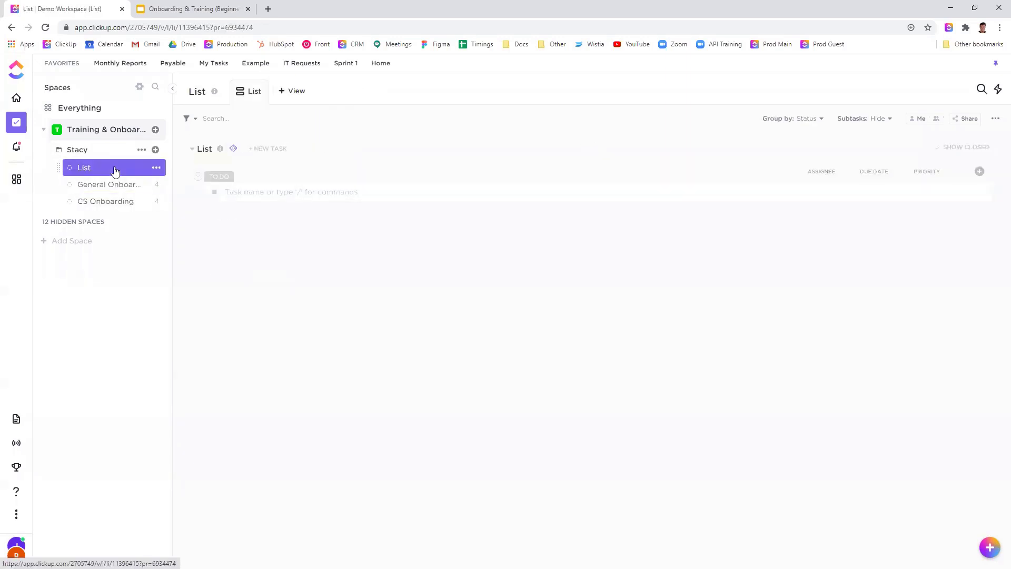
click(157, 168)
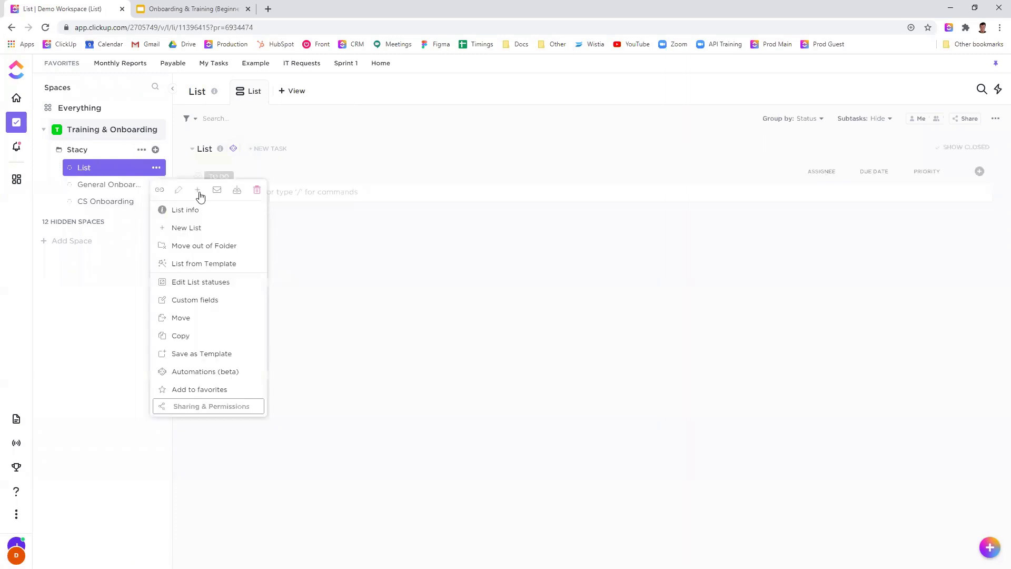
click(258, 191)
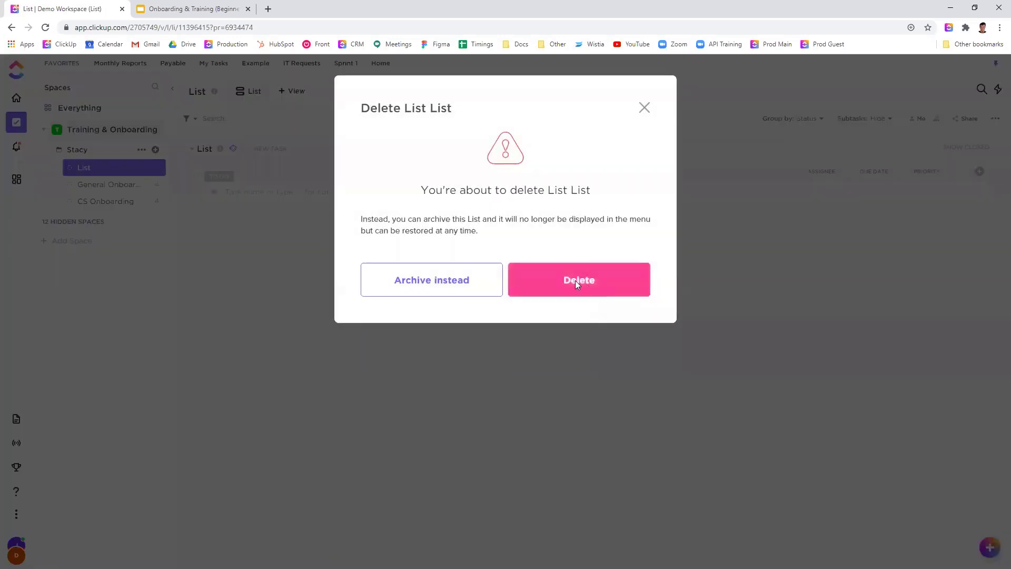
click(575, 280)
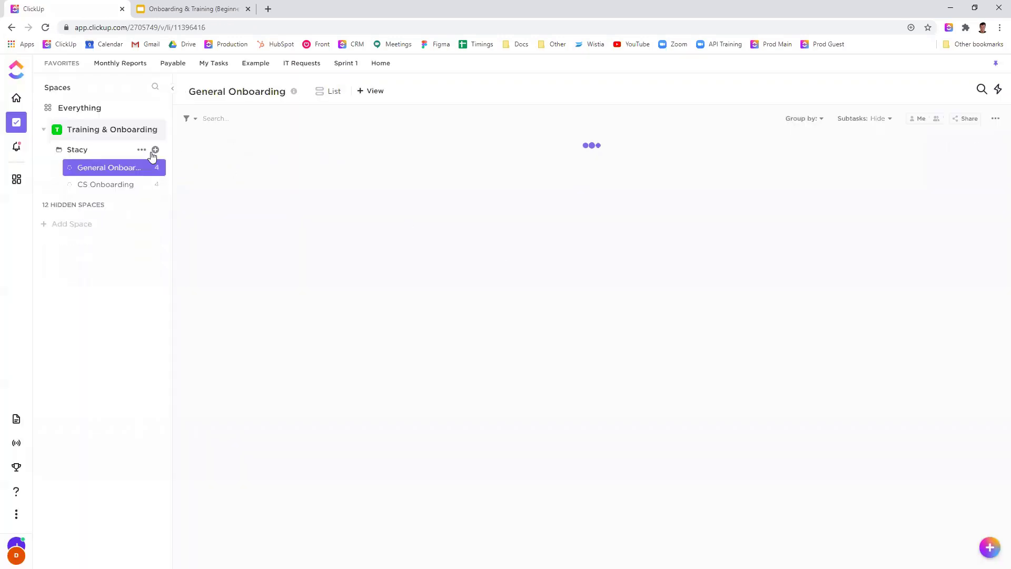
Check the CS Onboarding list and the employee's folder overview, and open the Learn build checklist task
click(110, 184)
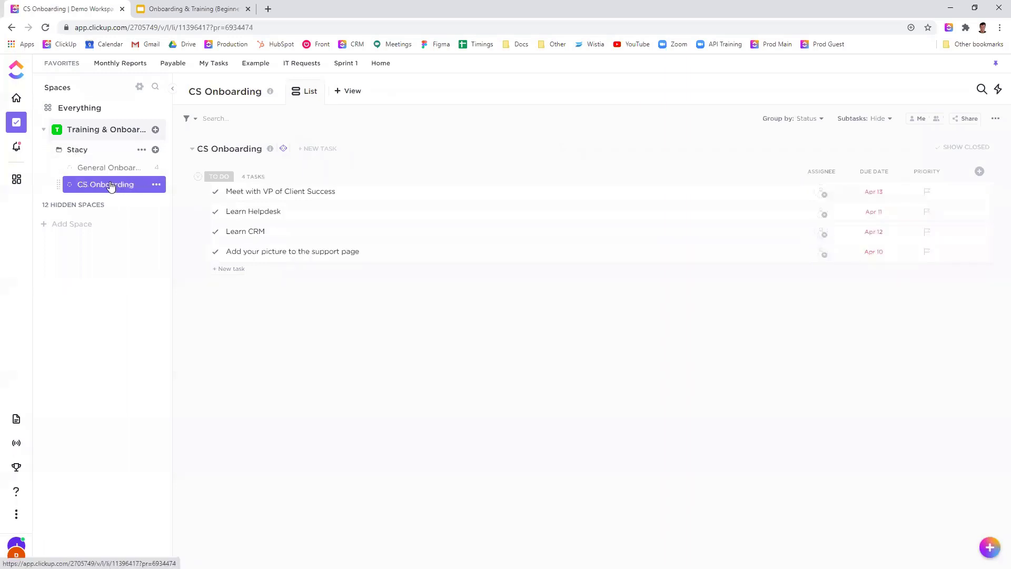
click(81, 152)
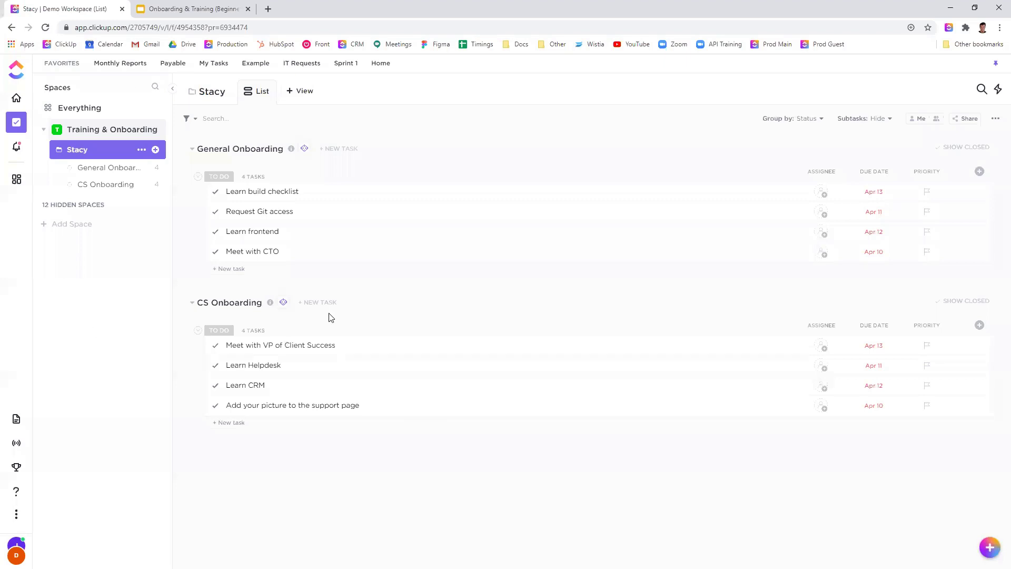
click(407, 189)
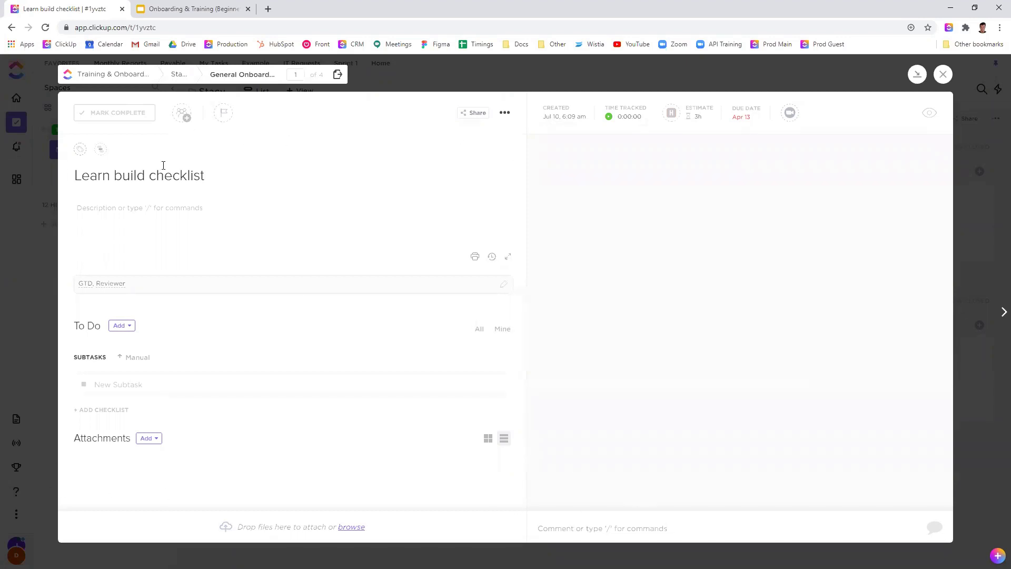
click(189, 209)
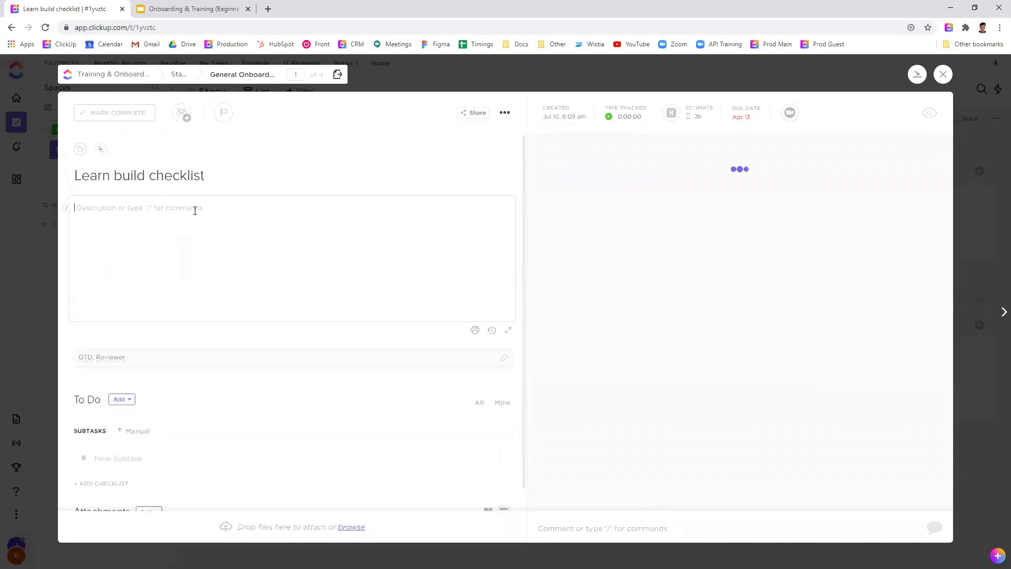
scroll(114, 428, down, 1)
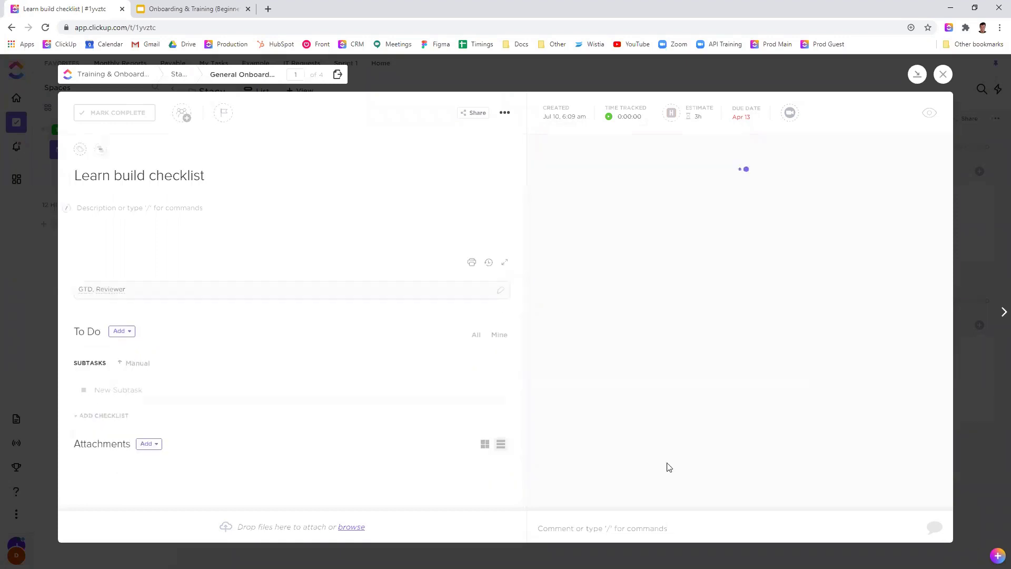
Draft a task comment that mentions a colleague with the text Hello!, and clear the draft
click(621, 522)
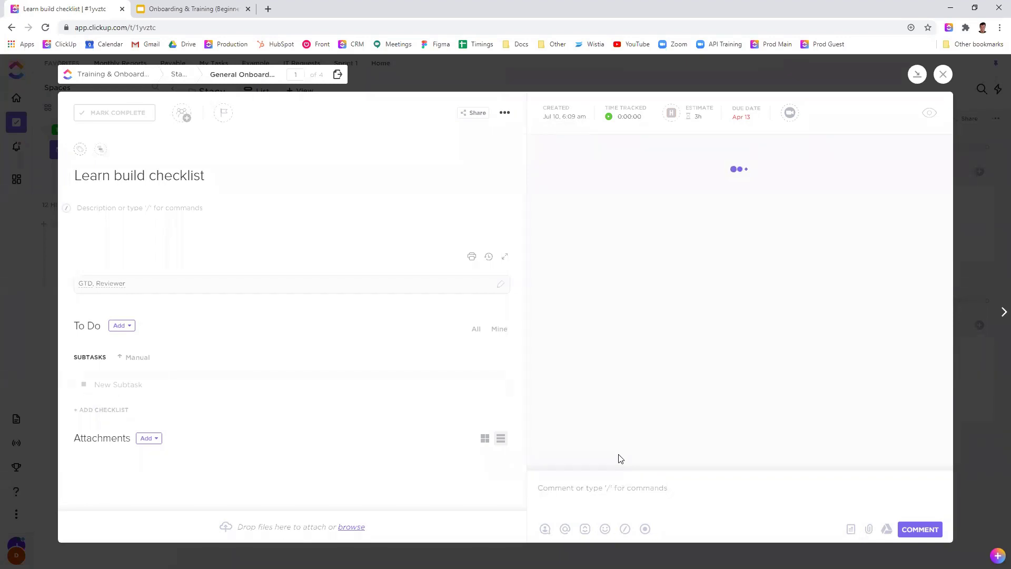
click(243, 224)
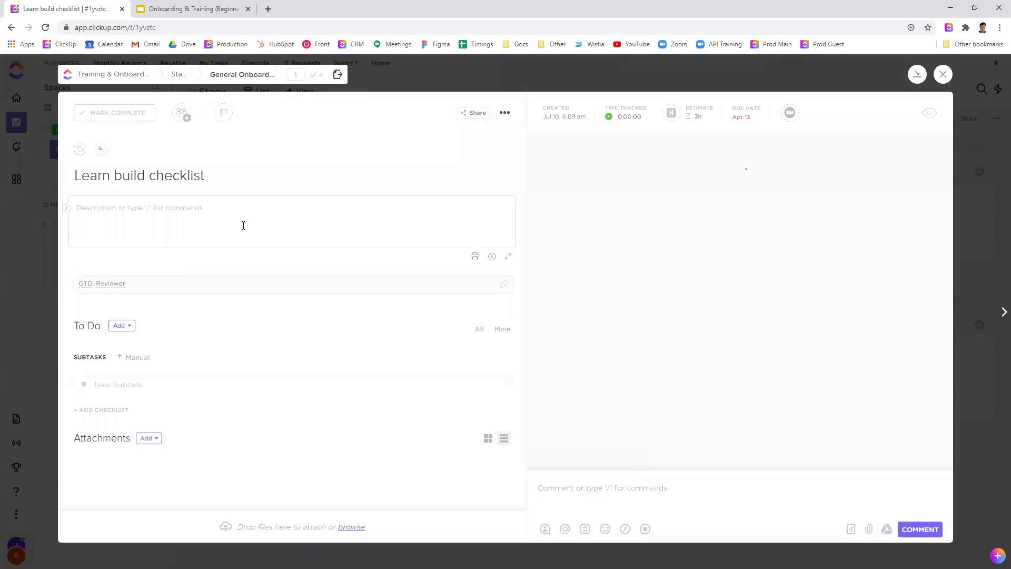
click(637, 535)
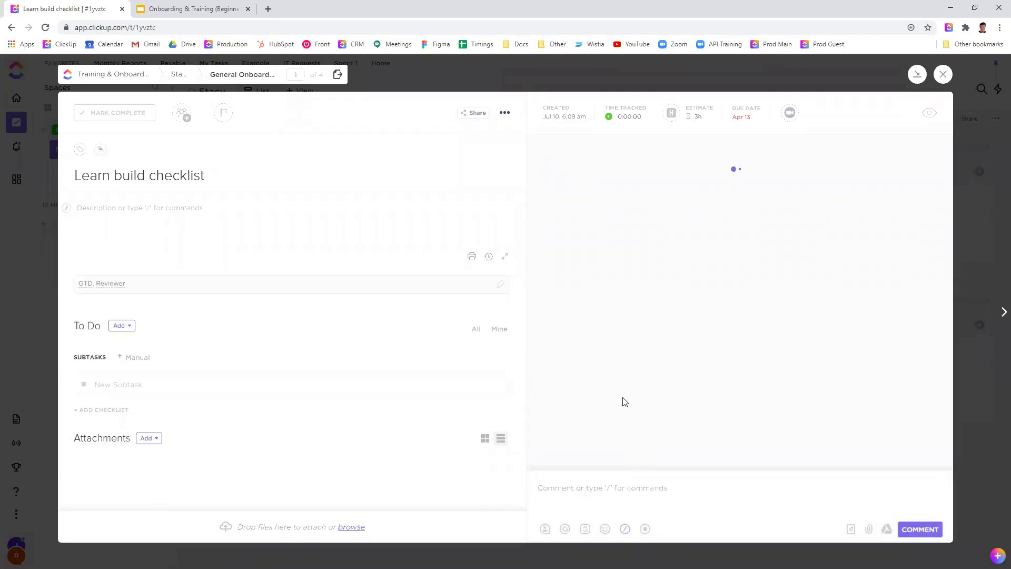
text(@)
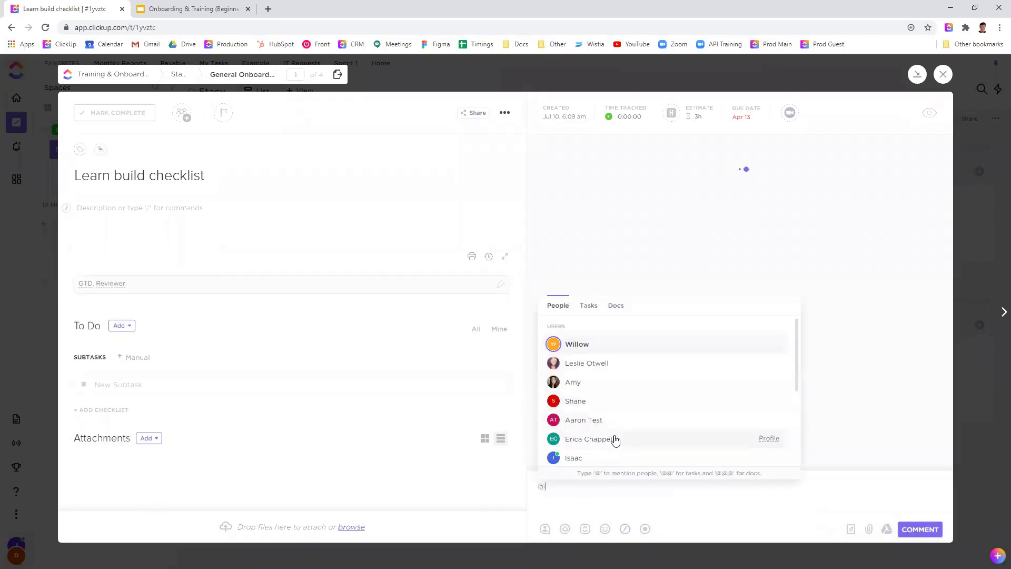
click(609, 382)
text(Hello!)
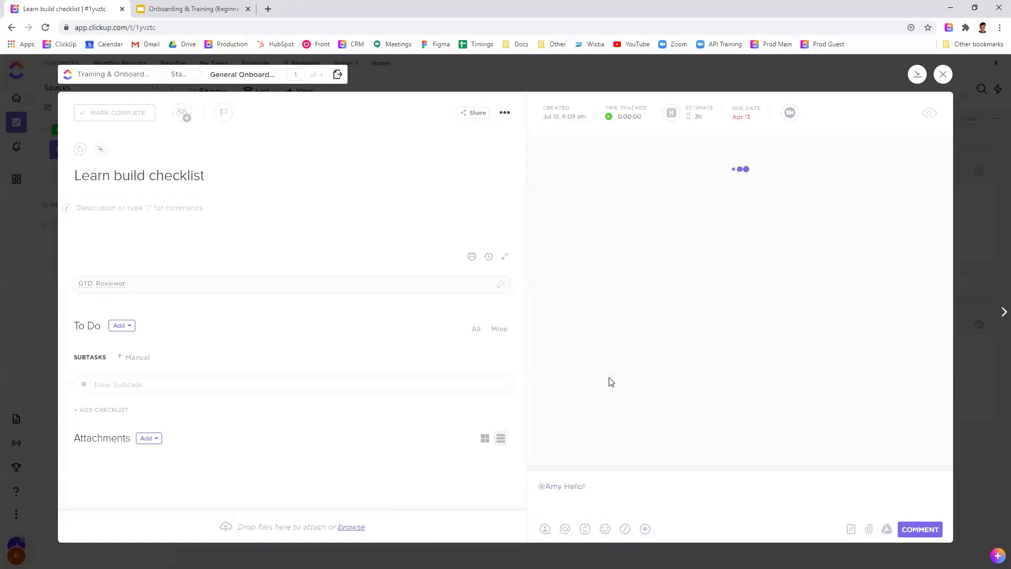
drag(596, 483, 531, 486)
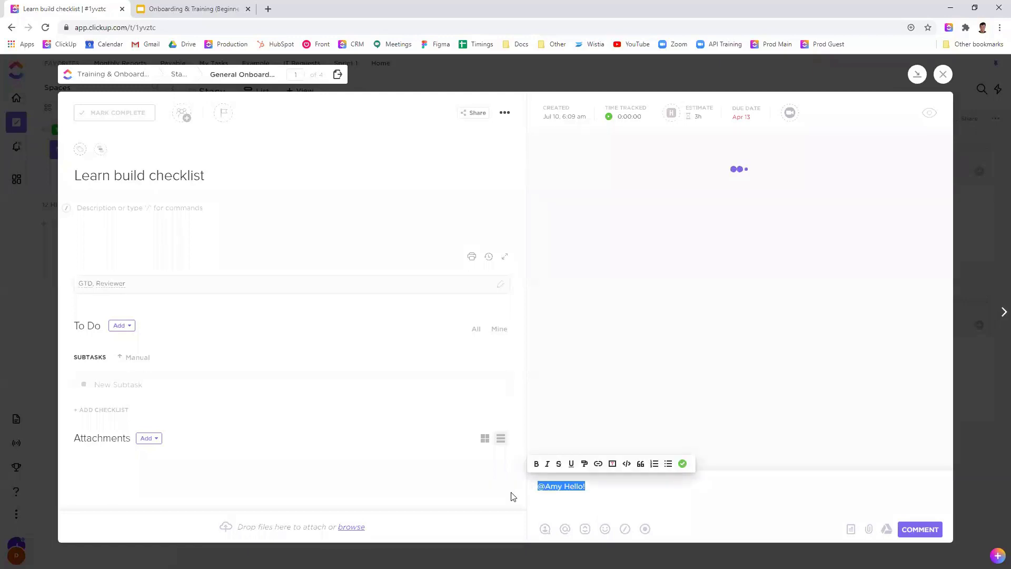
key(BackSpace)
Enter the task description "Please write a comment answering this question:" and start a numbered list below it
click(164, 207)
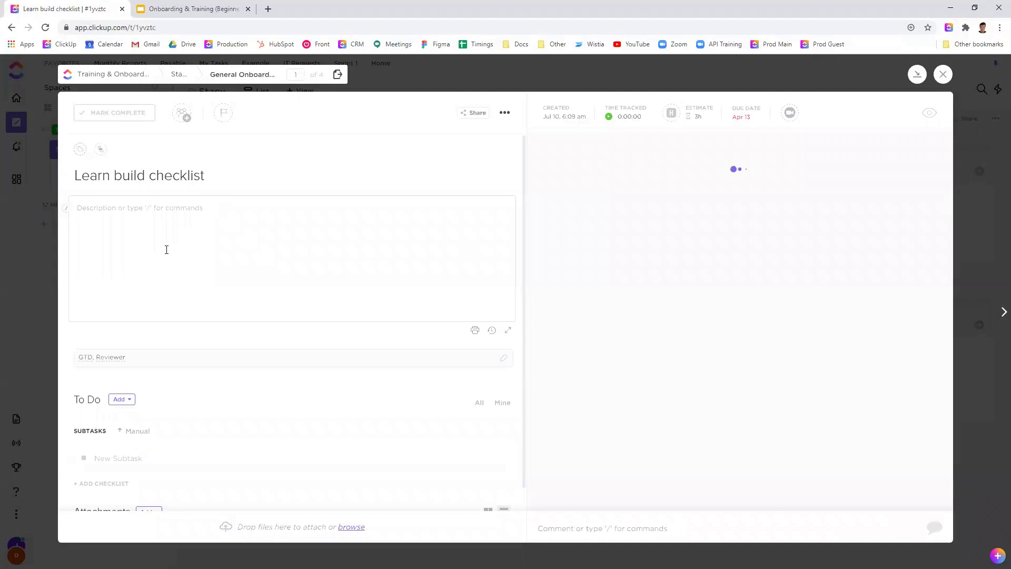
text(Please write a comment answering this question:)
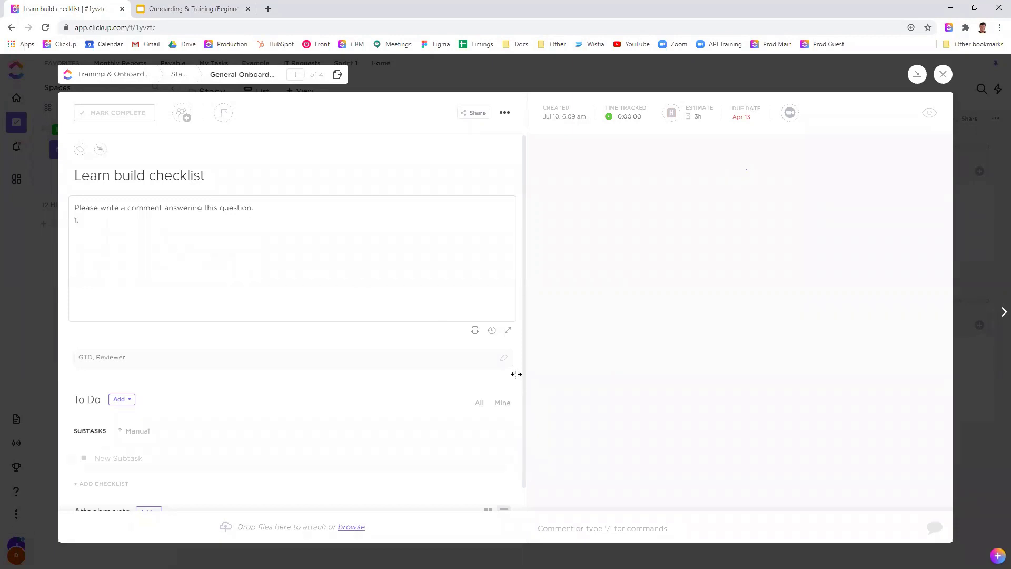
click(601, 528)
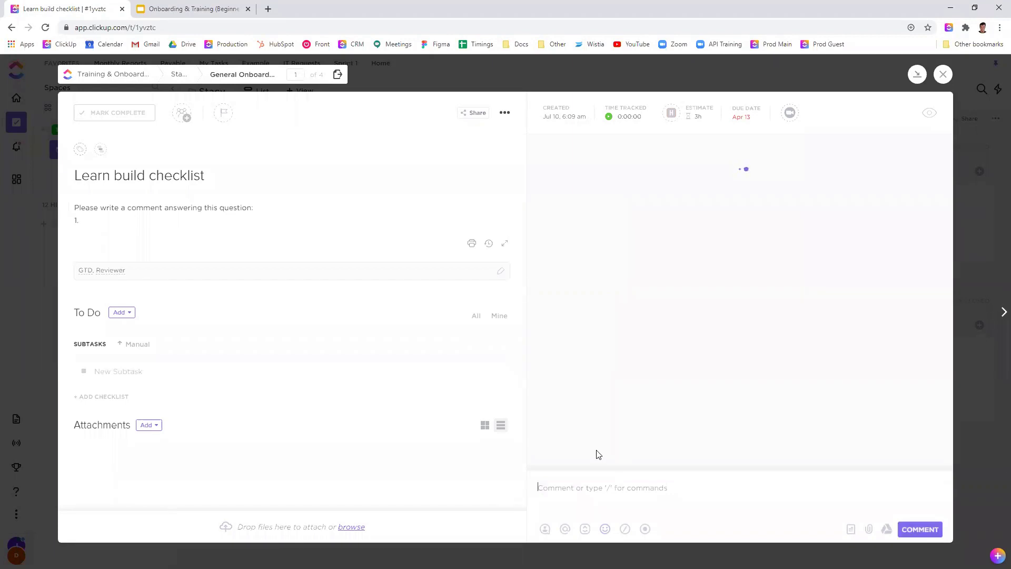
text(@)
key(BackSpace)
click(609, 482)
Assign the Learn build checklist task to a team member and close the task
click(184, 115)
scroll(235, 290, down, 3)
scroll(226, 211, up, 3)
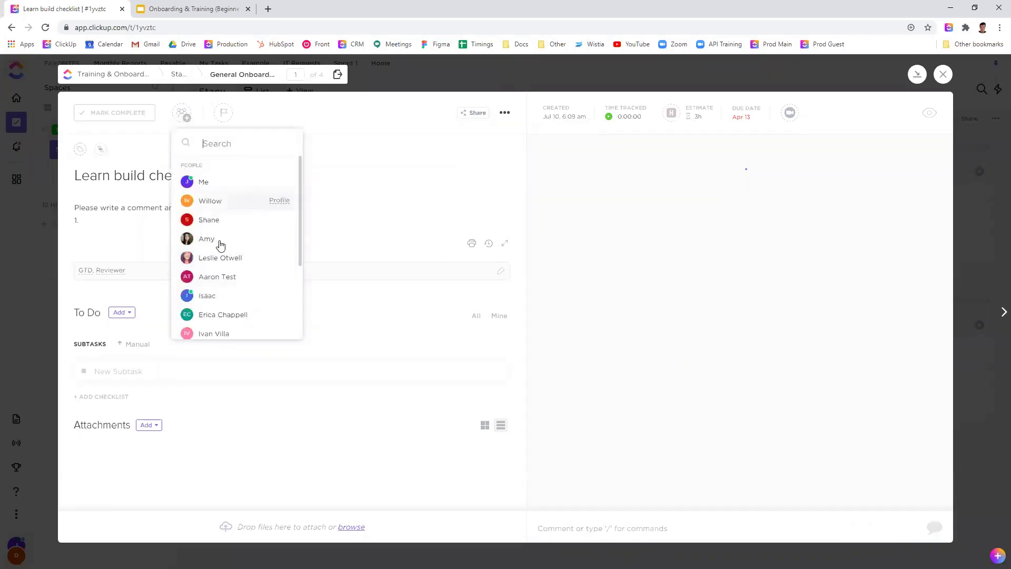
click(220, 222)
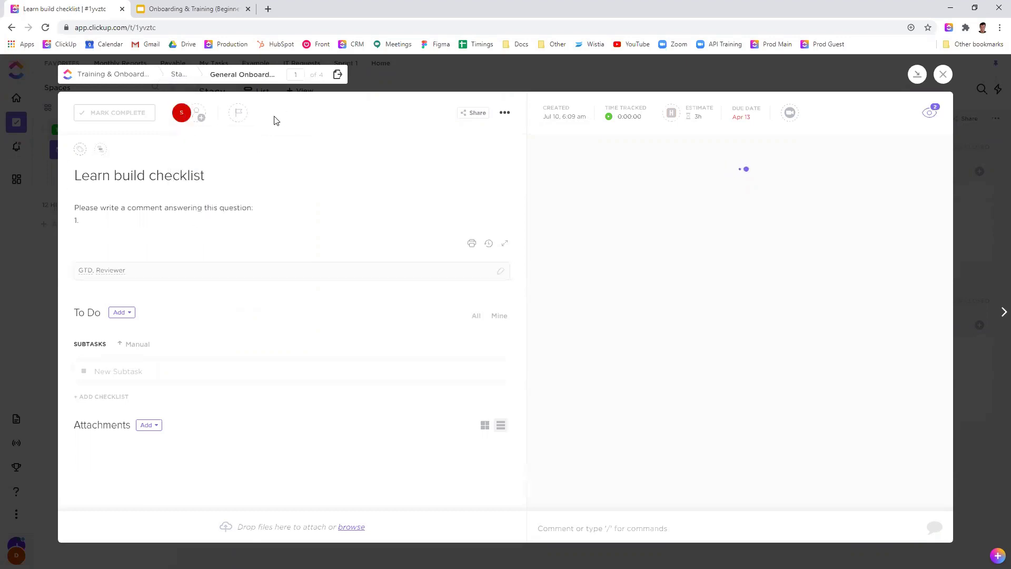
click(238, 112)
click(374, 113)
click(943, 74)
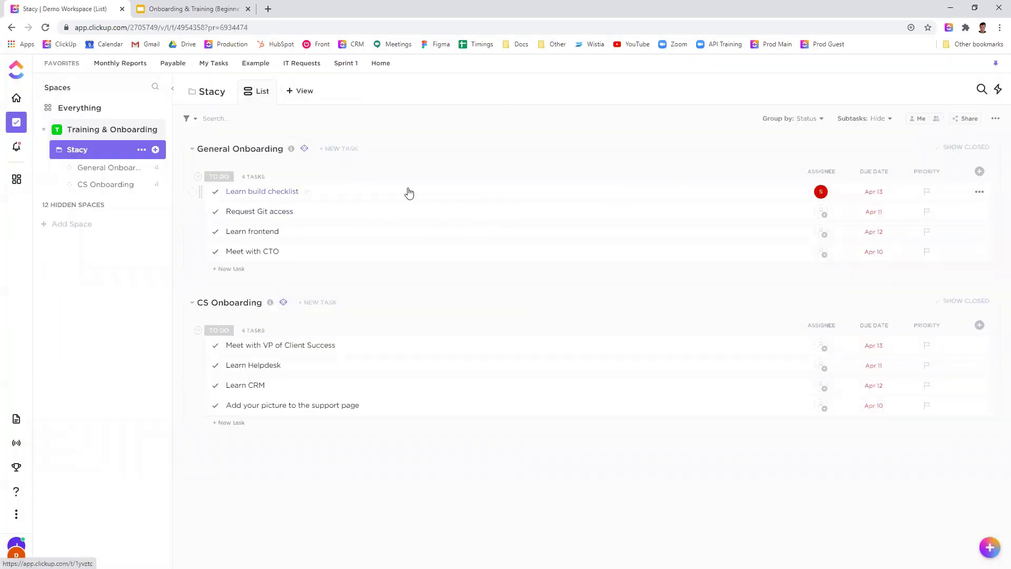
Reopen the Learn build checklist task and clear its time estimate
click(605, 202)
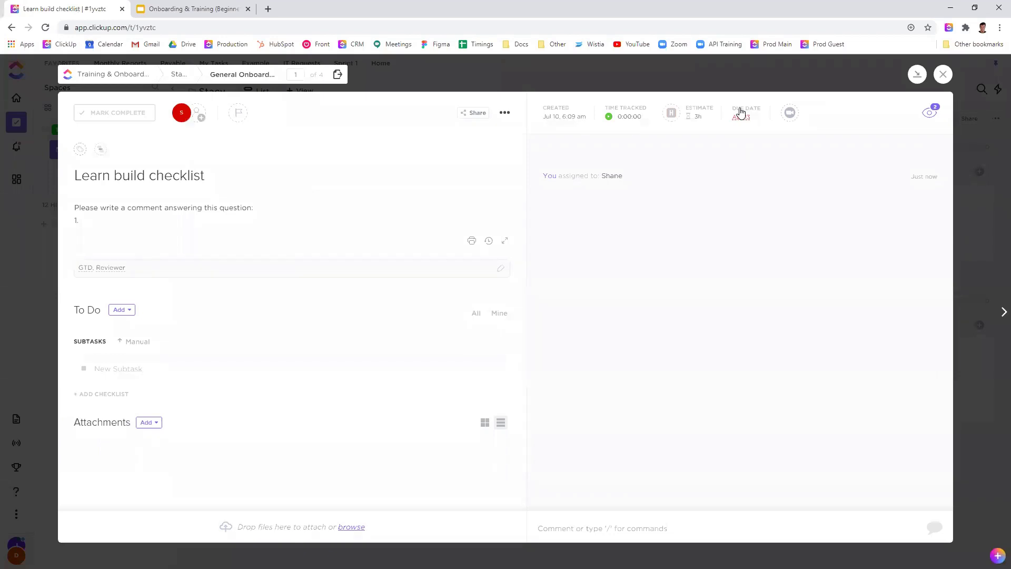
click(699, 117)
click(838, 141)
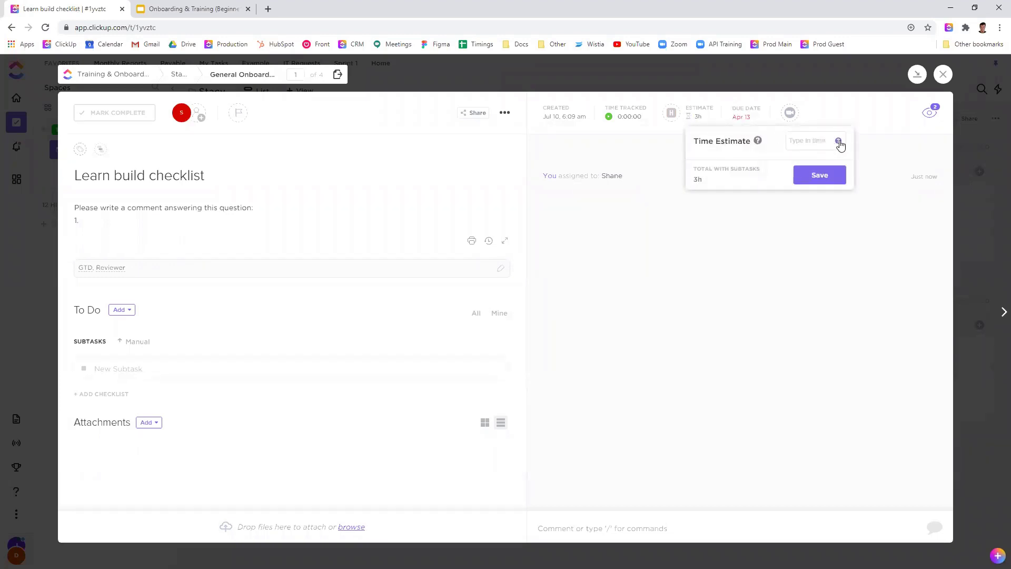
click(816, 177)
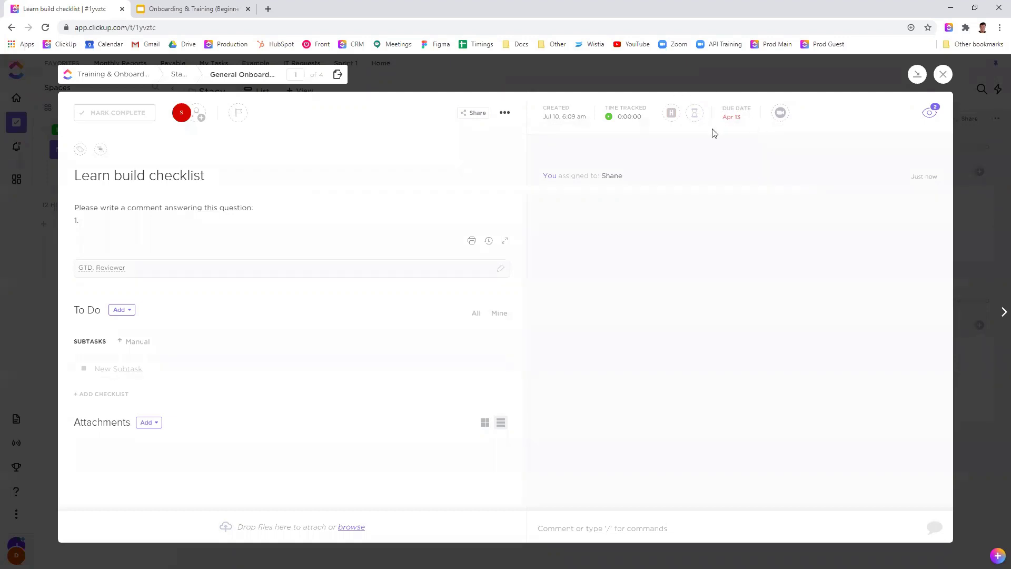
Add another team member as a watcher of the Learn build checklist task and close the task
click(929, 113)
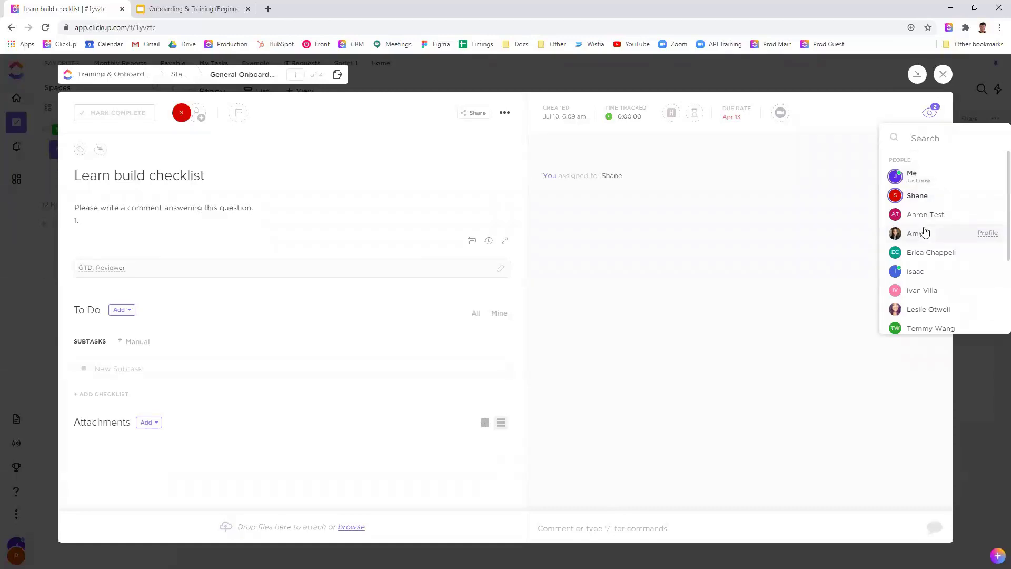
click(939, 275)
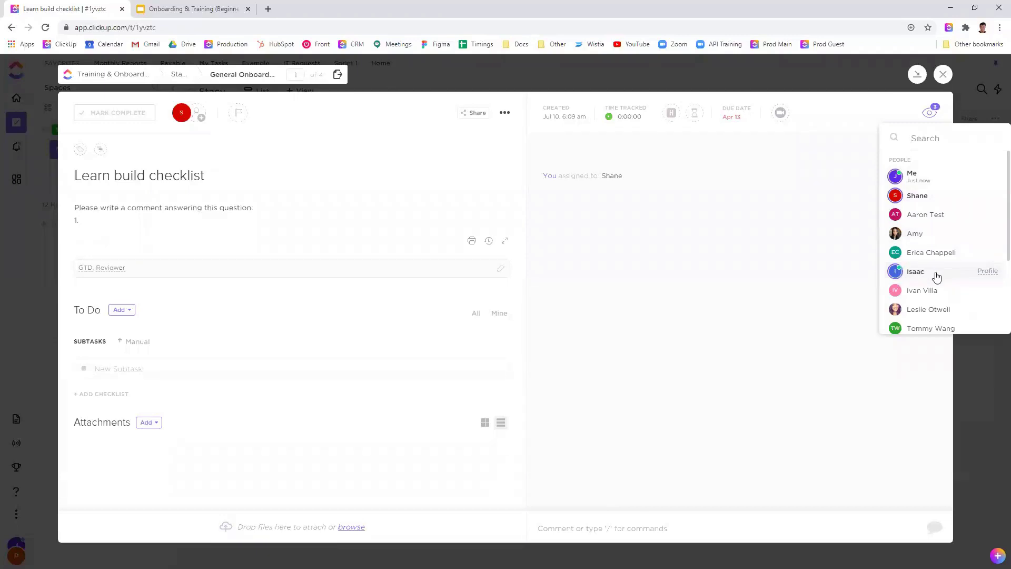
click(943, 74)
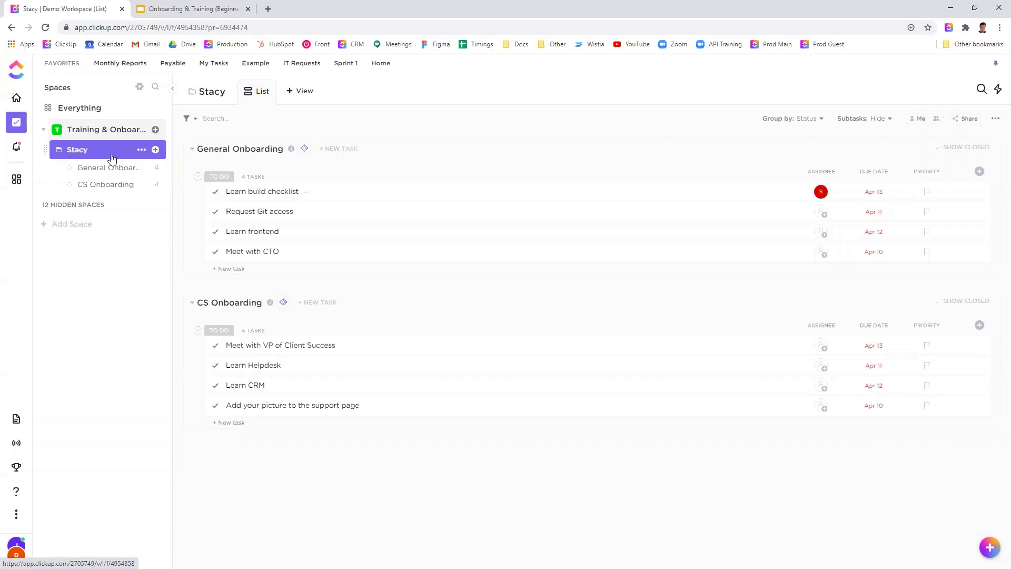
Add ClickUp's Remote Onboarding template from the Remote Work category to the Training & Onboarding space and open its folder
click(155, 130)
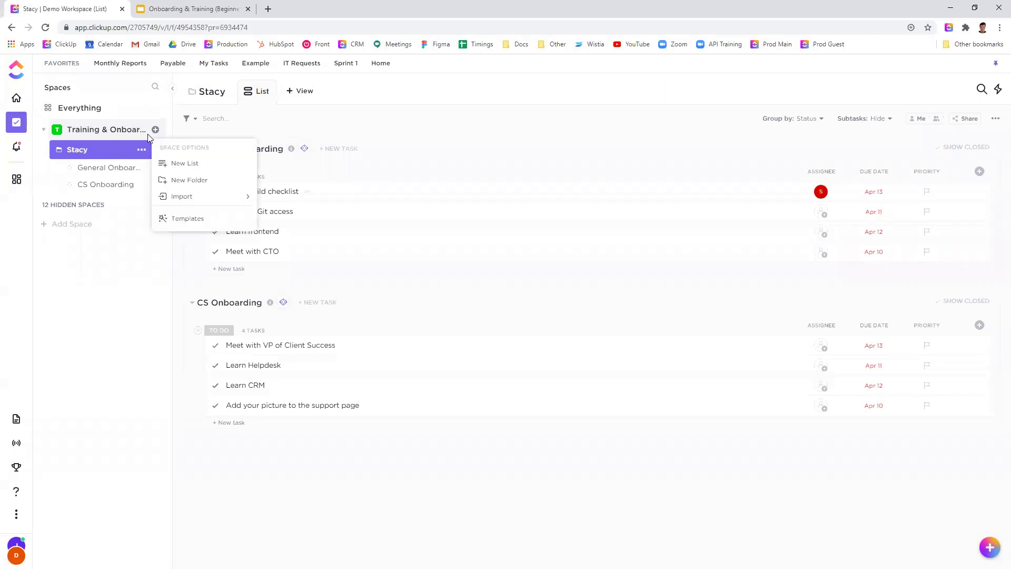
click(175, 219)
click(540, 98)
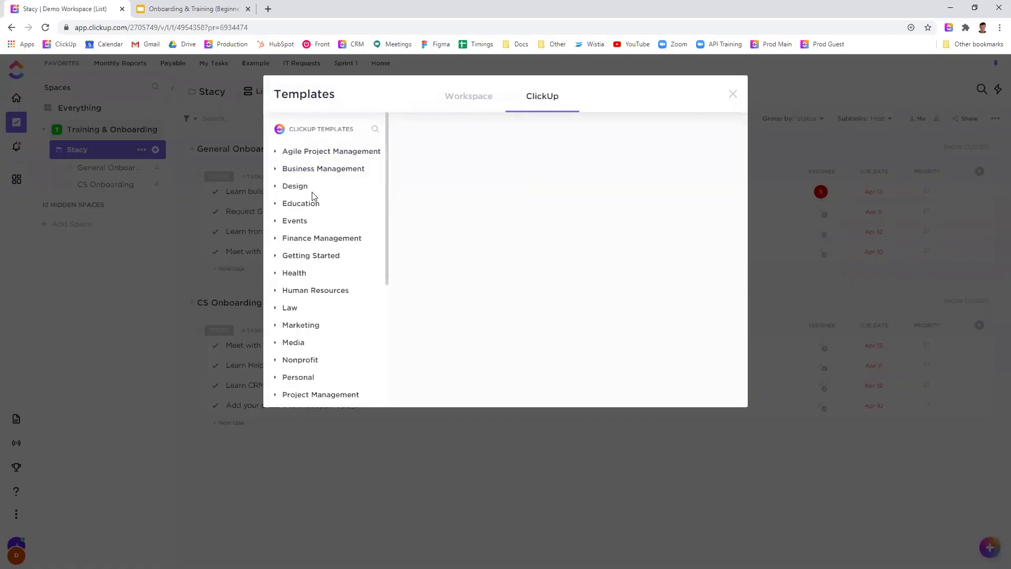
scroll(315, 202, down, 4)
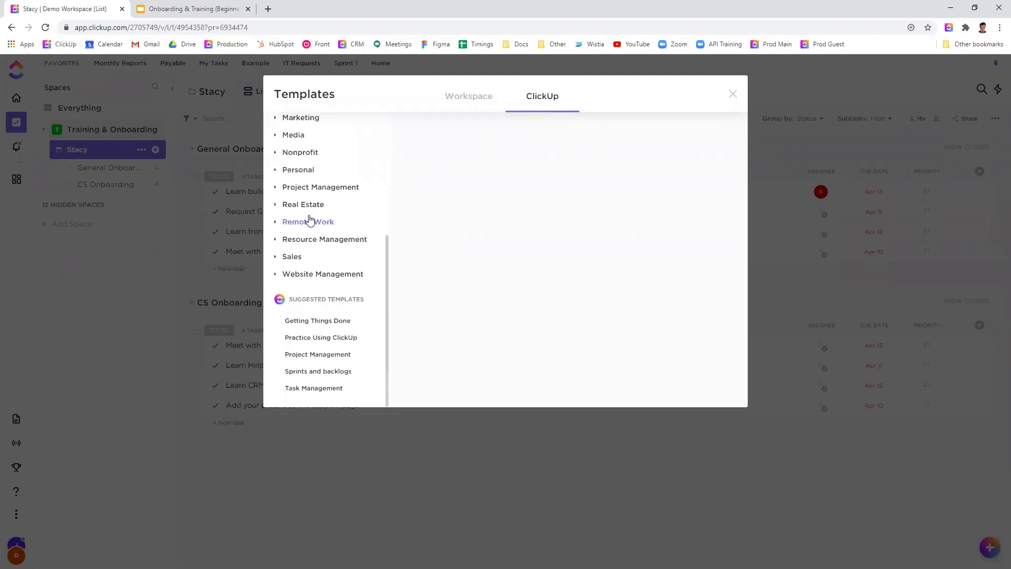
click(308, 223)
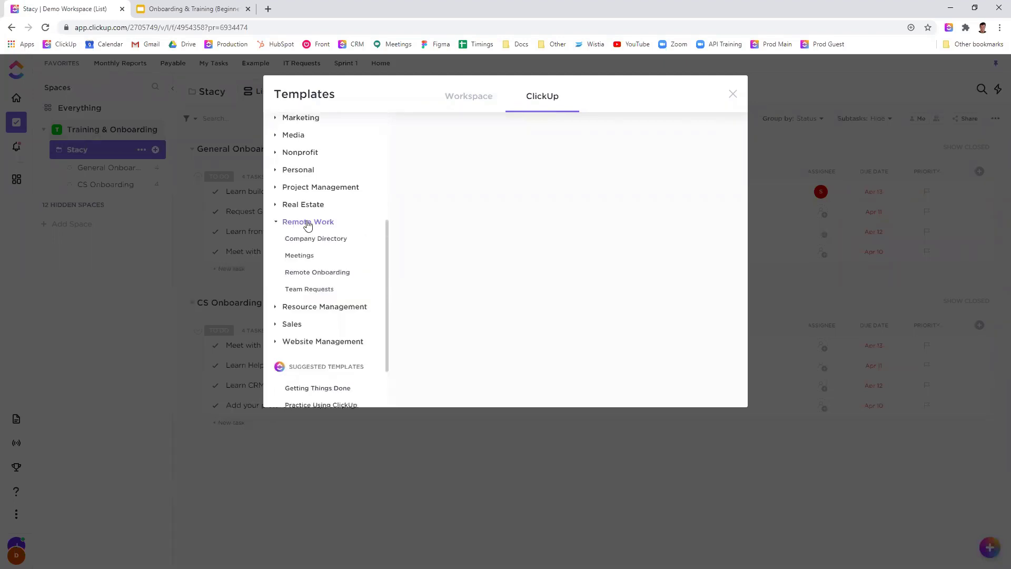
click(328, 276)
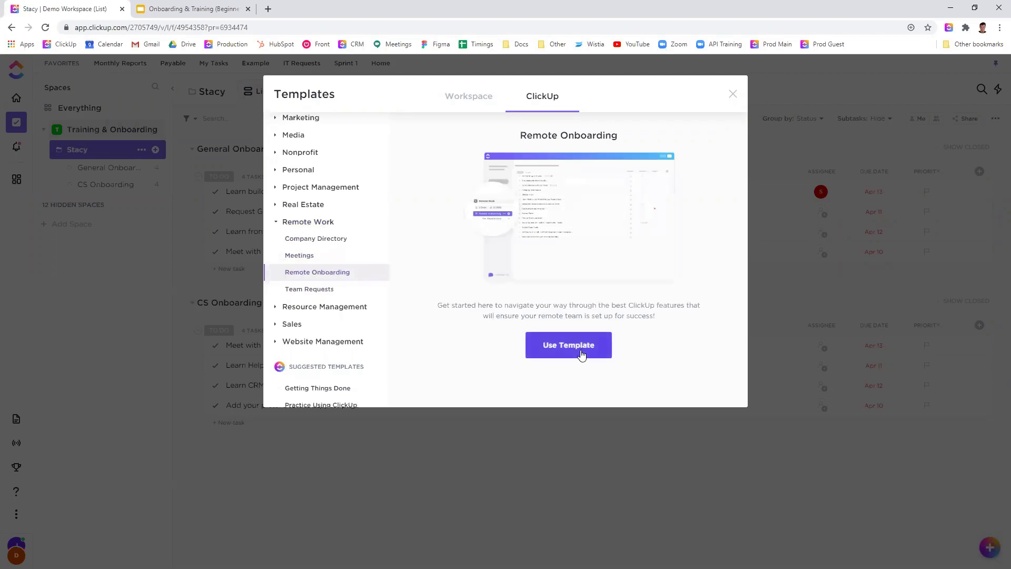
click(581, 353)
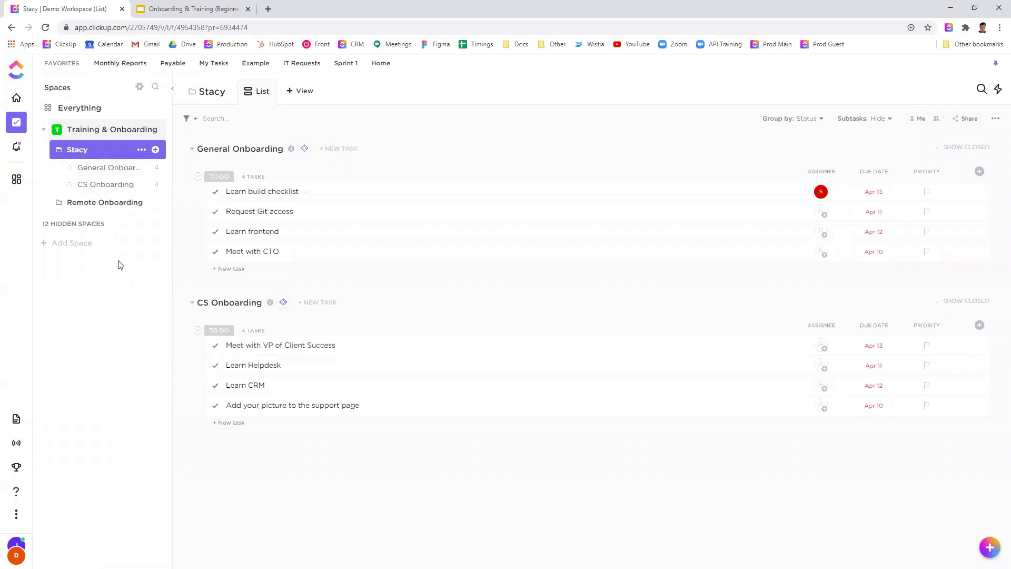
click(143, 201)
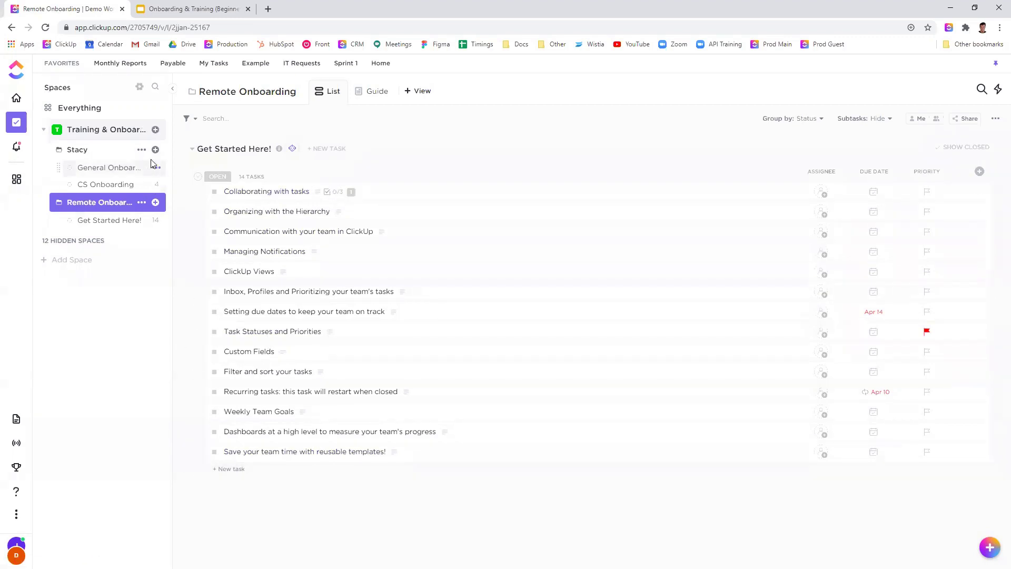
click(155, 131)
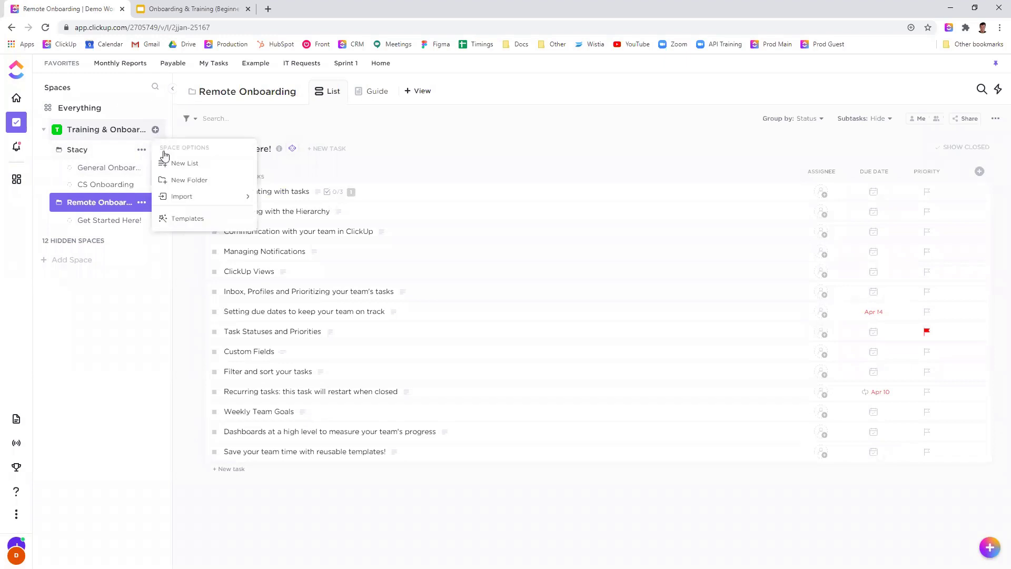
click(174, 218)
click(546, 95)
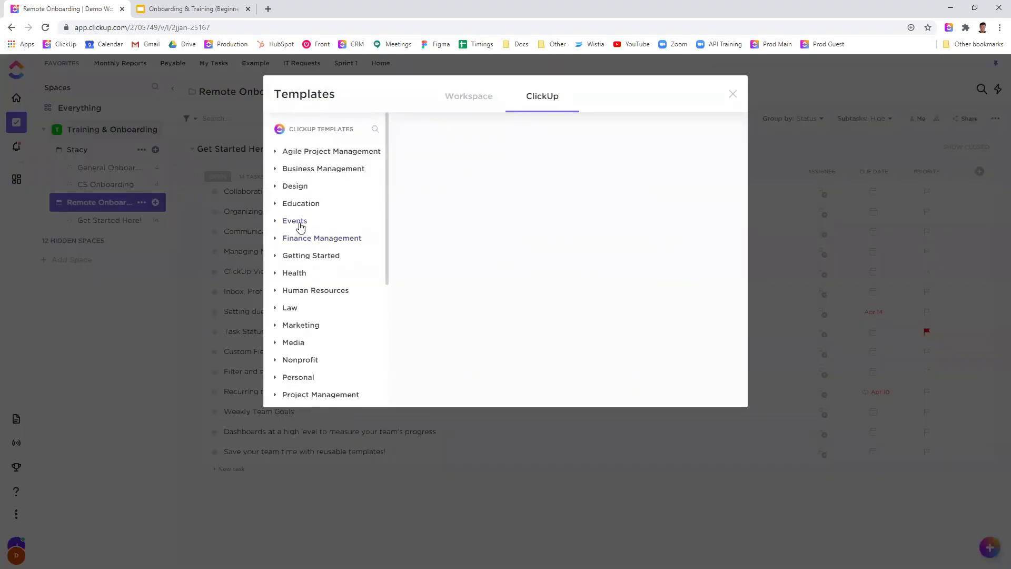
click(291, 238)
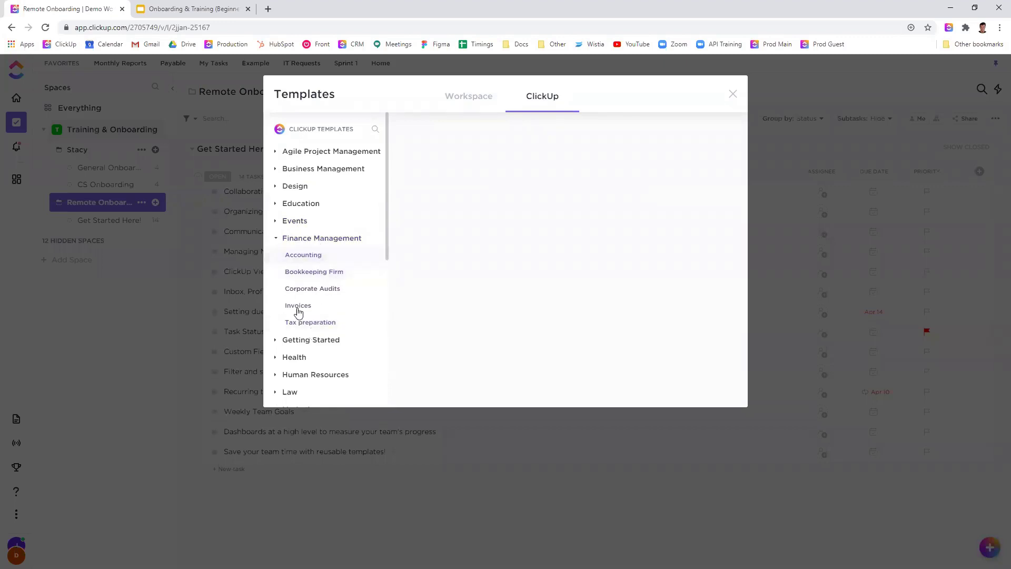
click(734, 94)
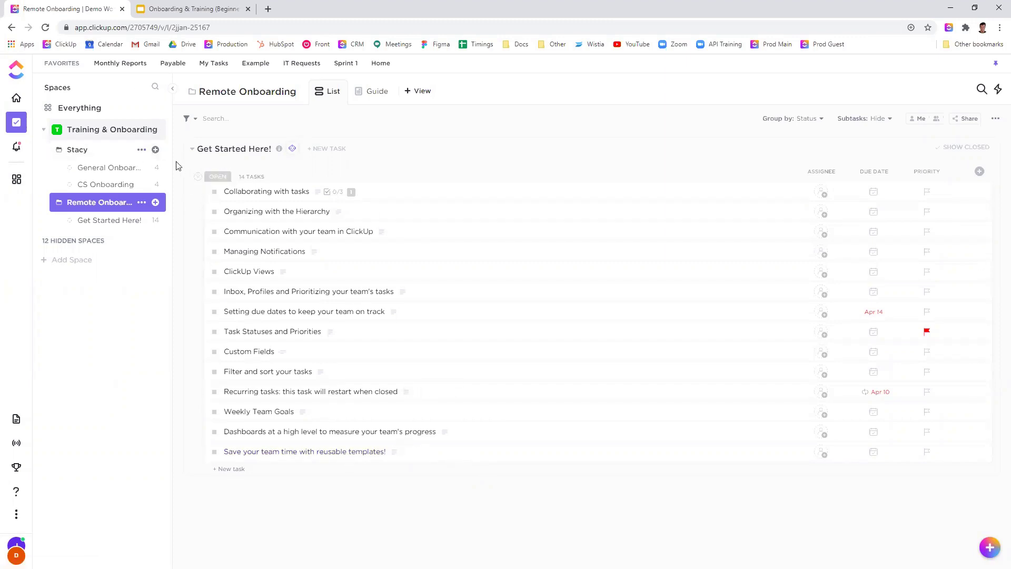
Search ClickUp's templates for "practice", add Practice Using ClickUp to the Training & Onboarding space, and open its folder
click(155, 129)
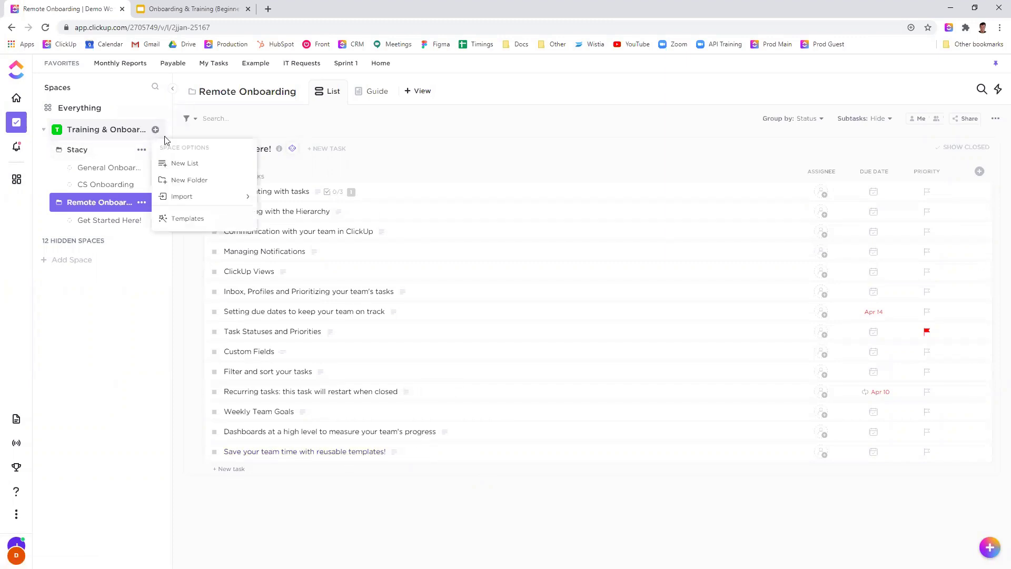
click(195, 224)
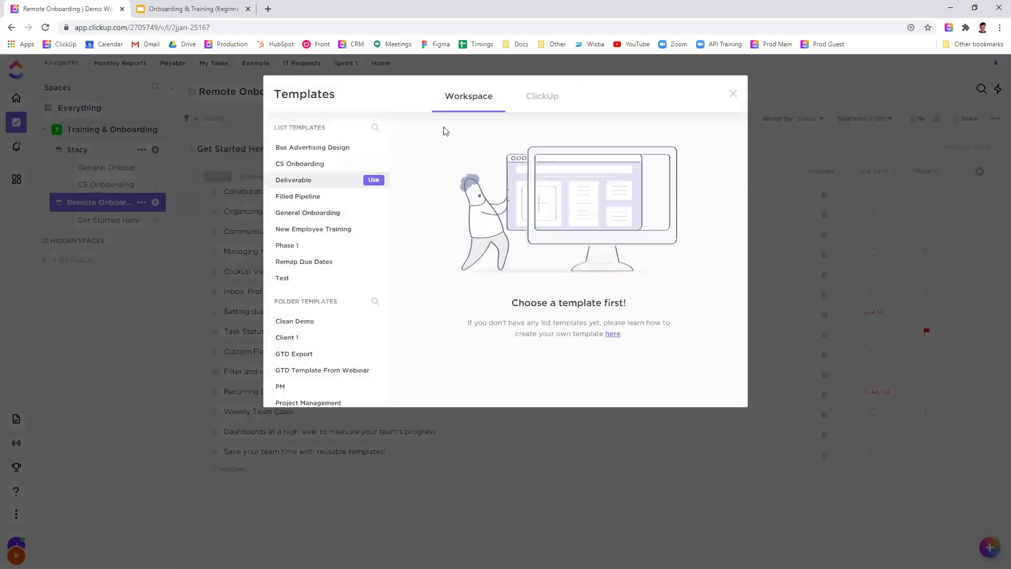
click(549, 92)
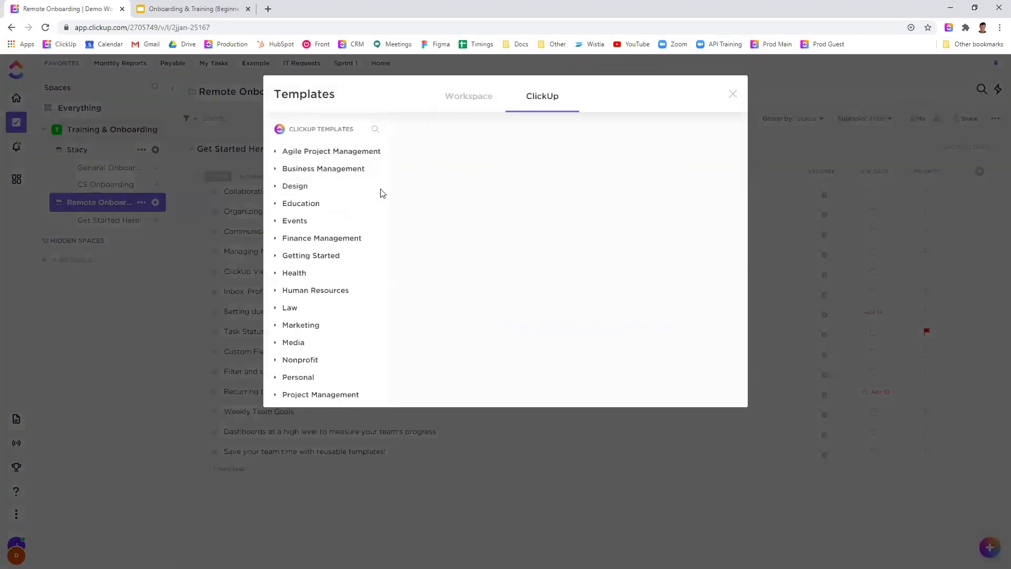
click(375, 129)
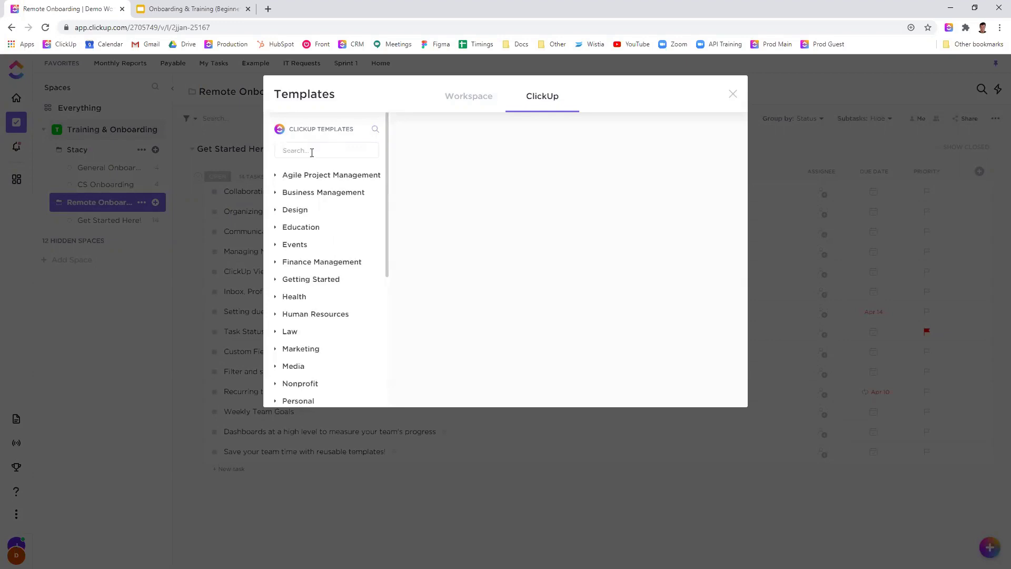
text(practice)
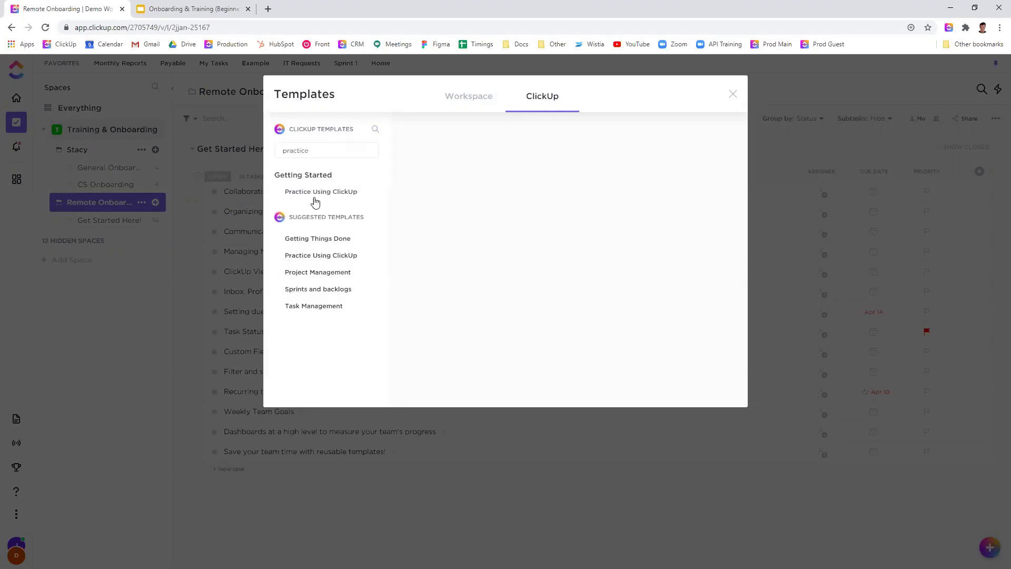
click(325, 194)
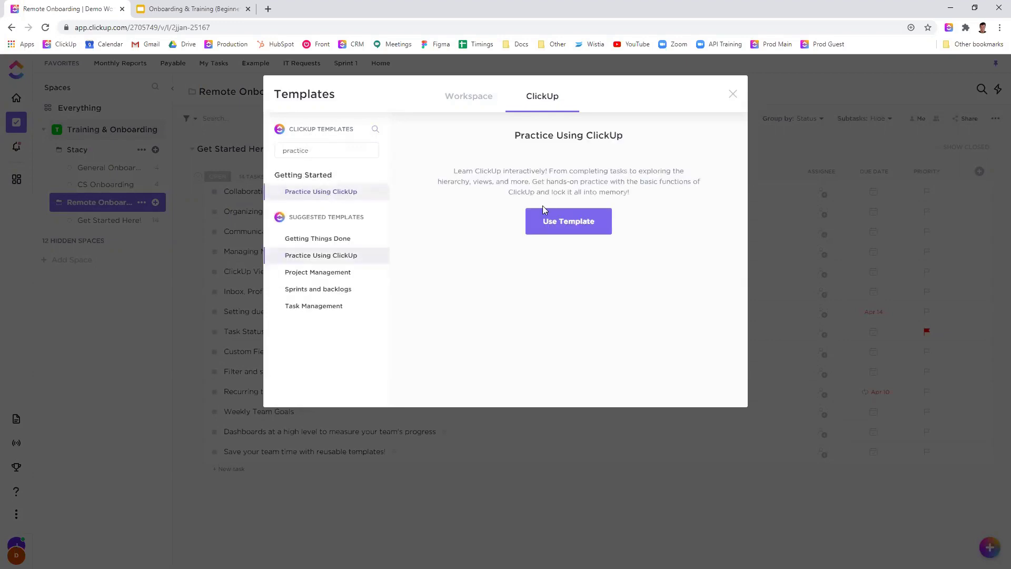
click(568, 356)
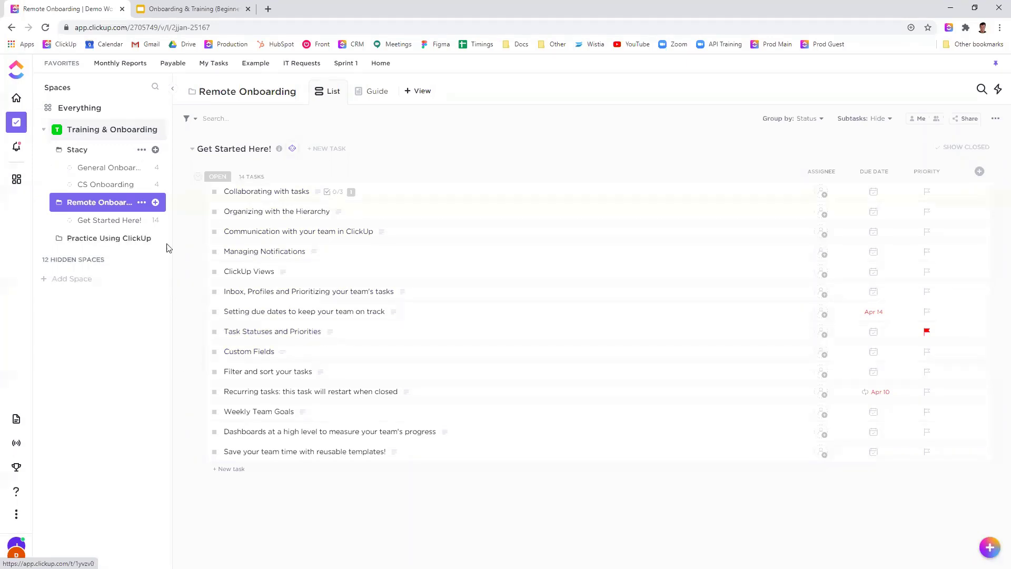
click(113, 239)
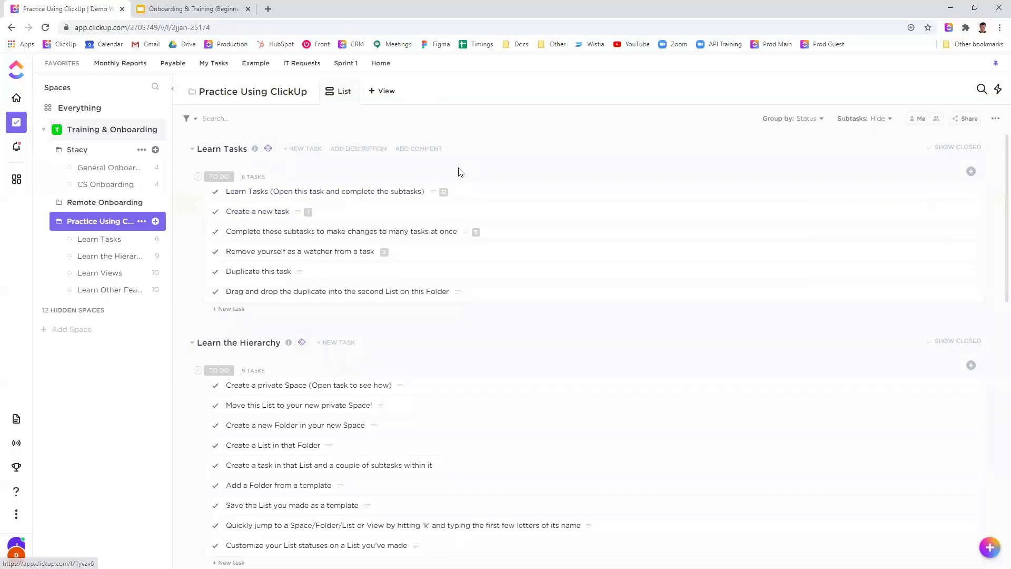
Examine the subtasks of the Learn Tasks task and look through all lists in the Practice Using ClickUp folder
click(446, 193)
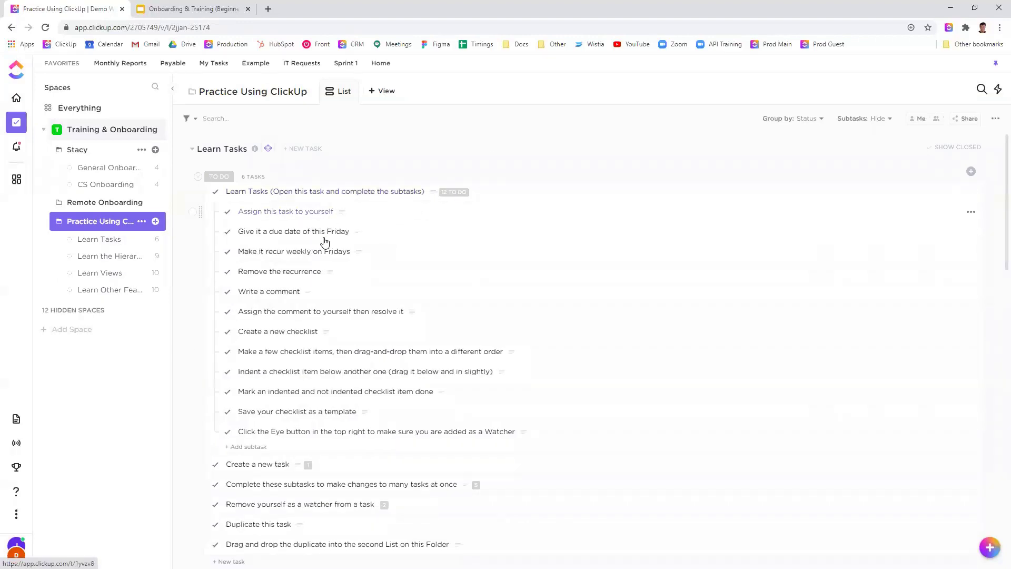
click(452, 192)
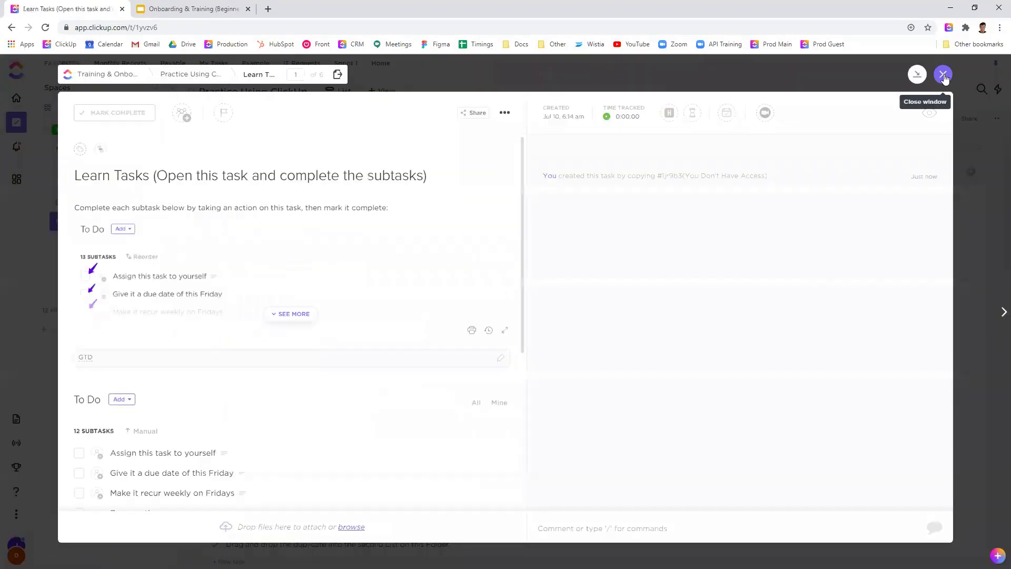
click(943, 74)
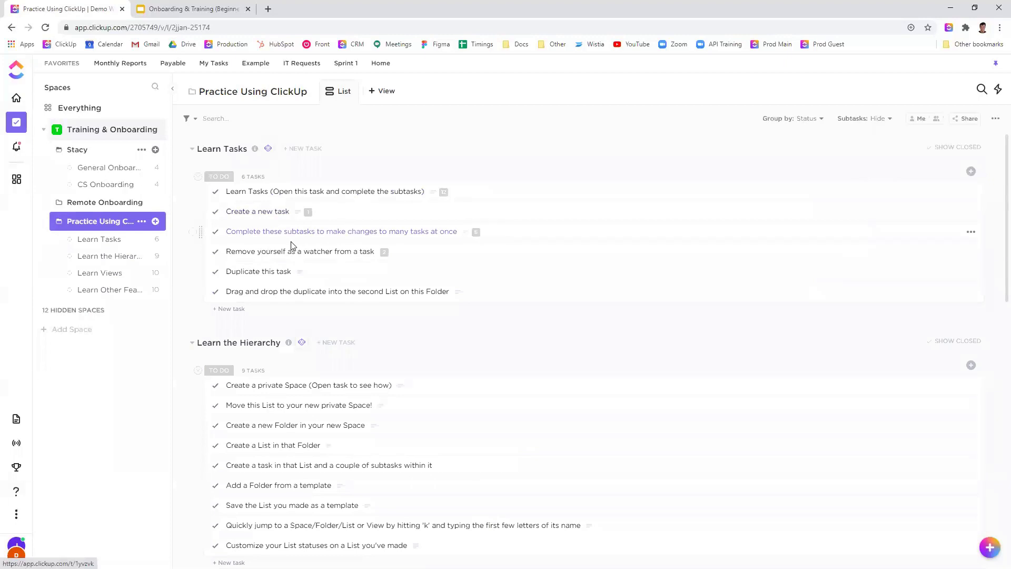
scroll(274, 305, down, 7)
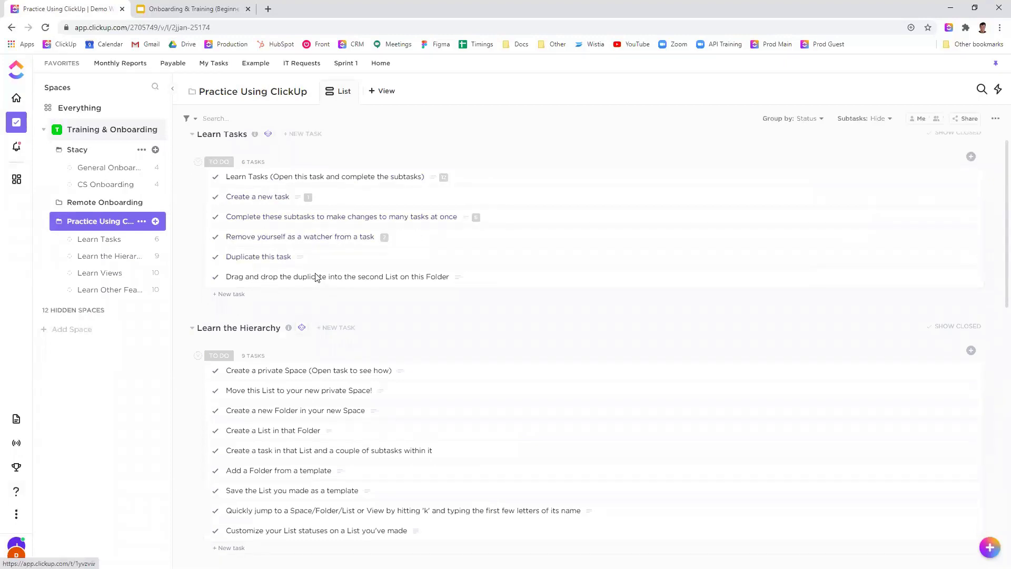
scroll(313, 373, down, 5)
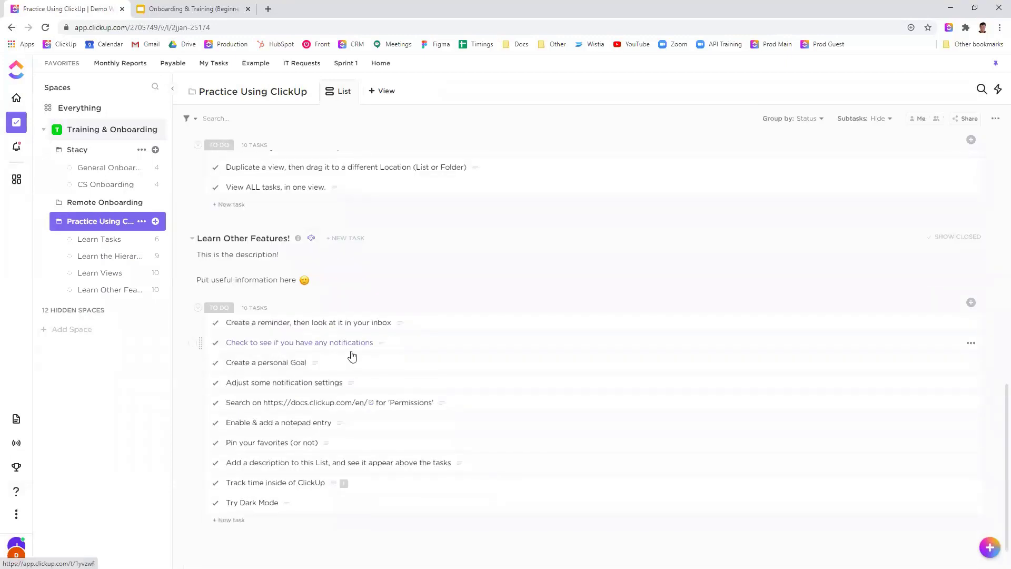
scroll(350, 354, down, 1)
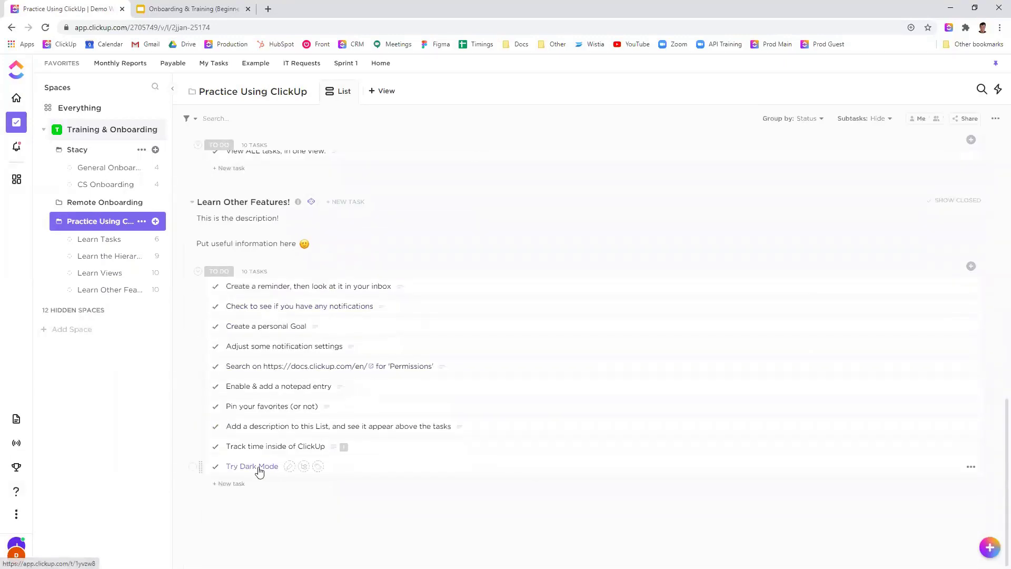
scroll(260, 469, up, 13)
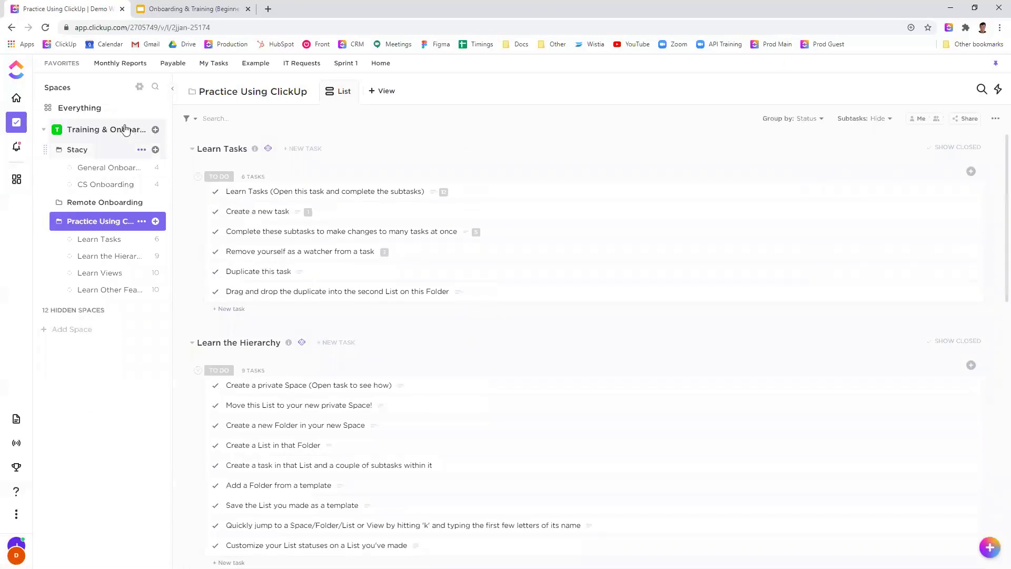
click(80, 311)
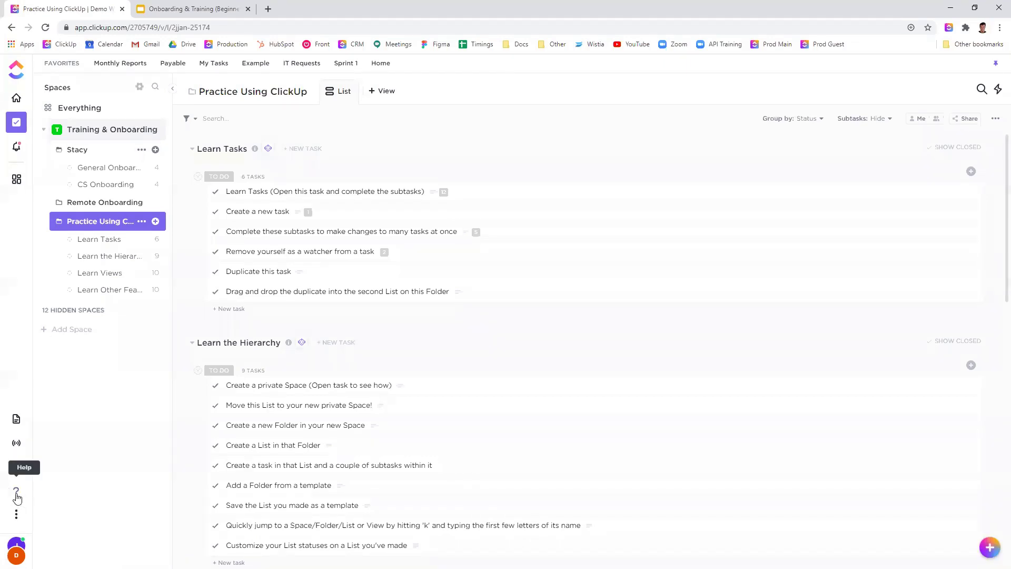
View the Onboarding getting-started steps in the help Resource Center and return to the resource overview
click(16, 494)
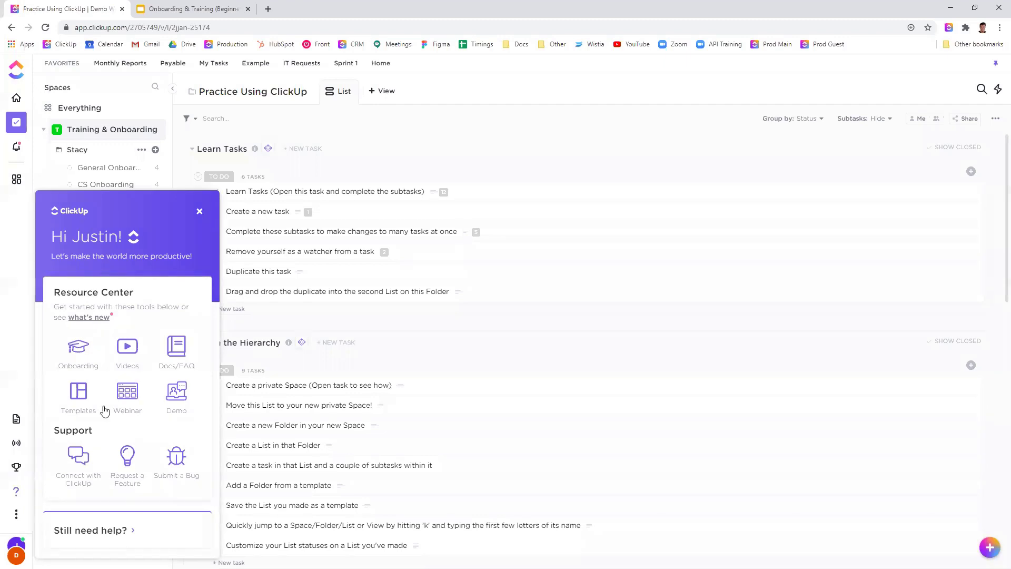
click(79, 358)
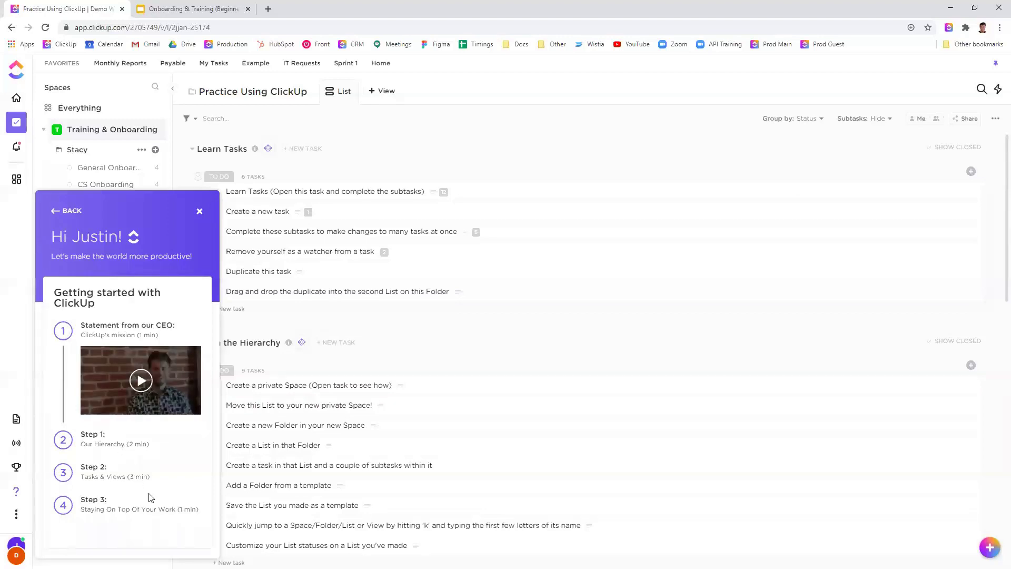
click(61, 212)
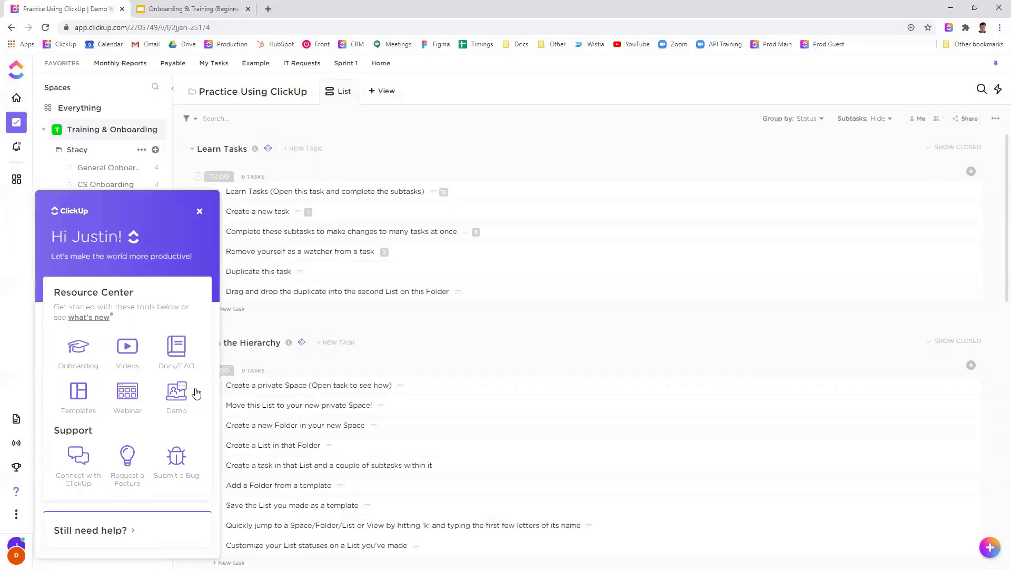
Open the ClickUp webinar page from the Resource Center and look through the upcoming and on-demand webinars
click(125, 396)
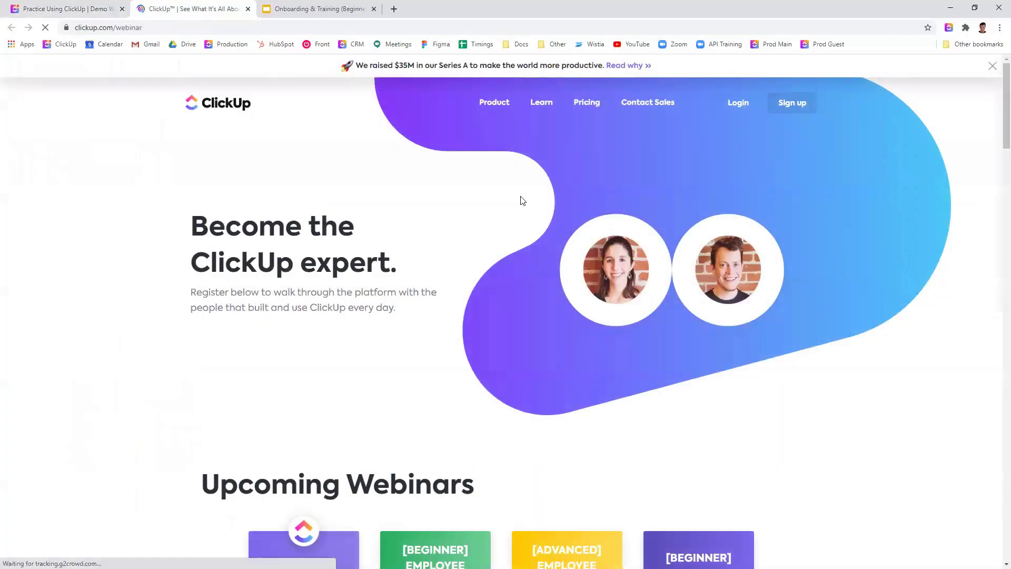
scroll(521, 168, down, 7)
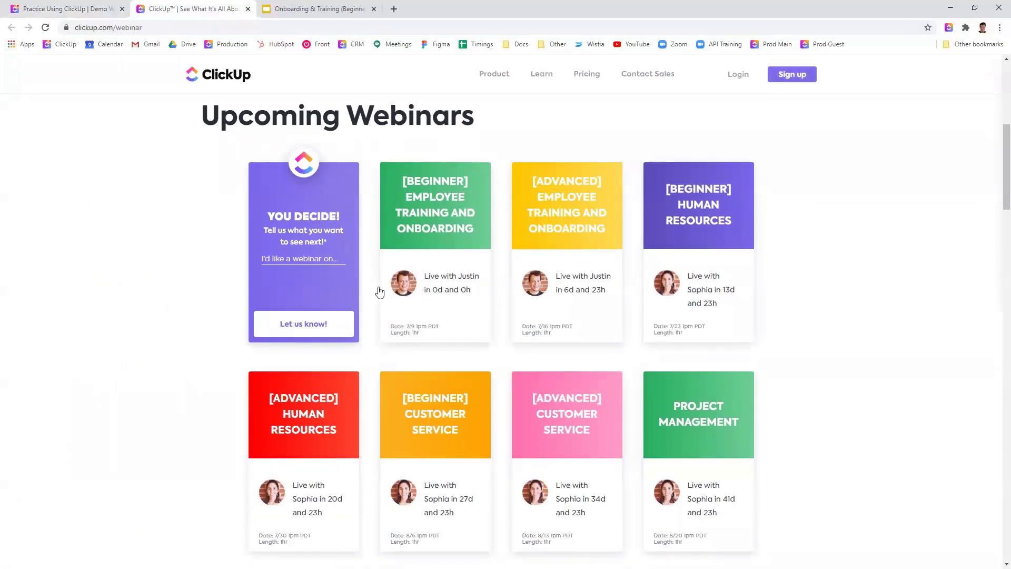
scroll(315, 273, down, 6)
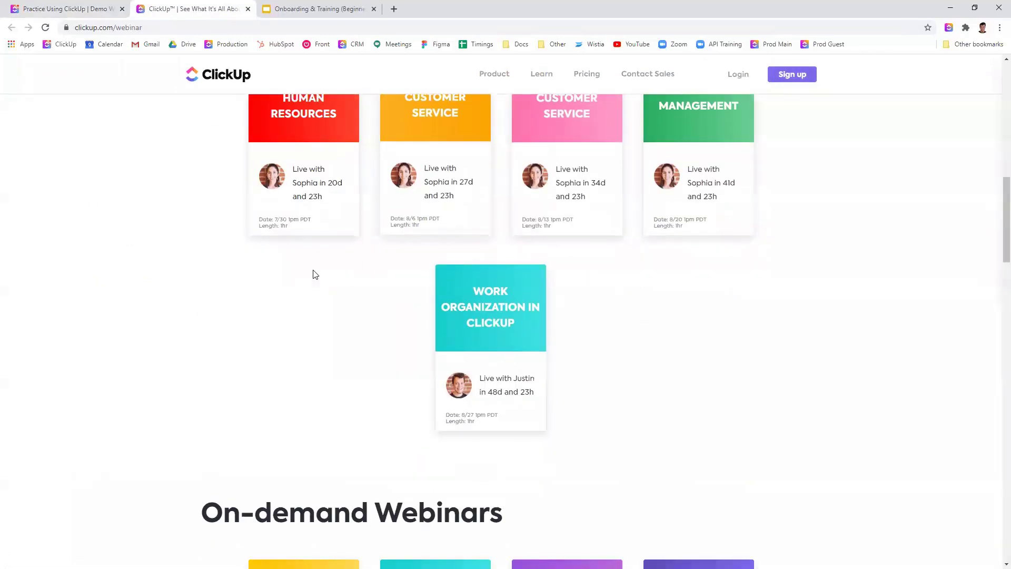
scroll(315, 274, down, 8)
scroll(296, 235, down, 3)
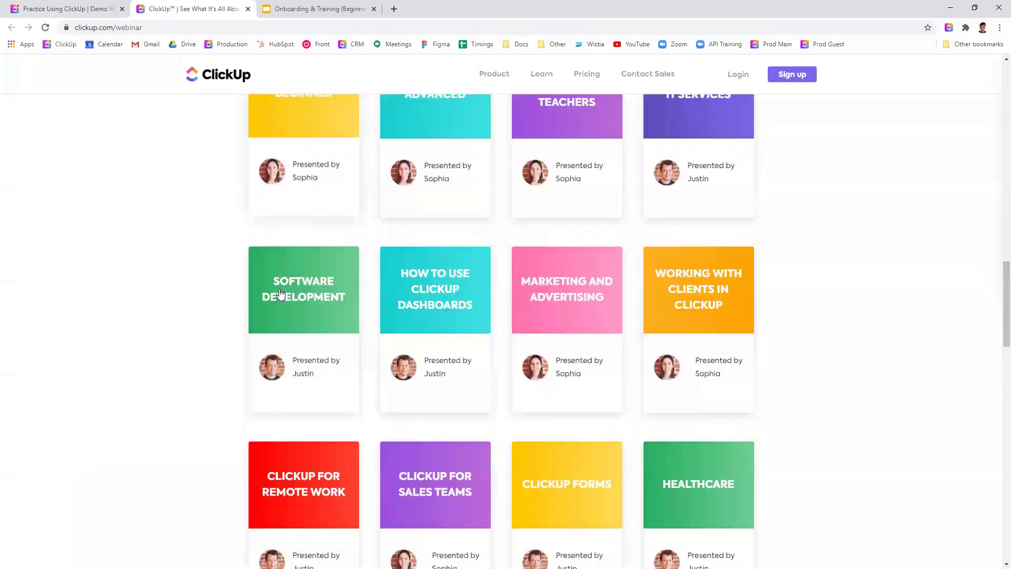
scroll(299, 299, up, 3)
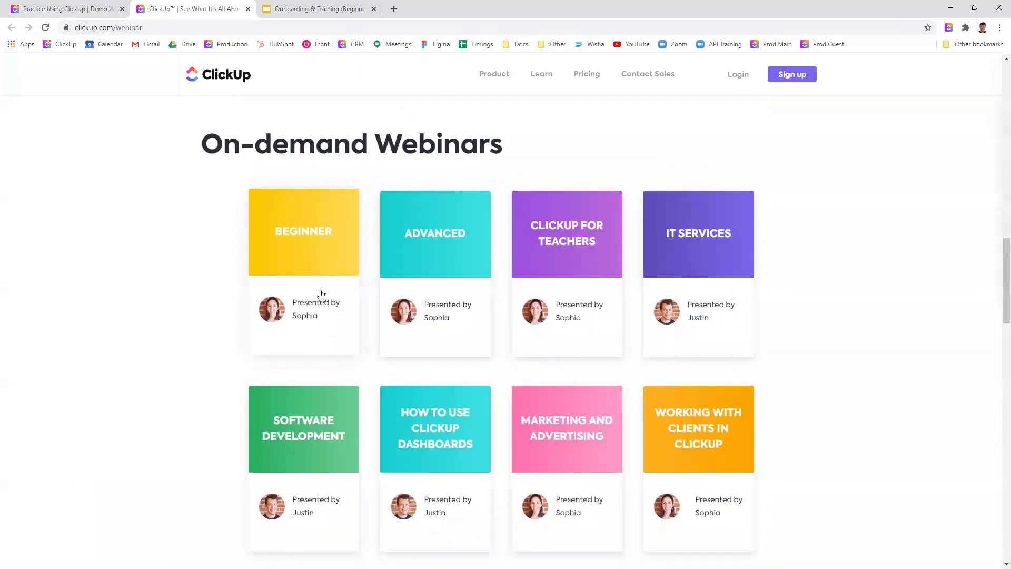
Look through the rest of the on-demand webinars and close the webinar page
scroll(317, 277, down, 1)
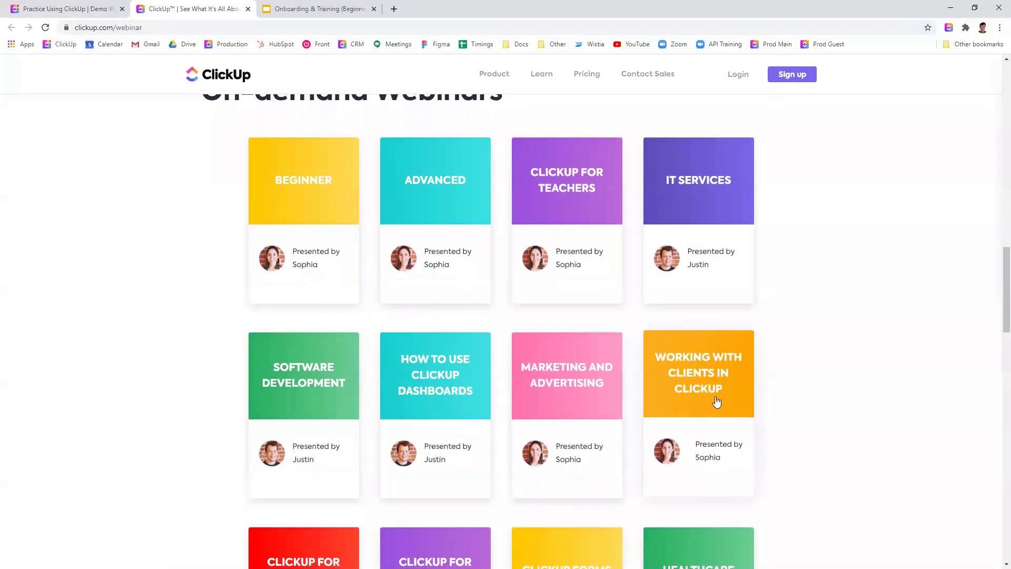
scroll(717, 401, down, 8)
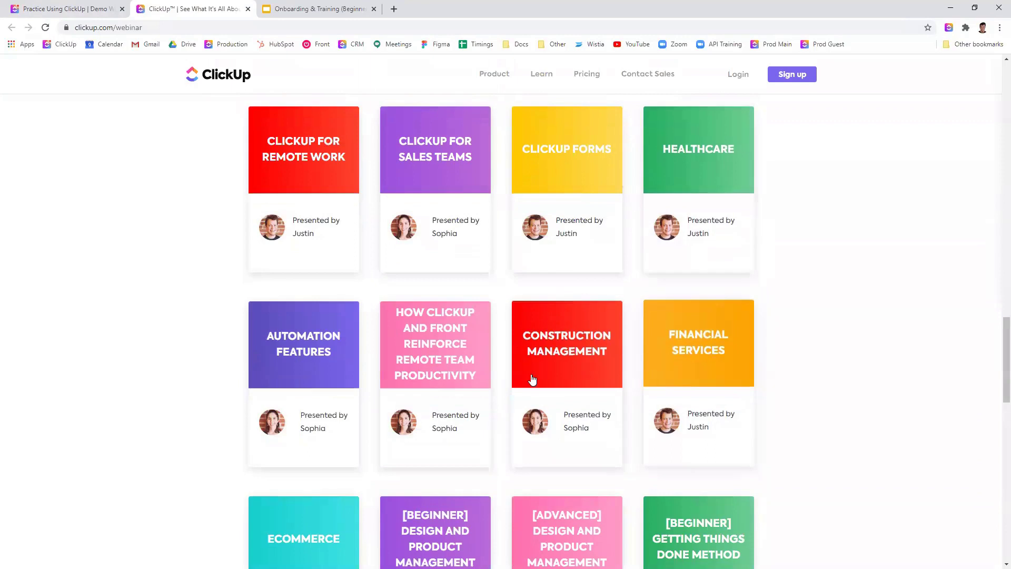
scroll(378, 380, down, 4)
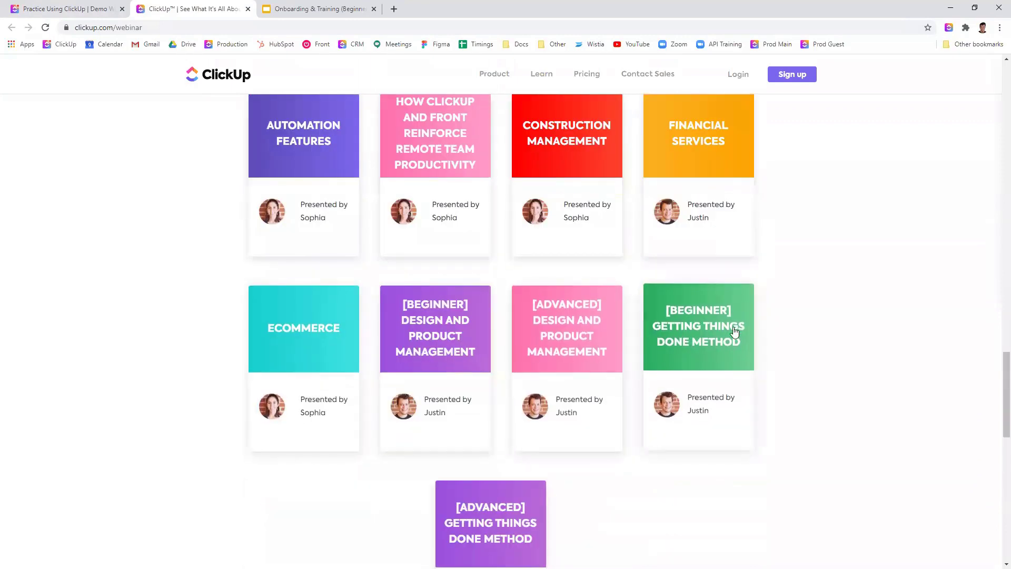
scroll(700, 358, down, 2)
click(248, 9)
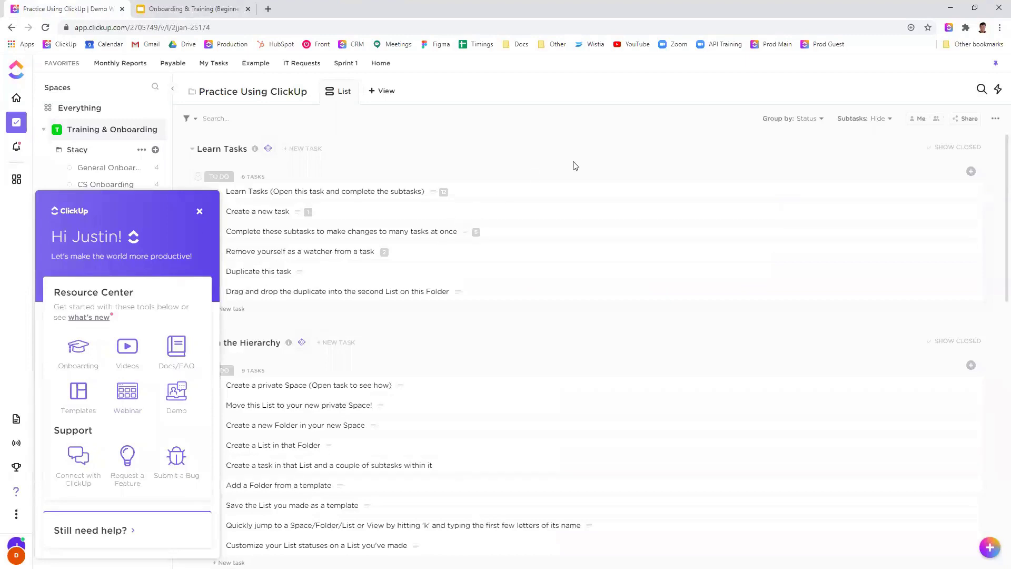
Switch to full-screen view, close the Resource Center, and collapse the Practice Using ClickUp folder
key(F11)
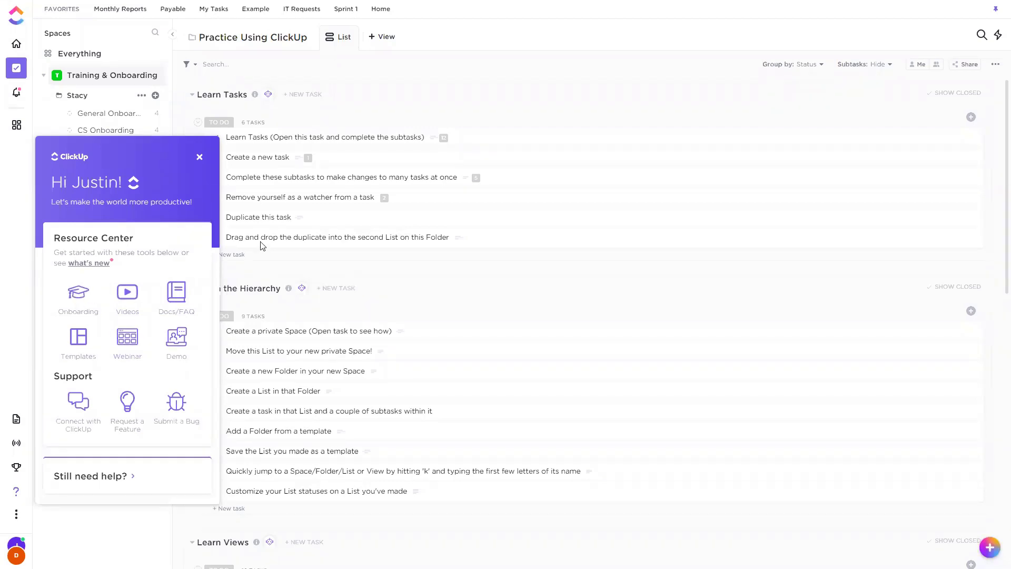
click(199, 158)
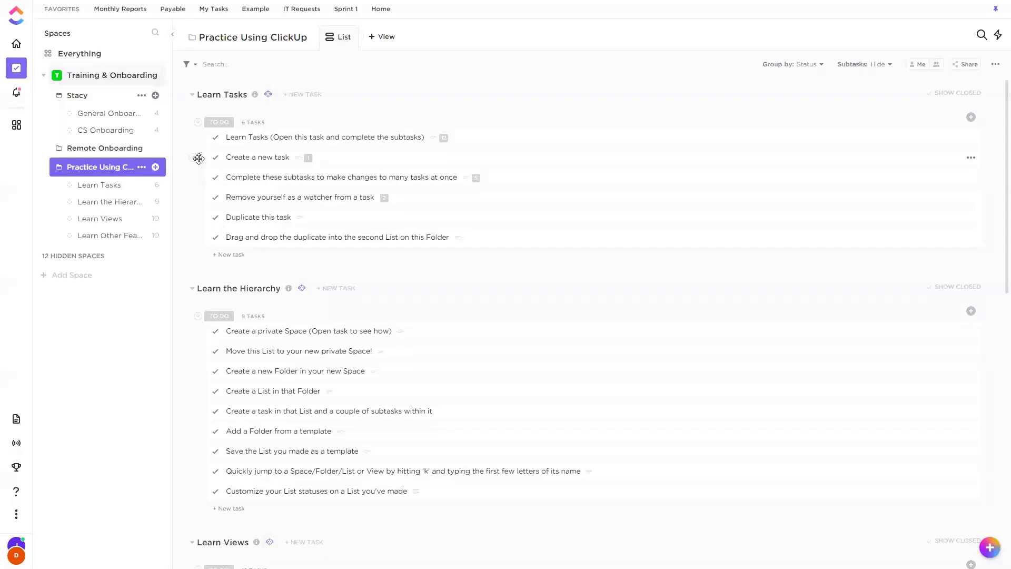
click(92, 174)
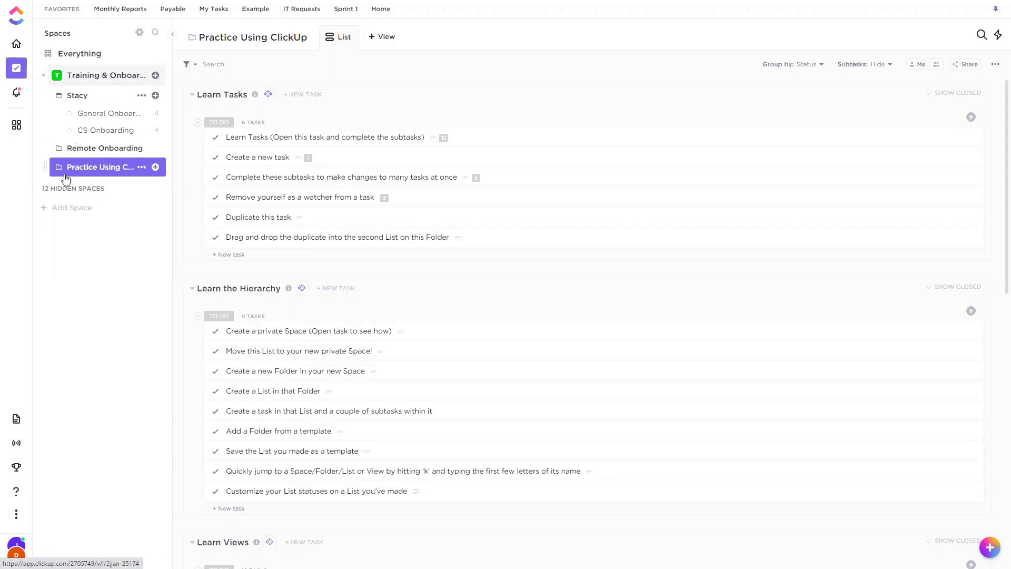
click(84, 189)
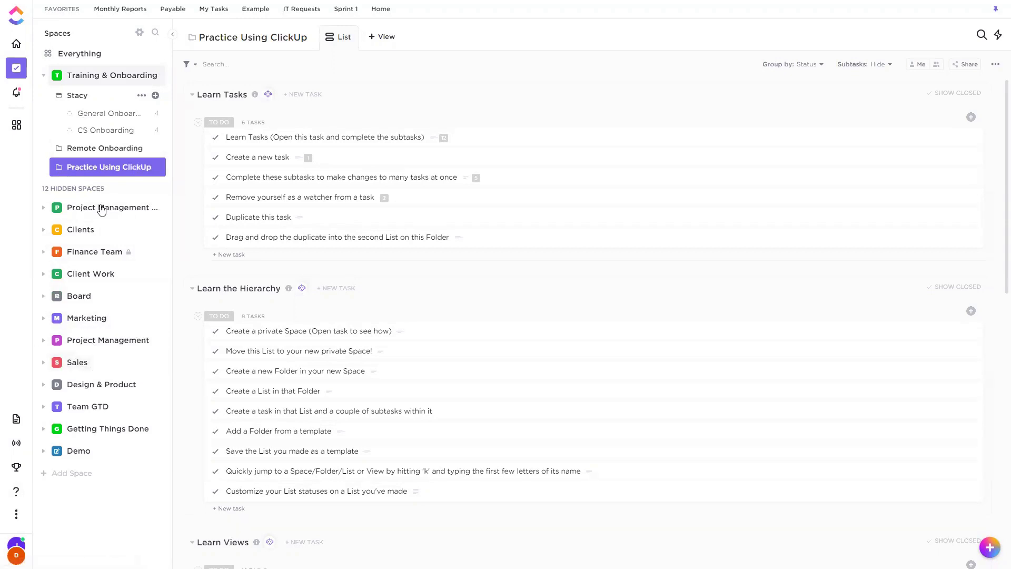
click(88, 190)
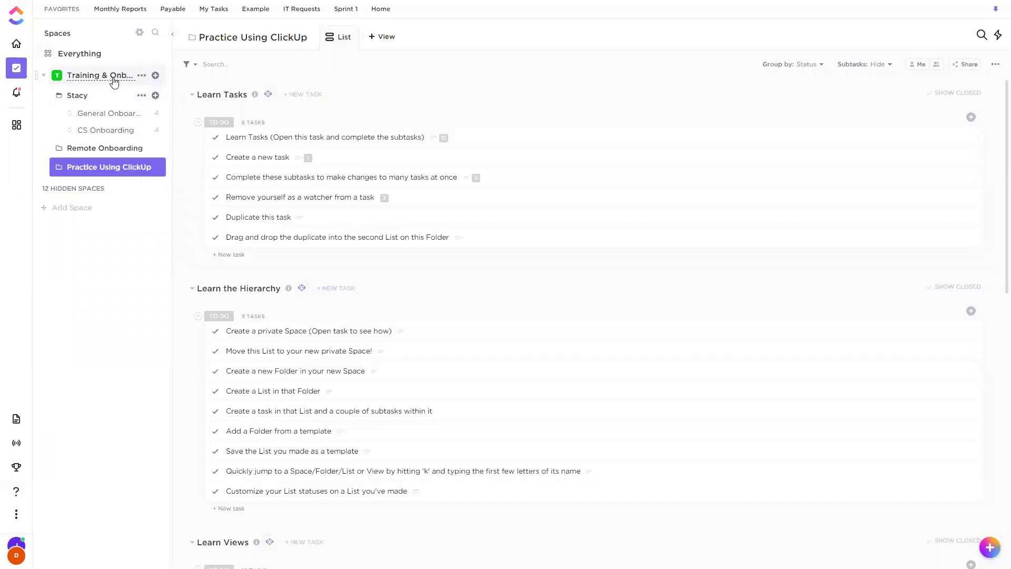
Delete the employee's onboarding folder and the Remote Onboarding and Practice Using ClickUp folders from the Training & Onboarding space
click(142, 96)
click(220, 117)
click(578, 240)
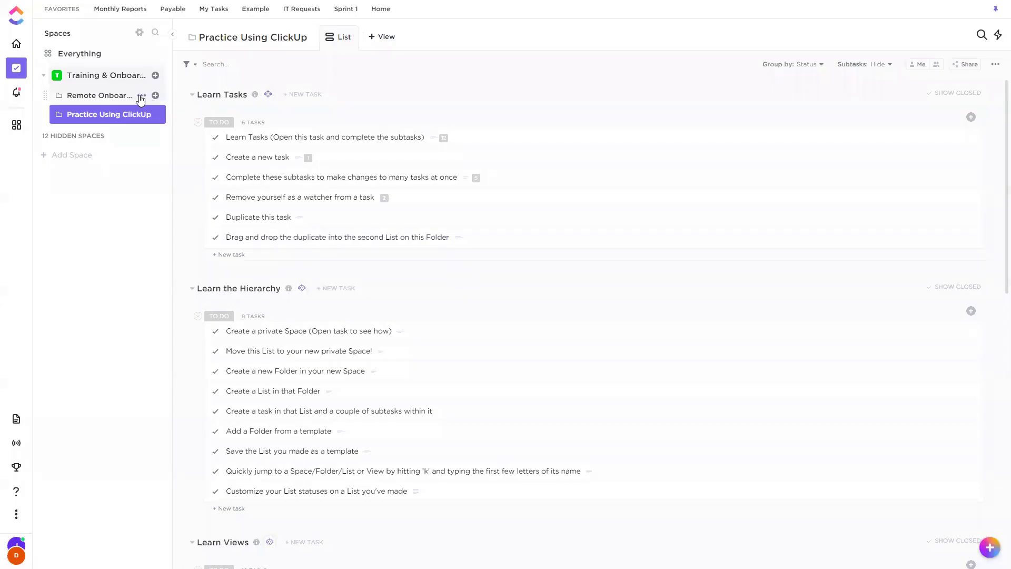
click(141, 98)
click(221, 117)
click(599, 238)
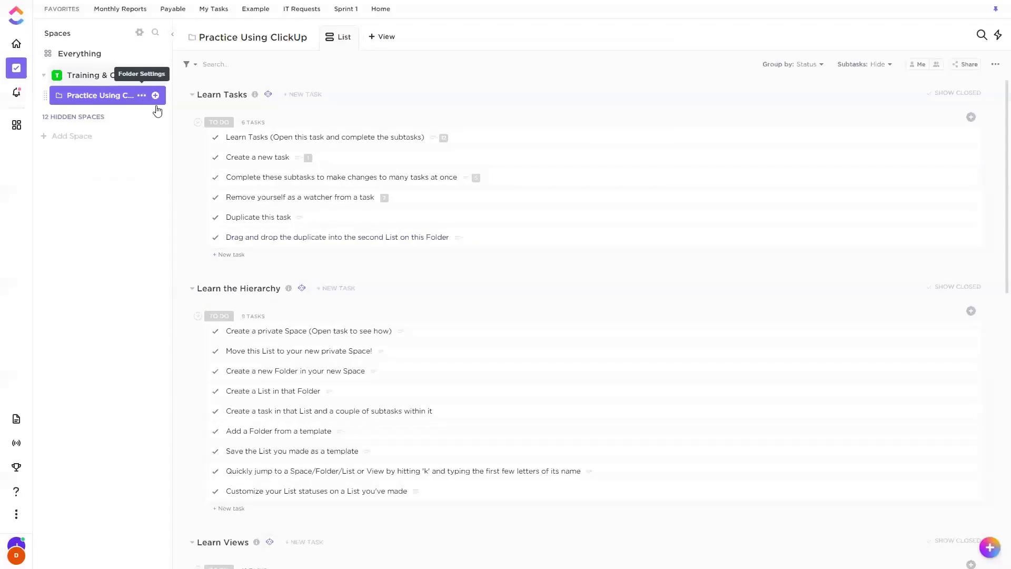
click(141, 96)
click(221, 118)
click(600, 247)
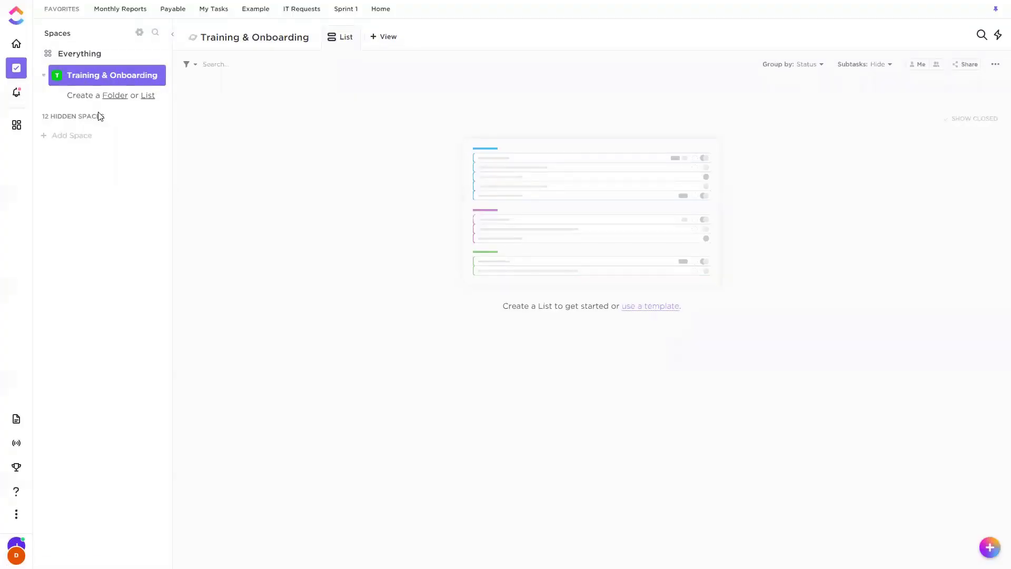
Create a folder named Marketing Training in the Training & Onboarding space, keeping the default settings
click(116, 97)
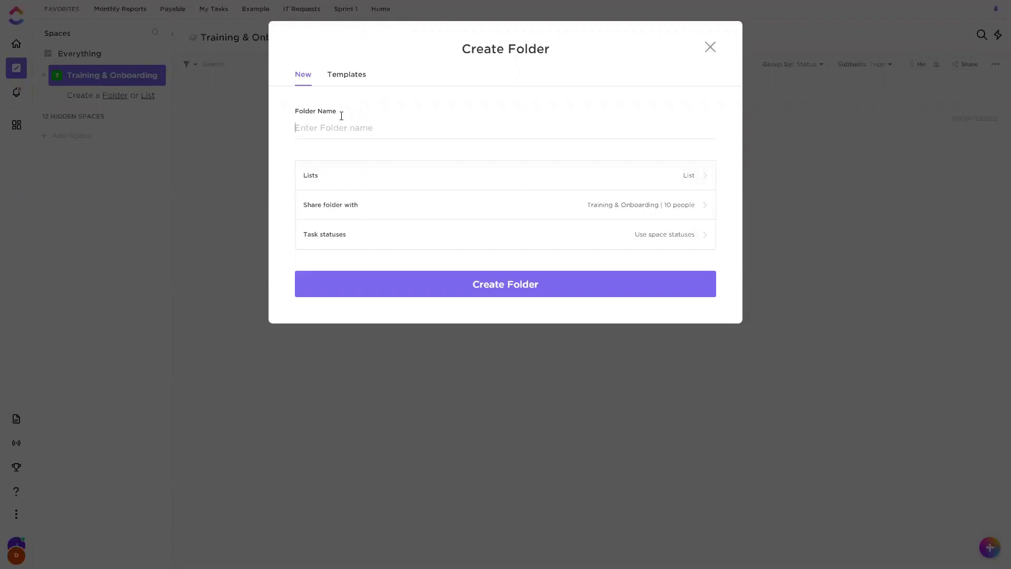
text(Marketing Training)
click(556, 285)
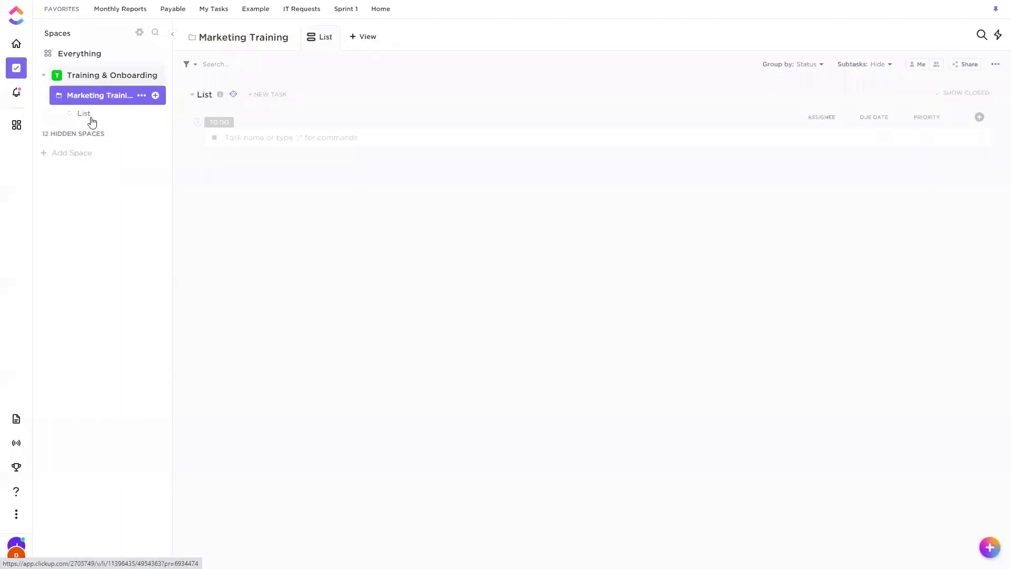
Add a task named with the trainee's first name to the default list in the Marketing Training folder
click(92, 119)
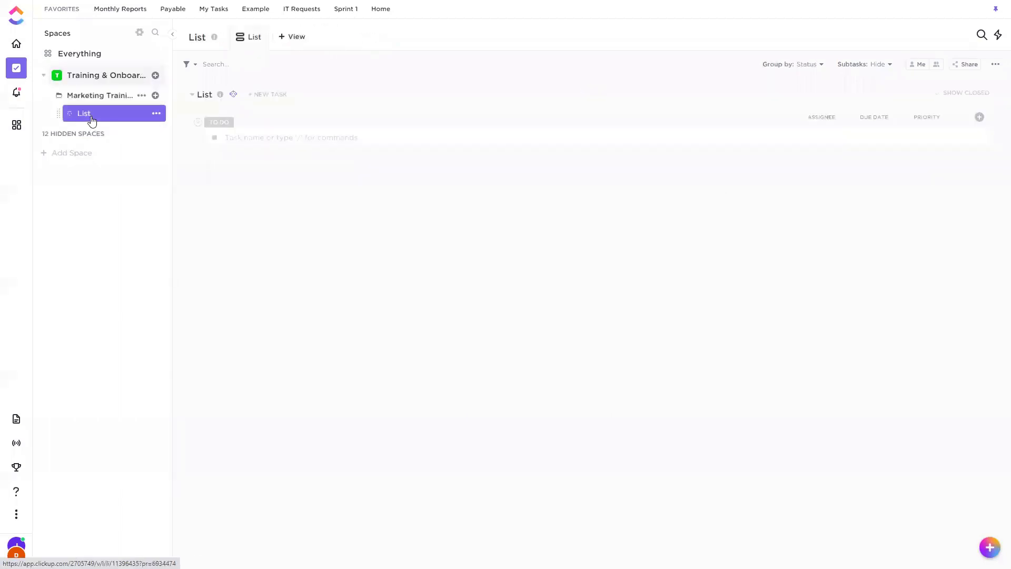
click(291, 144)
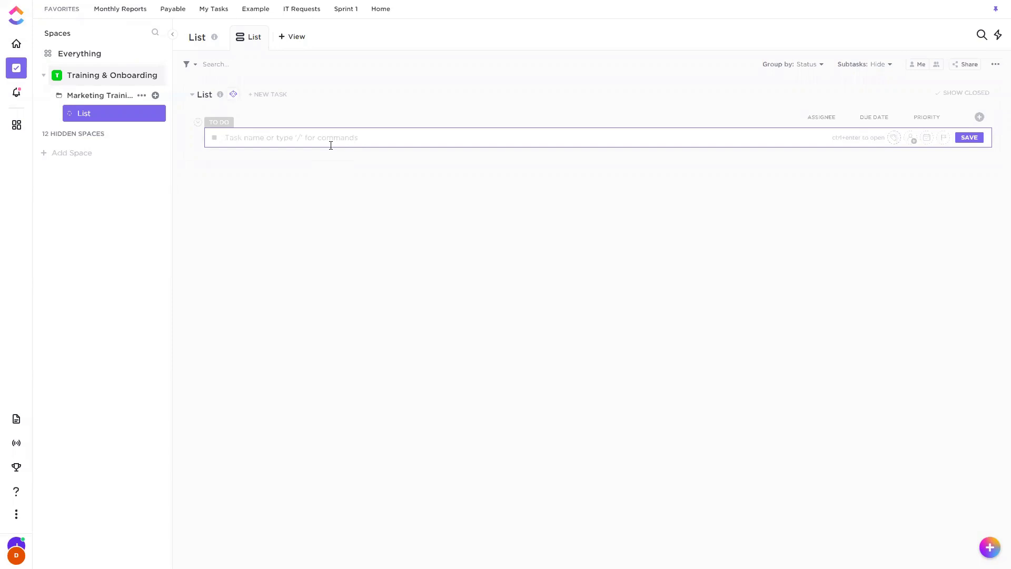
text(Linda)
key(Return)
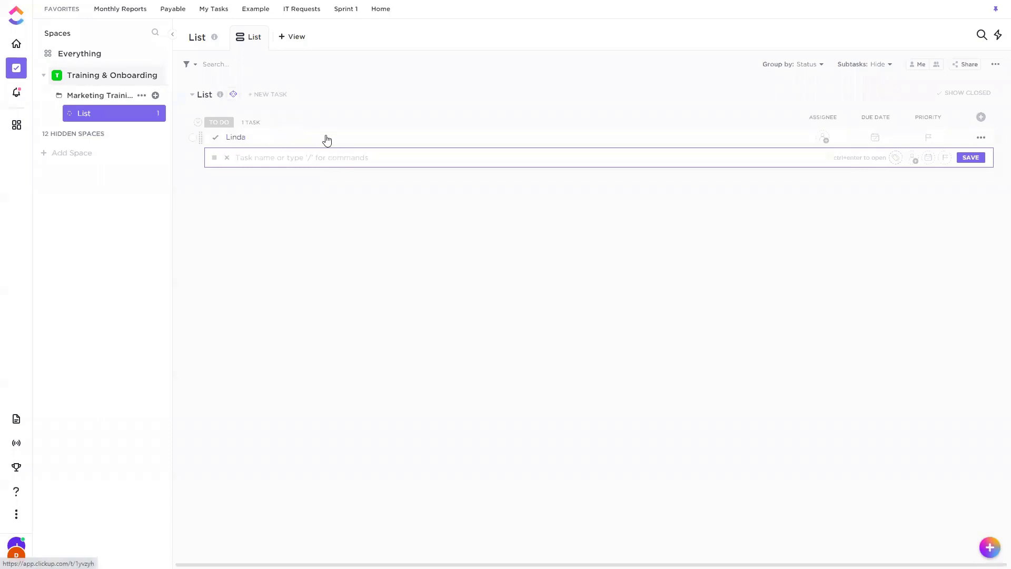
Open the trainee's task and add the subtasks Part 1: PPC and Part 2: Strategy
click(326, 139)
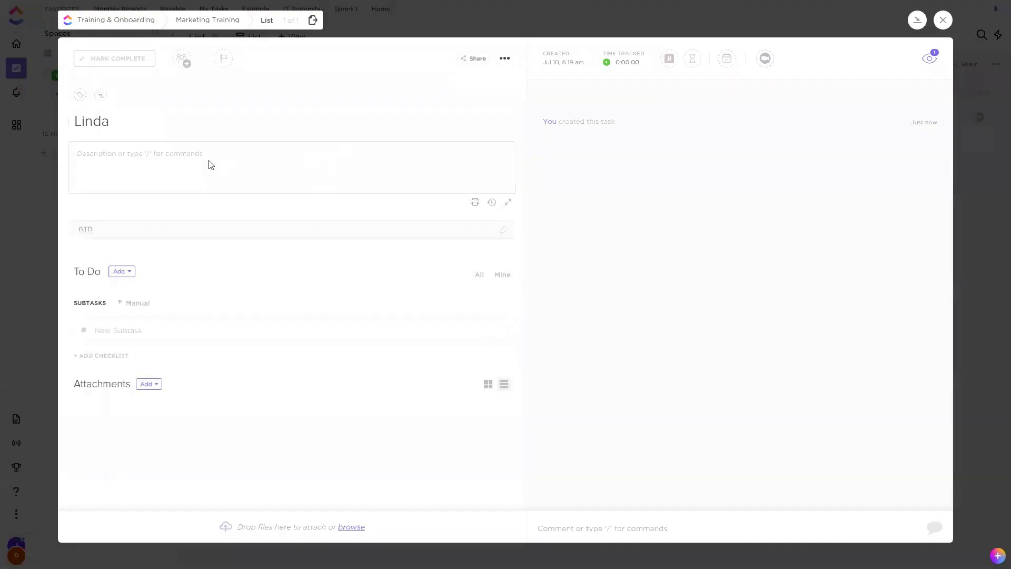
click(179, 155)
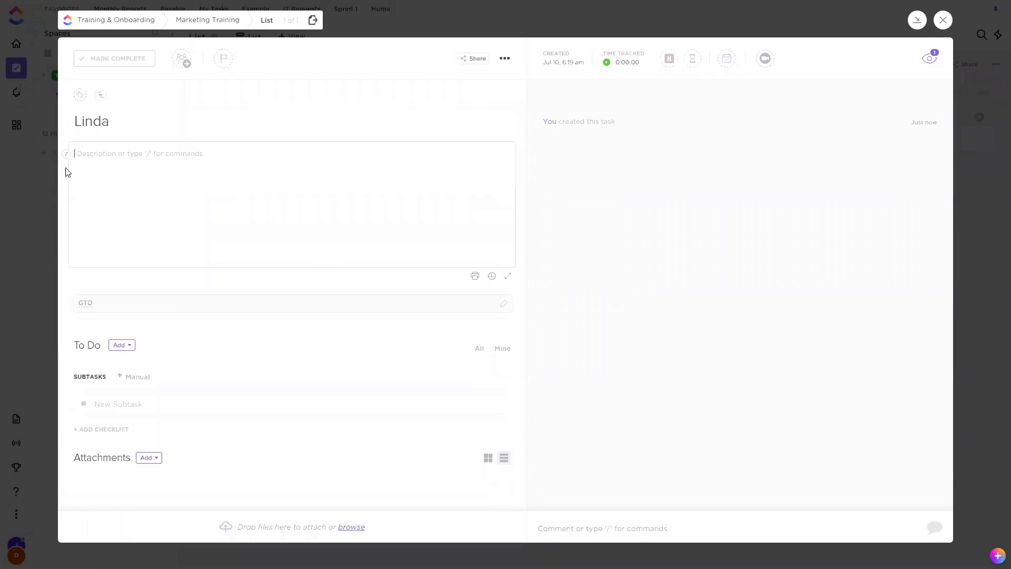
click(156, 404)
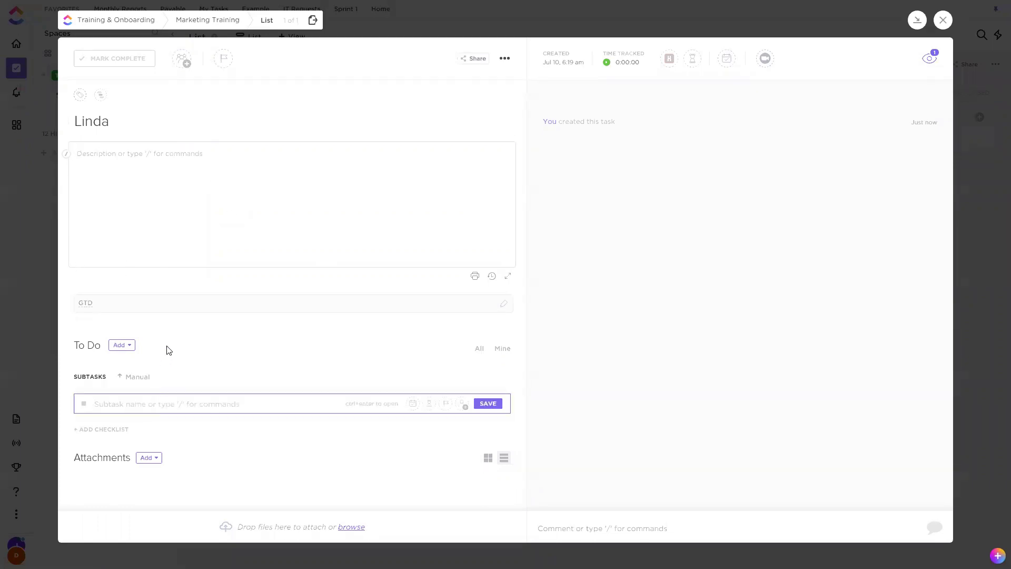
text(Part 1: PPC)
key(Return)
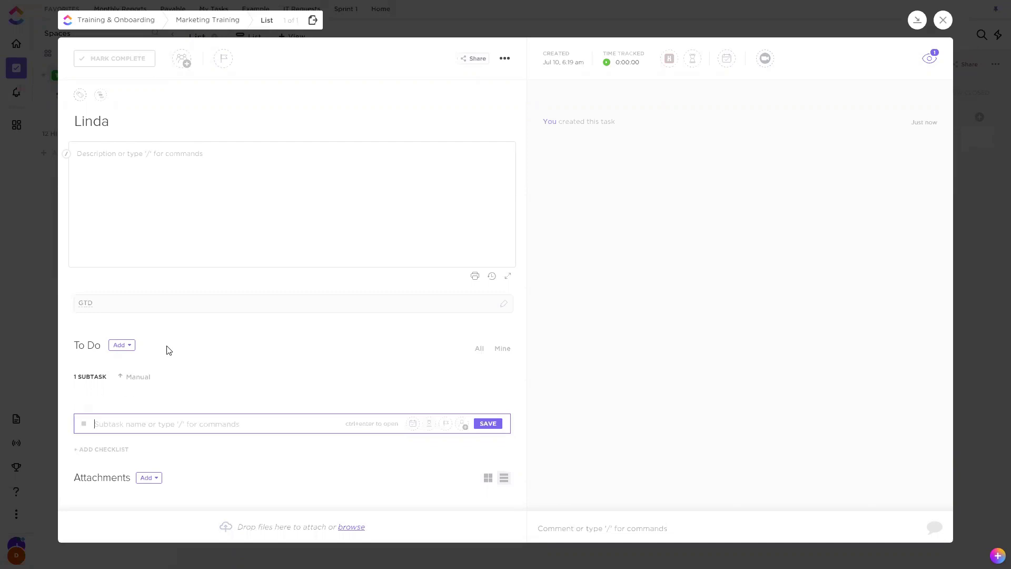
text(Part)
text(2)
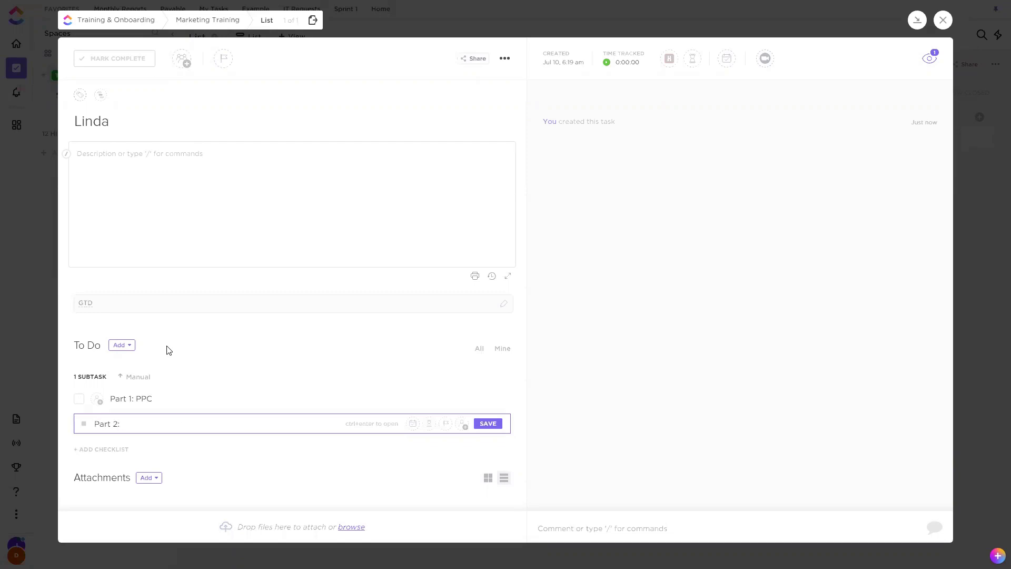
text(: Strategy)
key(Return)
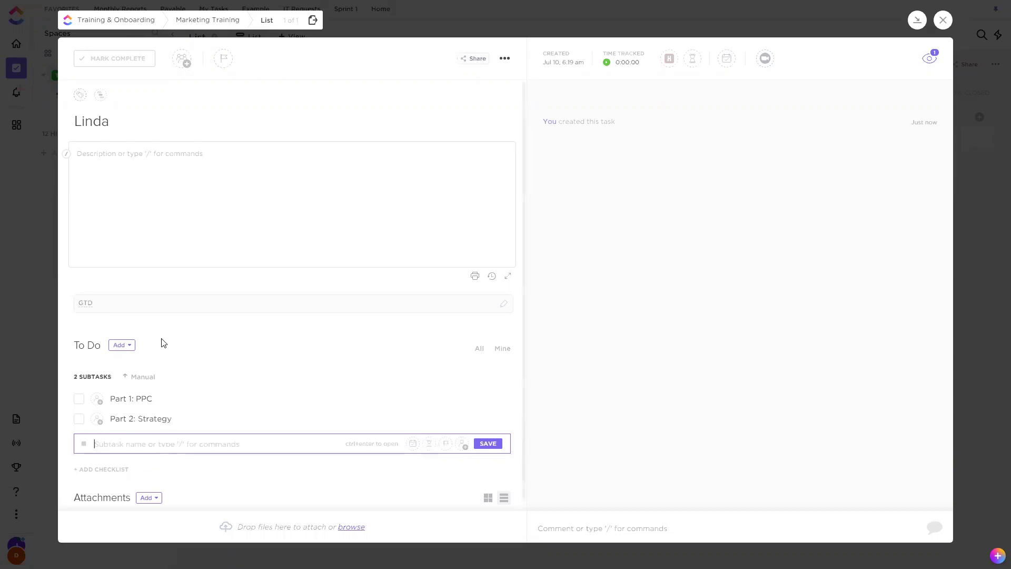
View the description area and checklist options of the Part 1: PPC subtask, and close the task
click(150, 403)
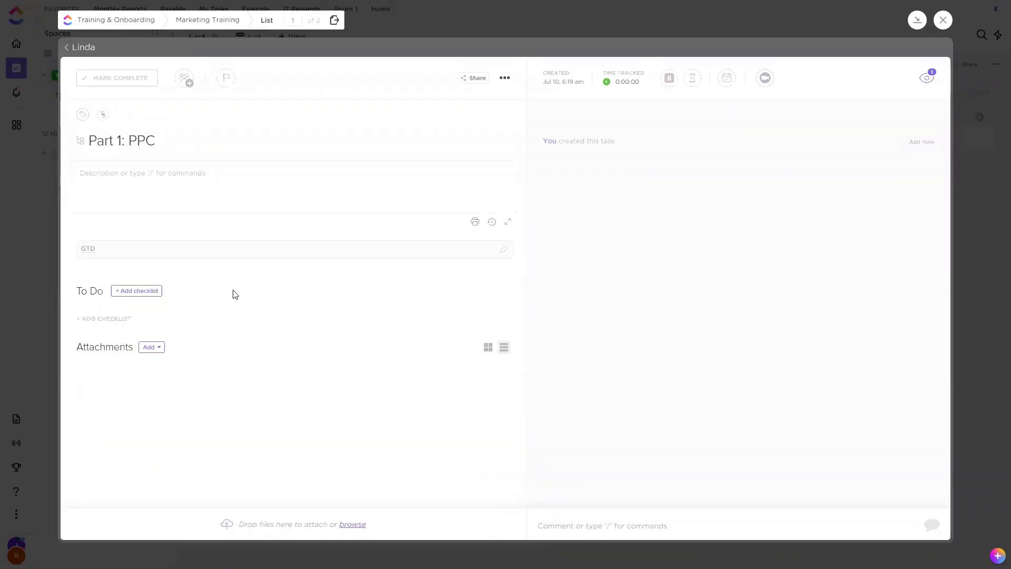
click(181, 173)
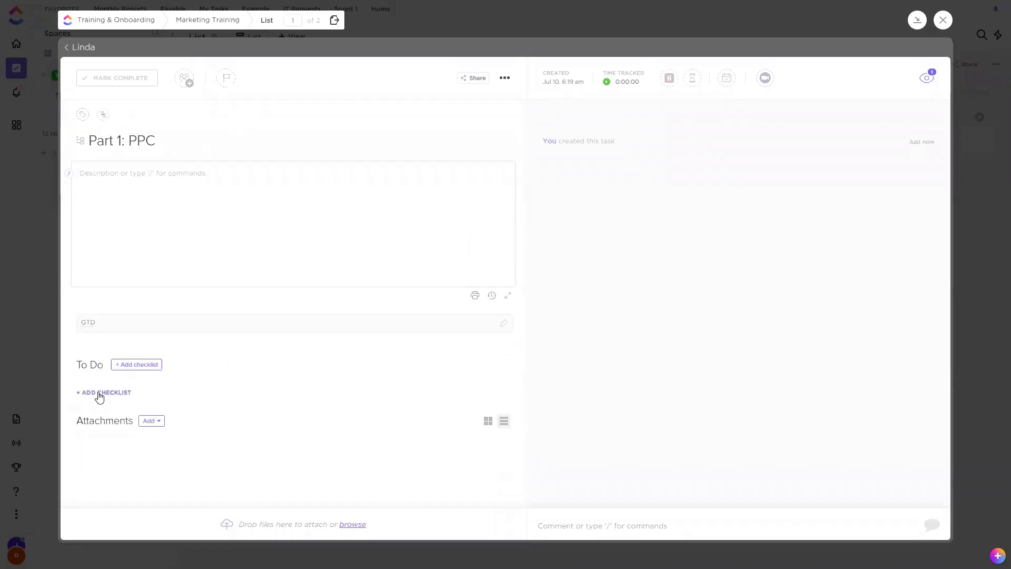
click(80, 48)
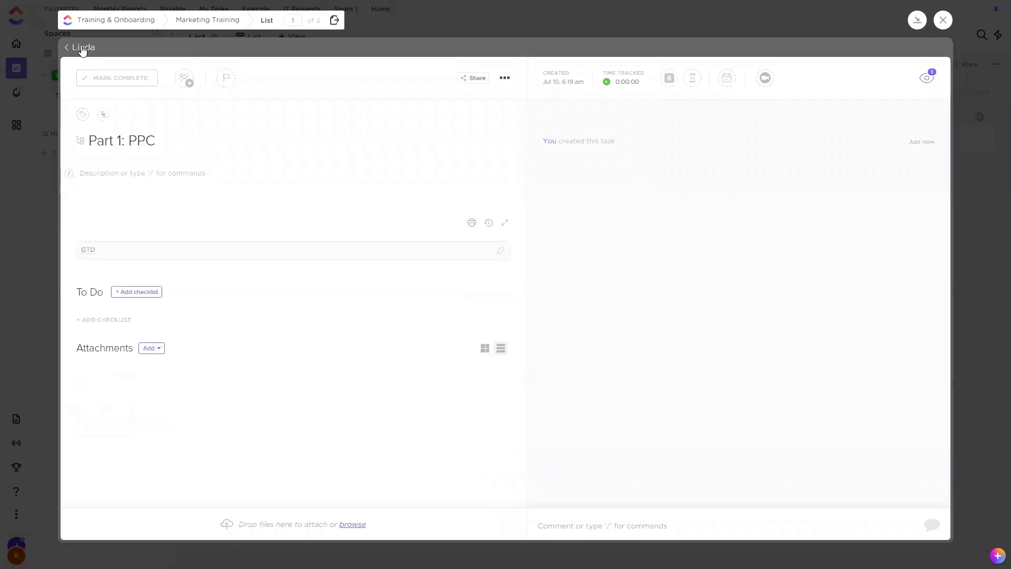
click(943, 21)
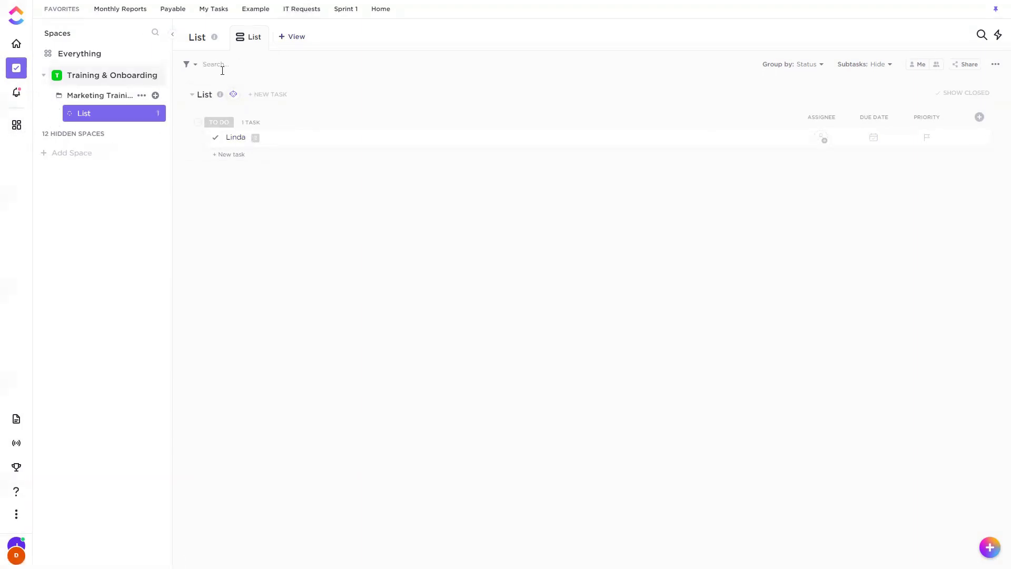
click(186, 65)
key(Escape)
Delete the default list with its tasks from the Marketing Training folder
click(158, 113)
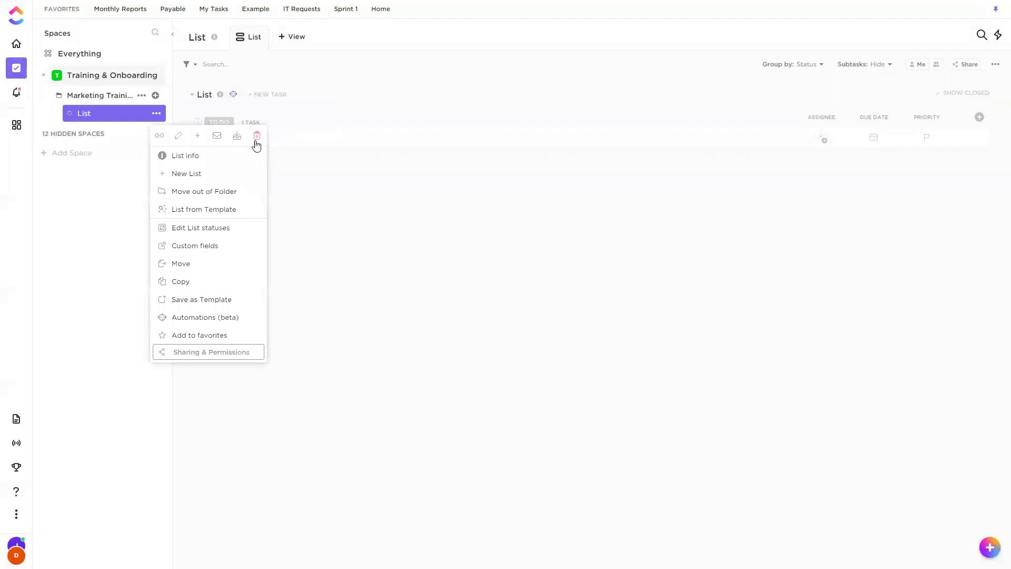
click(256, 138)
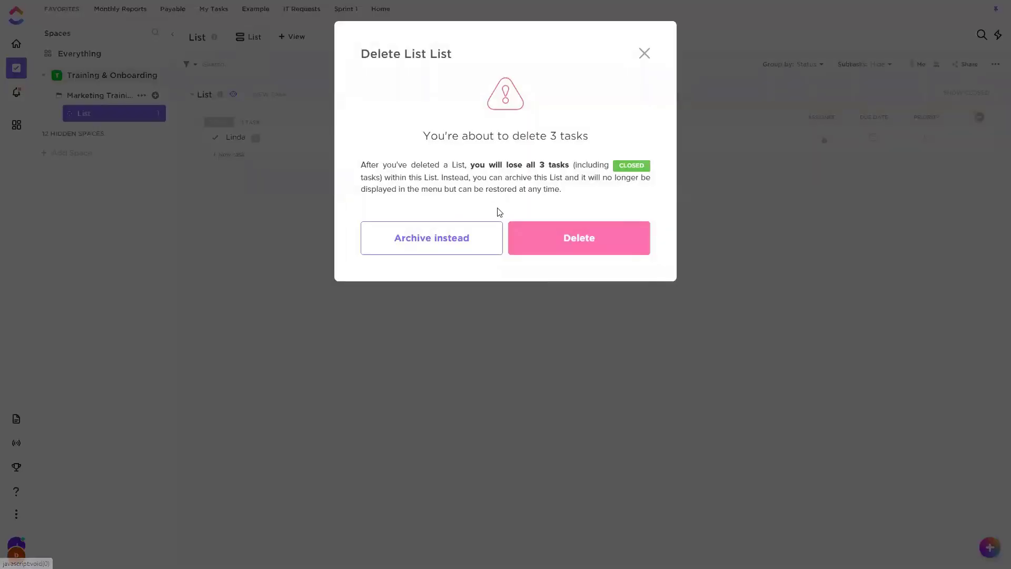
click(563, 251)
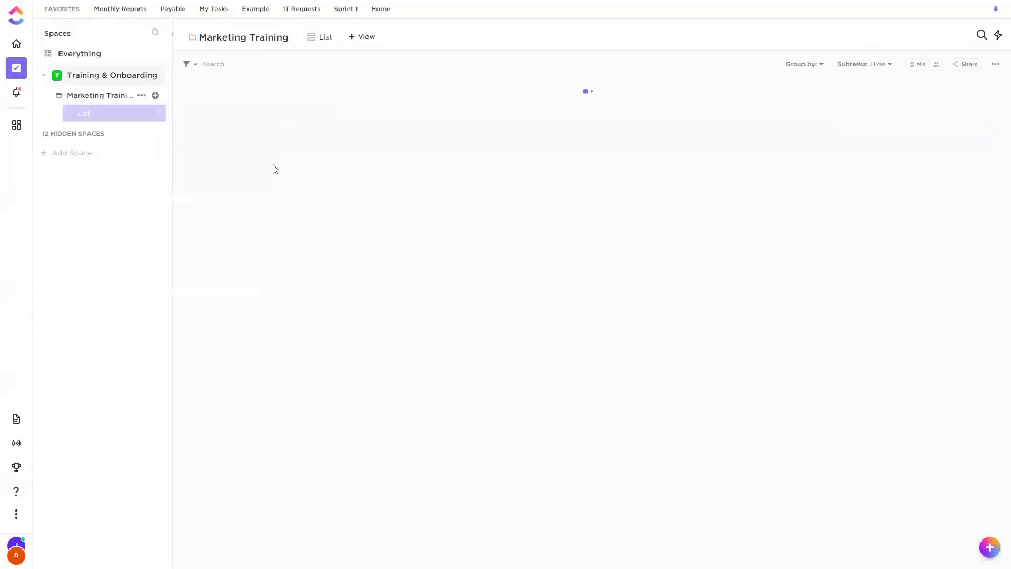
Create a new list in the Marketing Training folder, named with the trainee's first name
click(156, 95)
click(208, 131)
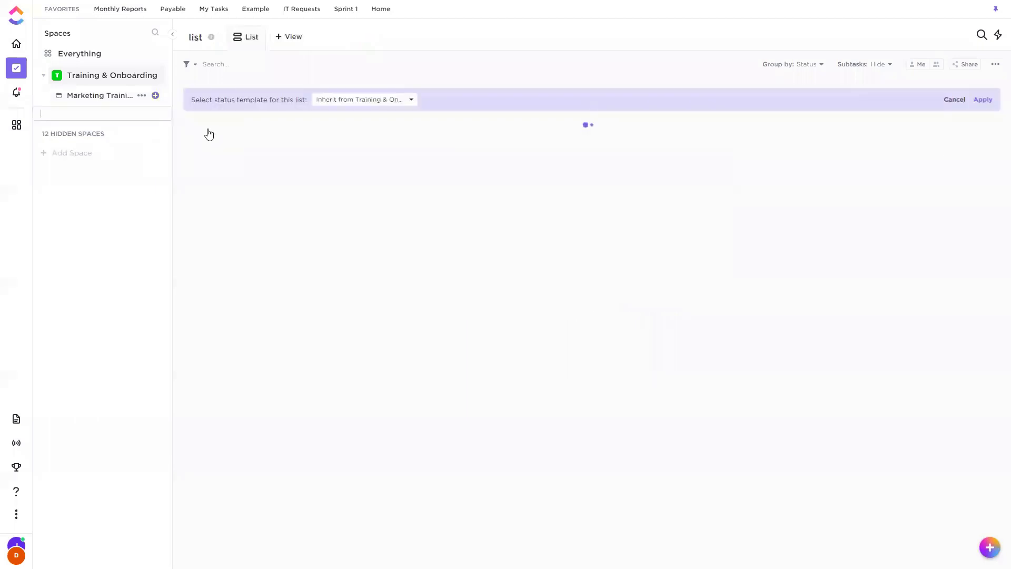
text(Linda)
key(Return)
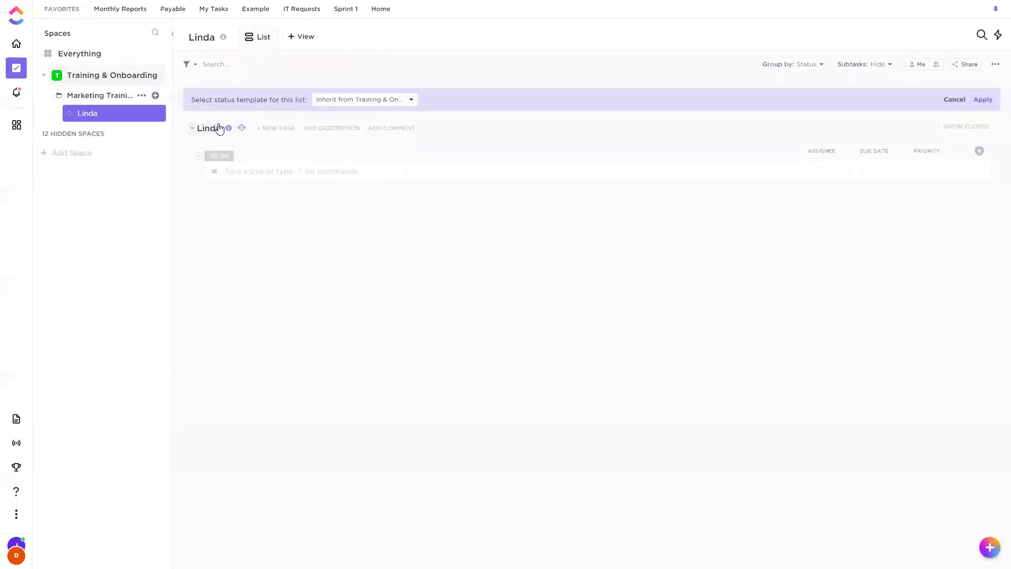
Add the tasks PPC and Strategy to the trainee's list
click(267, 170)
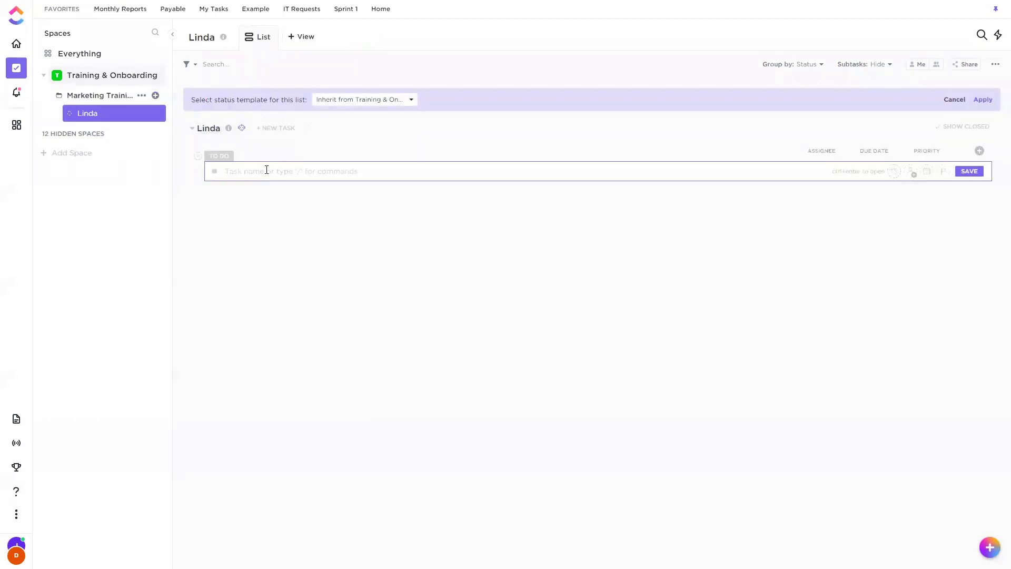
text(PPC)
key(Return)
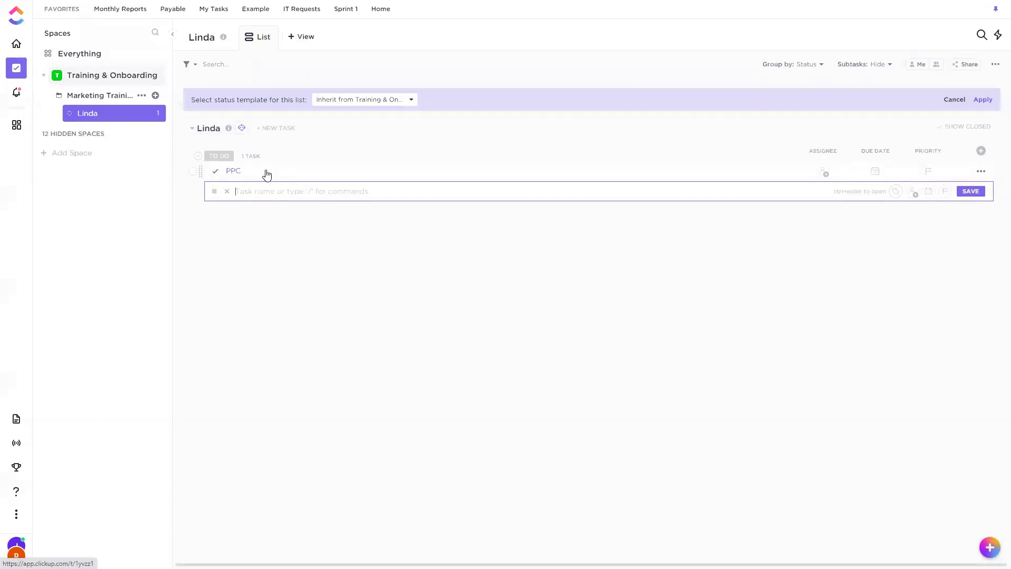
text(Strategy)
key(Return)
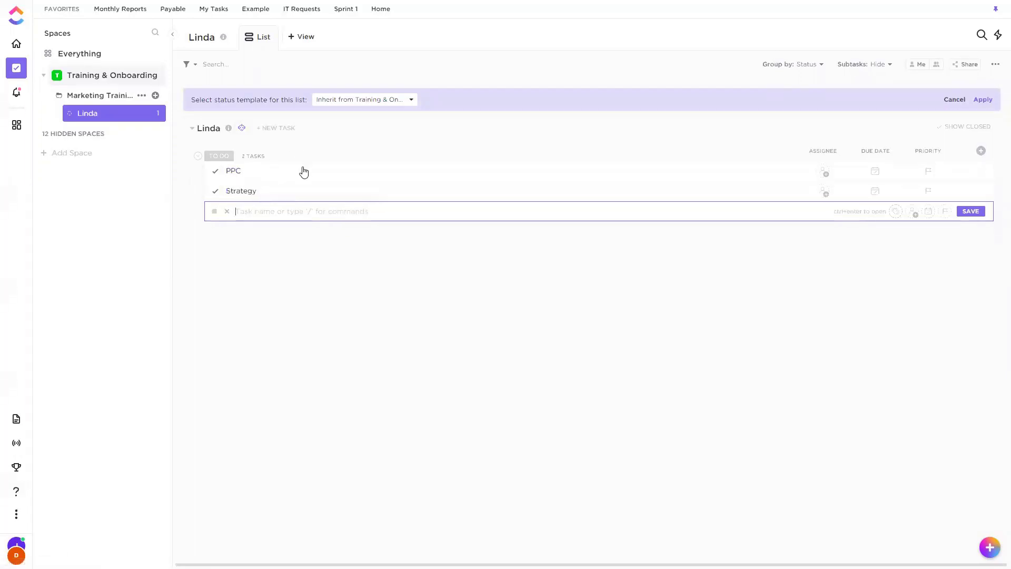
View the description area and subtask entry of the PPC task in the trainee's list, and close the task
click(235, 169)
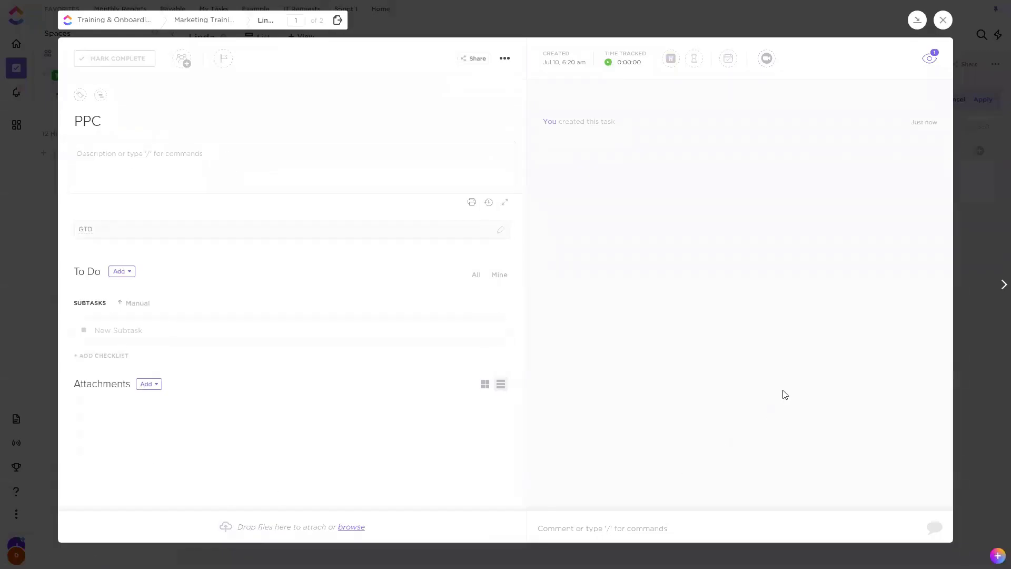
click(195, 153)
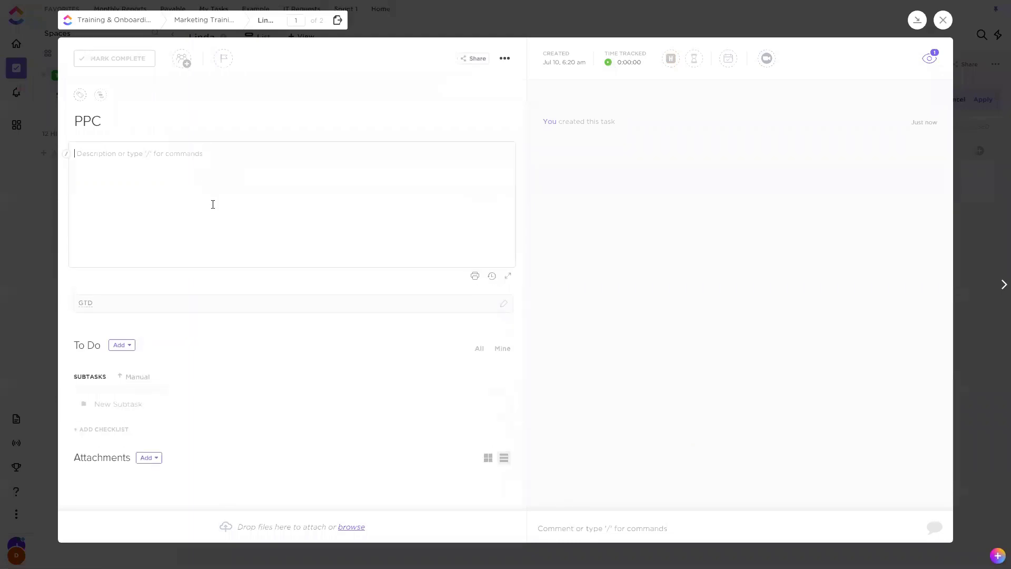
click(599, 375)
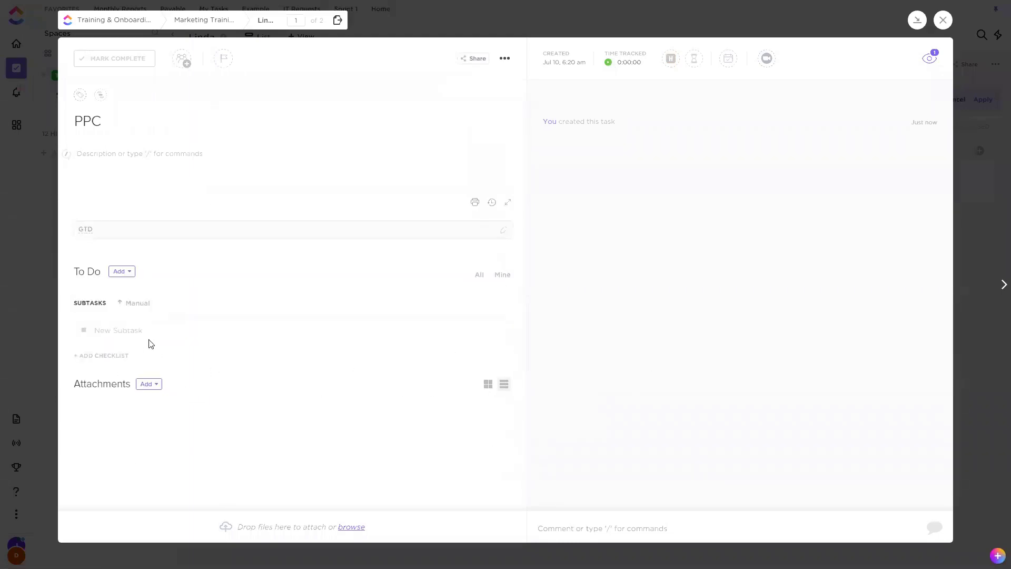
click(171, 327)
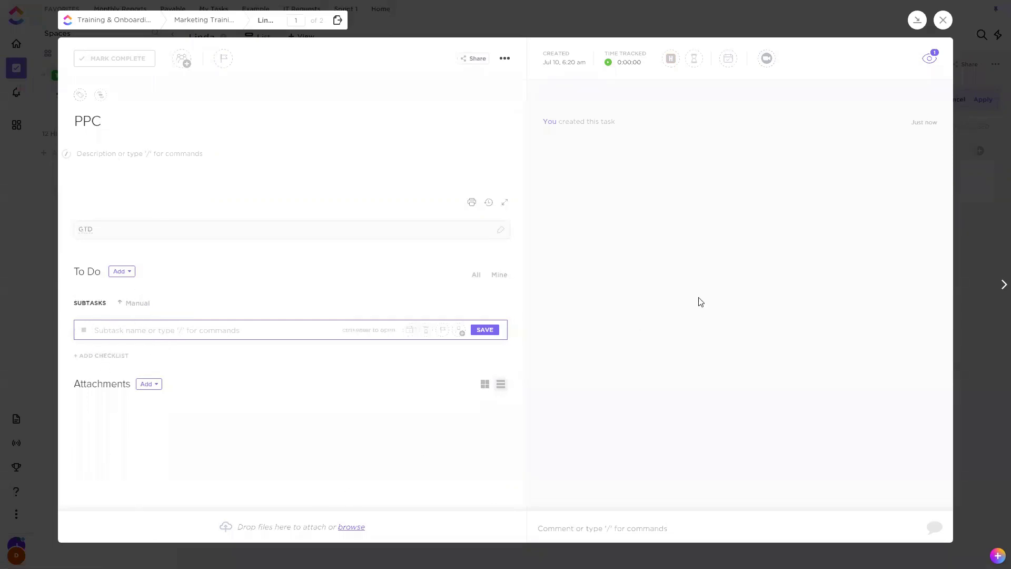
key(Escape)
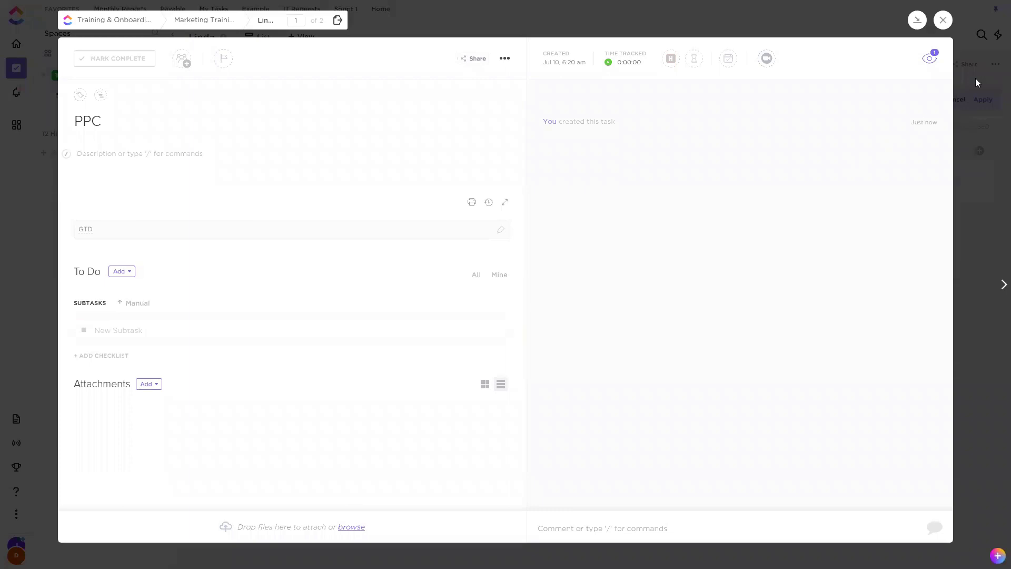
click(943, 20)
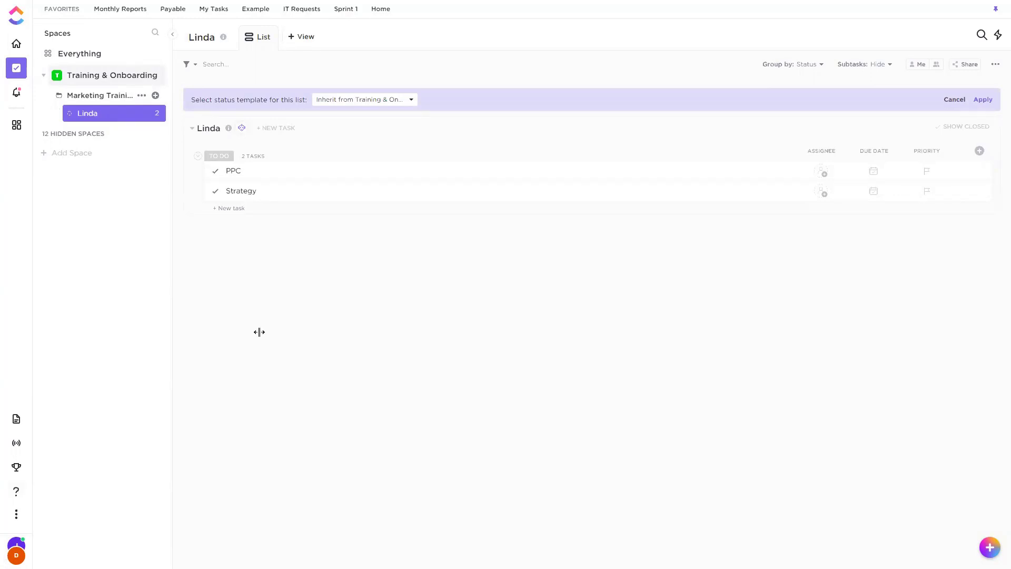
Embed a new doc named Marketing Training in the PPC task's description, leaving its page empty
click(315, 170)
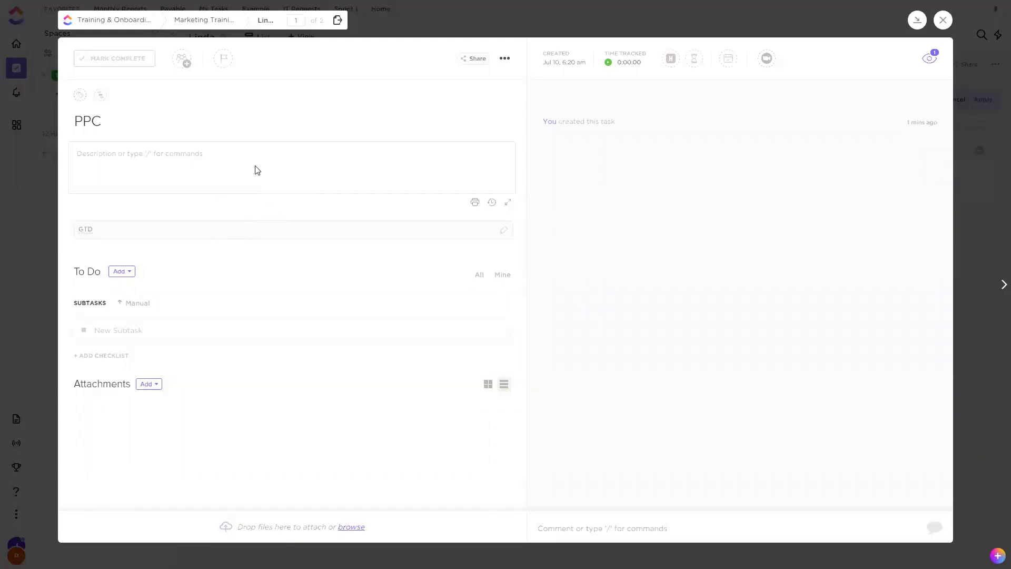
click(224, 162)
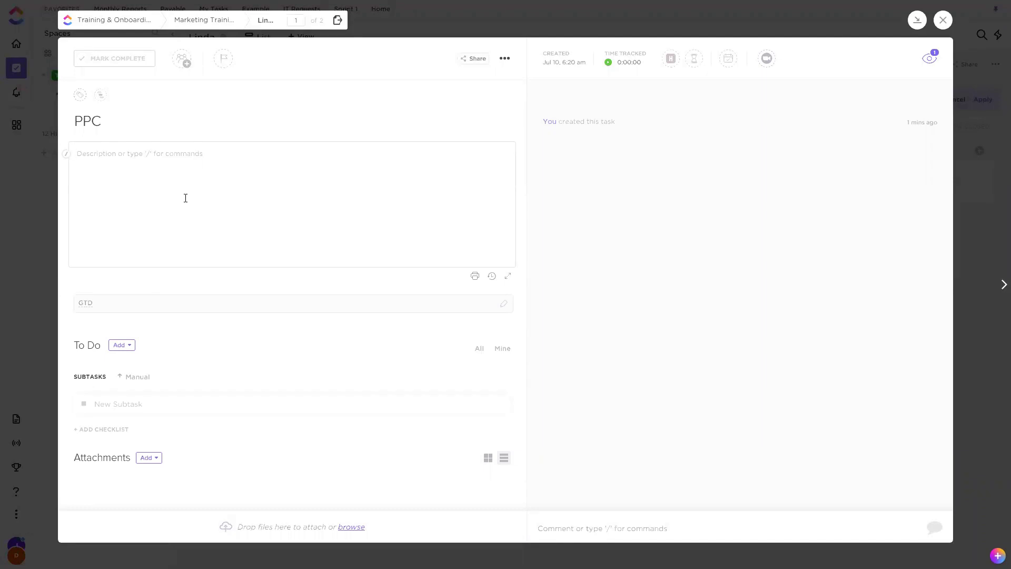
key(Return)
text(/doc)
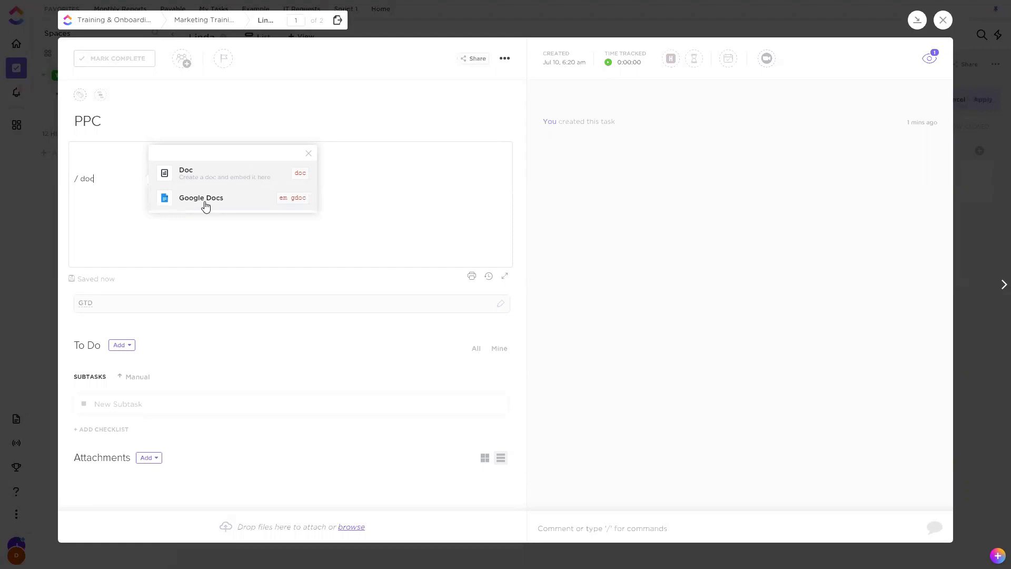
click(244, 174)
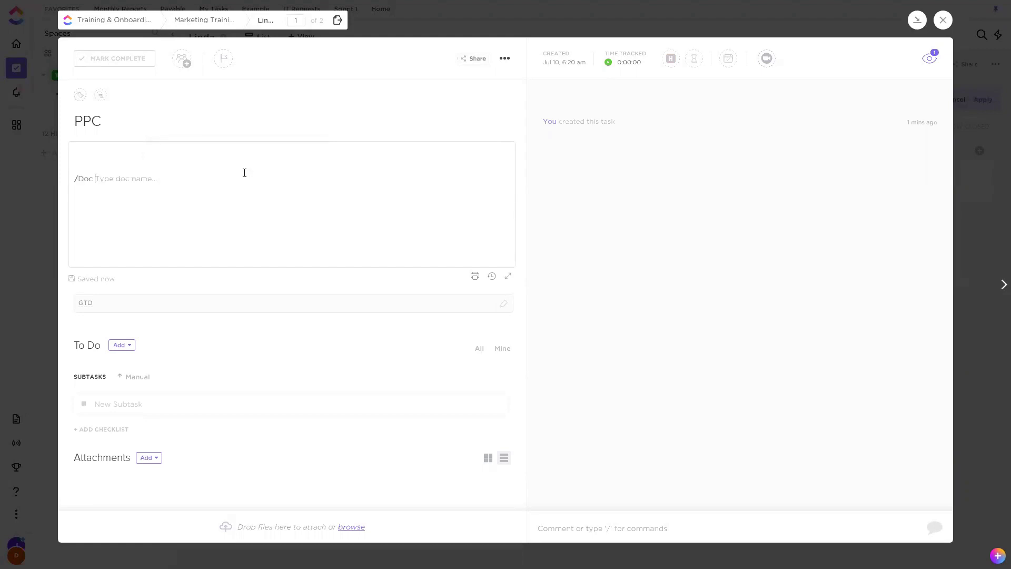
text(Marketing Training)
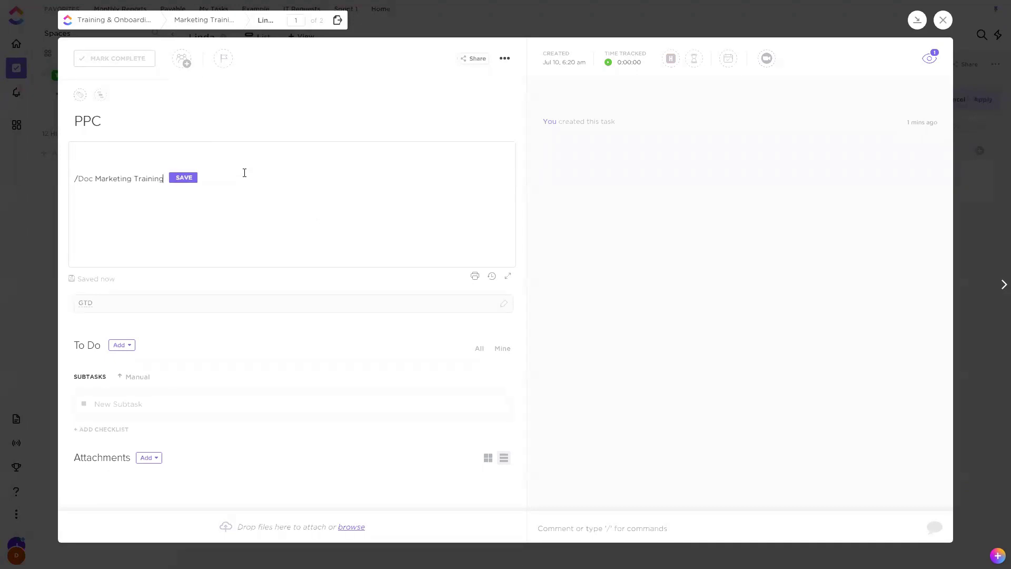
key(Return)
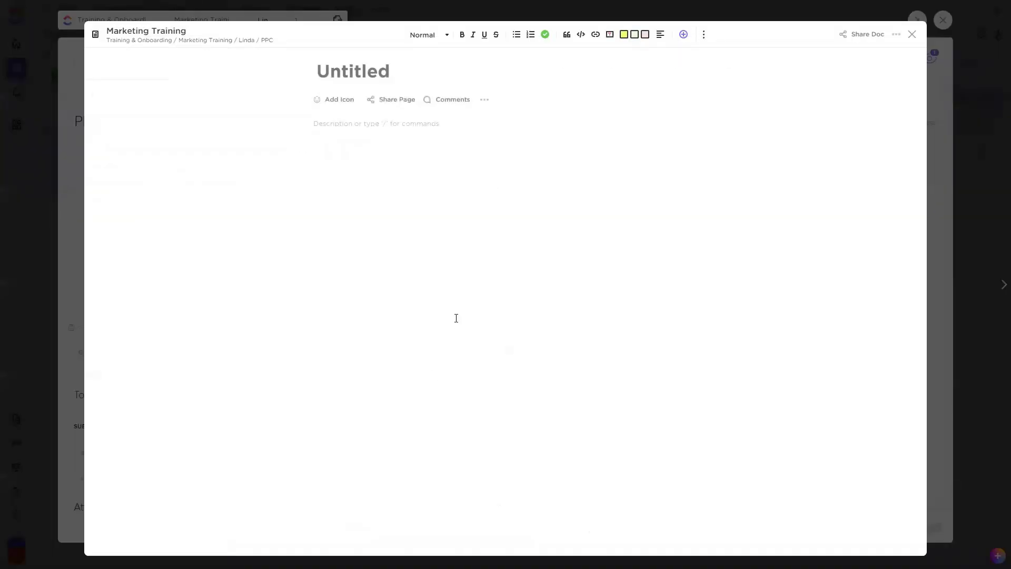
click(912, 34)
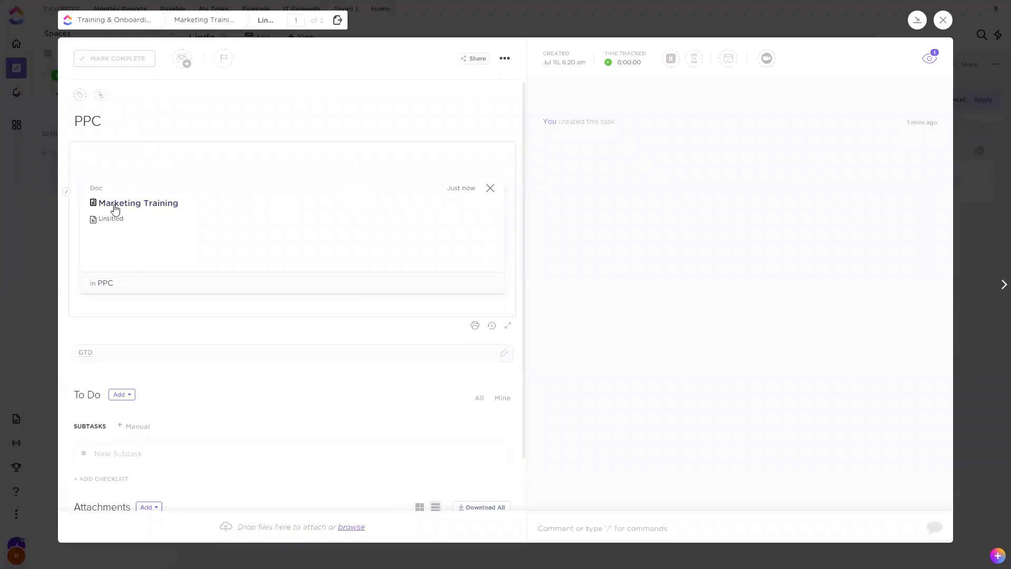
View the page list of the embedded Marketing Training doc and the attachment source options of the PPC task
click(116, 205)
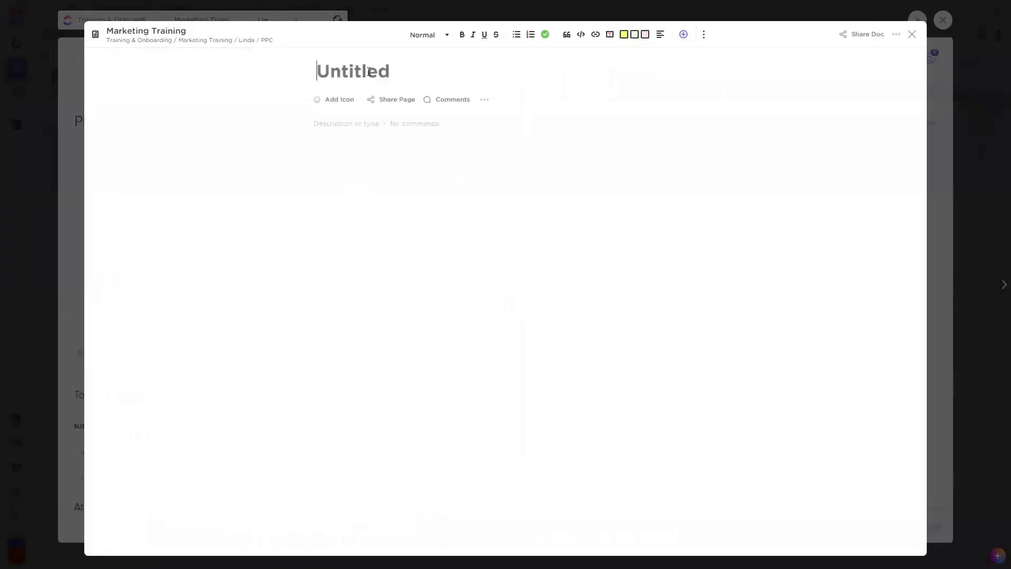
click(94, 150)
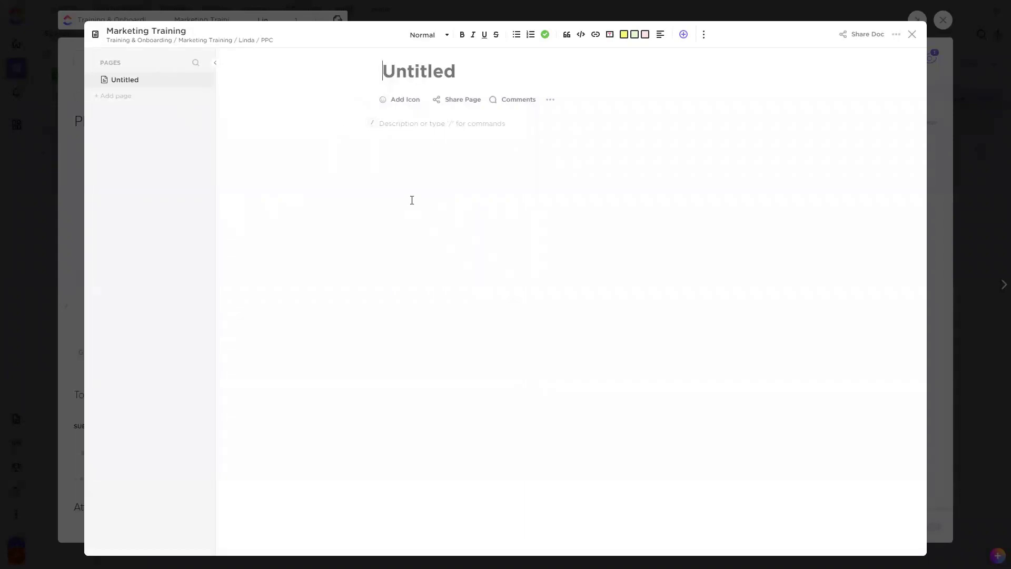
click(911, 34)
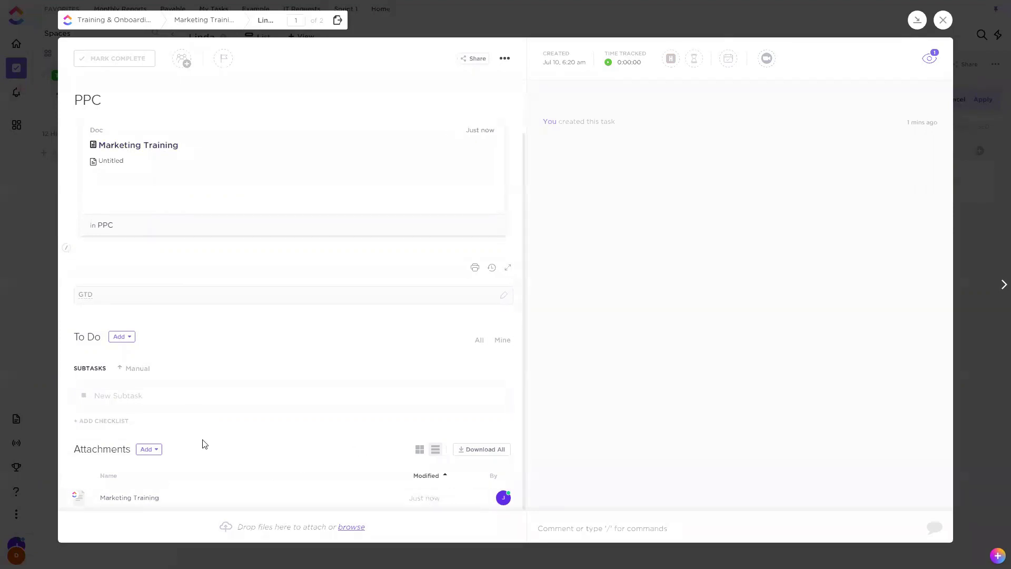
click(149, 449)
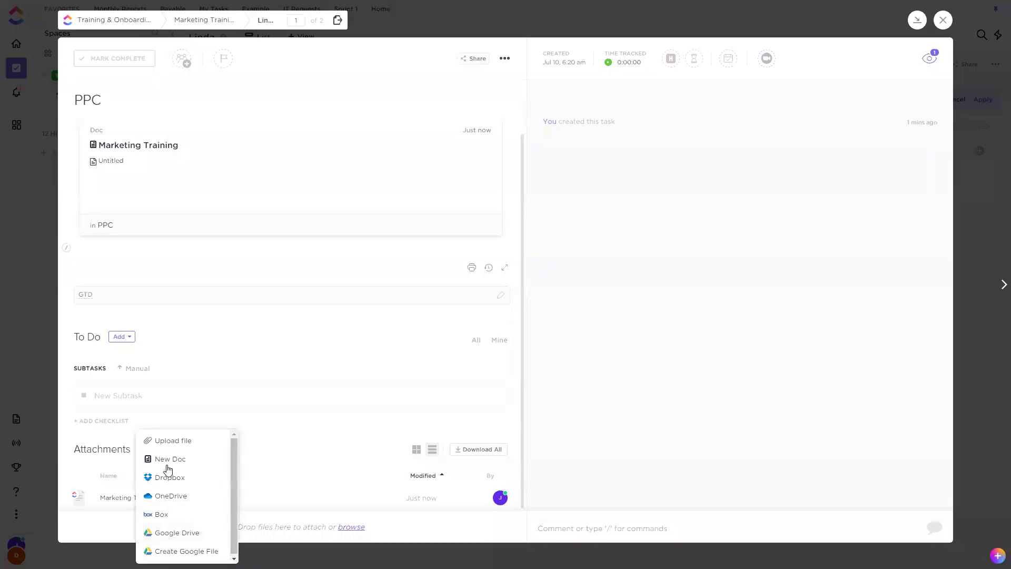
click(659, 386)
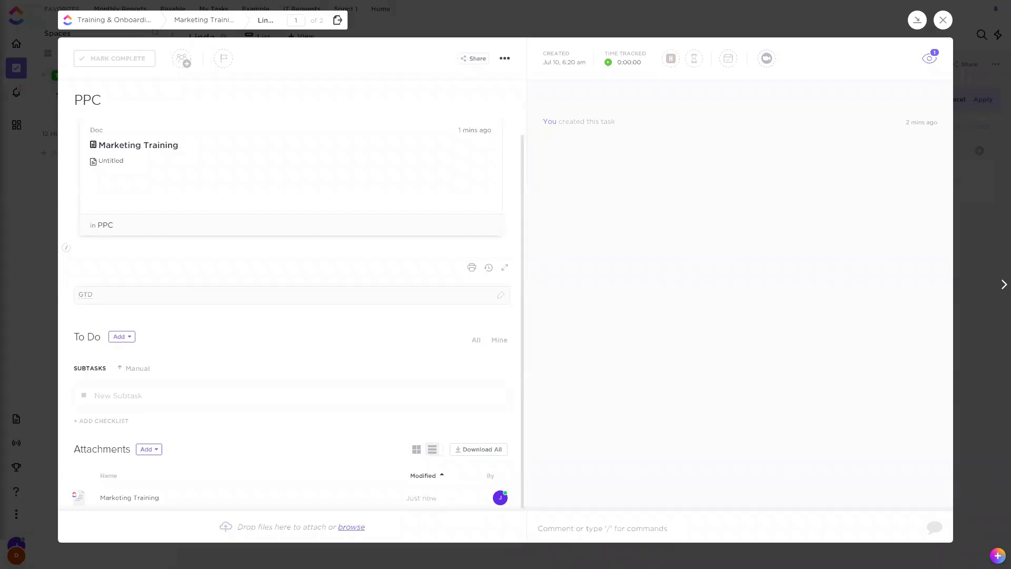
Post a comment on the PPC task mentioning a teammate: "I'm confused about this question, can you help?"
click(678, 540)
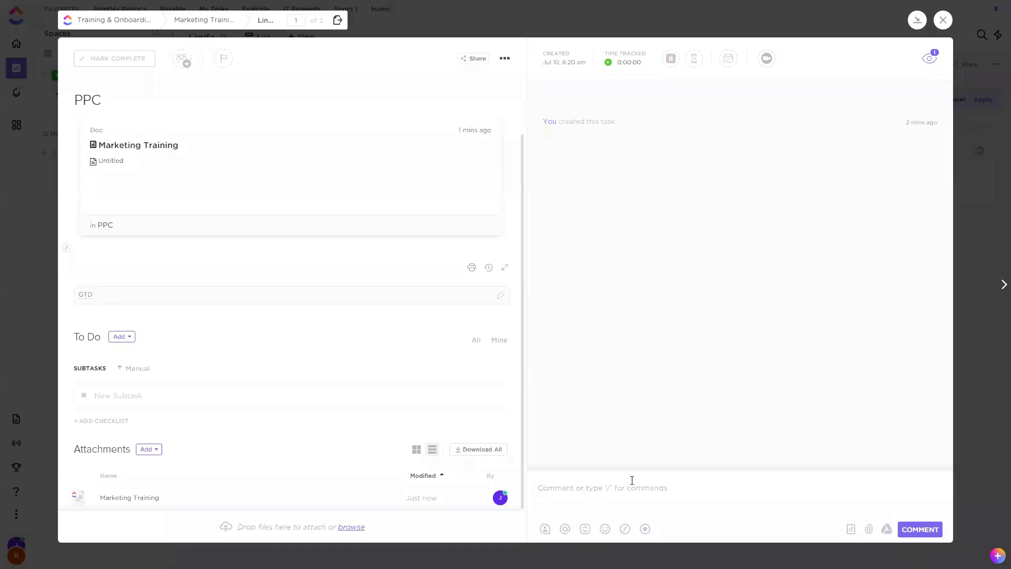
text(@)
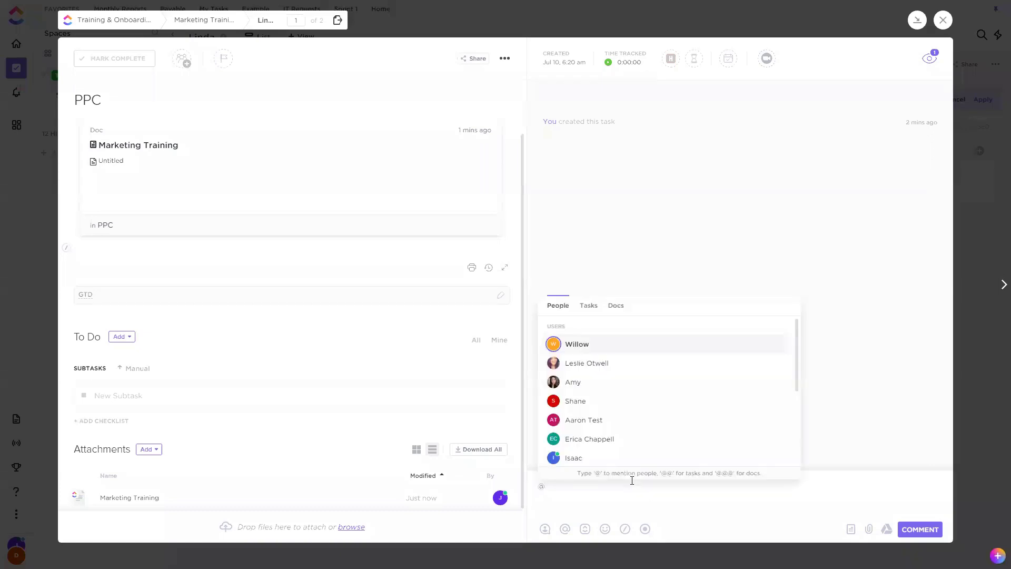
click(628, 351)
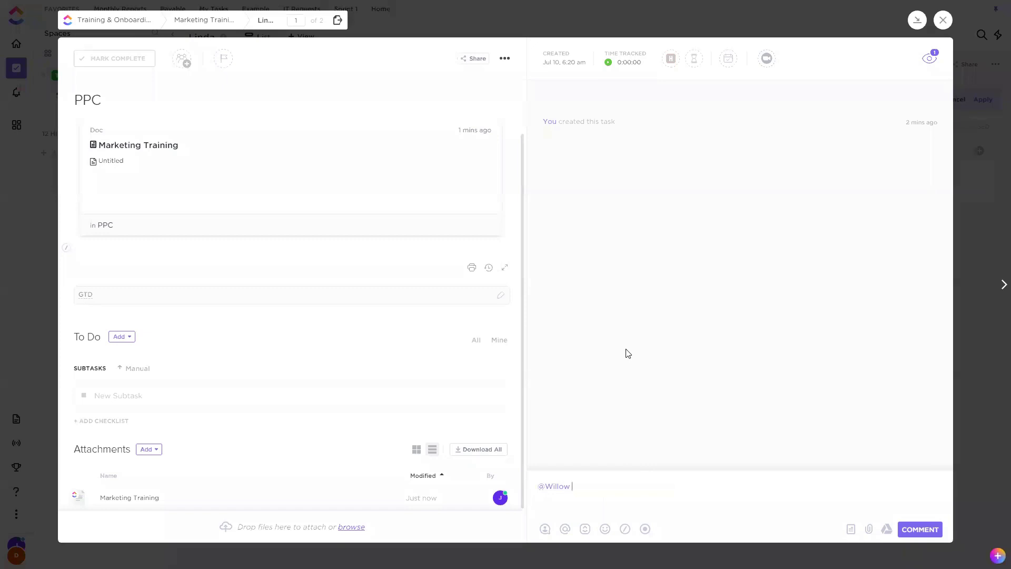
text(I'm confused about t)
text(his question, can you help?)
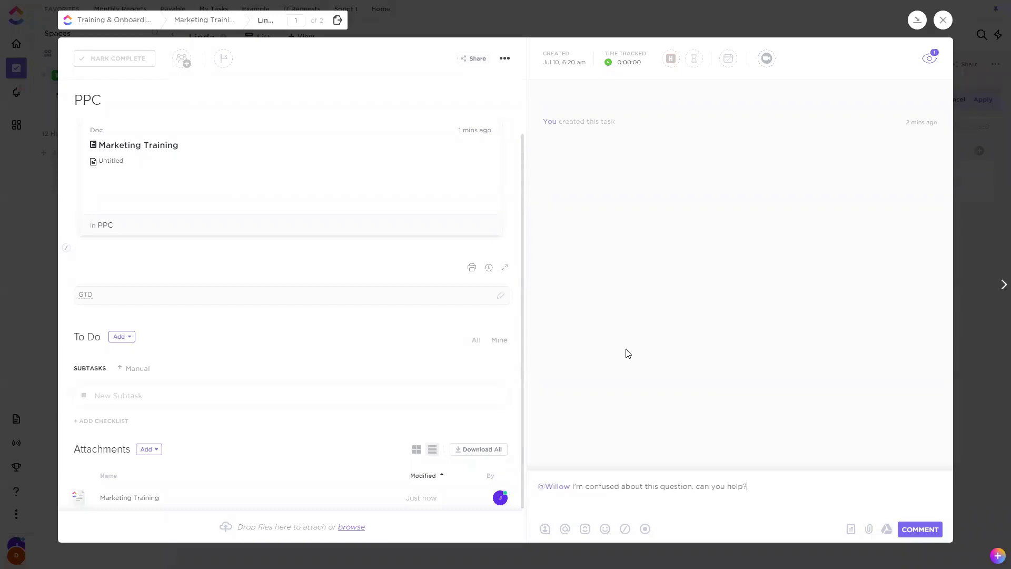
key(Return)
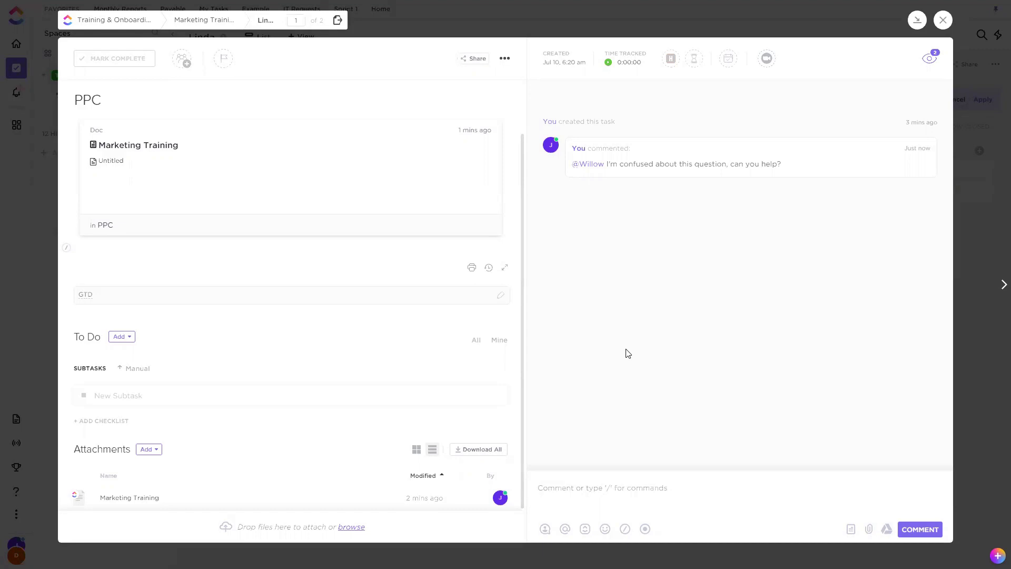
View the due date options of the PPC task, and close the task
click(728, 58)
click(808, 158)
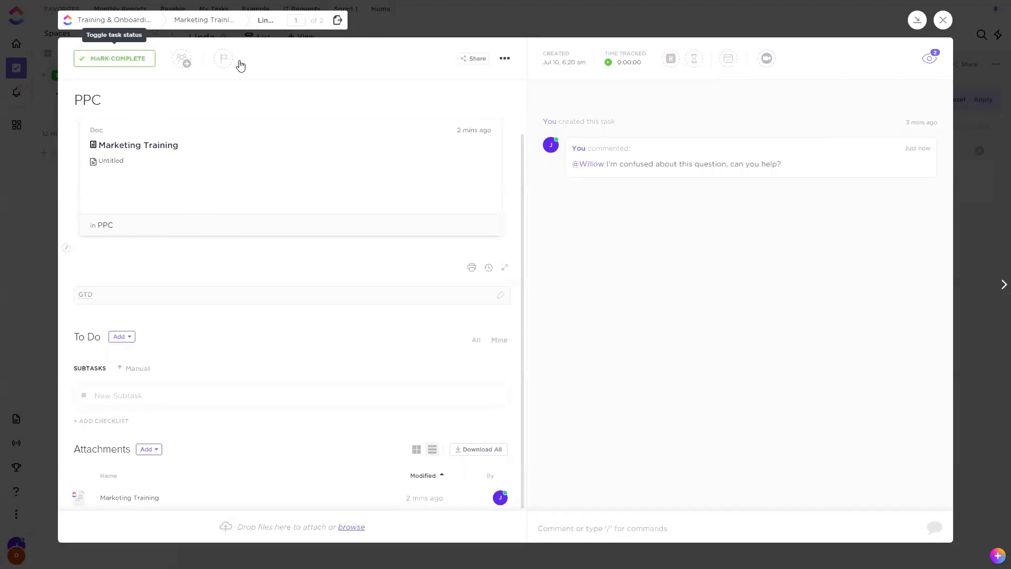
click(943, 20)
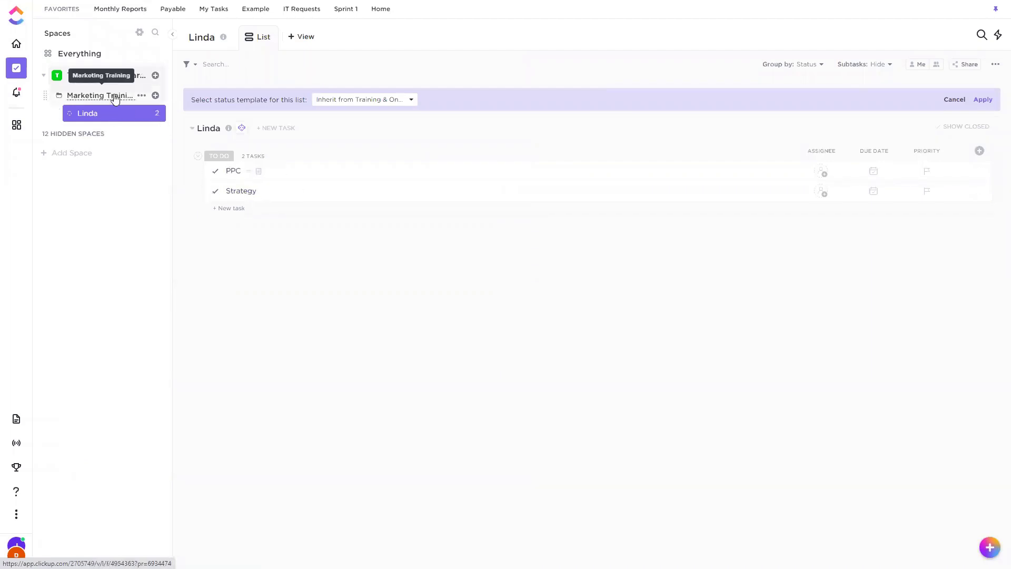
Switch the Marketing Training folder from the space statuses to custom statuses
click(156, 113)
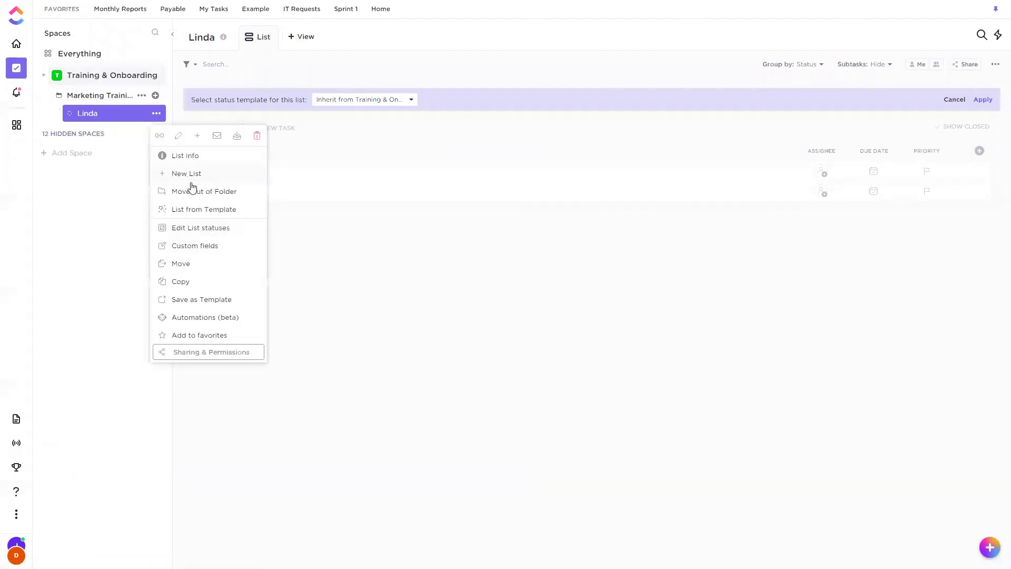
click(98, 118)
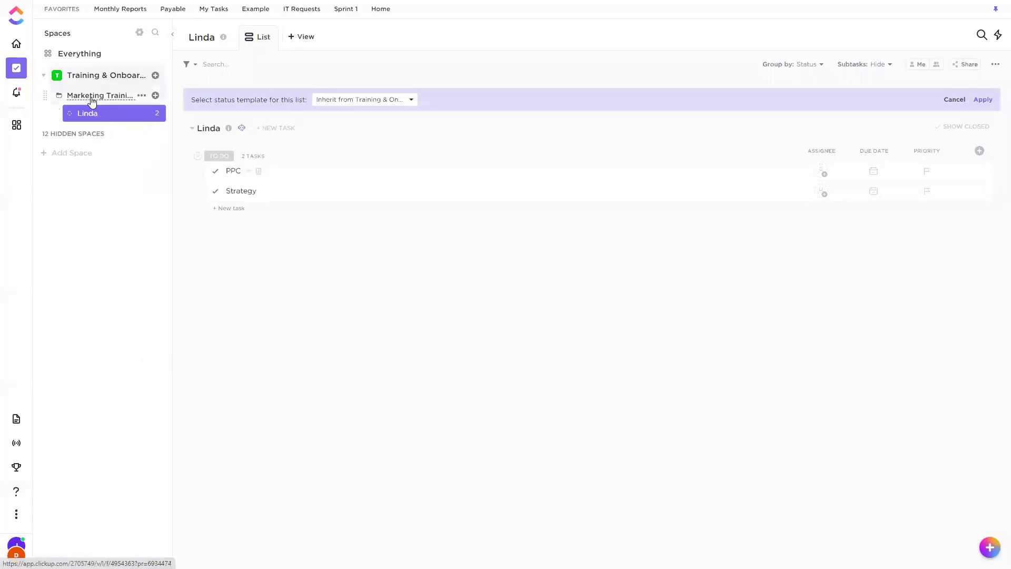
click(143, 96)
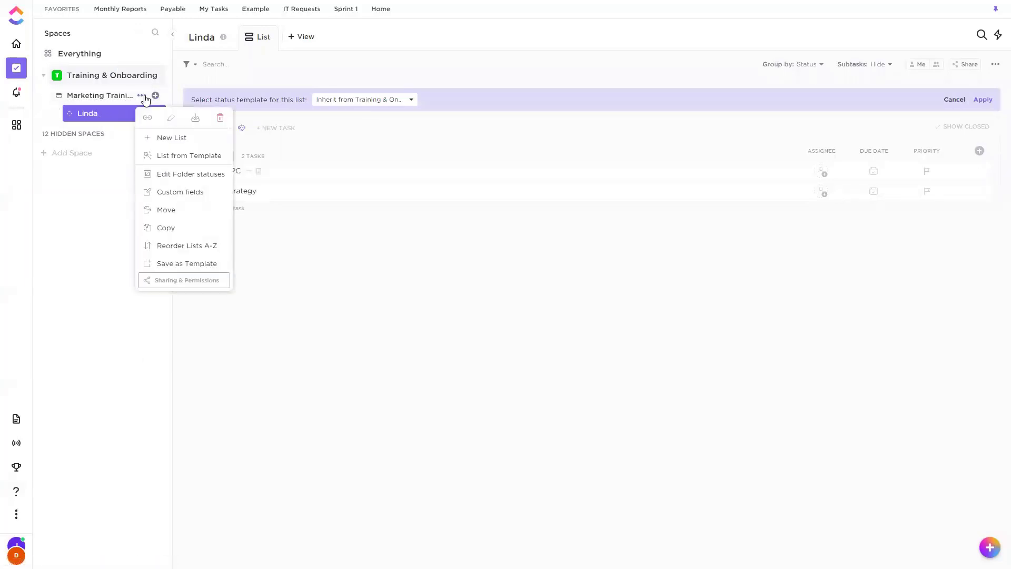
click(197, 180)
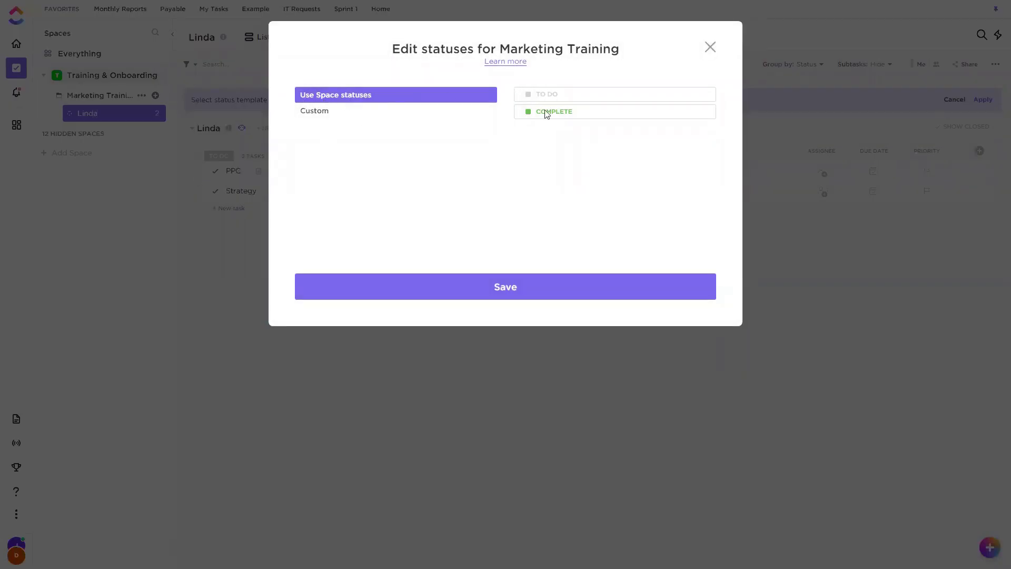
click(364, 110)
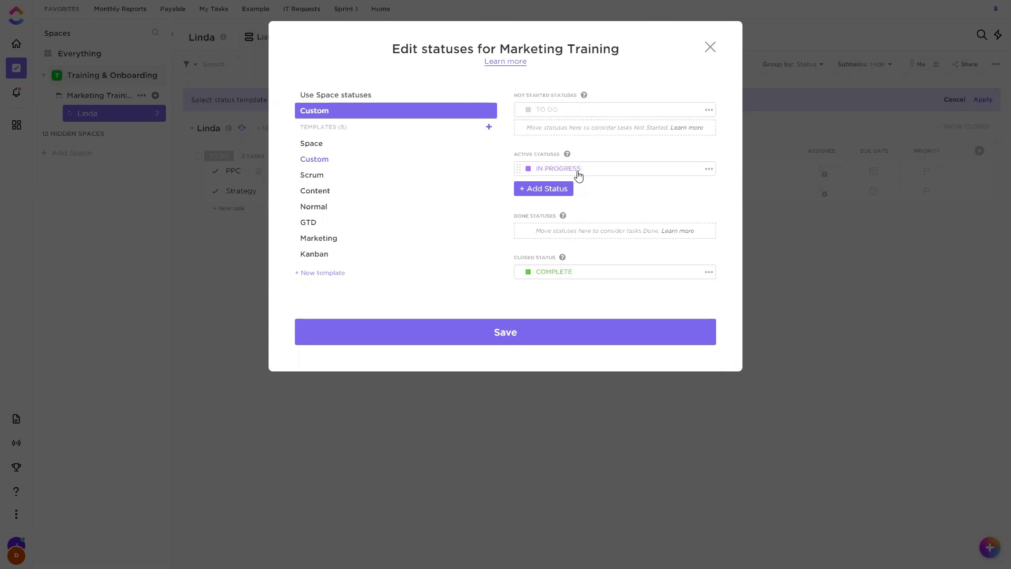
Add an active status named Review to the Marketing Training folder's custom statuses
click(556, 185)
text(Re)
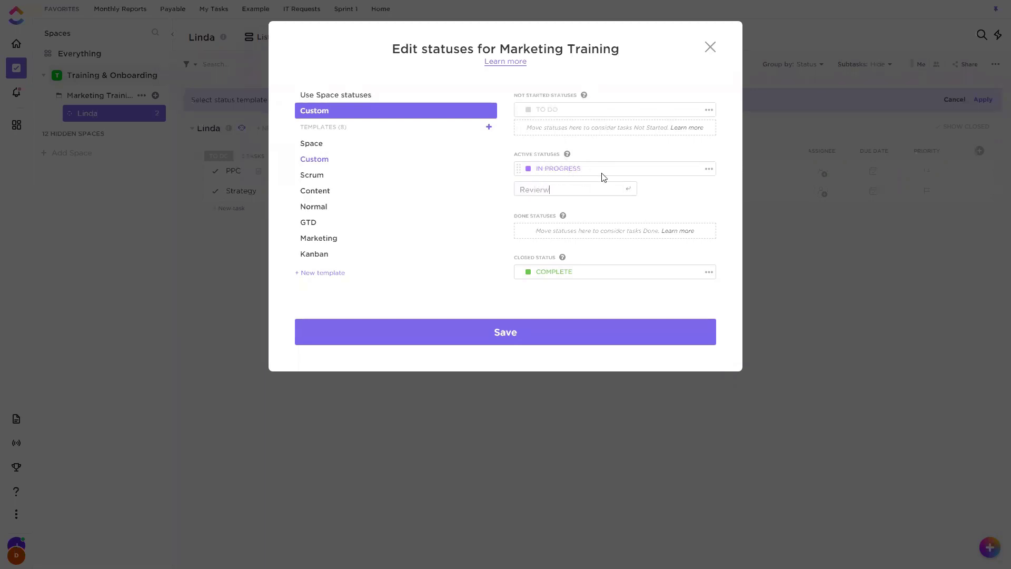
text(view)
key(Return)
click(587, 160)
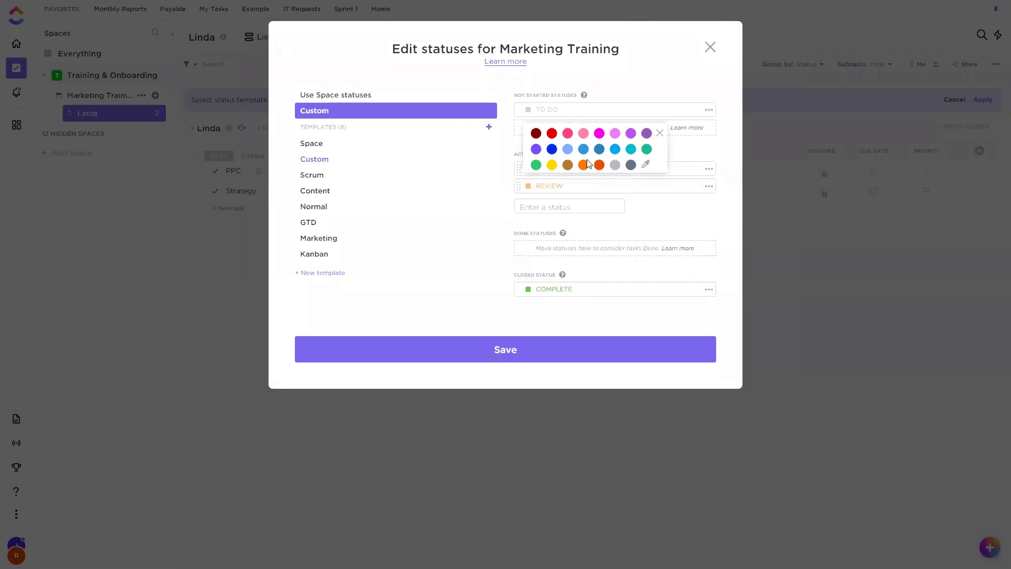
click(599, 205)
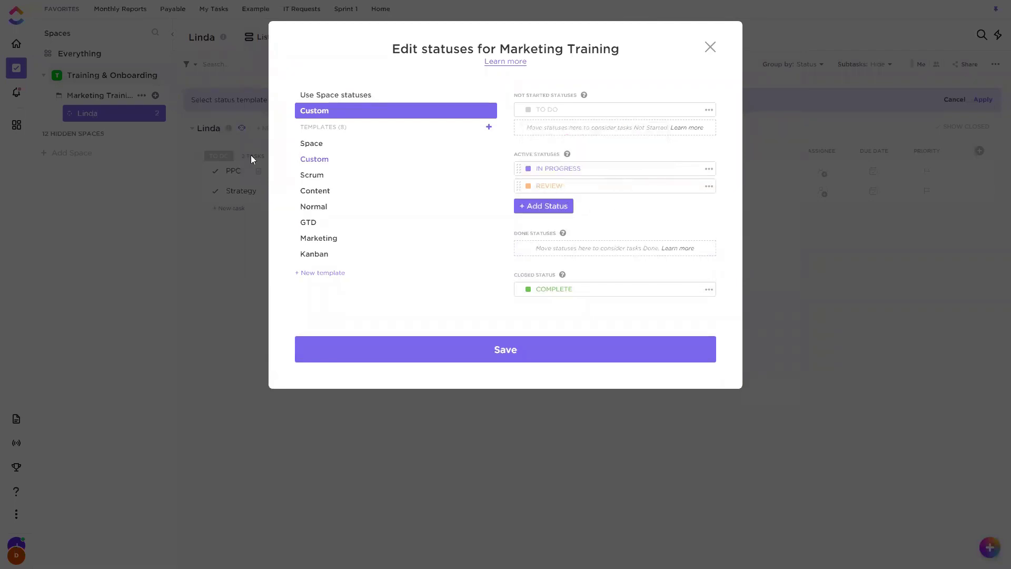
Colour the Review status yellow and move it from the active statuses to the done statuses
click(548, 187)
click(529, 186)
click(551, 165)
click(600, 204)
drag(514, 180, 522, 240)
drag(517, 185, 523, 236)
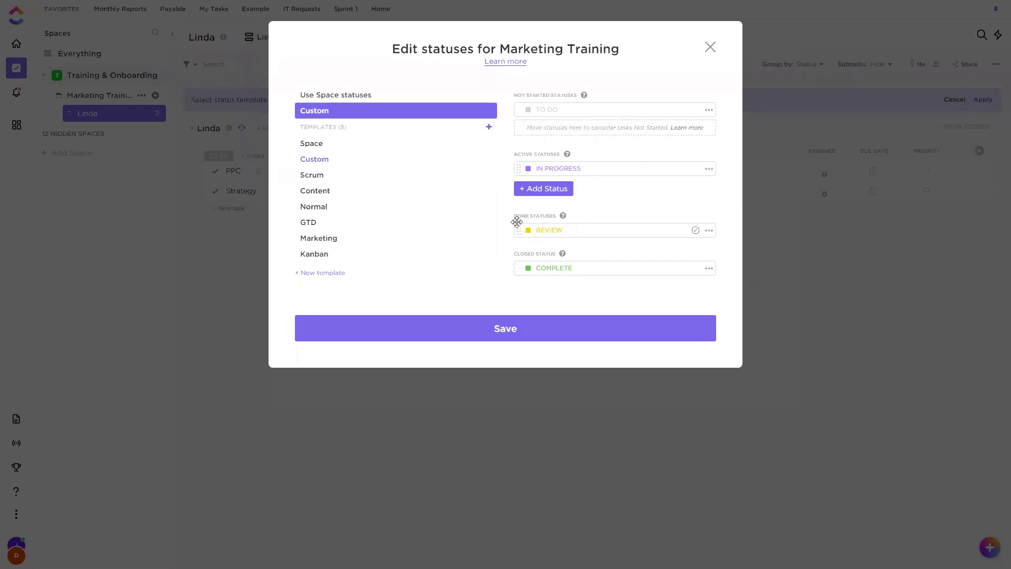
Rename the closed status Complete as Correct
click(571, 272)
key(BackSpace)
key(BackSpace)
key(BackSpace)
key(BackSpace)
key(BackSpace)
key(BackSpace)
Add an orange active status named Changes needed to the Marketing Training folder's custom statuses and save them
click(561, 189)
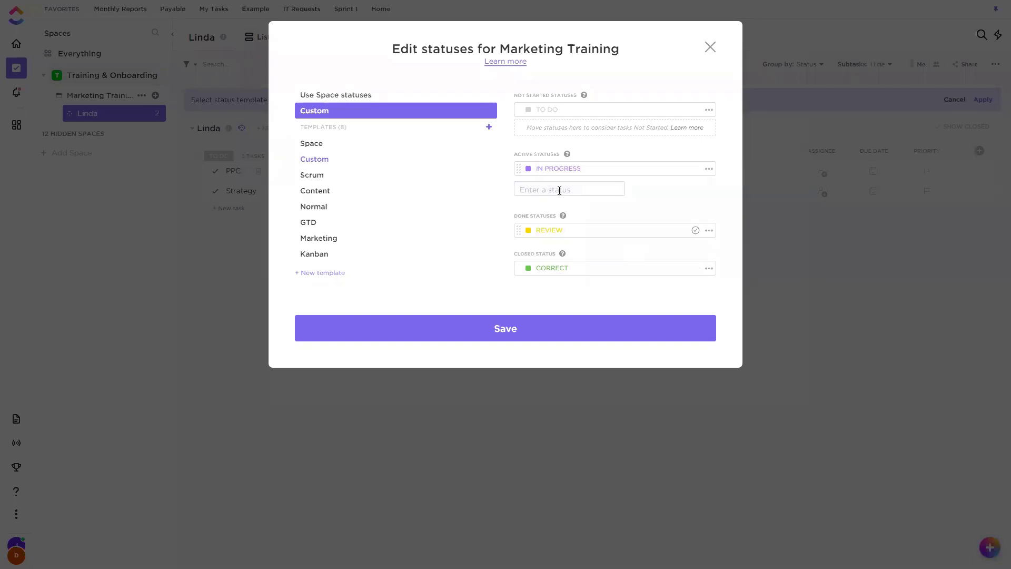
text(Changes needed)
key(Return)
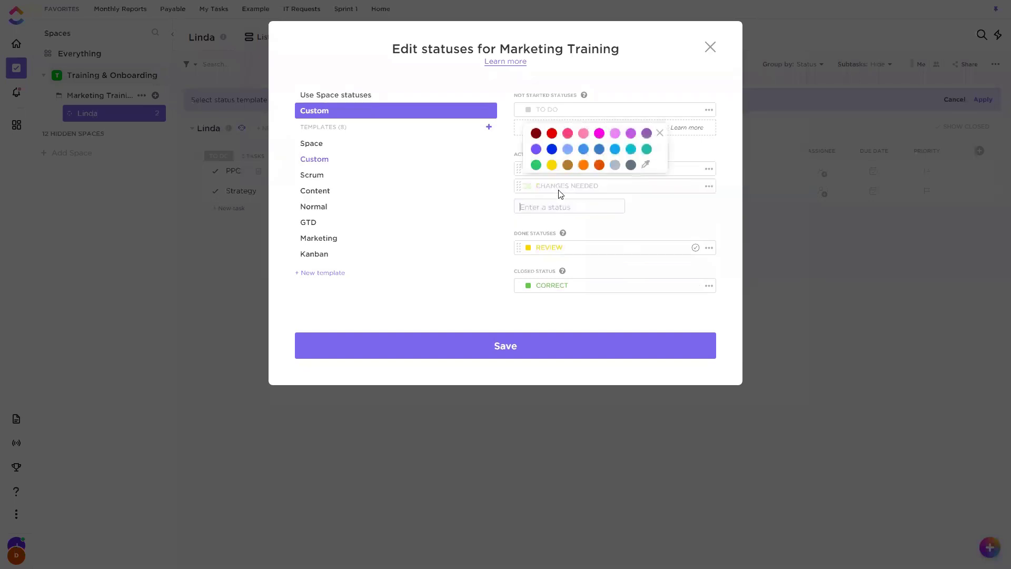
click(600, 166)
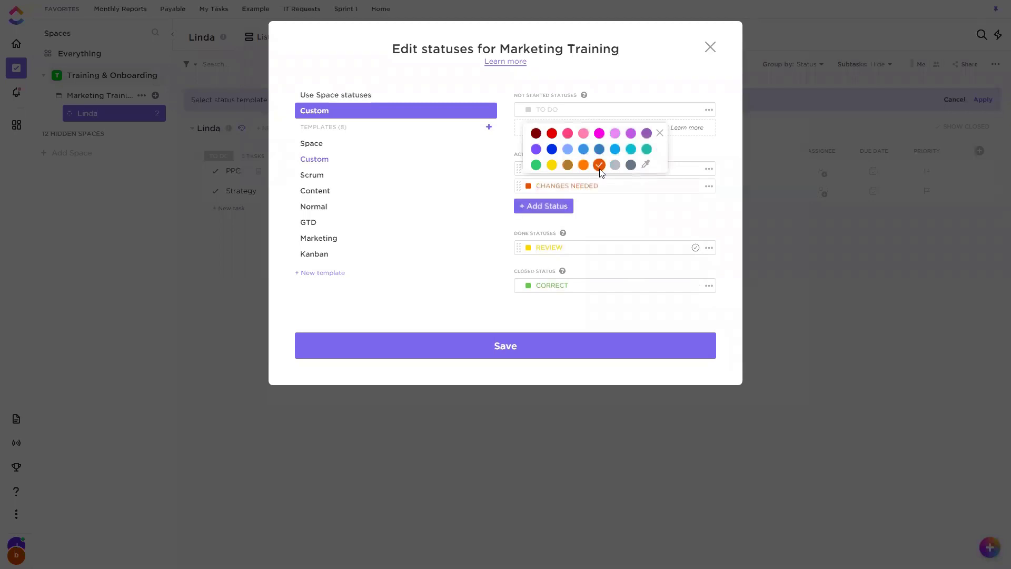
click(528, 346)
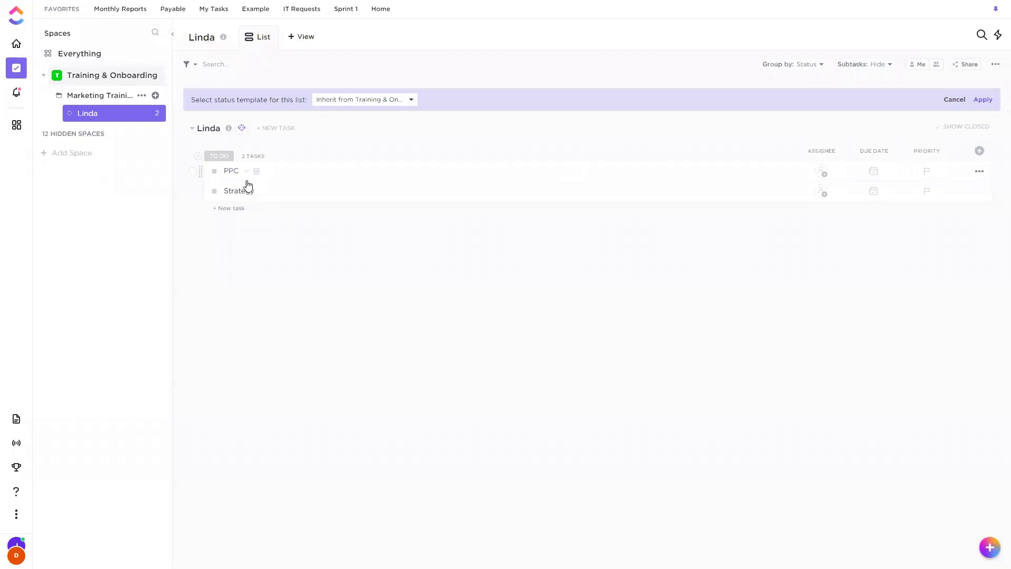
Set the PPC task's status to Review in the trainee's list
click(231, 172)
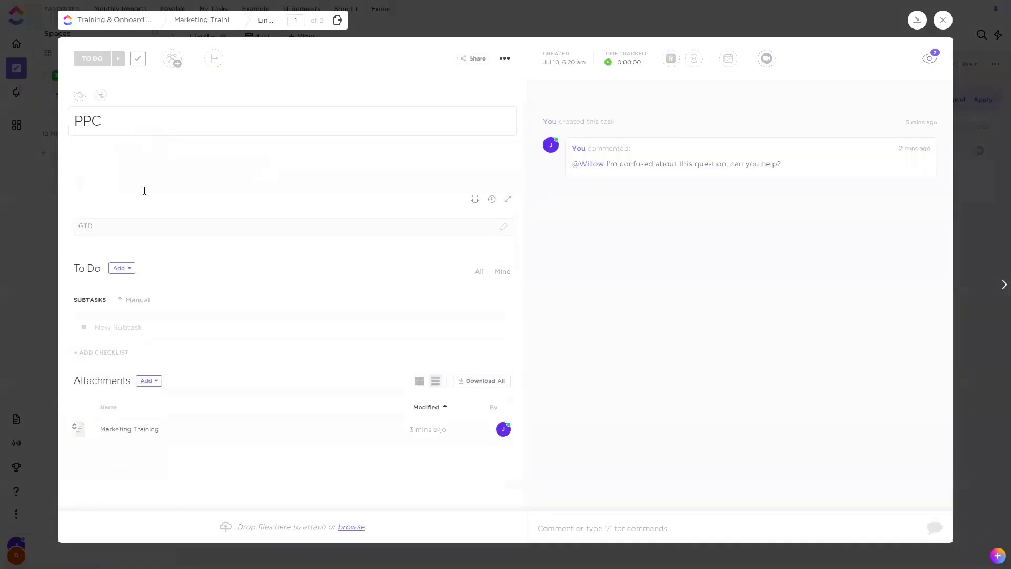
click(943, 20)
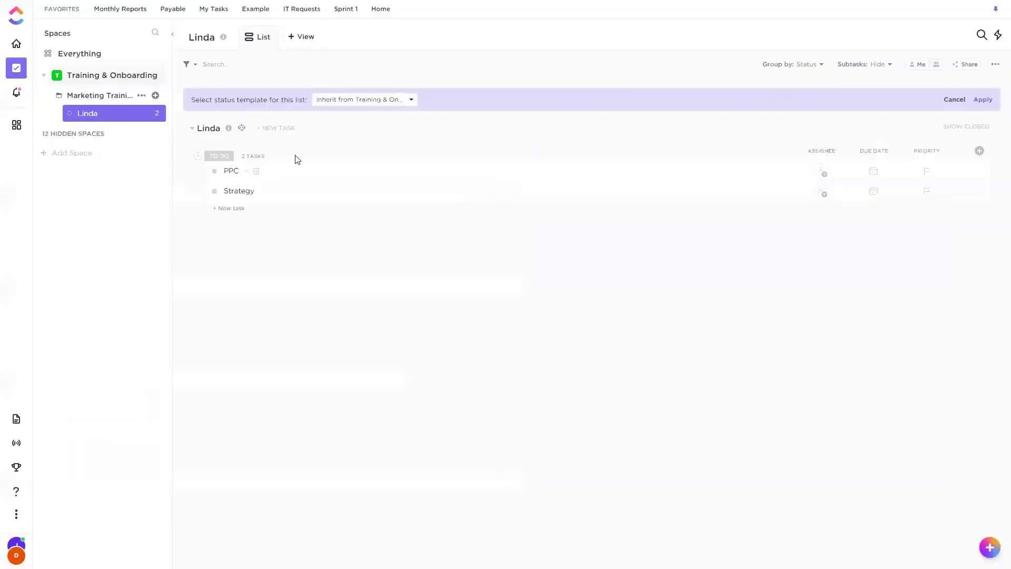
click(216, 171)
click(251, 229)
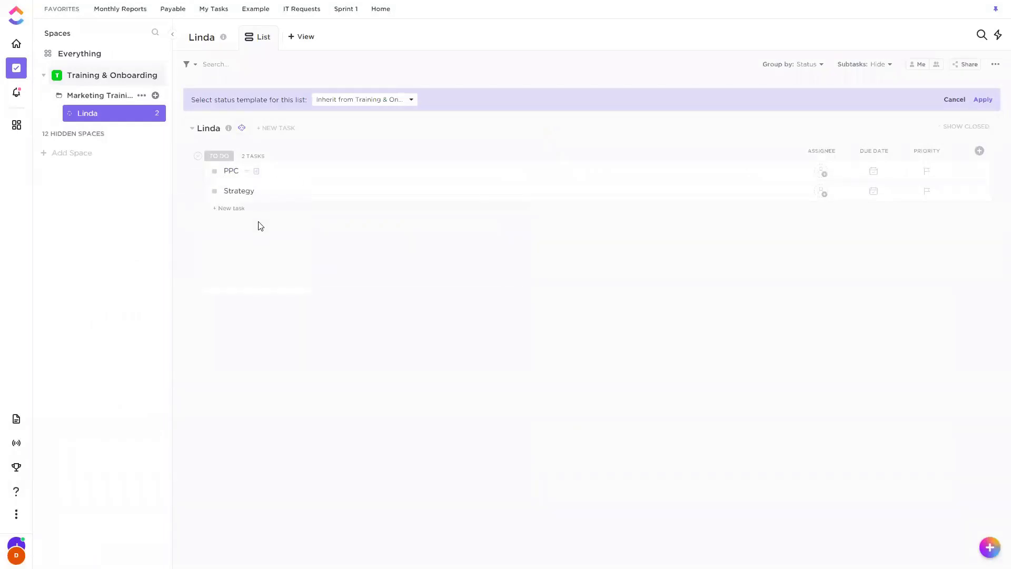
click(215, 171)
click(251, 262)
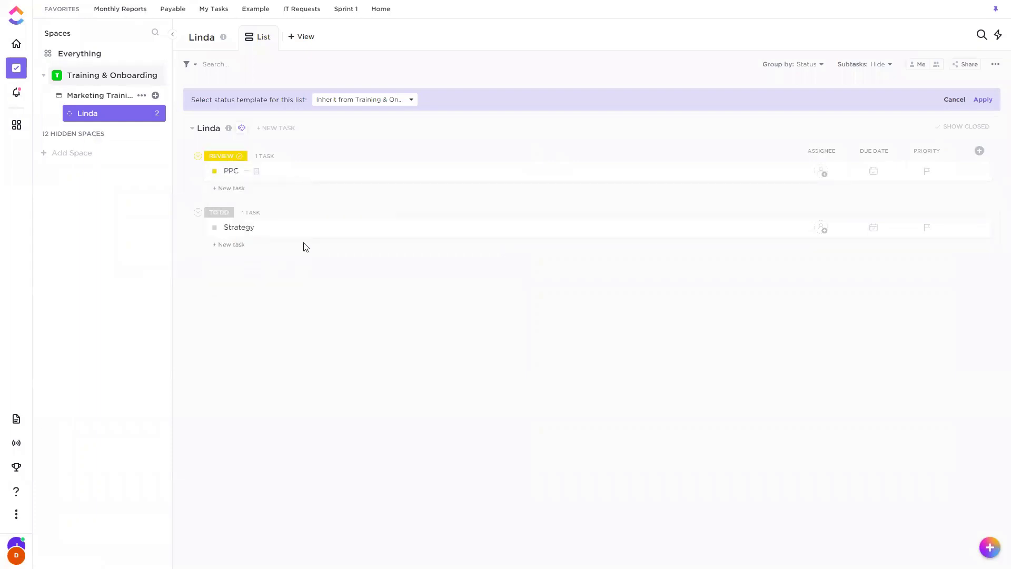
Examine the PPC task's comment and activity, and check its available status options without changing the status
click(375, 174)
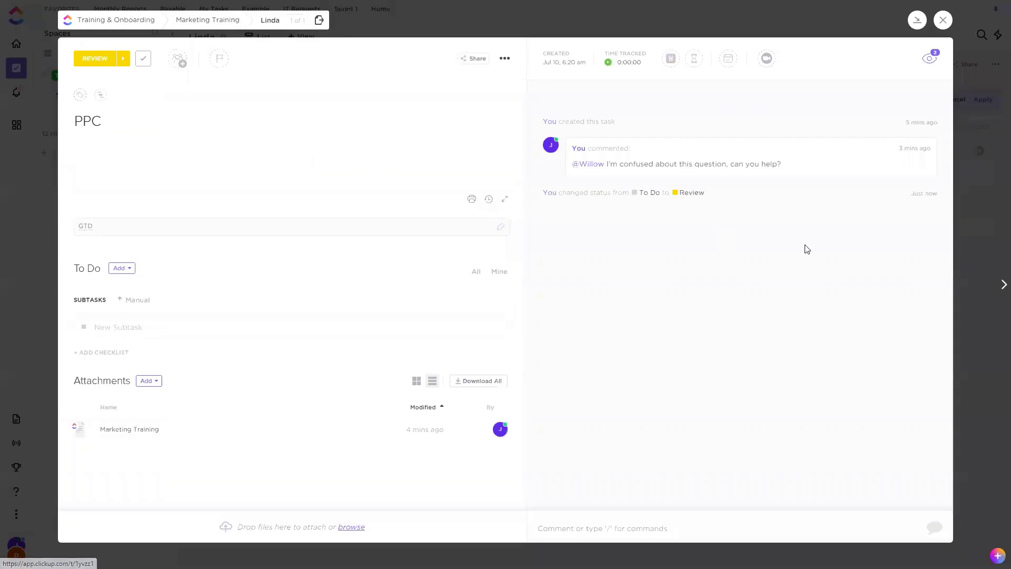
drag(635, 169, 837, 167)
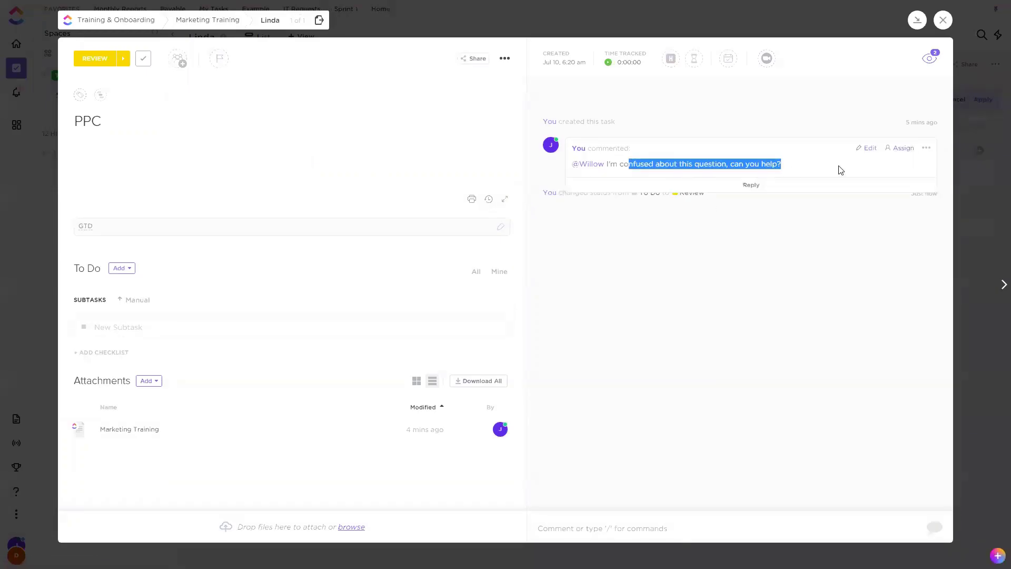
click(705, 294)
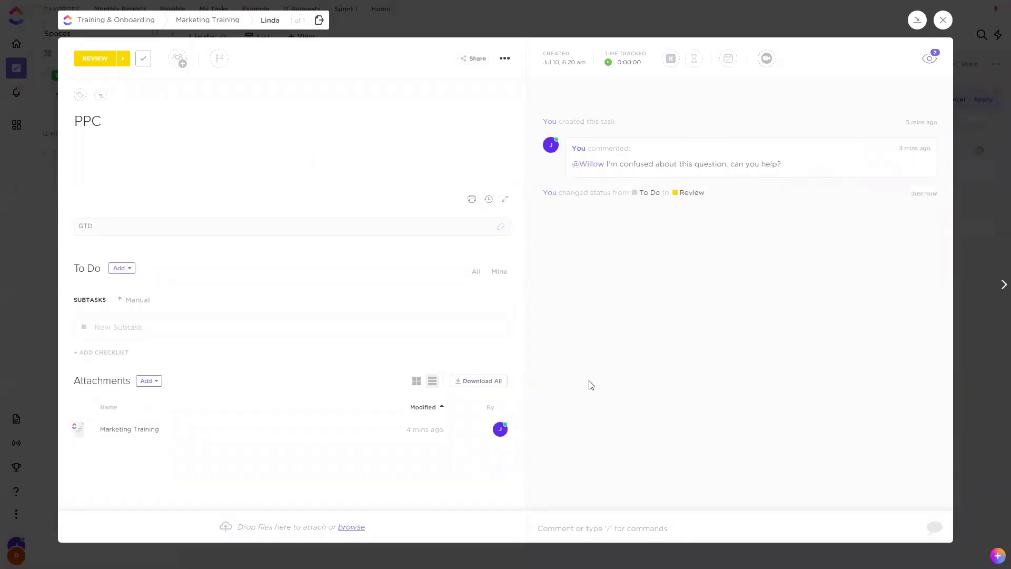
click(601, 527)
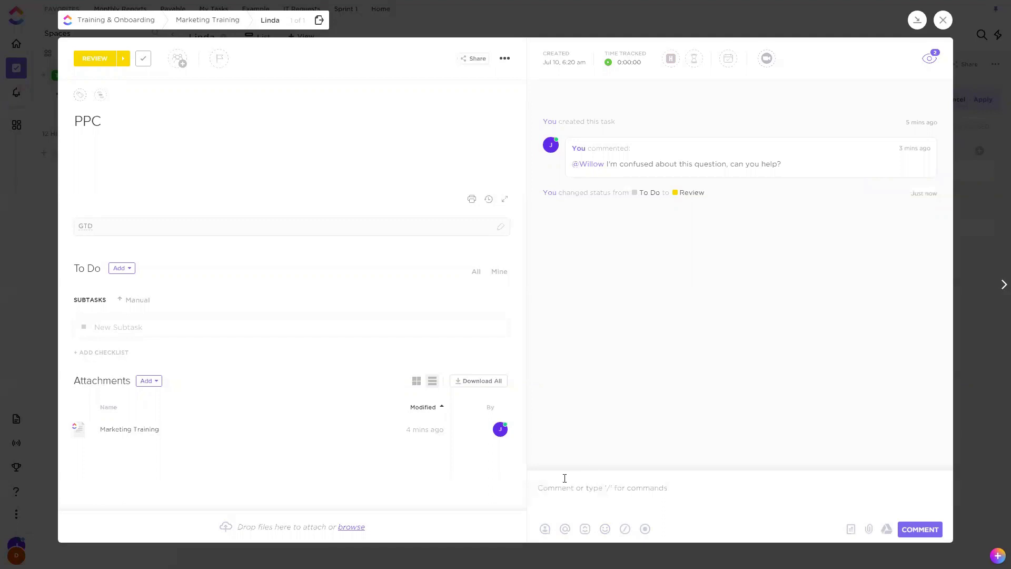
click(94, 60)
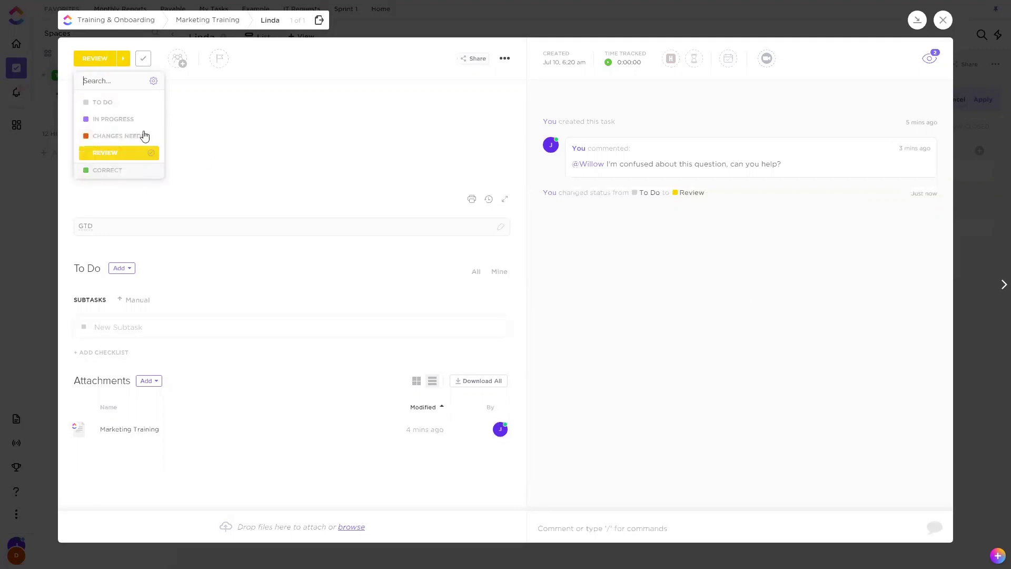
click(781, 325)
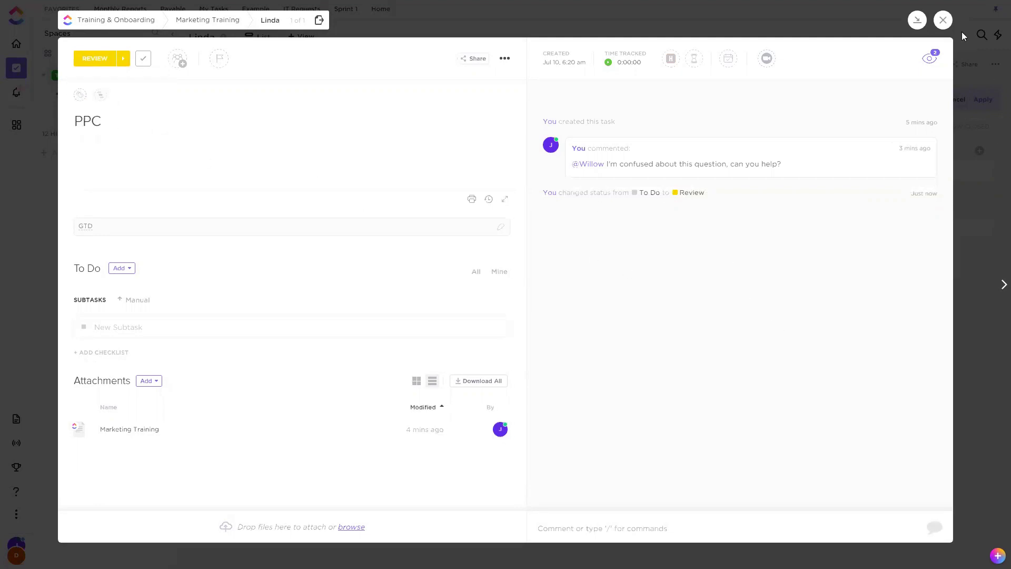
click(949, 24)
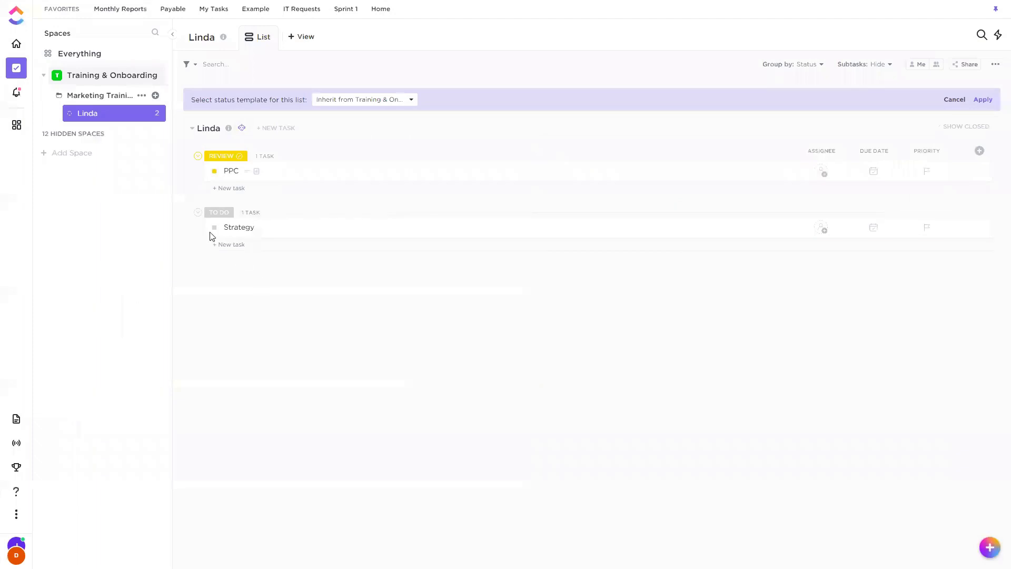
Check which statuses the trainee's list uses, leaving its status settings untouched
click(158, 114)
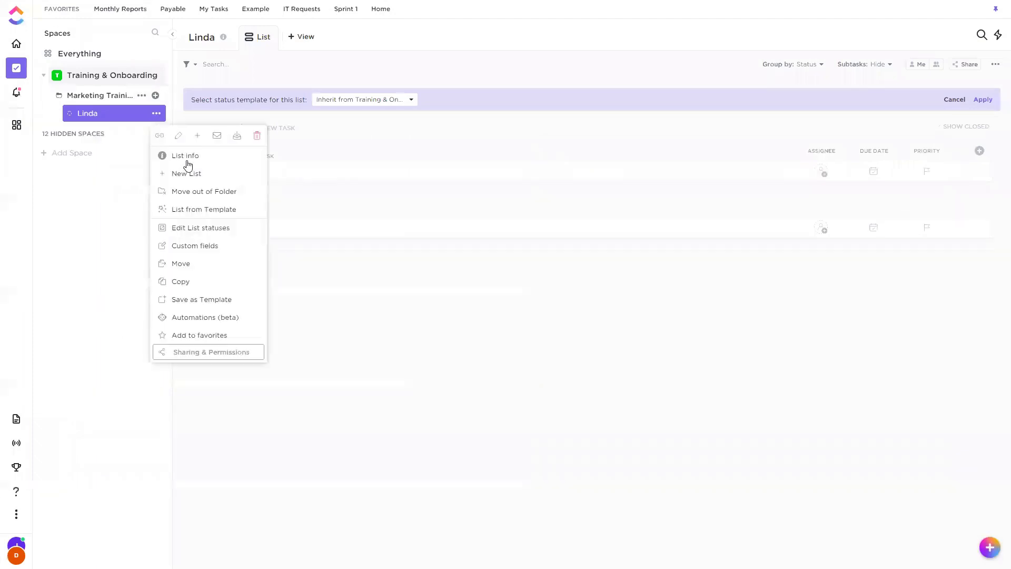
click(173, 227)
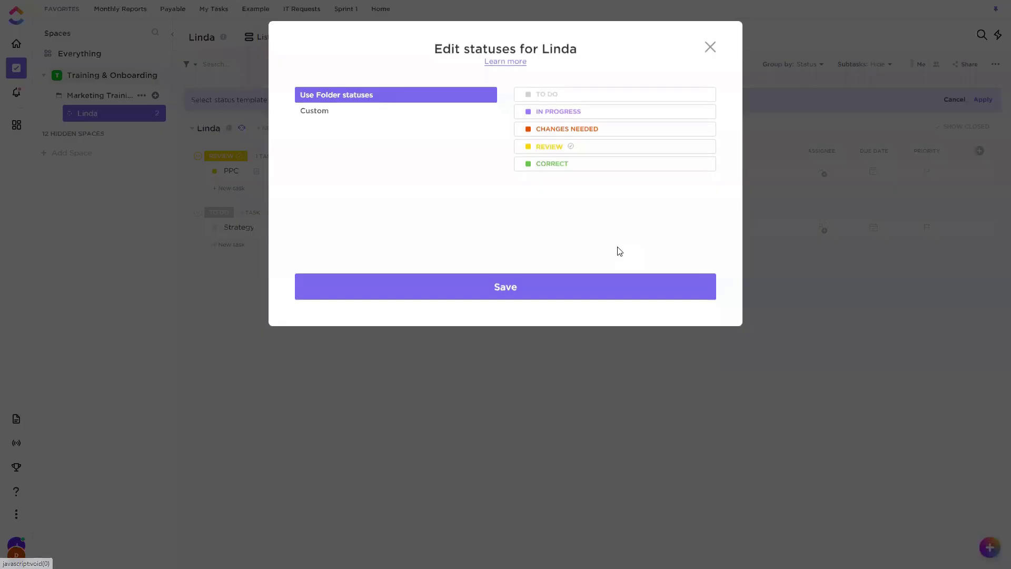
click(711, 48)
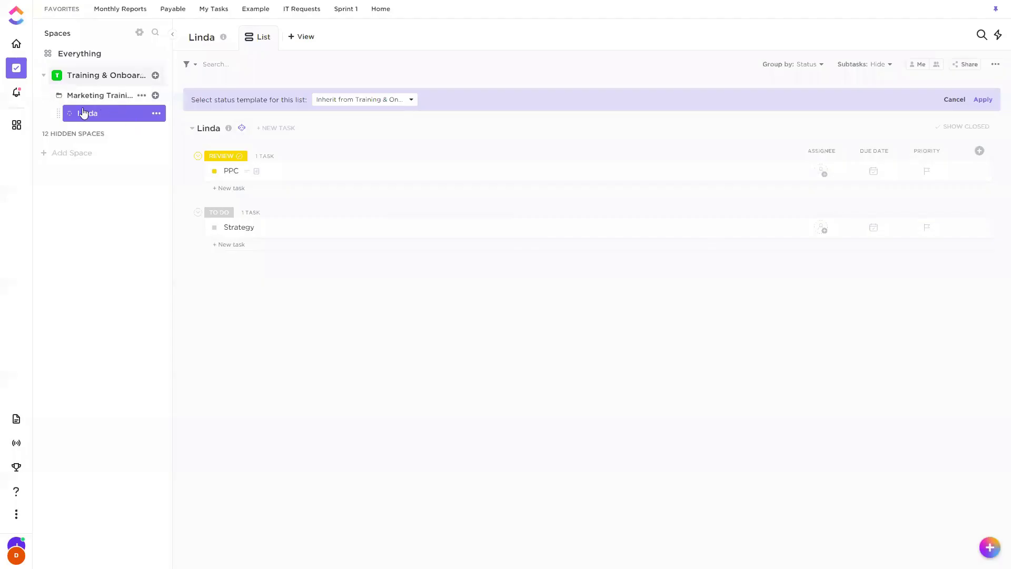
Add an active status named Question to the Marketing Training folder's custom statuses
click(141, 96)
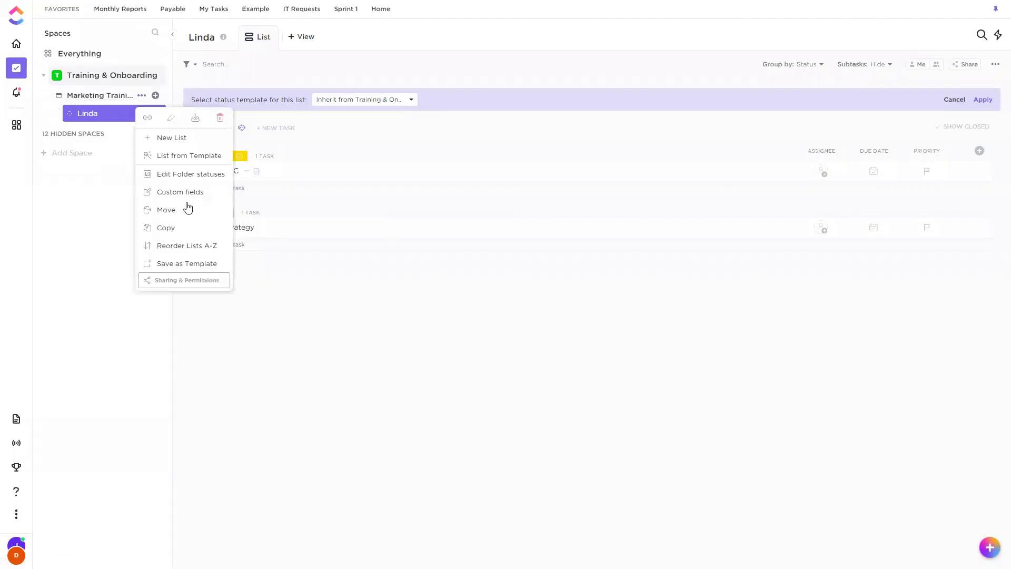
click(213, 175)
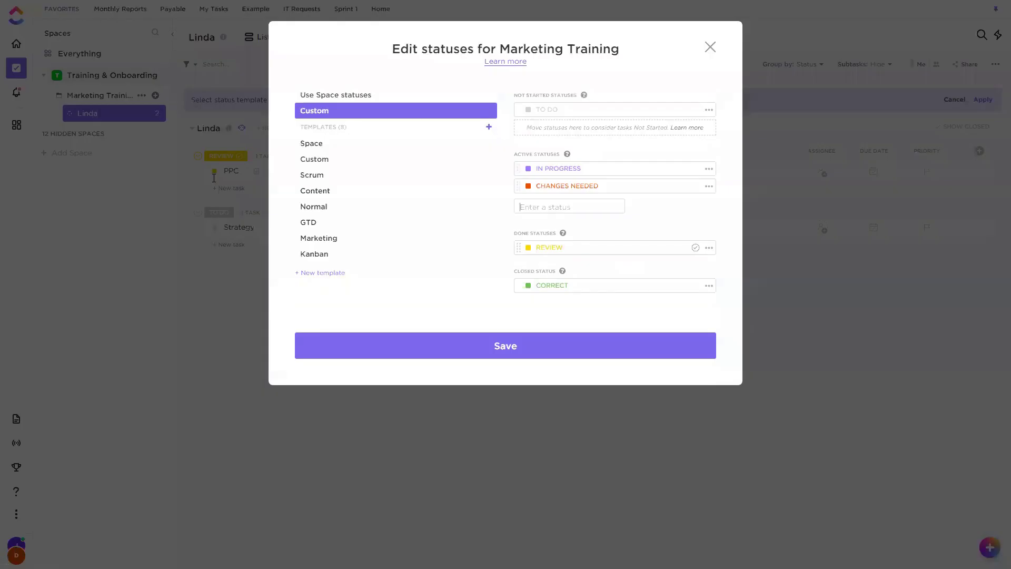
click(549, 202)
text(Question)
key(Return)
click(662, 226)
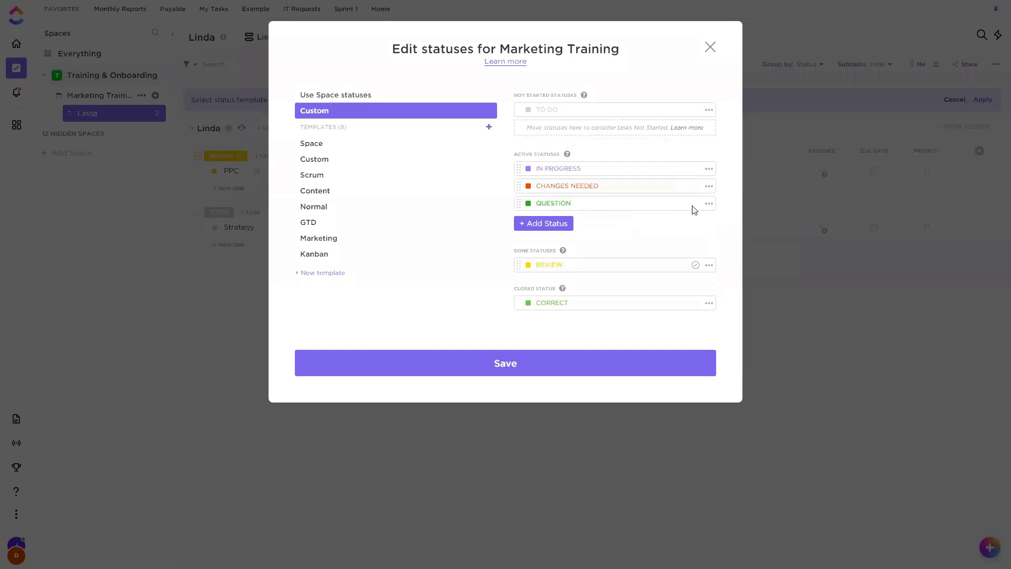
Colour the Question status blue, move it above Changes needed, and save the folder's statuses
click(709, 203)
click(538, 208)
click(528, 203)
click(552, 166)
click(578, 225)
drag(521, 204, 522, 180)
click(574, 361)
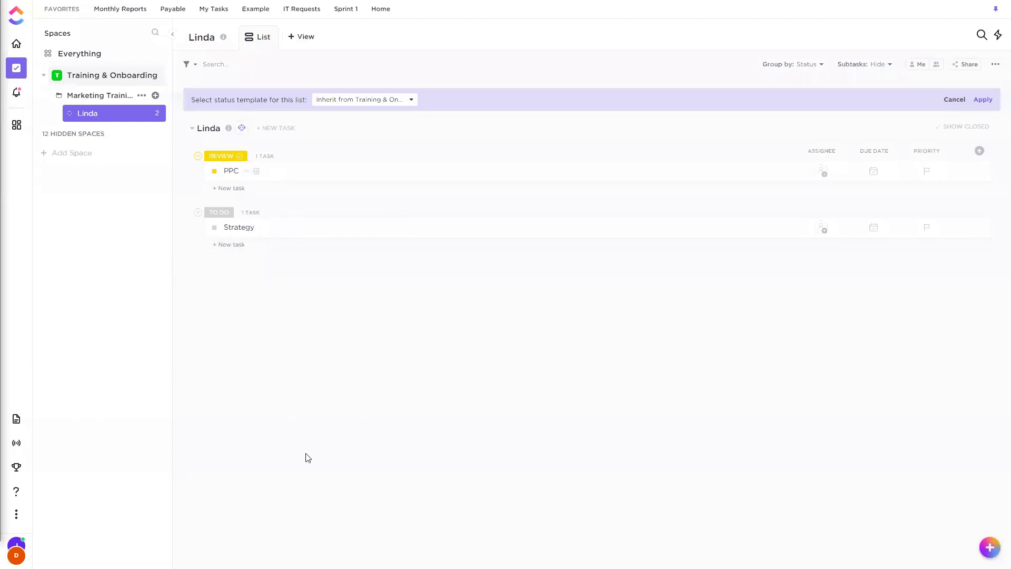
Examine the status choices offered for the Strategy and PPC tasks without changing either one
click(214, 227)
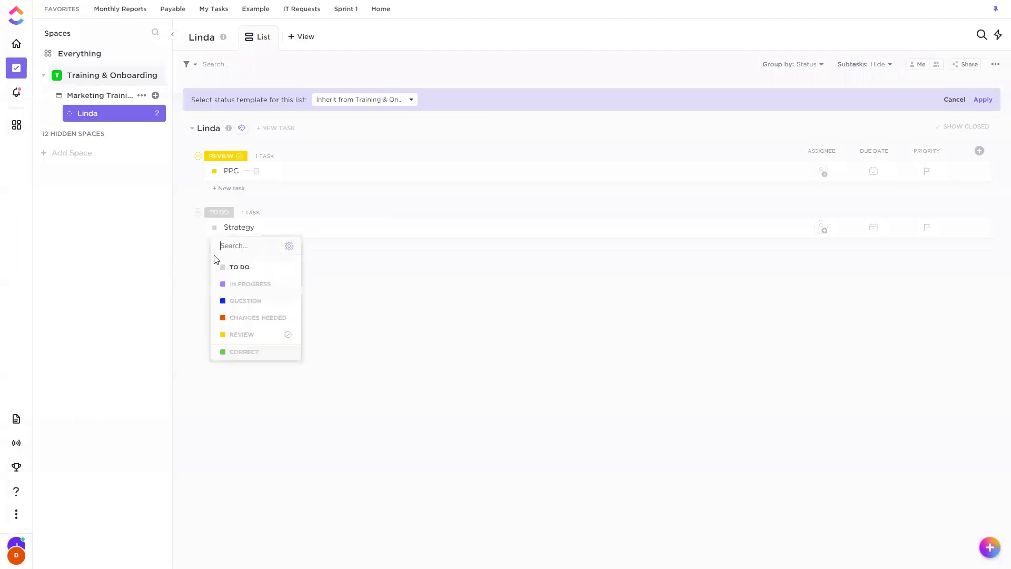
click(351, 326)
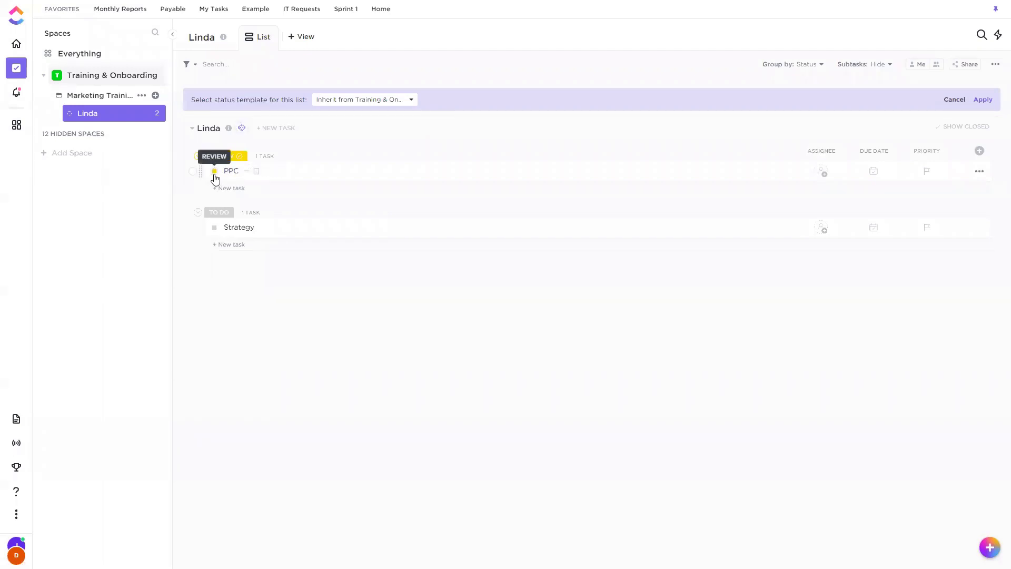
click(215, 173)
click(265, 378)
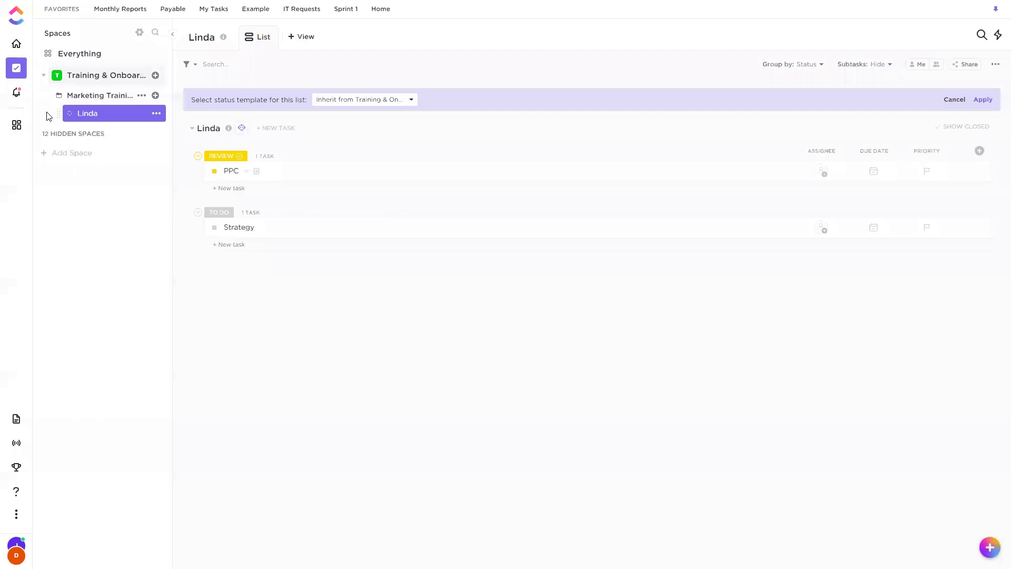
Open the Training & Onboarding space and look at its Doc view option without adding a view
click(114, 100)
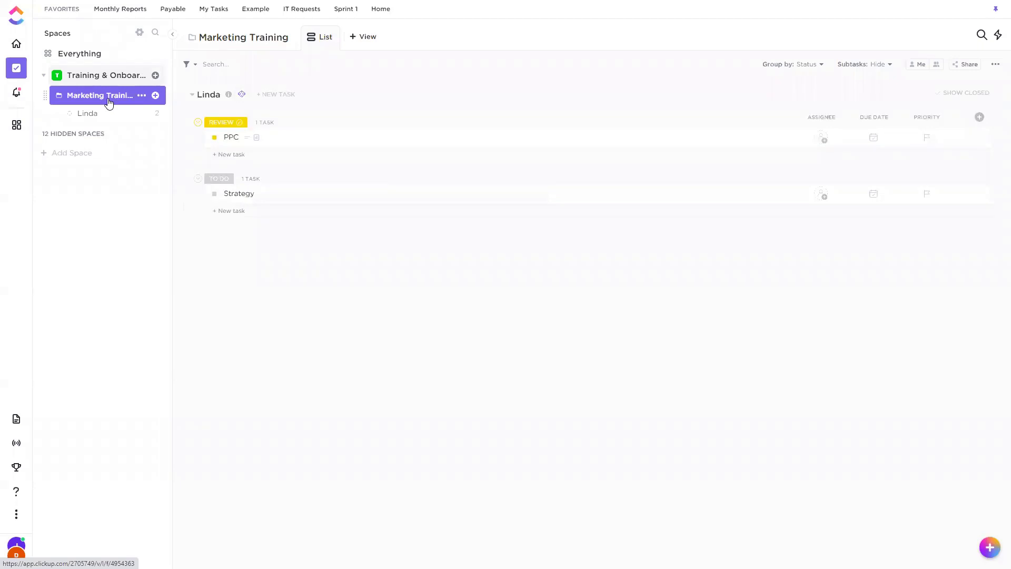
click(102, 77)
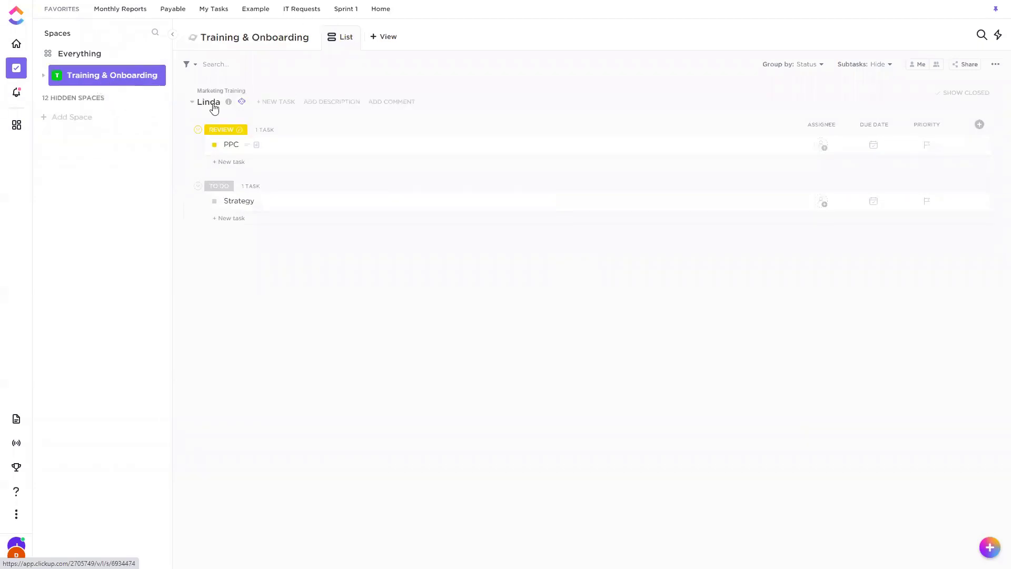
click(379, 38)
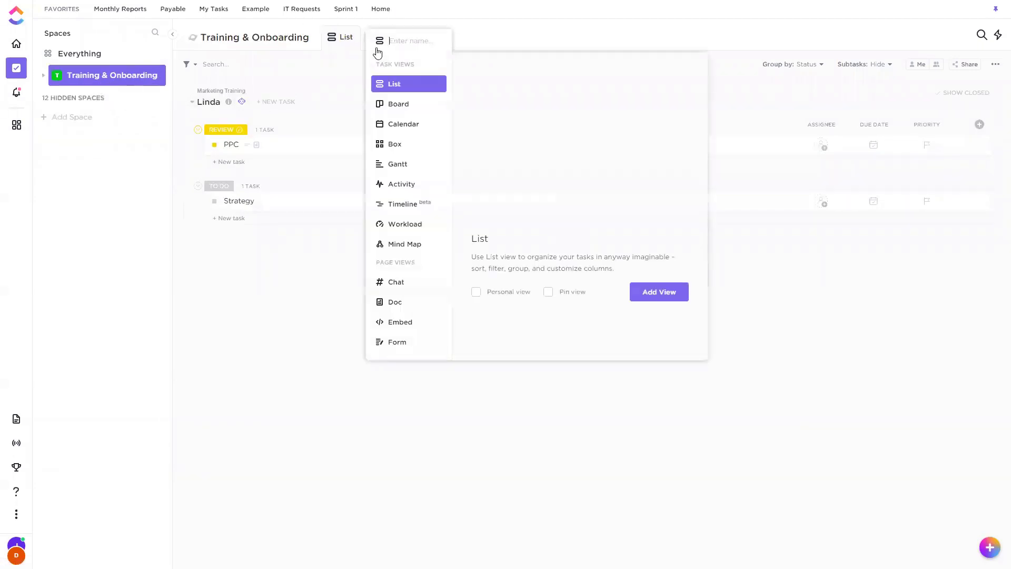
click(401, 304)
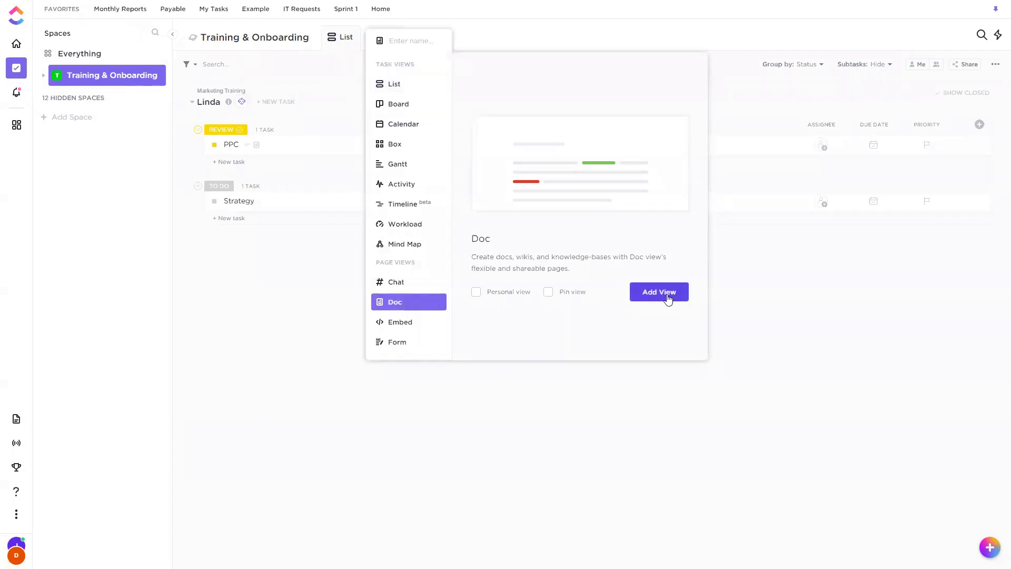
click(319, 269)
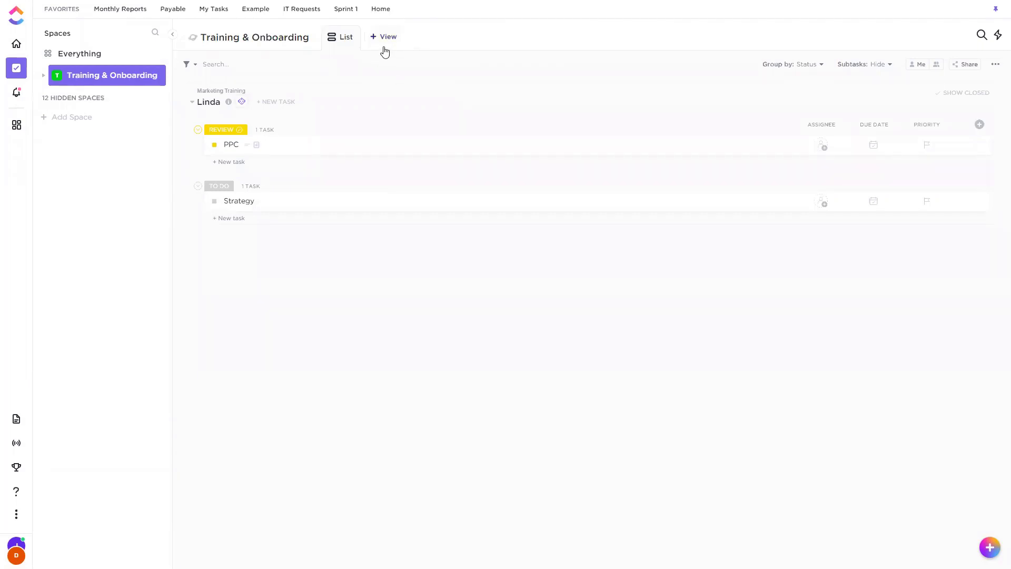
Open the Docs area and browse the private, shared and all docs collections
click(16, 418)
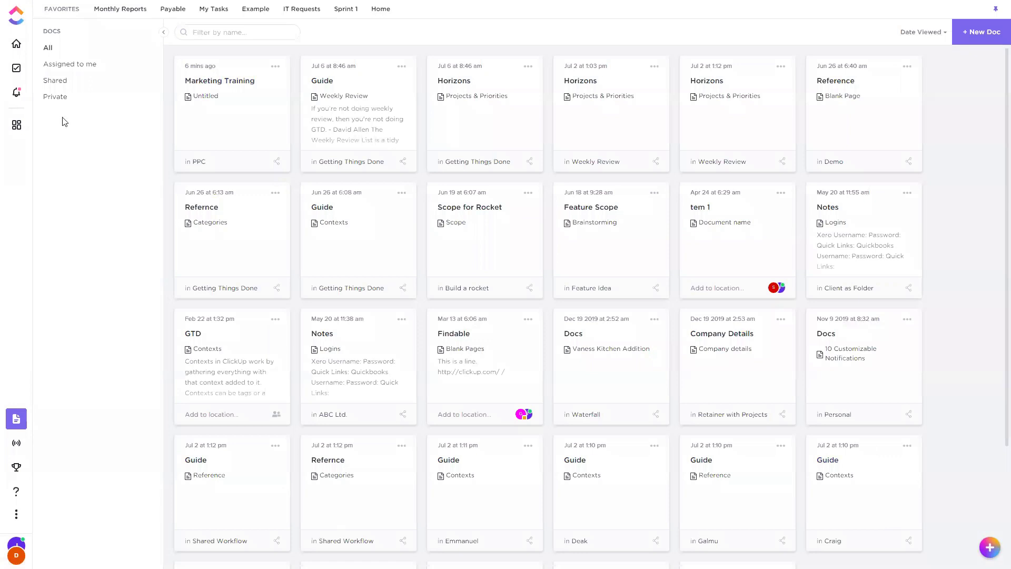
click(58, 99)
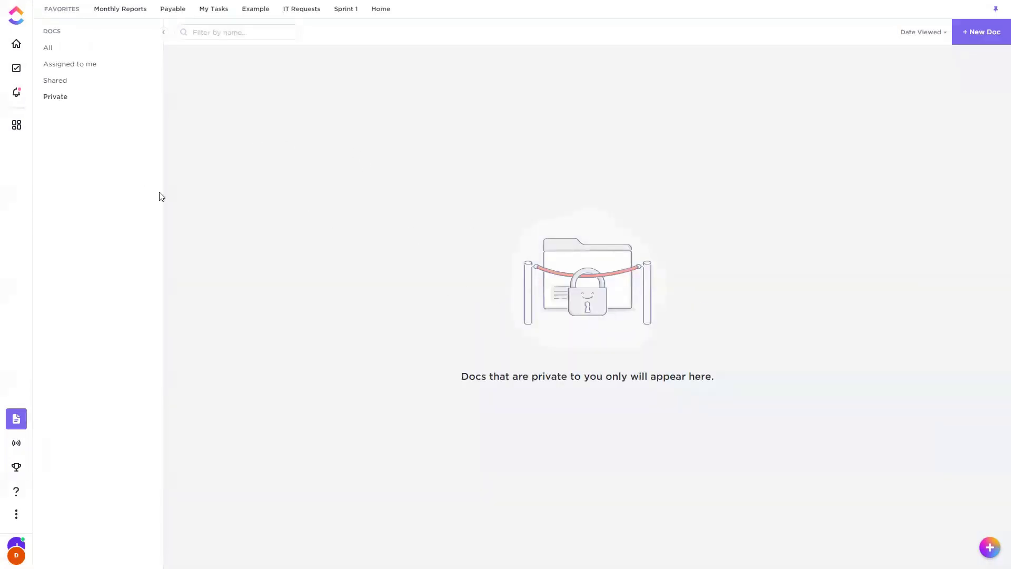
click(52, 82)
click(46, 50)
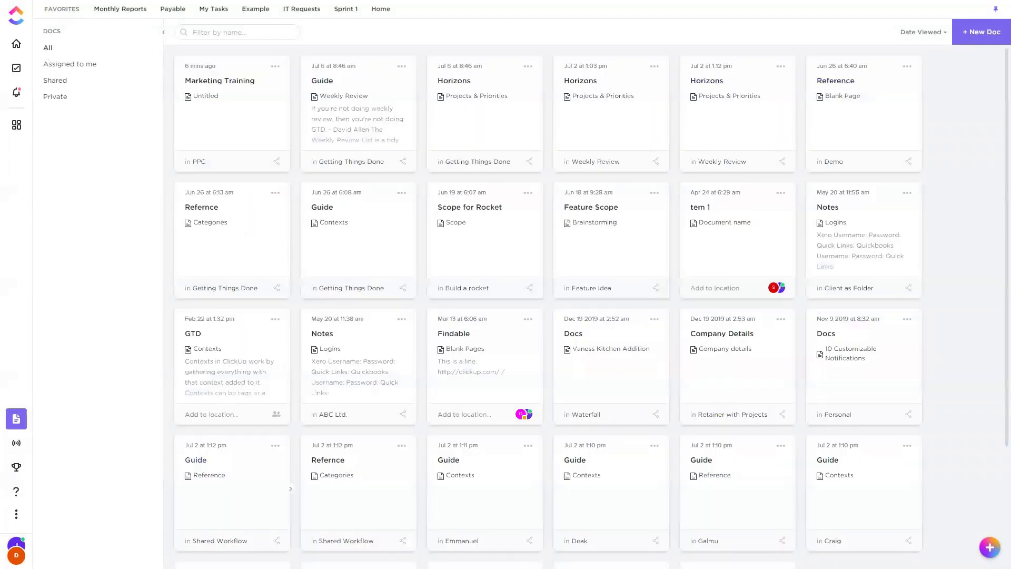
Create a new doc titled Project Management Best Practices
click(988, 30)
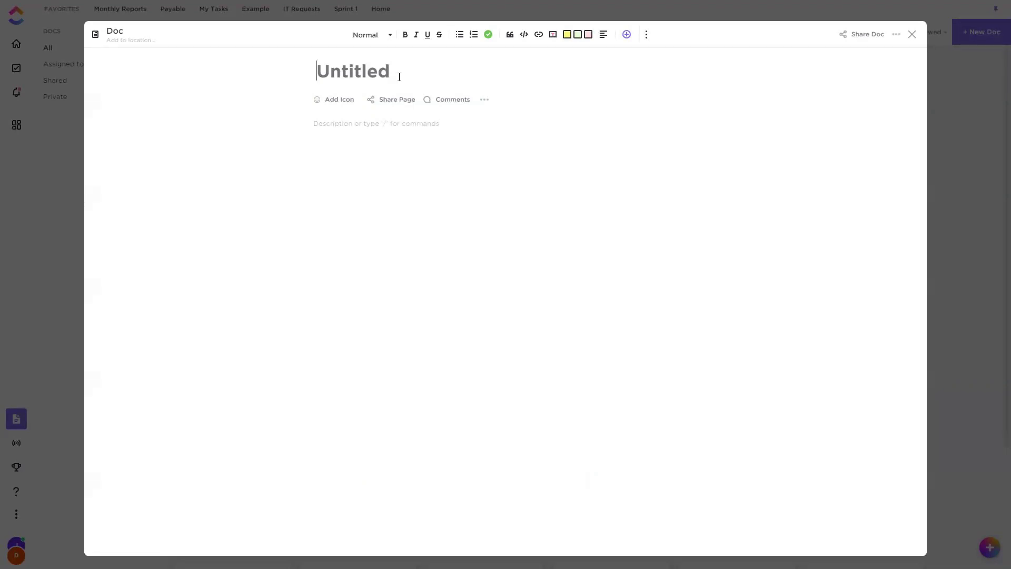
text(Proh)
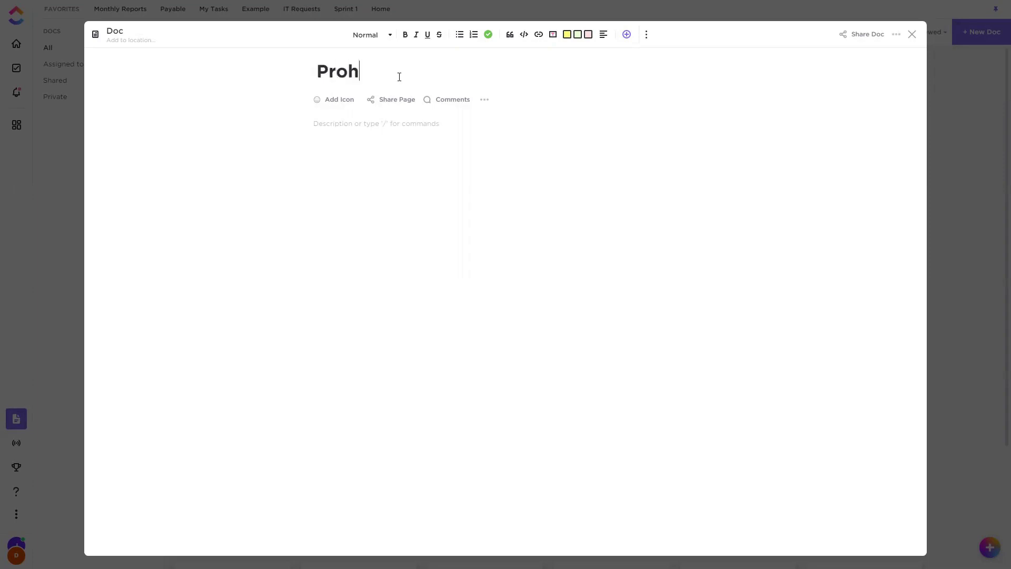
key(BackSpace)
text(ject Management Best Practices)
key(Return)
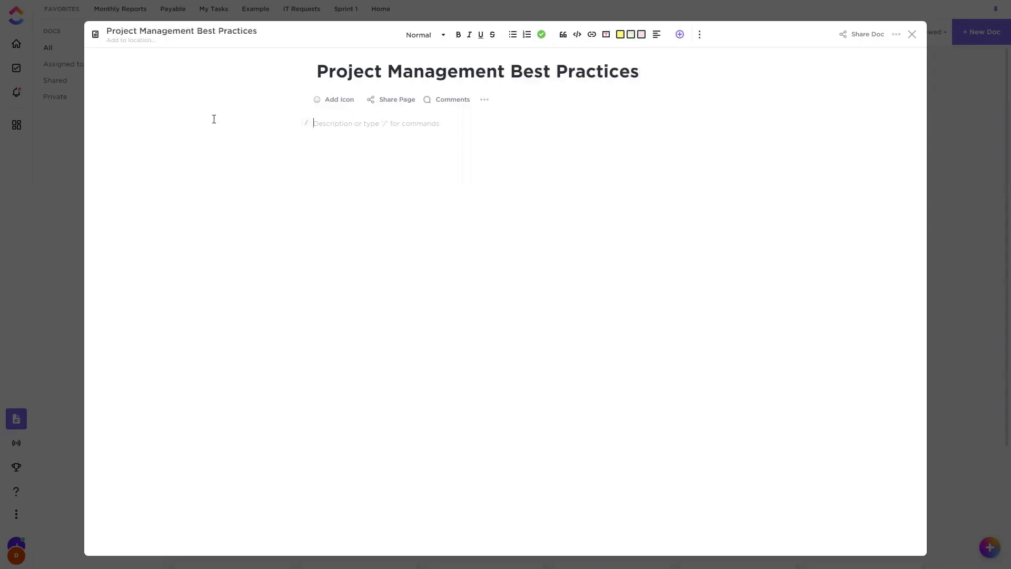
Add two pages named Part 1 and Part 2 to the doc
mouse_move(103, 84)
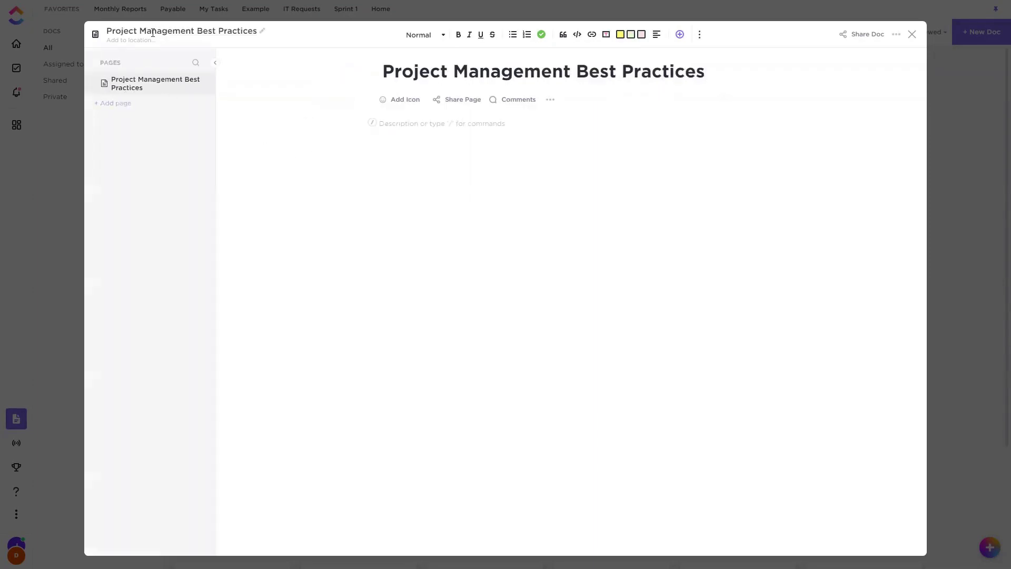
click(112, 102)
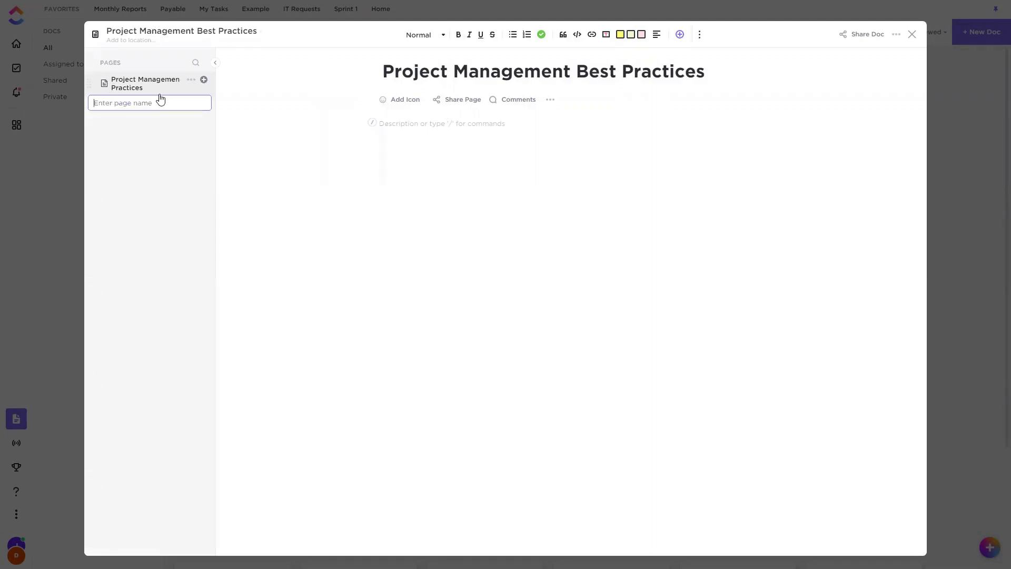
text(Part 1)
key(Return)
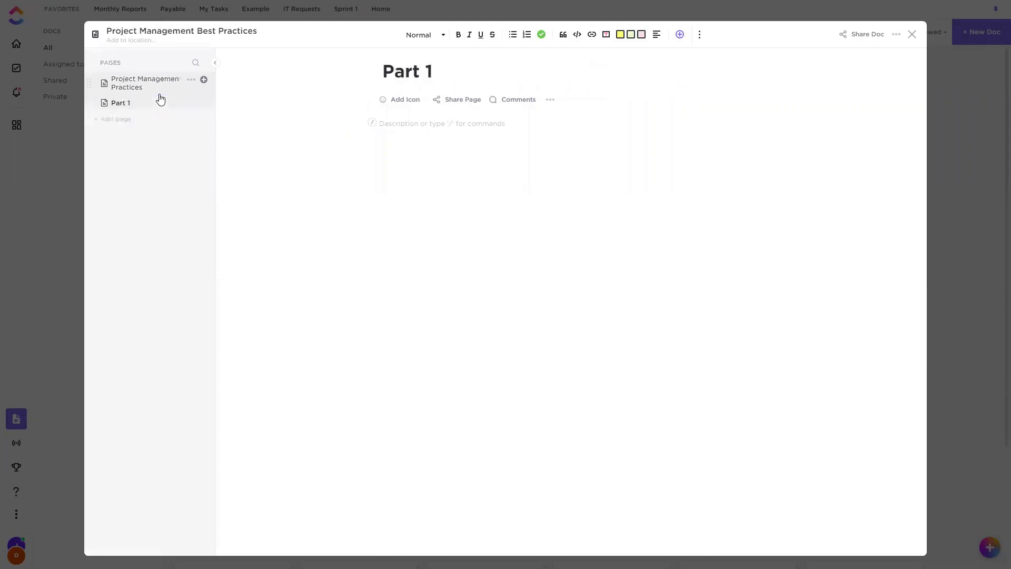
click(105, 113)
text(Part 2)
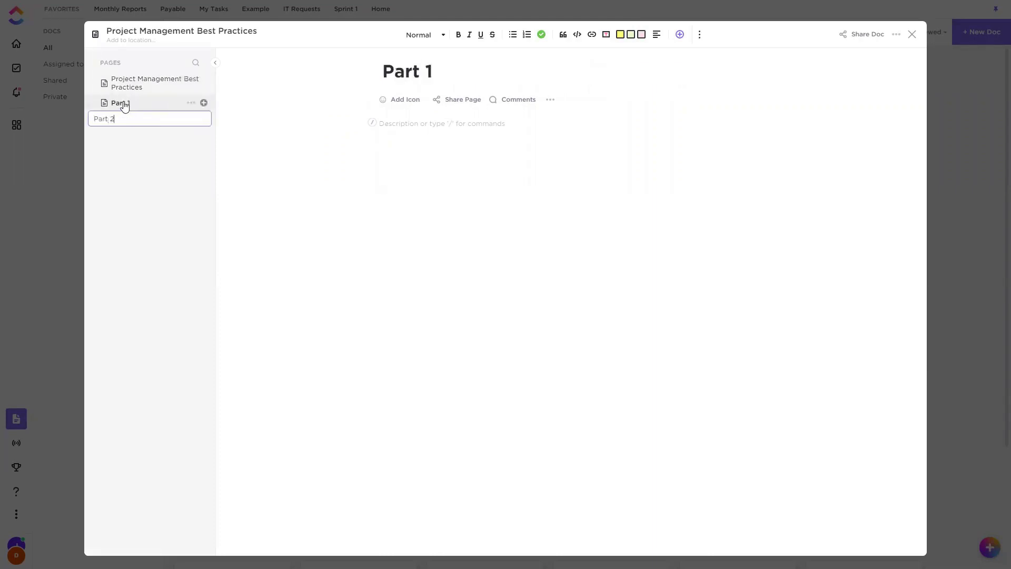
key(Return)
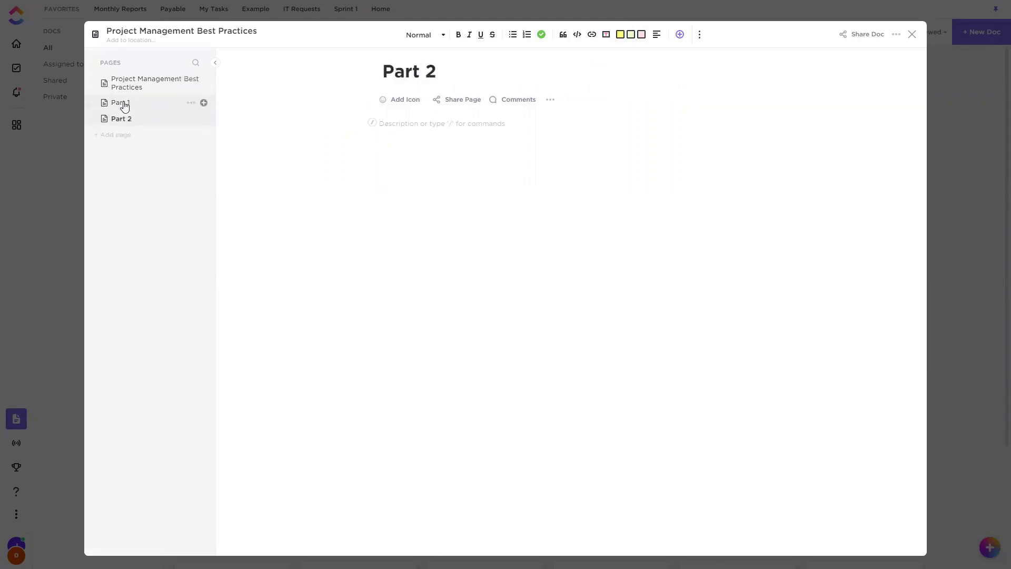
Retitle the doc's first page, Project Management Best Practices, as Intro
click(148, 75)
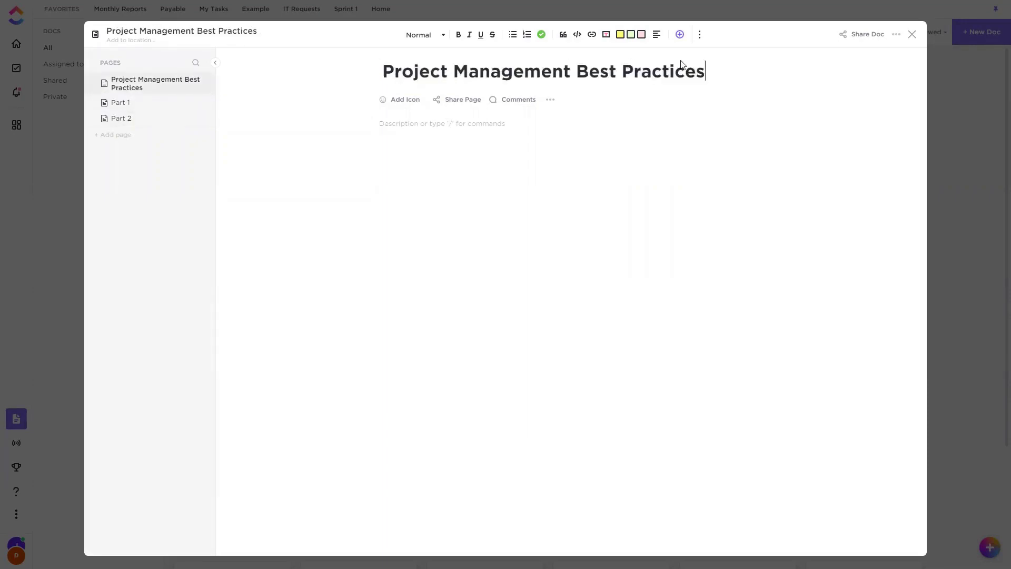
drag(705, 70, 383, 72)
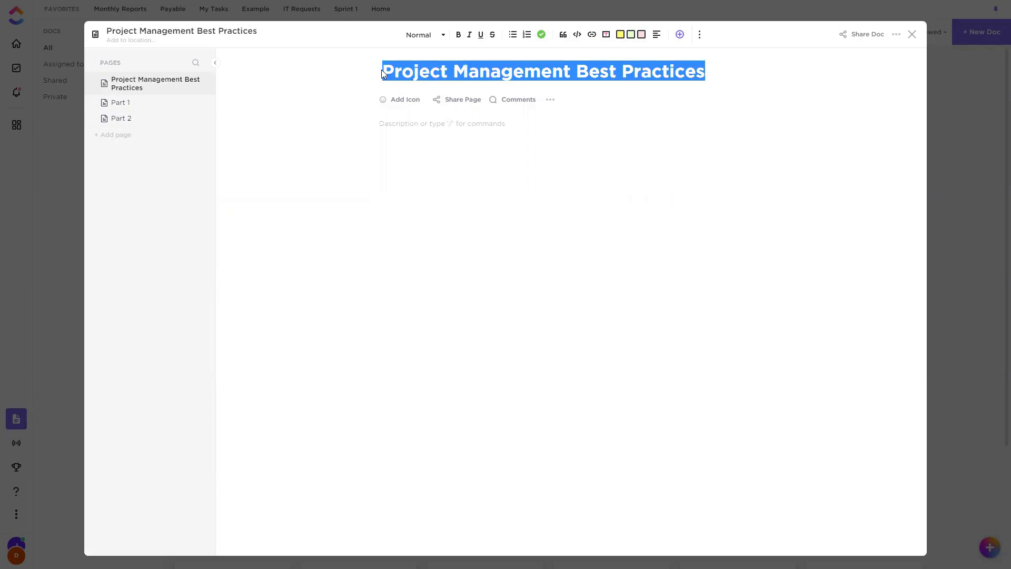
text(Intro)
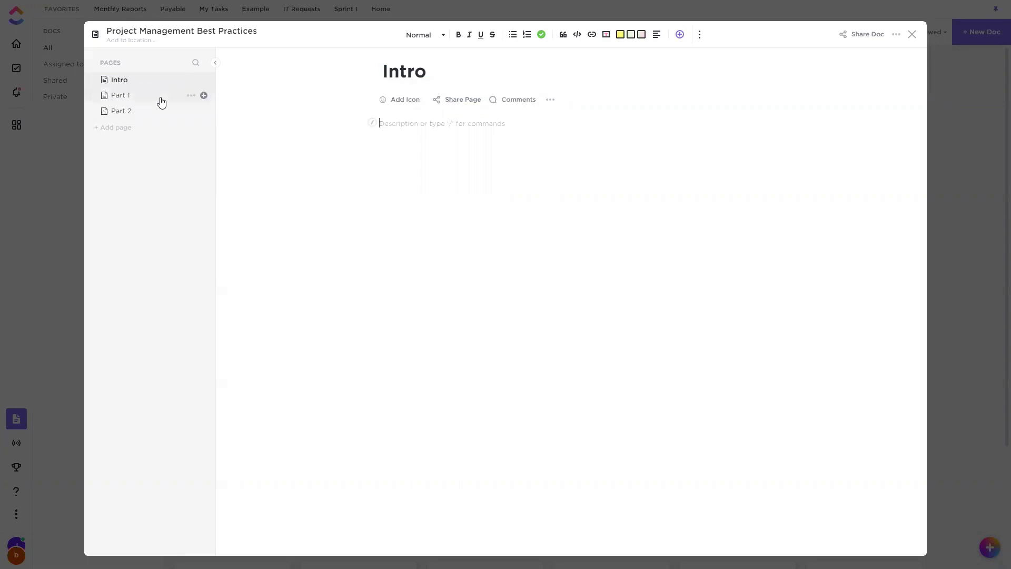
Add the subpages Stages of PM and Stage 1: Initiation under the Part 1 page
click(203, 95)
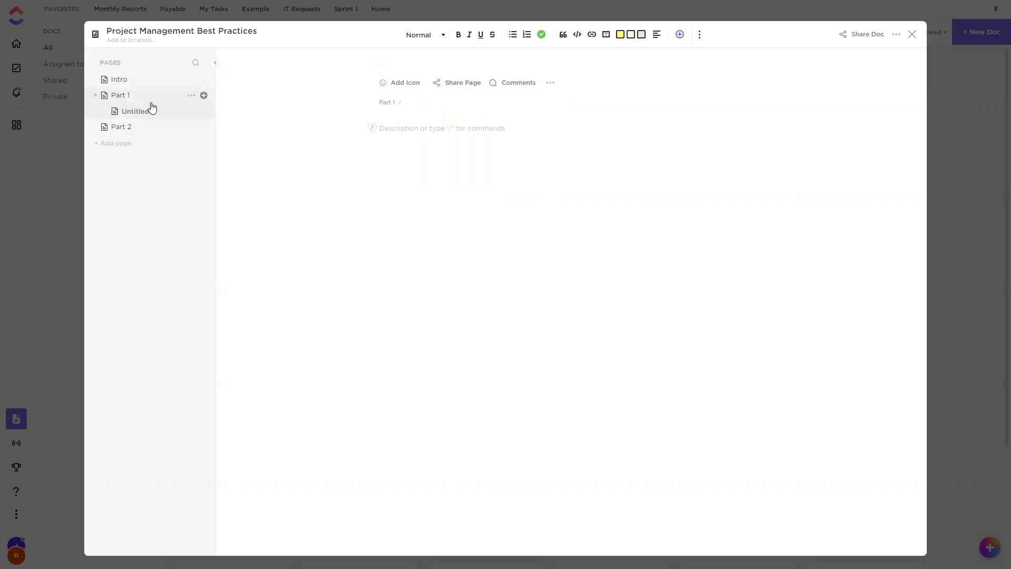
text(Stages of PM)
key(Return)
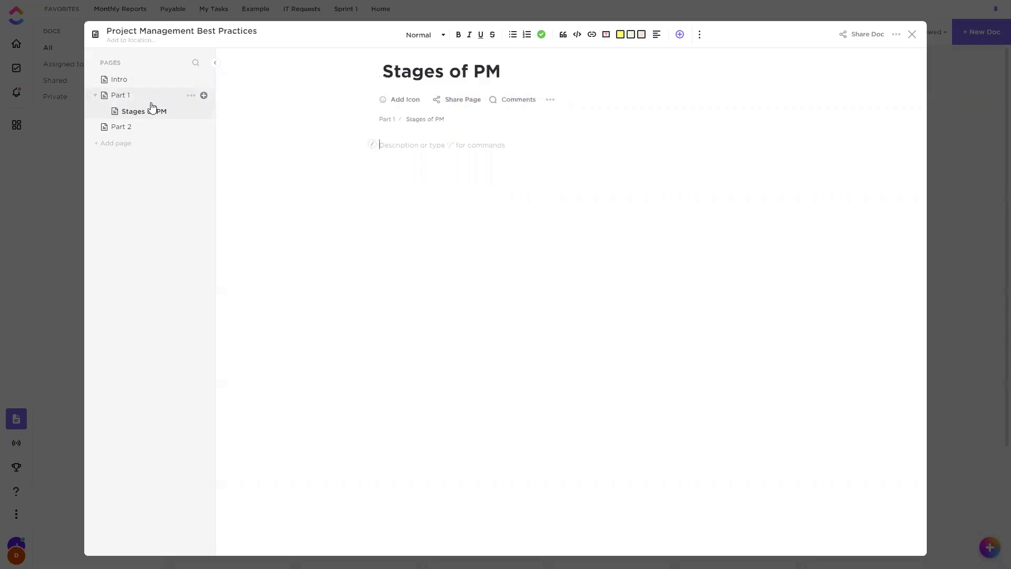
click(204, 111)
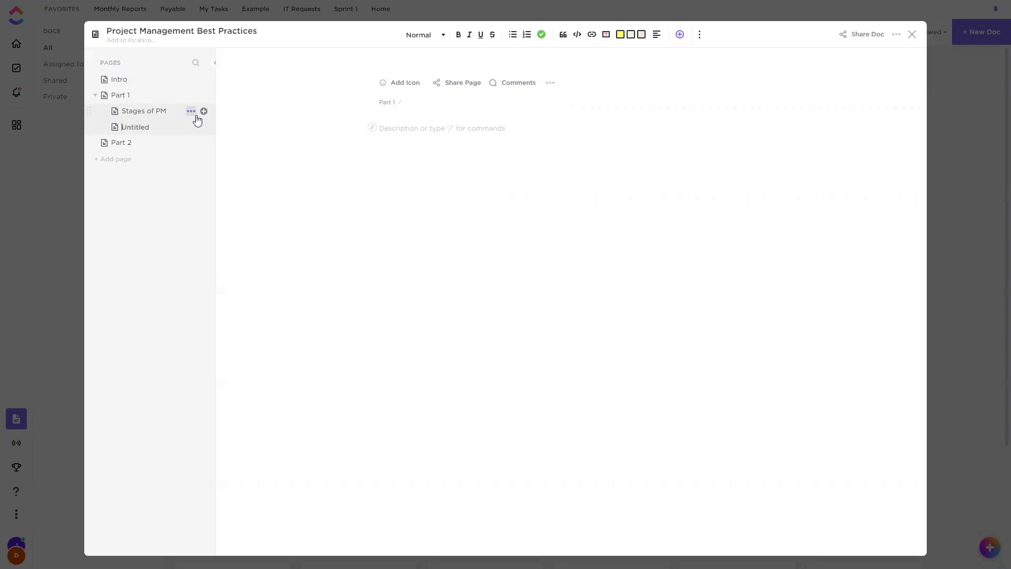
text(Stage1: Initiation)
key(Left)
key(Left)
key(Return)
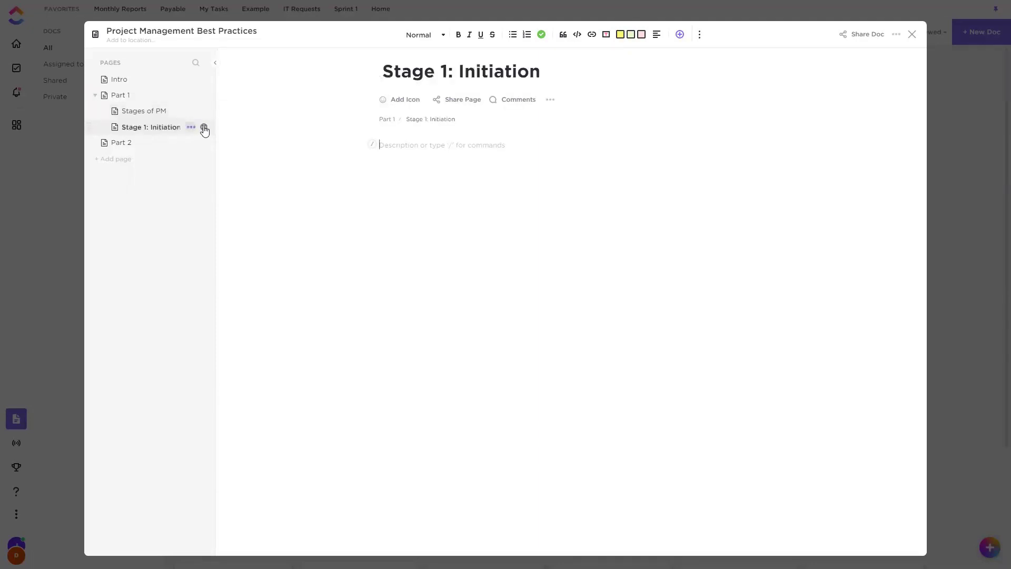
Nest a subpage named Blank page under Stage 1: Initiation
click(204, 128)
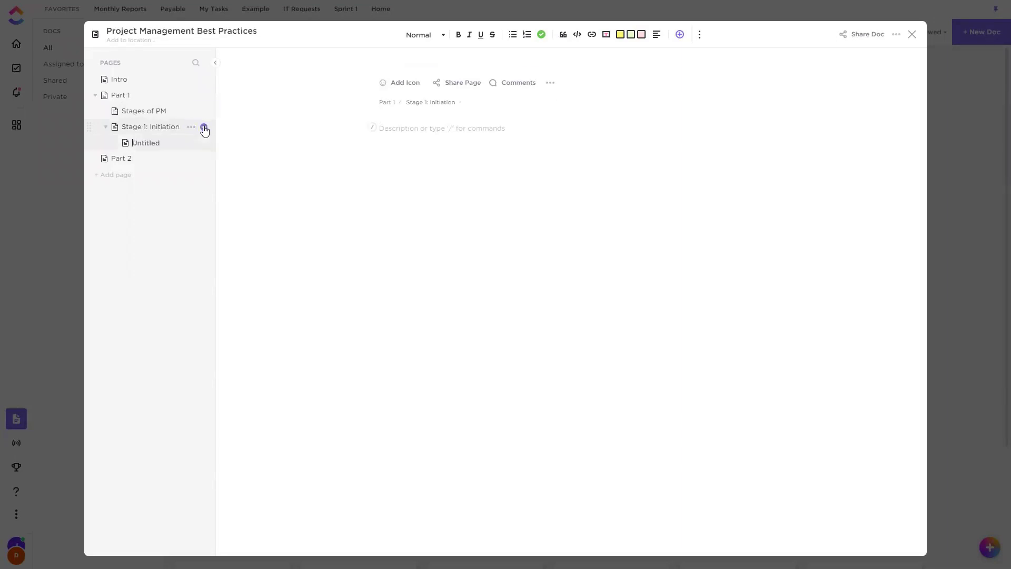
text(Blank page)
key(Return)
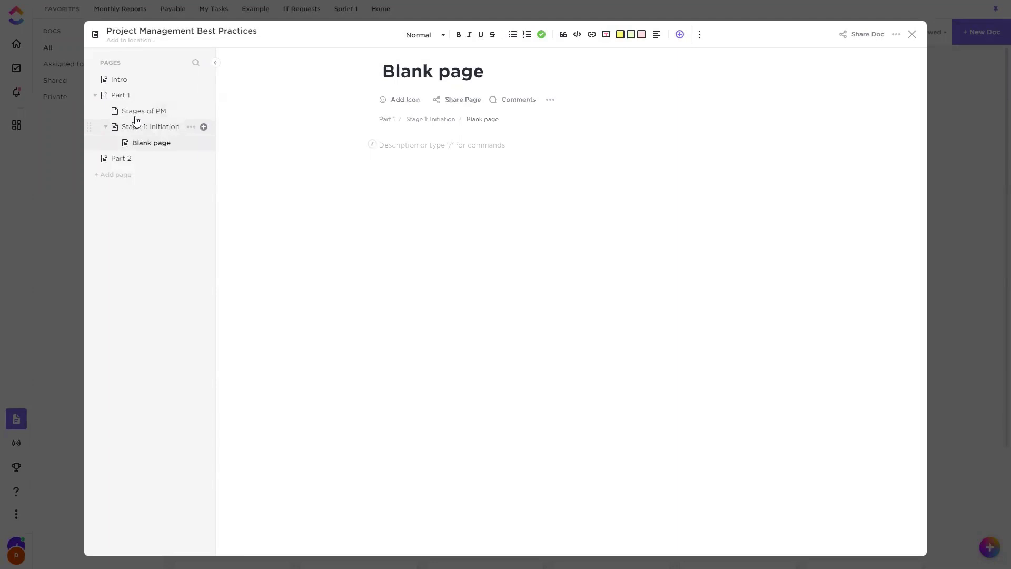
Collapse and re-expand the Stage 1: Initiation and Part 1 branches to check the page hierarchy
click(105, 128)
click(106, 128)
click(105, 128)
click(95, 96)
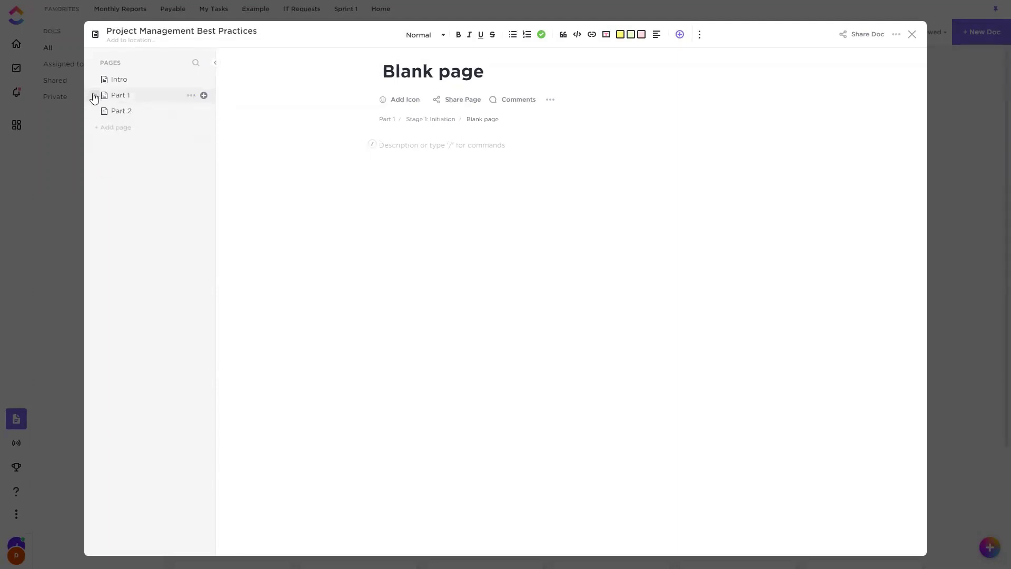
click(95, 96)
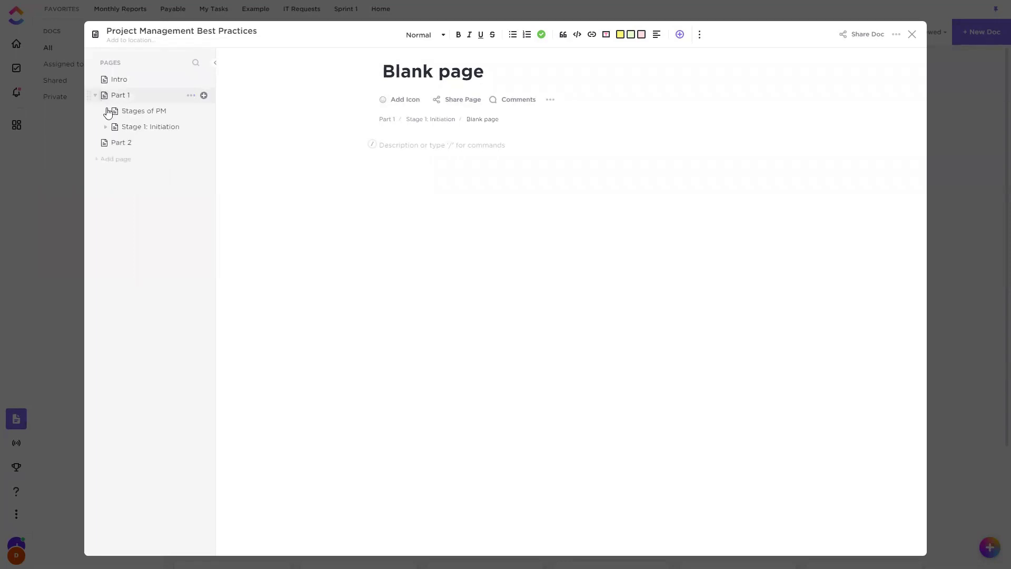
click(105, 128)
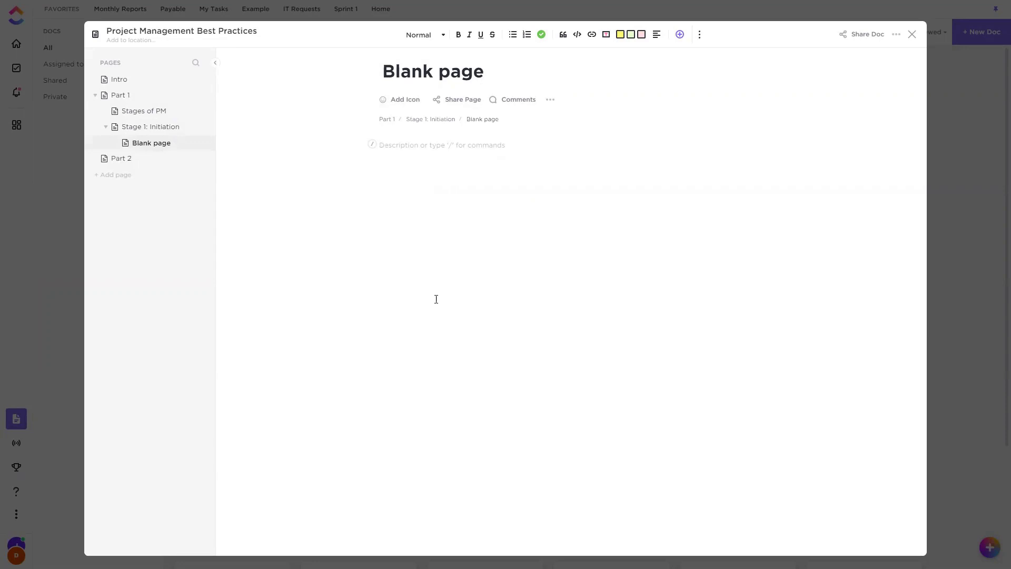
Write "Text!" in the body of Blank page and leave empty lines below it
text(Test!)
key(Return)
key(Return)
key(BackSpace)
key(BackSpace)
key(BackSpace)
key(BackSpace)
key(BackSpace)
text(xt!)
key(Return)
key(Return)
key(Return)
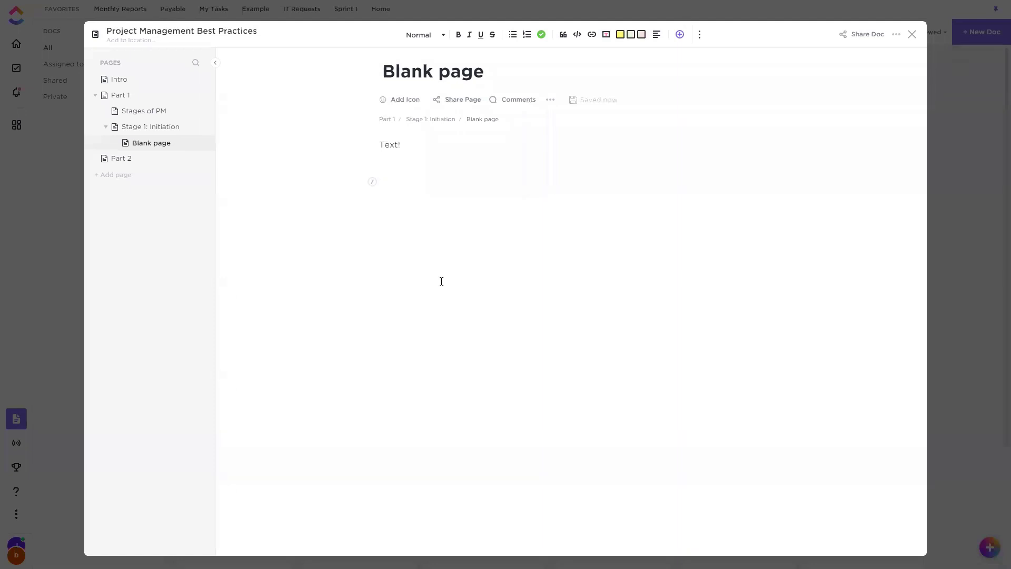
Browse the slash commands available in Blank page, from formatting to embeds and task actions, without inserting any
text(/)
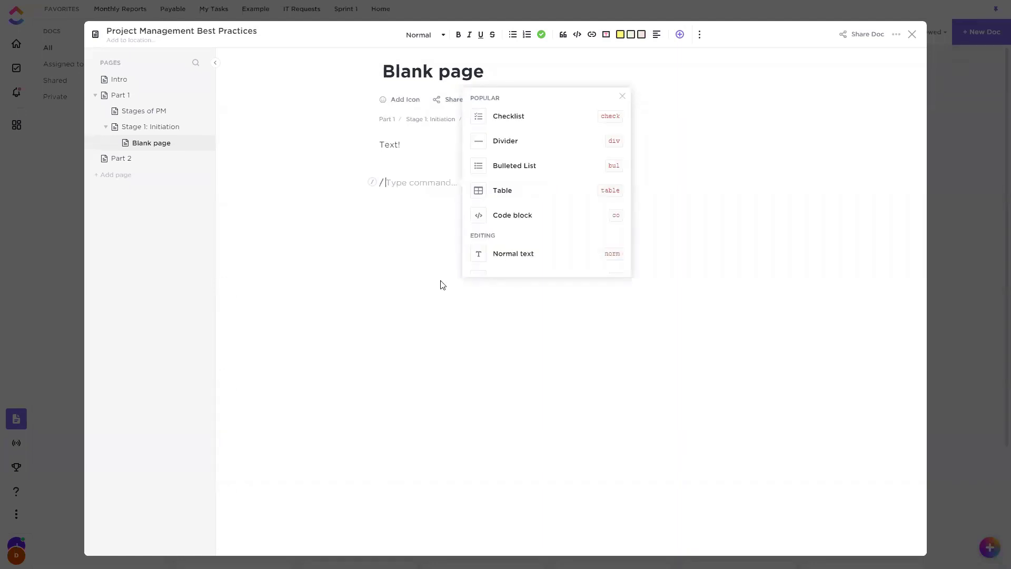
scroll(548, 144, down, 10)
scroll(538, 211, down, 6)
scroll(521, 237, up, 5)
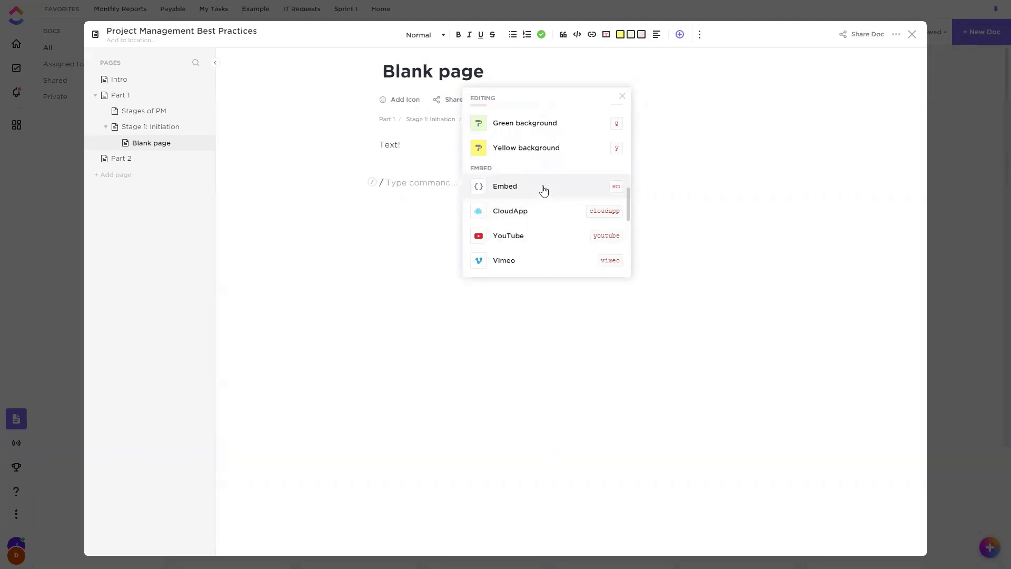
scroll(542, 174, down, 2)
scroll(527, 225, down, 1)
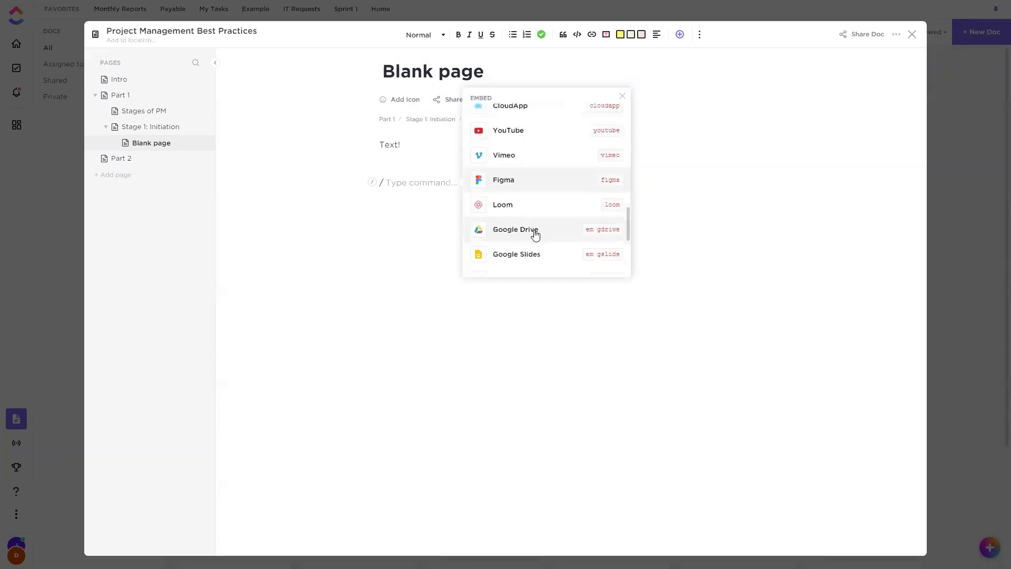
scroll(535, 227, down, 1)
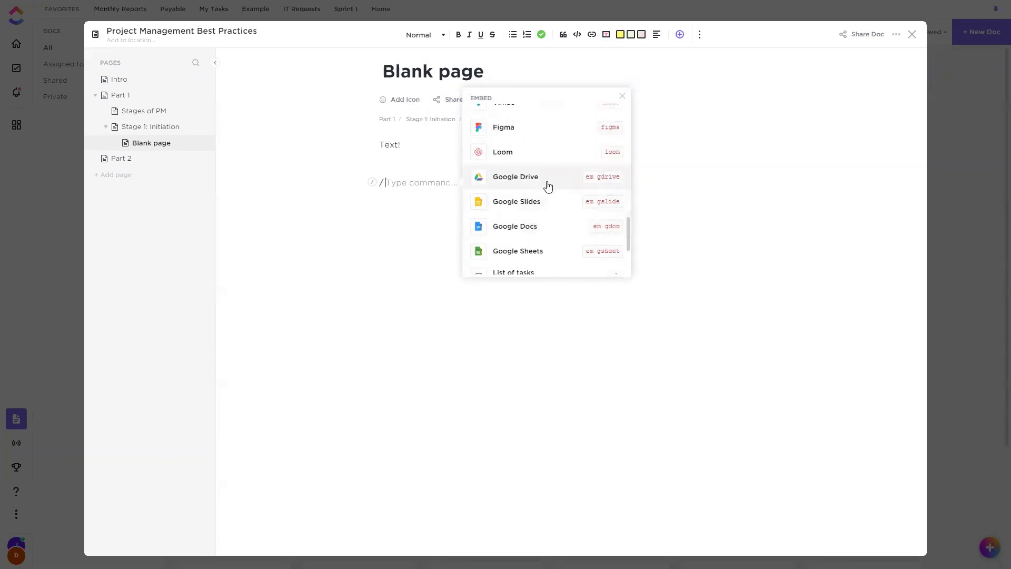
scroll(546, 185, down, 1)
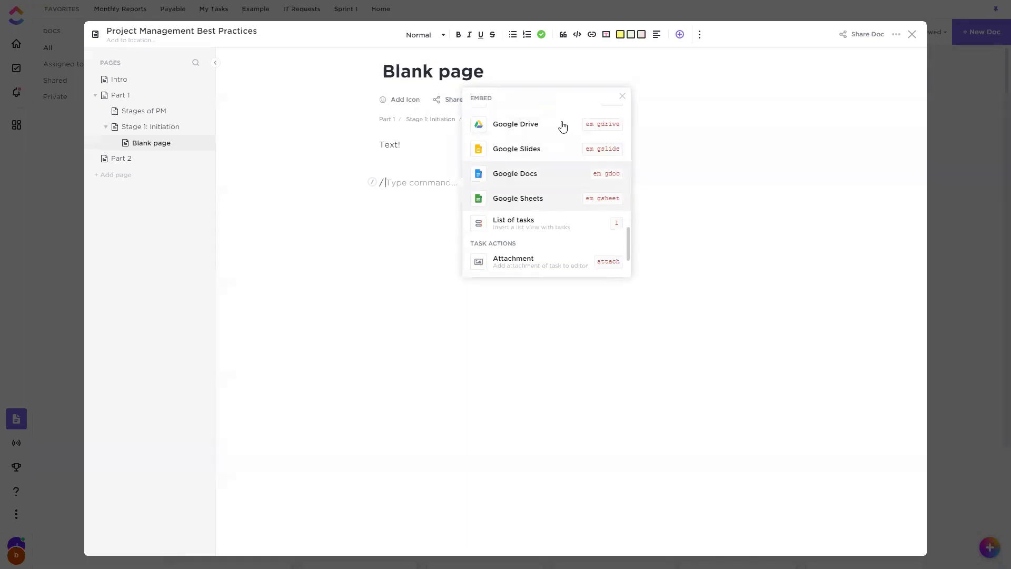
scroll(558, 179, down, 1)
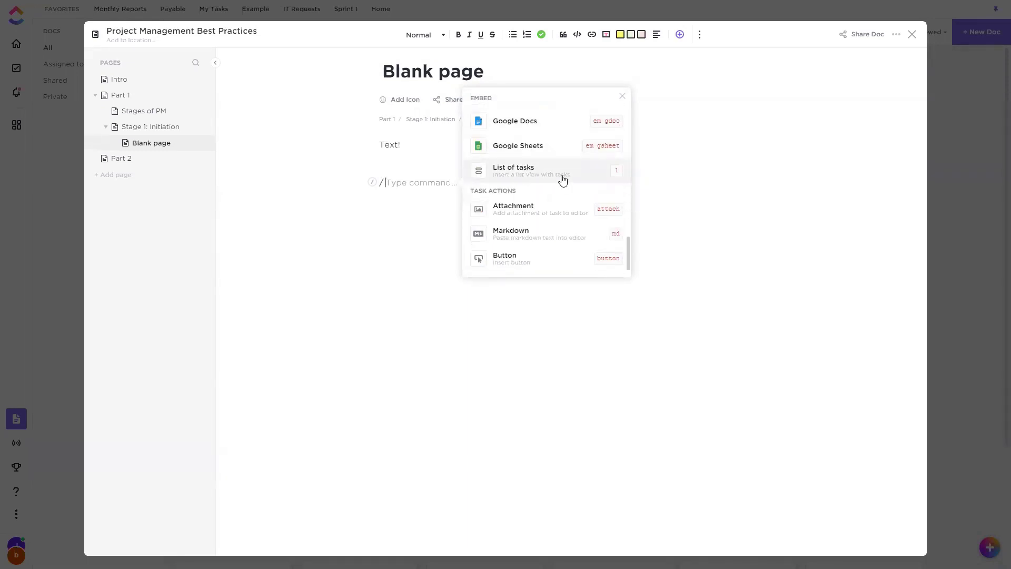
scroll(547, 211, down, 1)
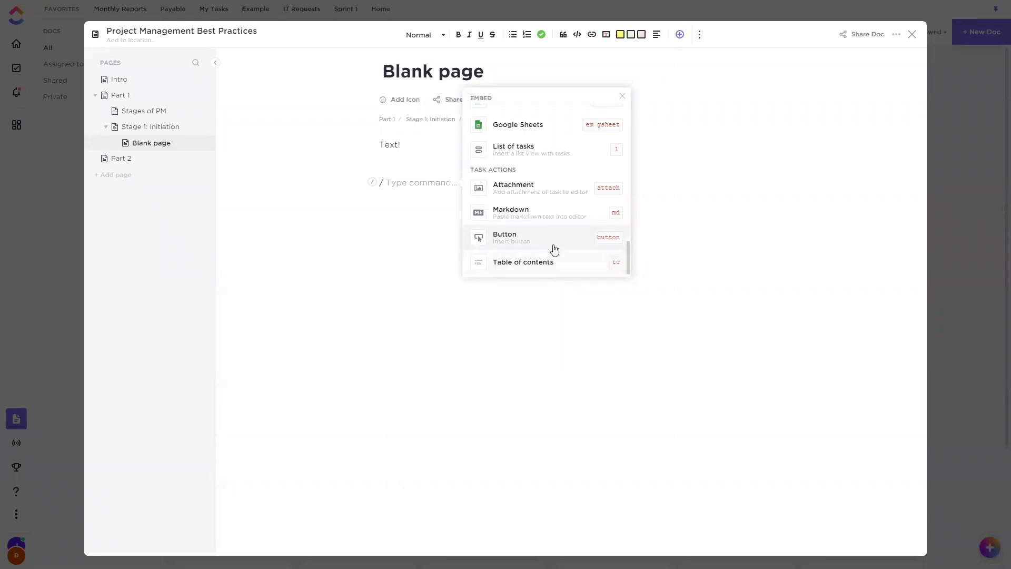
scroll(538, 232, up, 6)
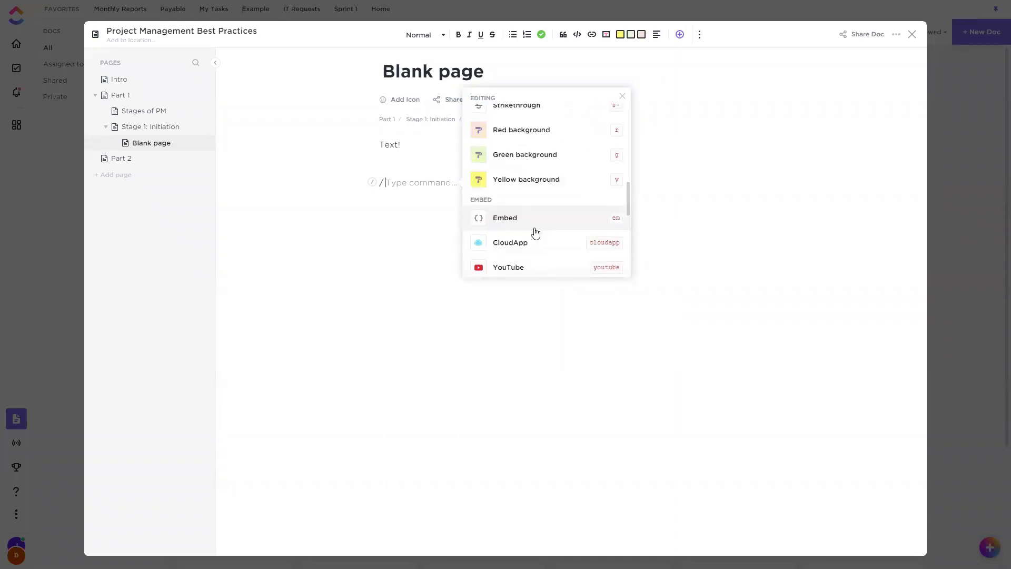
scroll(529, 241, up, 6)
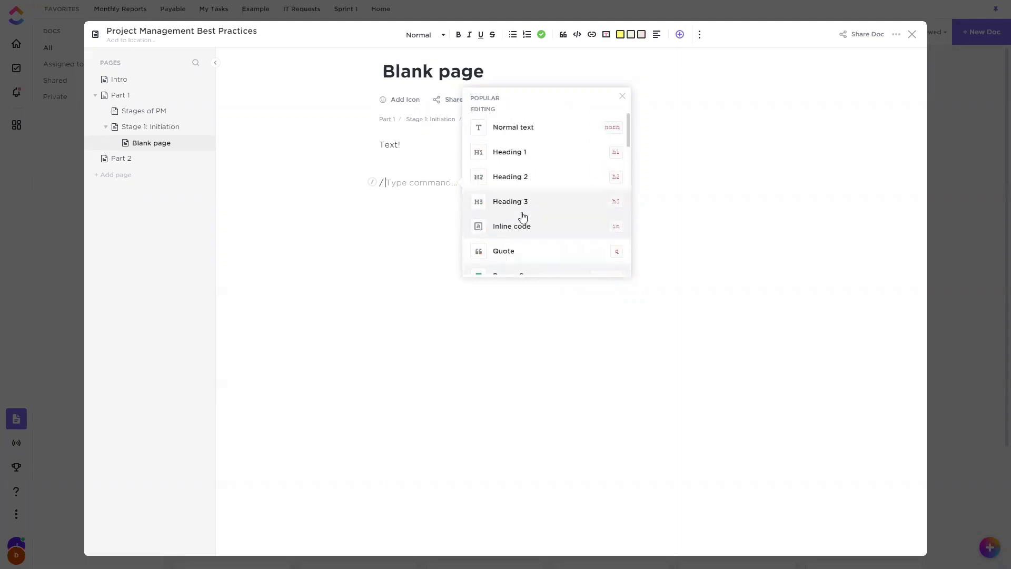
scroll(544, 176, up, 2)
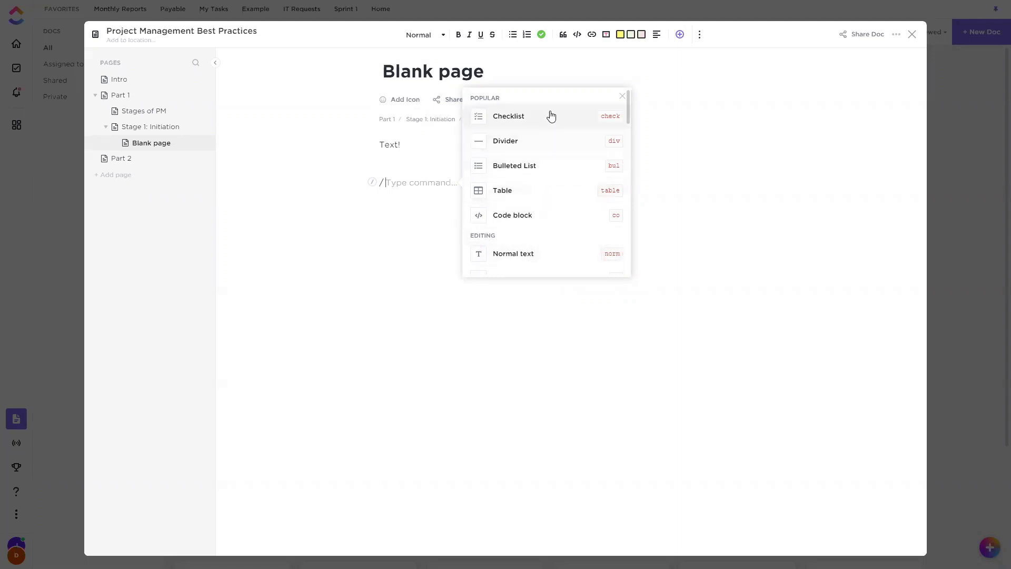
click(716, 201)
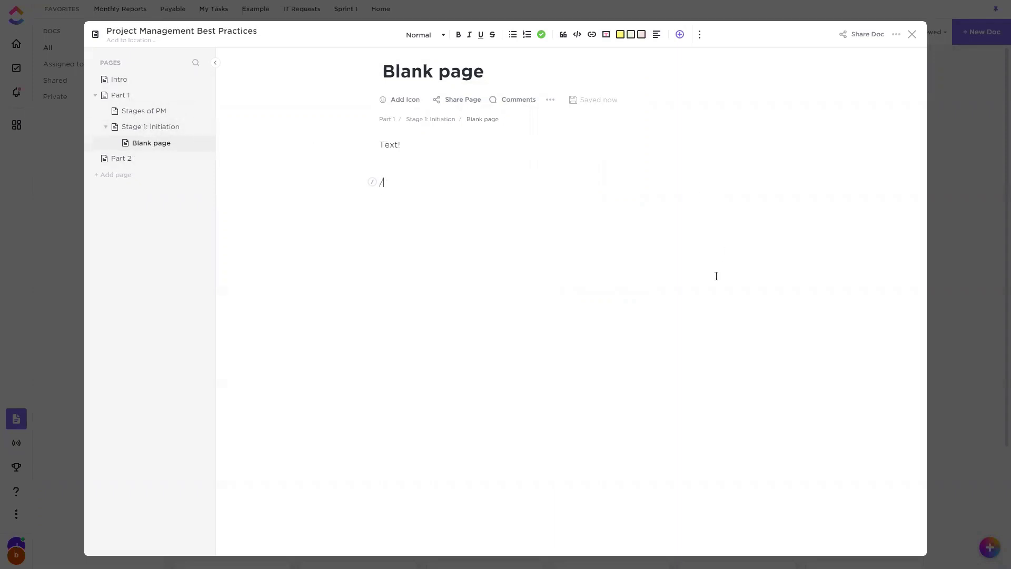
Close the Project Management Best Practices doc, open its sharing settings and look through the individual people it can be shared with
click(912, 34)
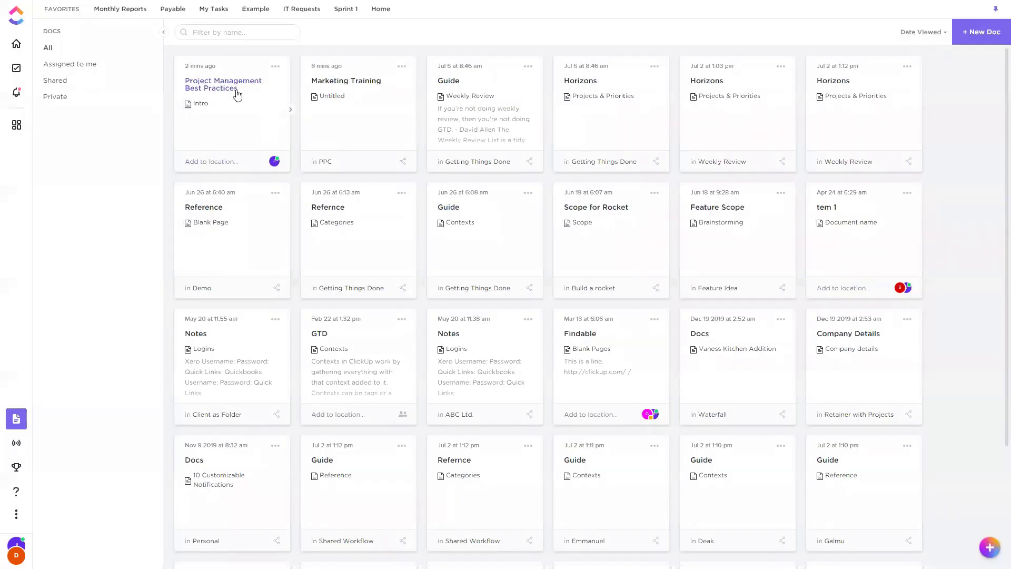
click(204, 162)
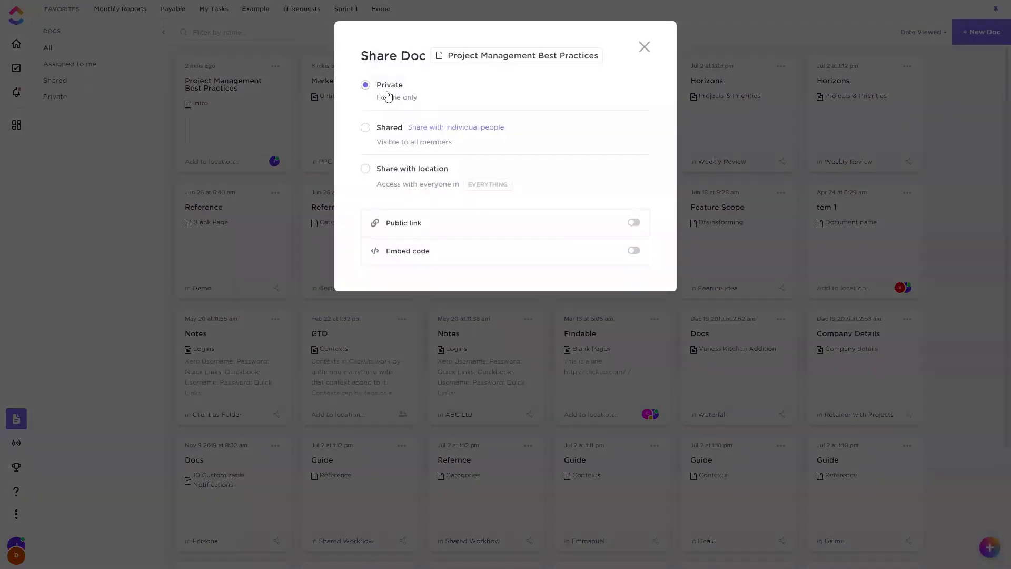
click(375, 129)
click(451, 129)
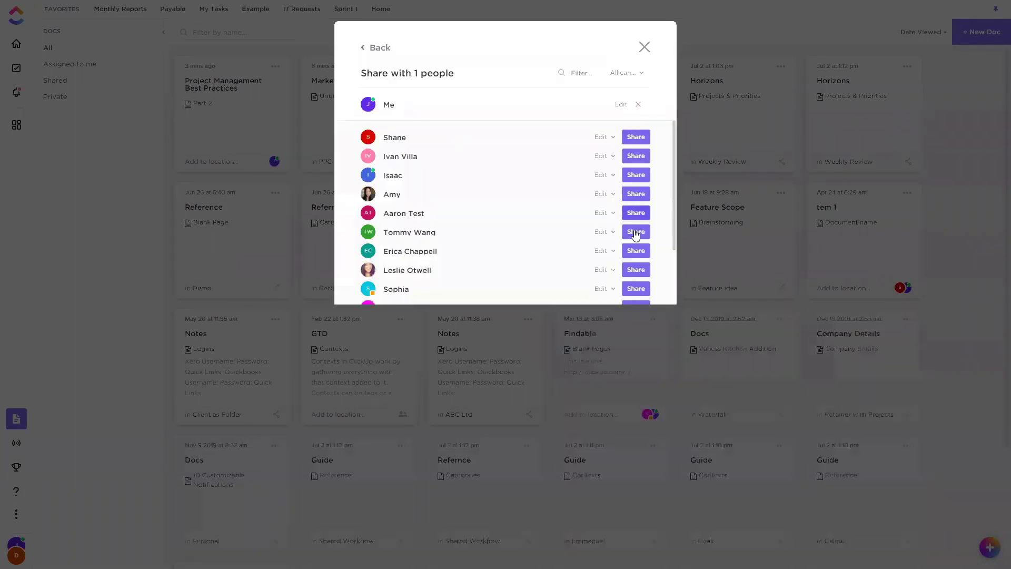
click(374, 49)
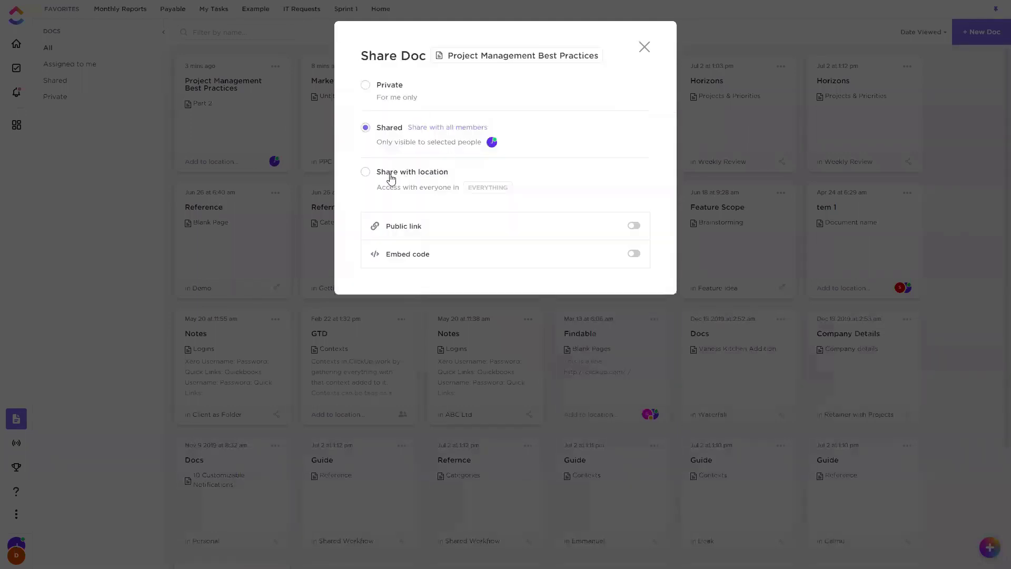
Share the Project Management Best Practices doc by location with everyone in the Project Management Styles space and close the sharing settings
click(391, 177)
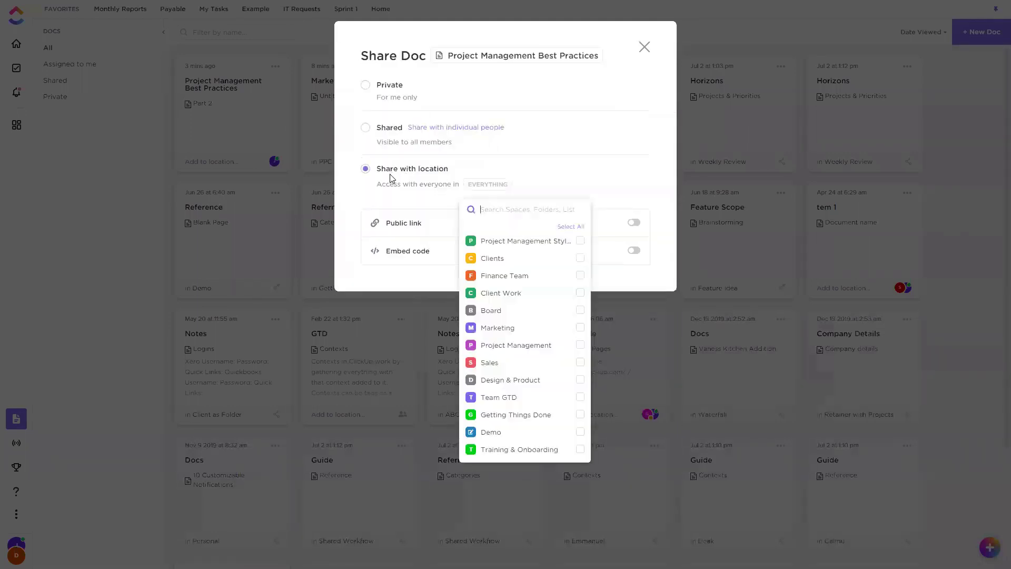
click(424, 194)
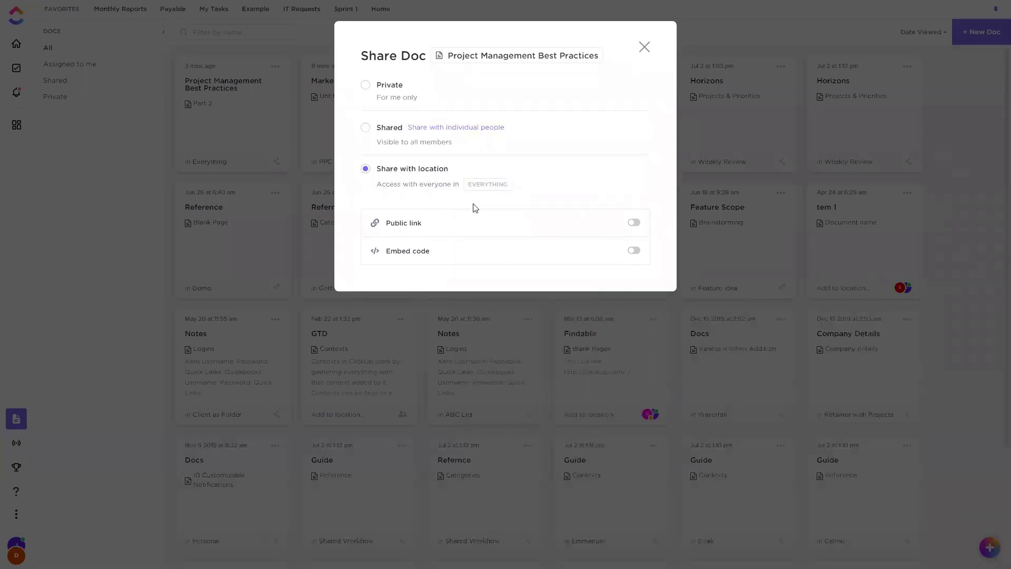
click(481, 188)
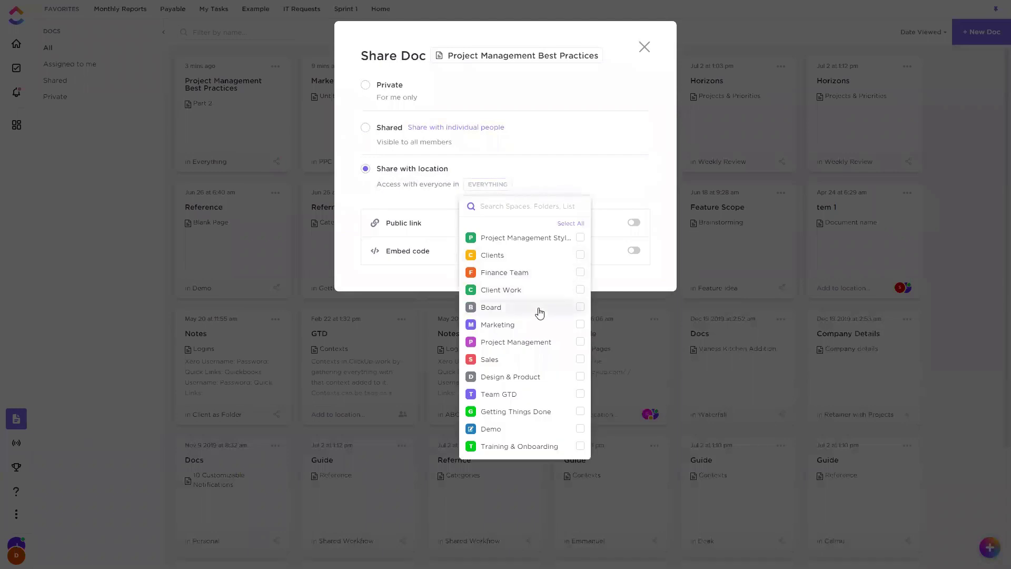
click(580, 239)
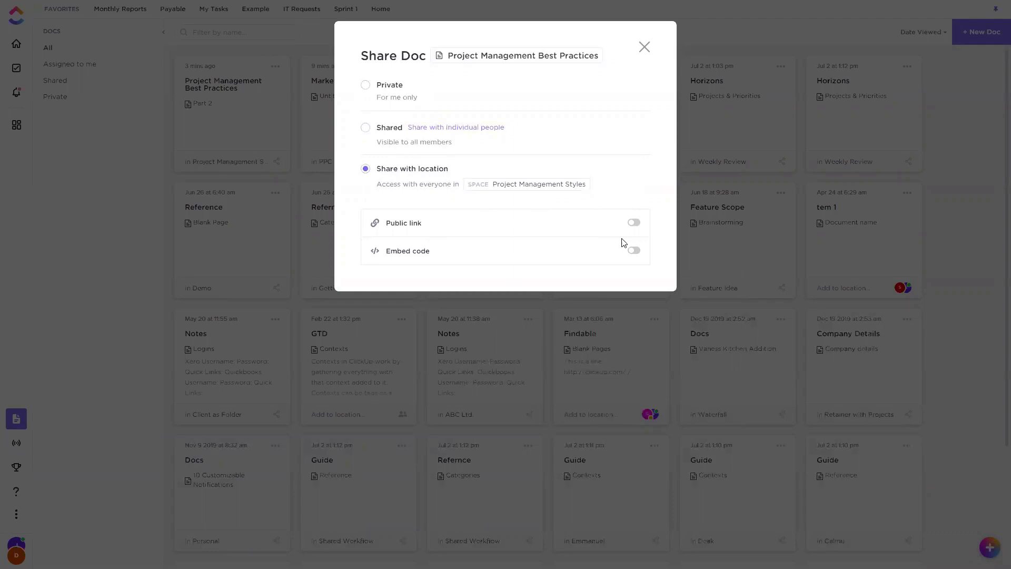
click(644, 46)
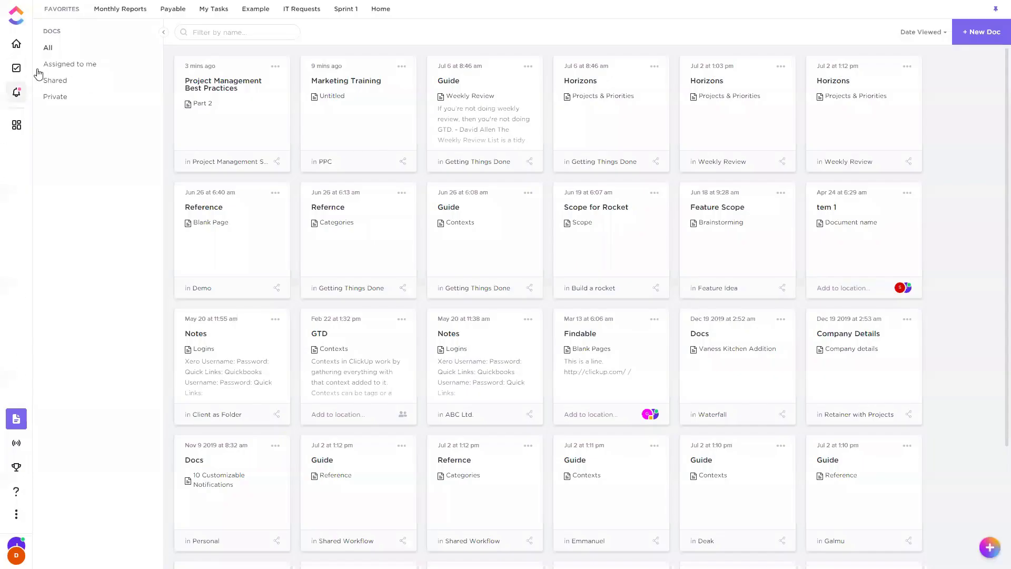
Reveal the hidden spaces and open Project Management Styles to check that it holds the Project Management Best Practices doc
click(19, 72)
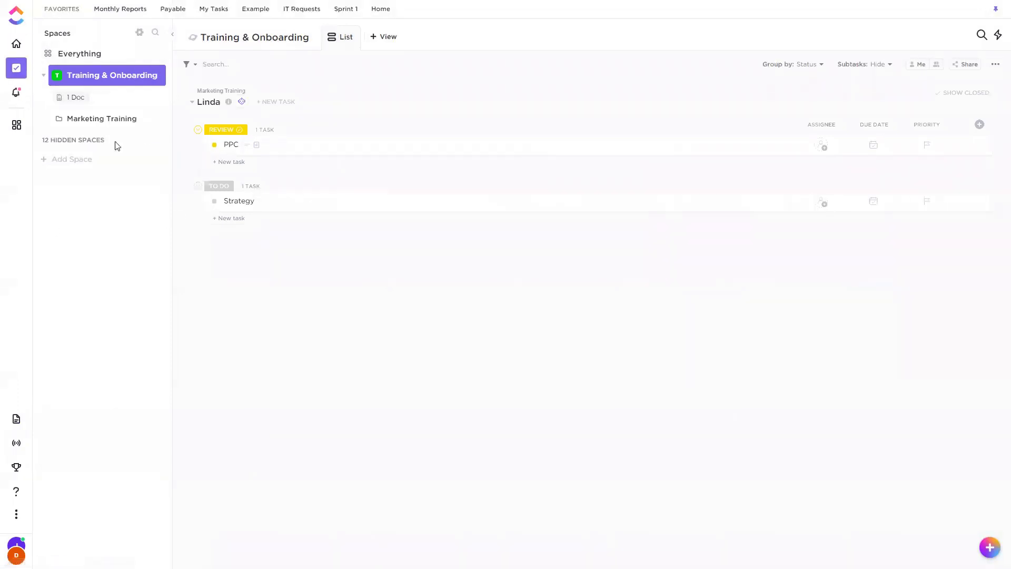
click(93, 140)
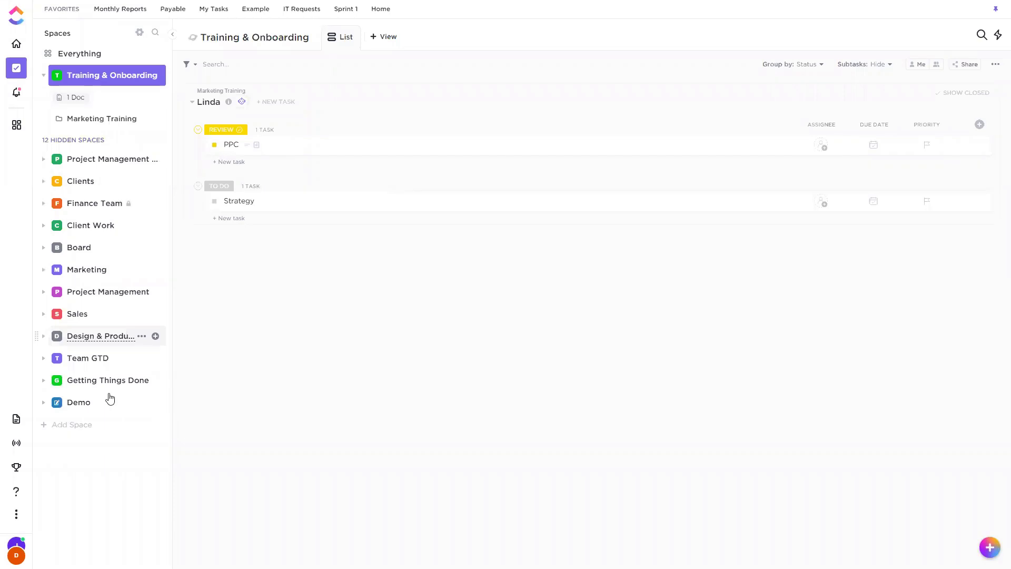
click(90, 159)
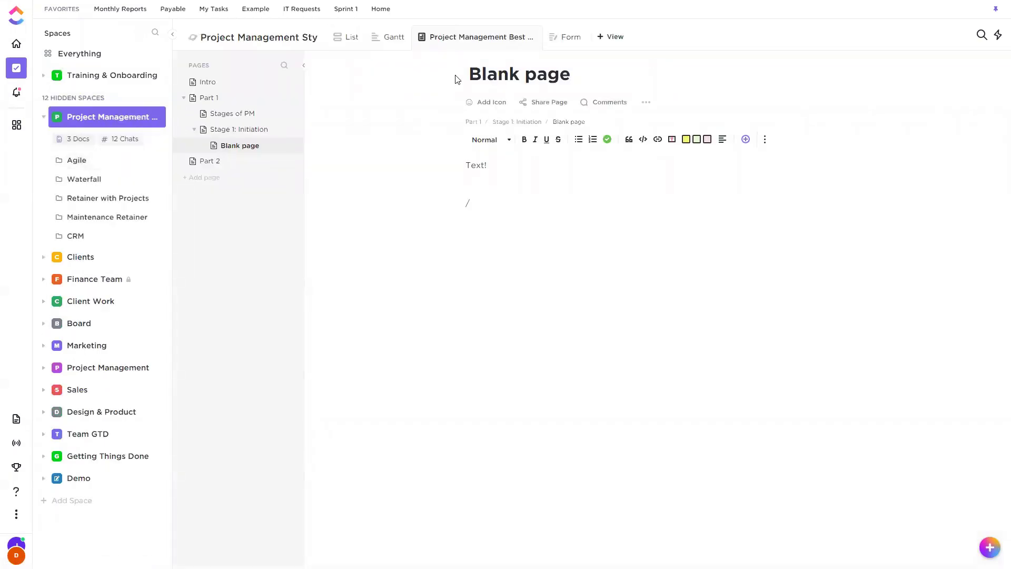
Return to the docs overview, open and close Project Management Best Practices, and follow the doc's location link to its space
click(24, 419)
click(248, 130)
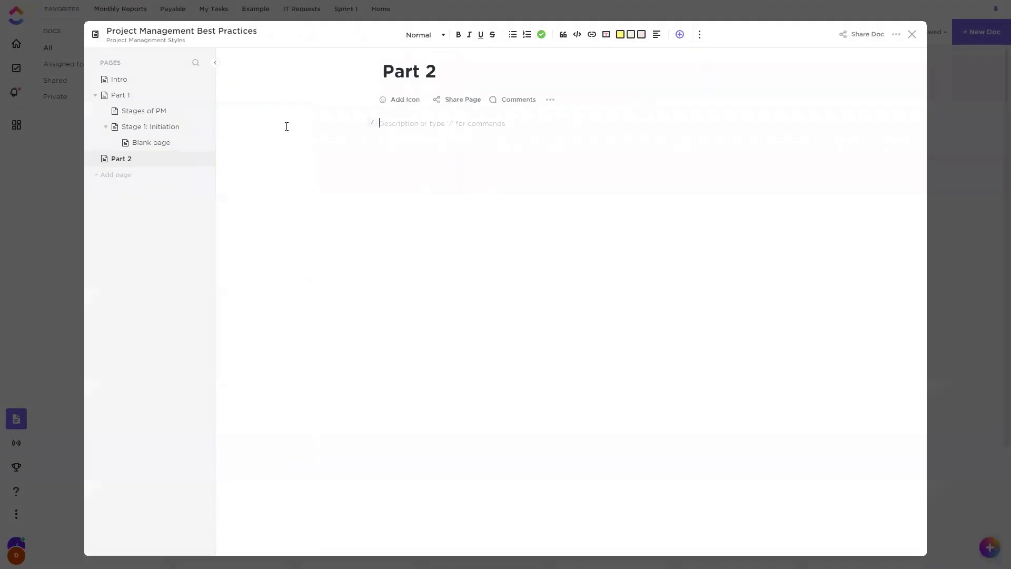
click(912, 34)
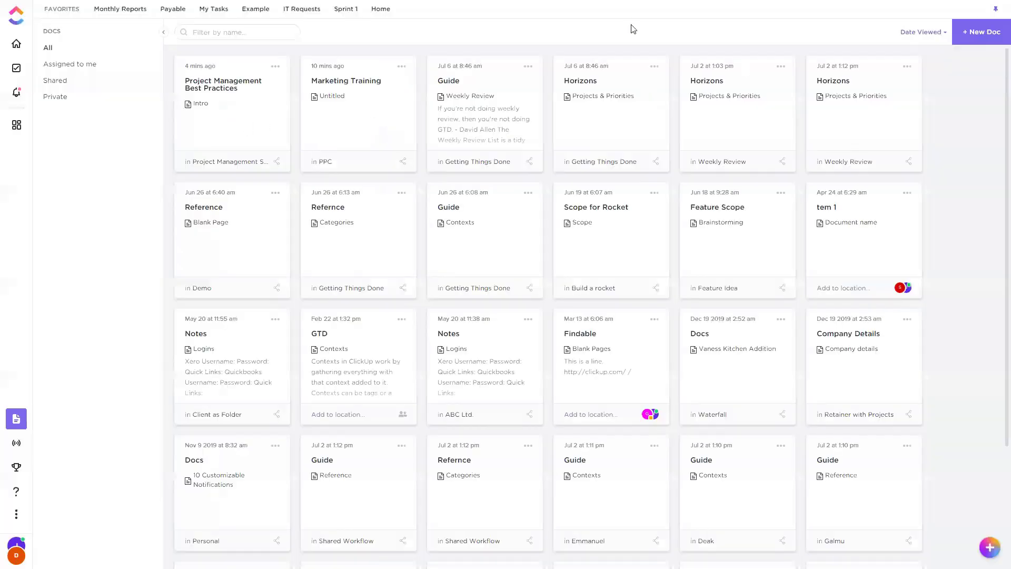
click(219, 161)
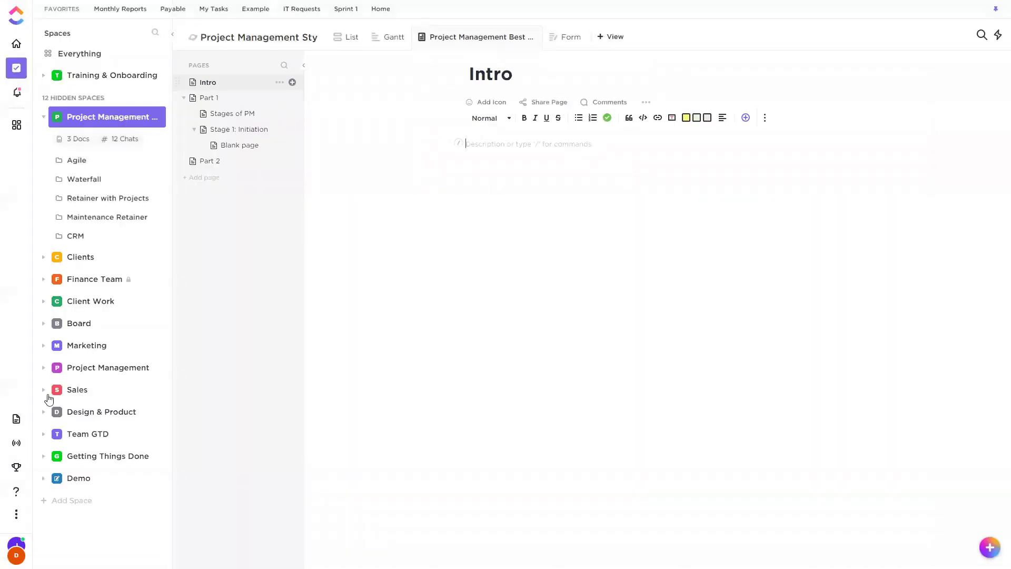
Reopen the sharing settings of Project Management Best Practices, try out its public link and embed code, and switch both off again
click(17, 418)
click(277, 163)
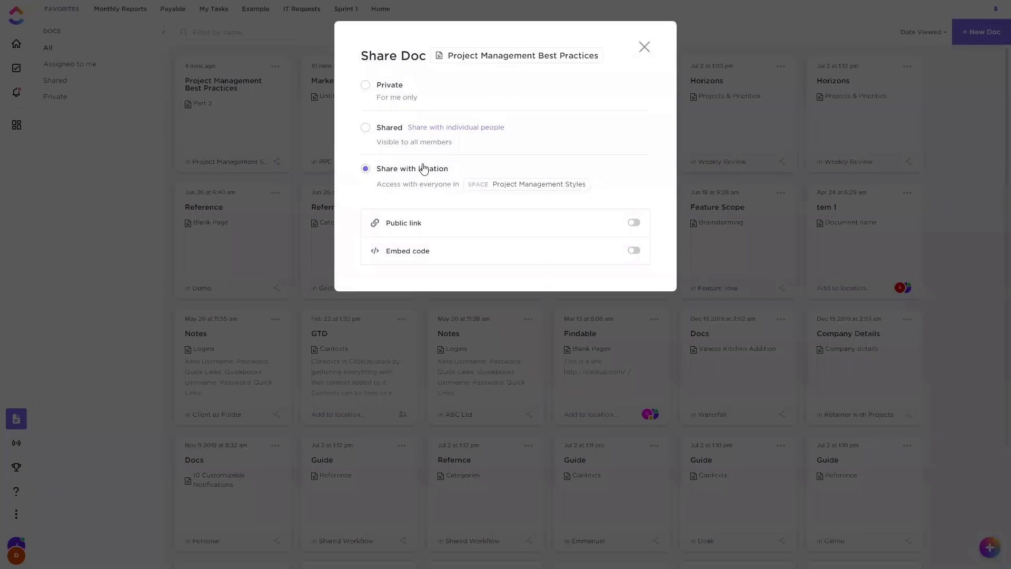
click(634, 222)
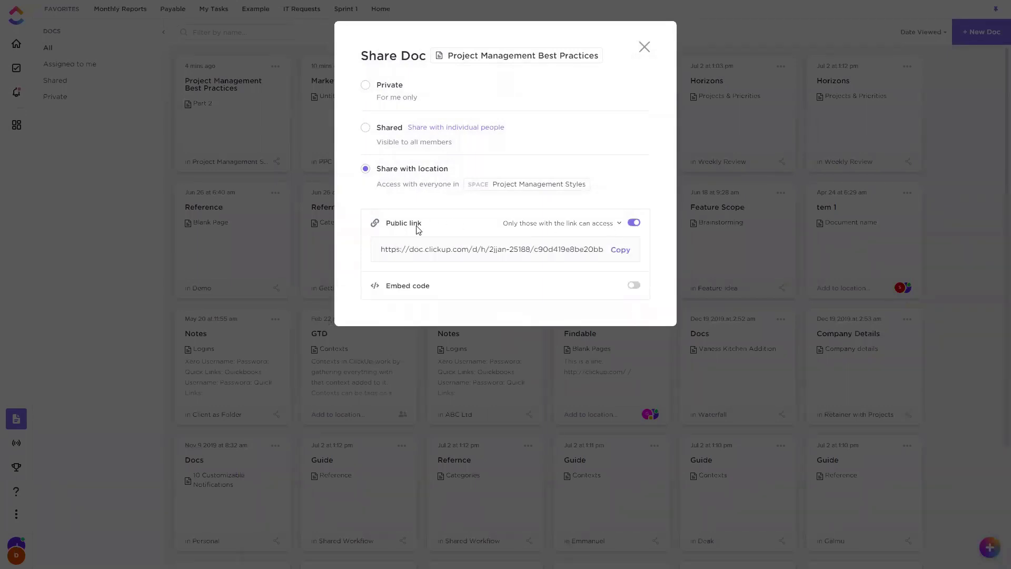
click(633, 285)
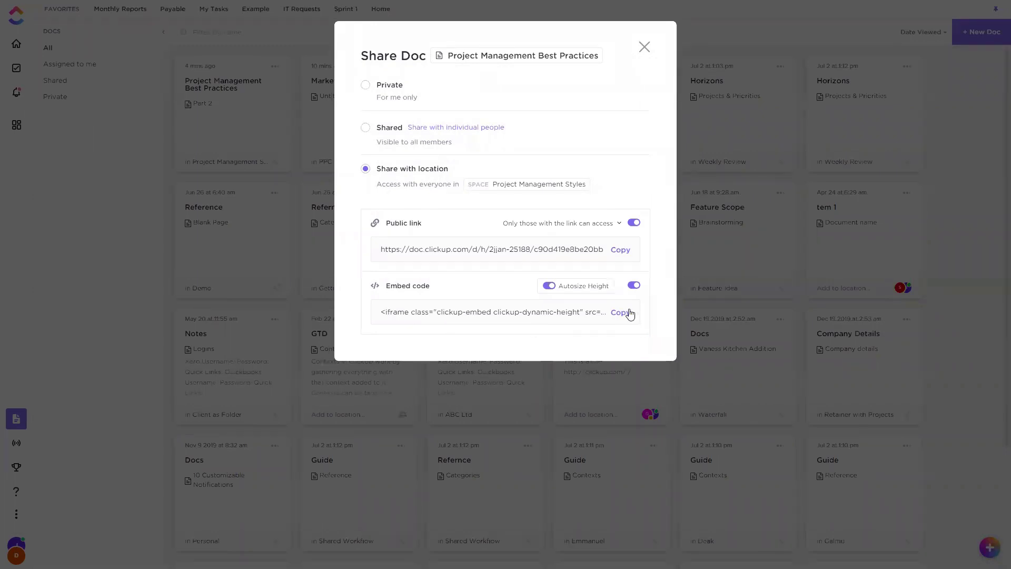
click(634, 287)
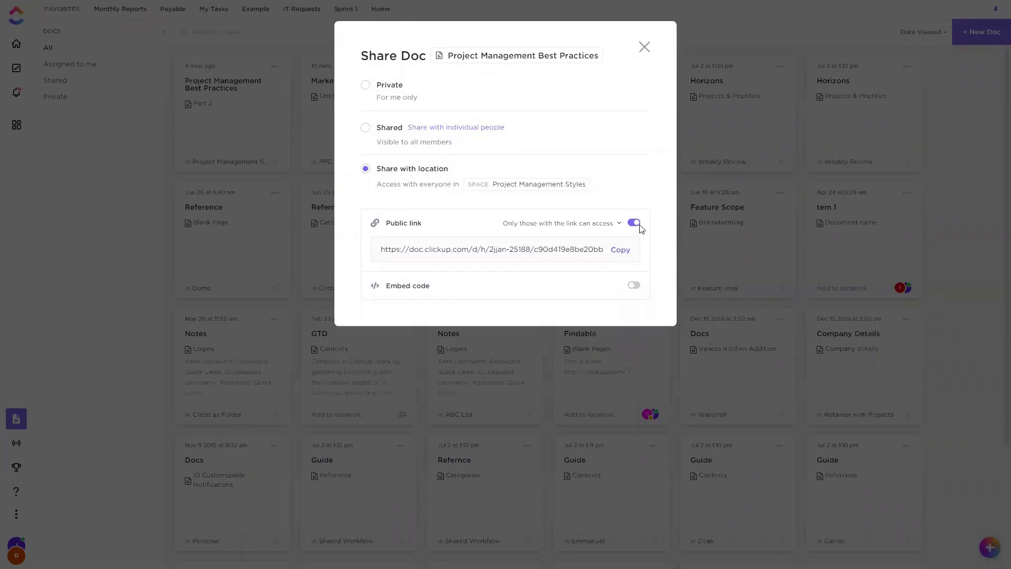
click(635, 222)
click(644, 47)
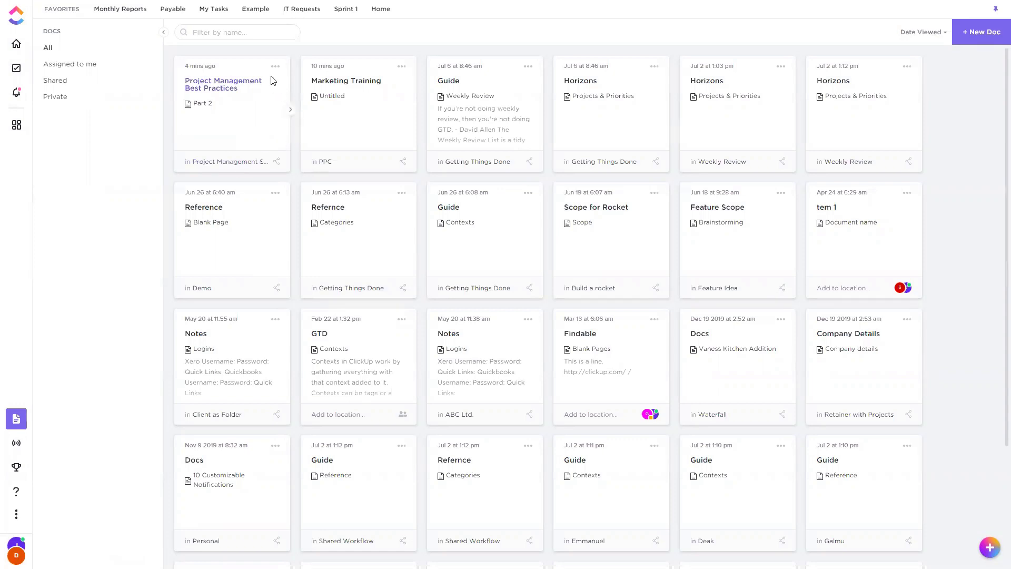
On Blank page in Project Management Best Practices, replace the stray slash with "Now do this:" and insert a checklist below it
click(231, 93)
click(140, 144)
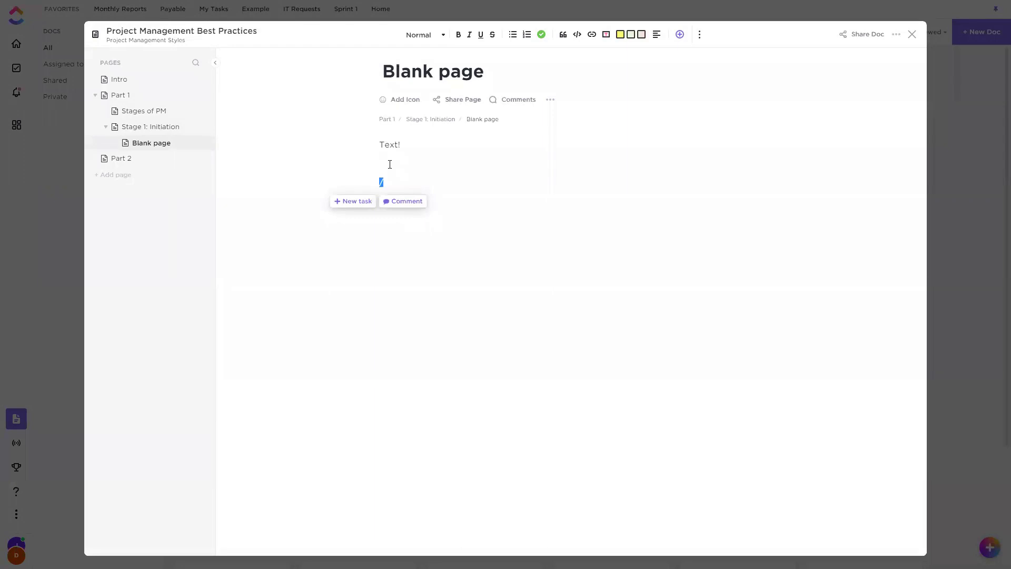
text(Now )
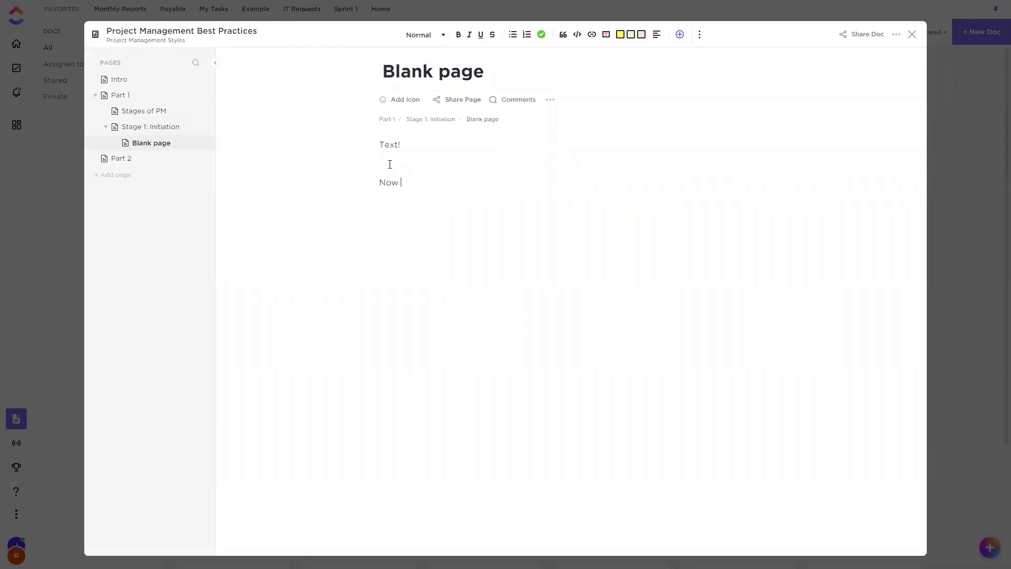
text(do this: / chec)
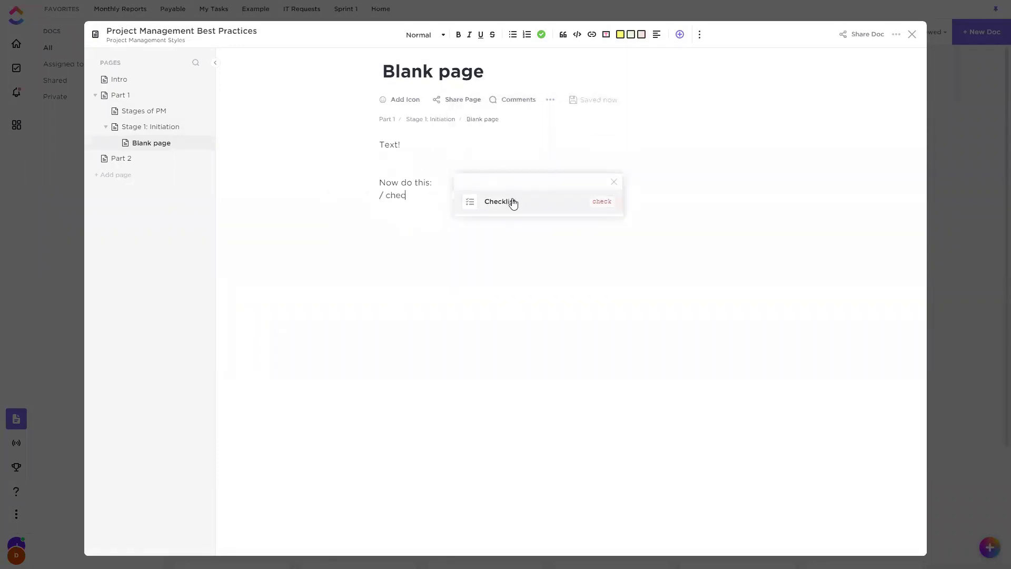
click(513, 202)
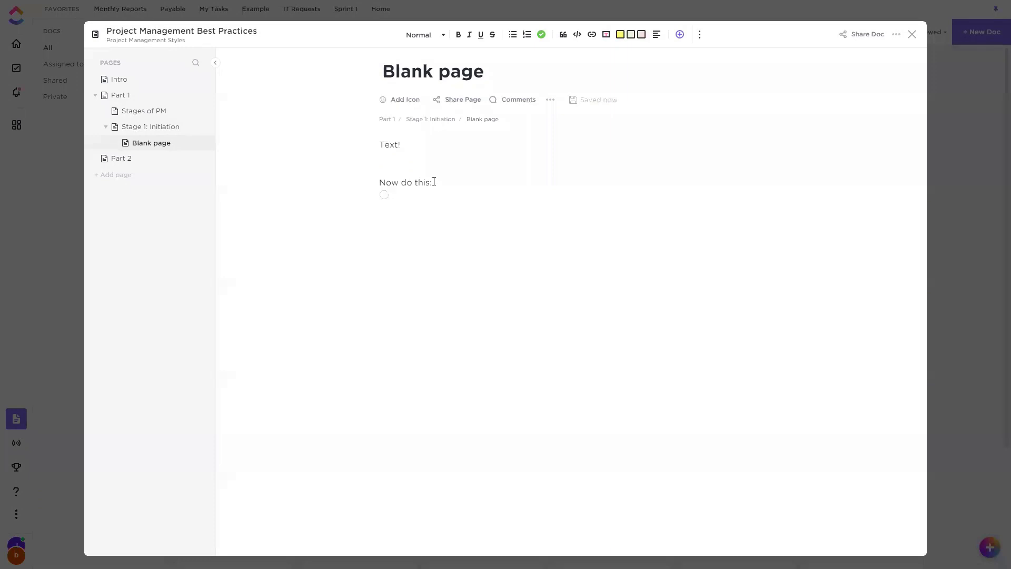
Add checklist items "Step 1" and "Step 2" under "Now do this:", followed by a "Notes:" section reading "(Write your notes here:)"
text(Step 1)
key(Return)
key(Return)
text(Notes)
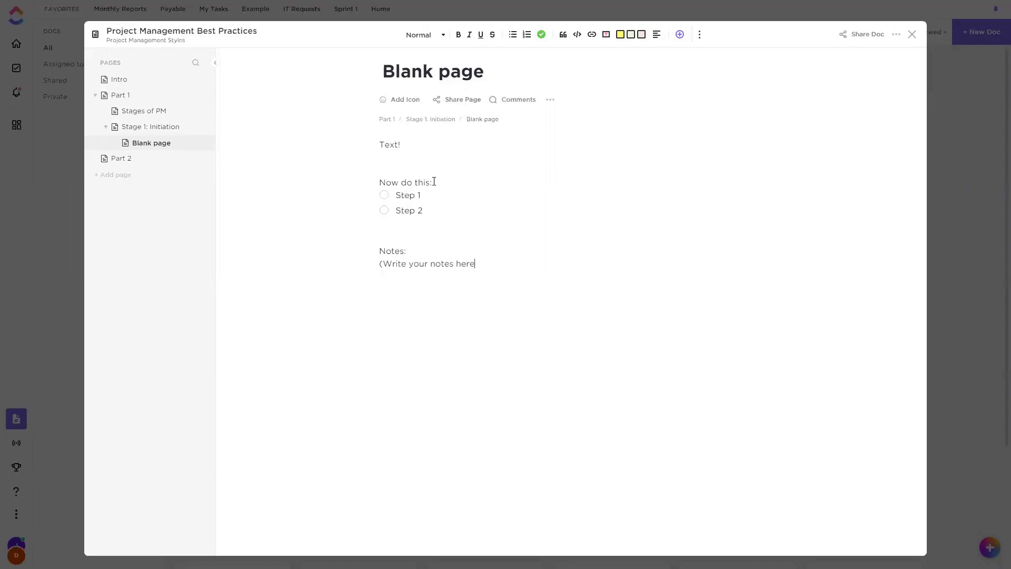
text(:)
Return to the Docs overview and set the sharing of the Project Management Best Practices doc to Private
click(128, 42)
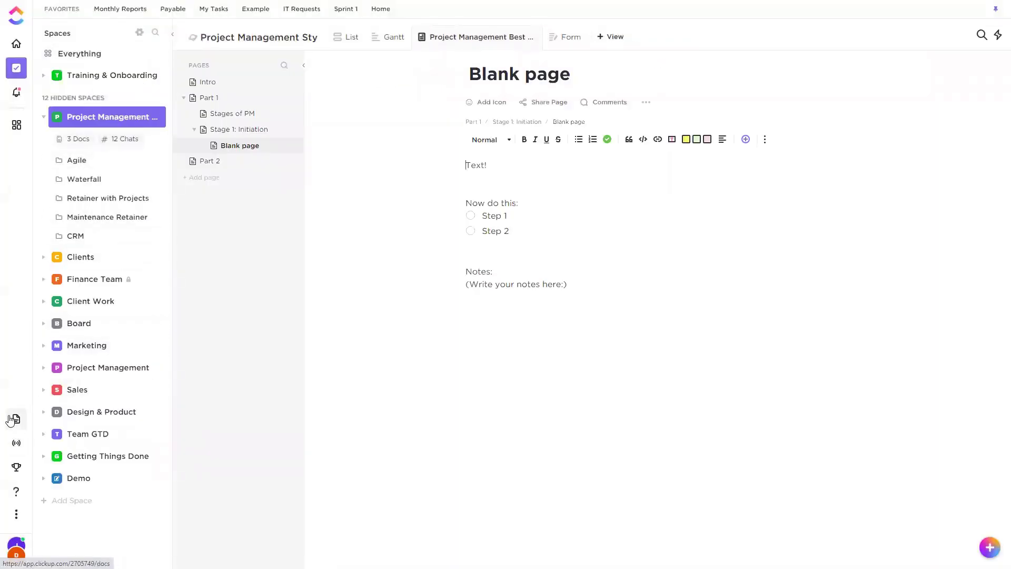
click(15, 419)
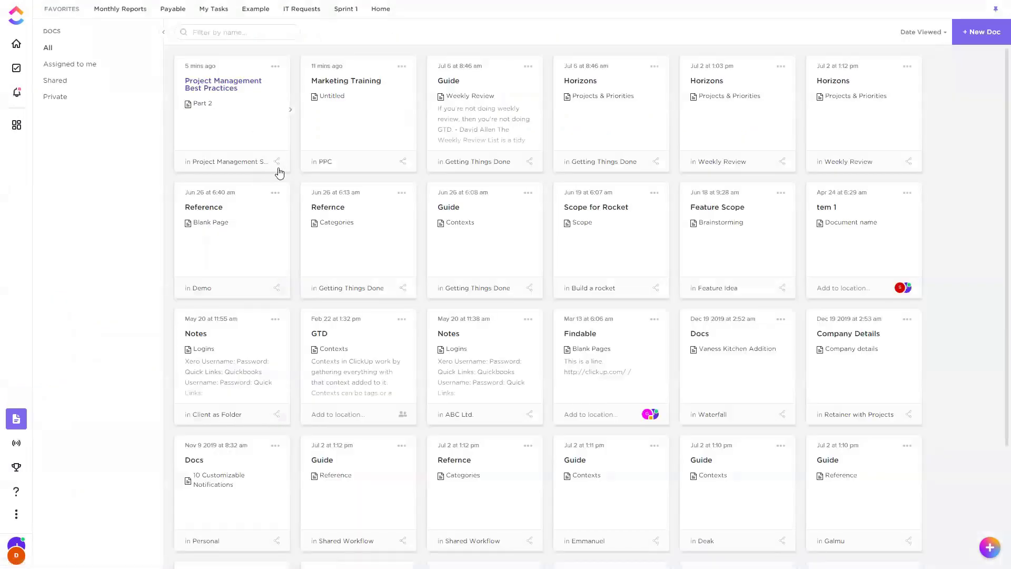
click(278, 162)
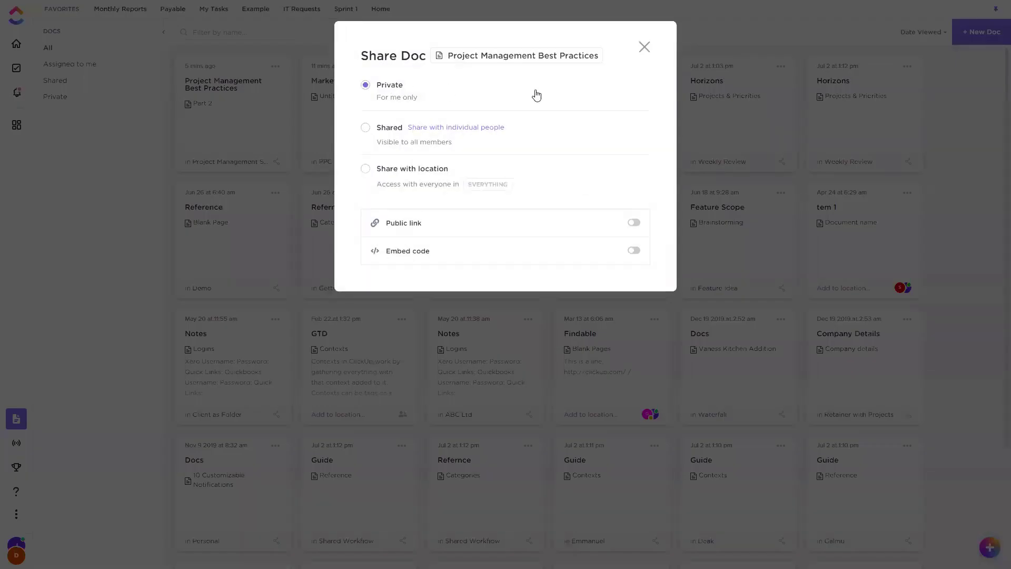
click(644, 46)
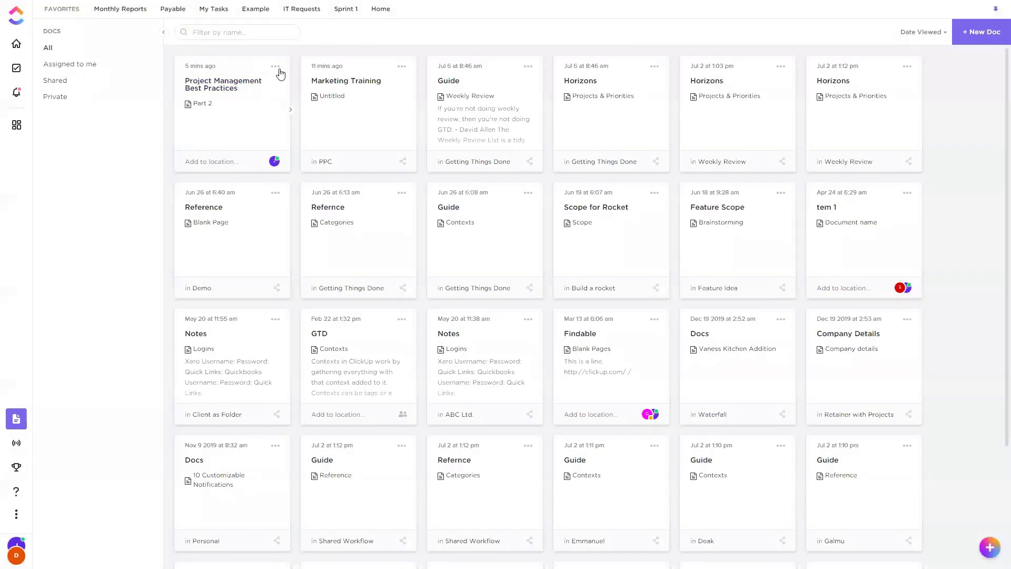
Save the Project Management Best Practices doc as a new template named "PM Training", shared with Everyone (including guests)
click(238, 83)
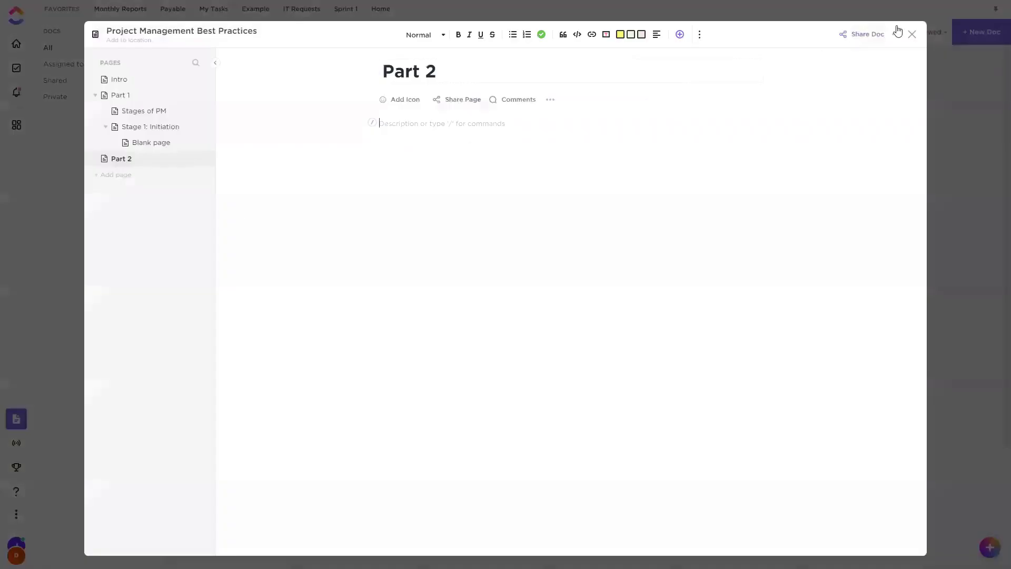
click(897, 34)
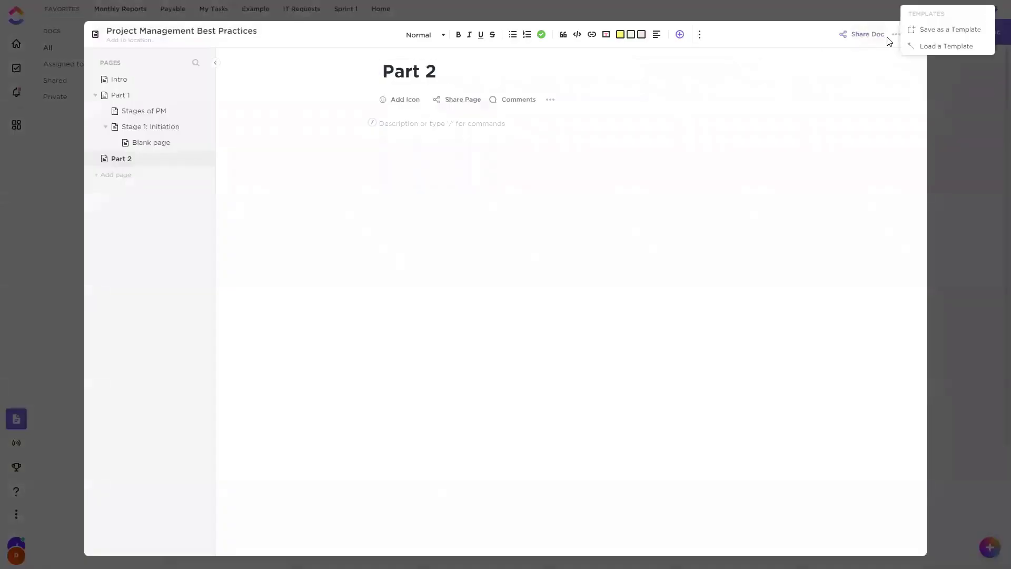
click(949, 32)
click(469, 118)
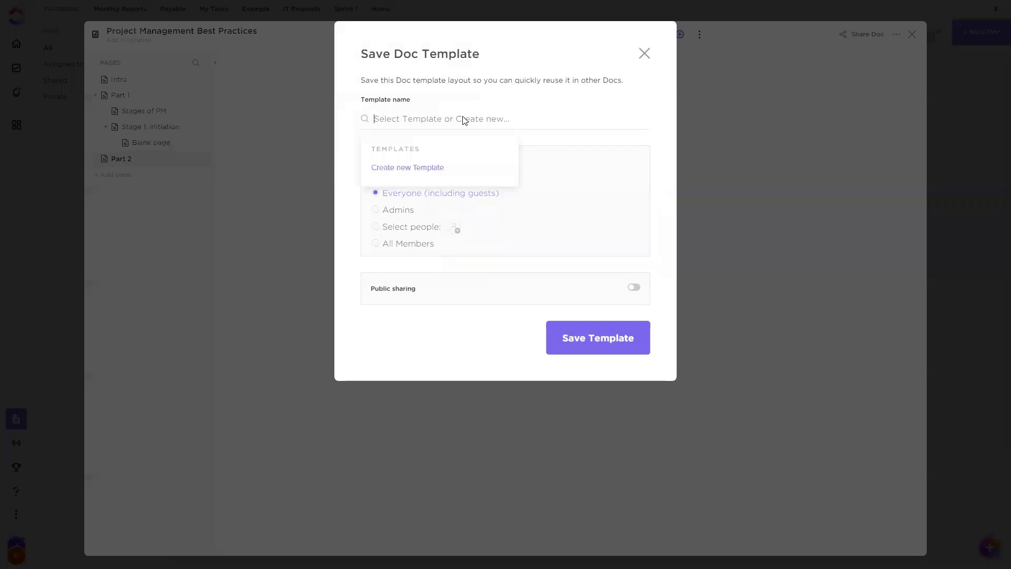
text(PM Training)
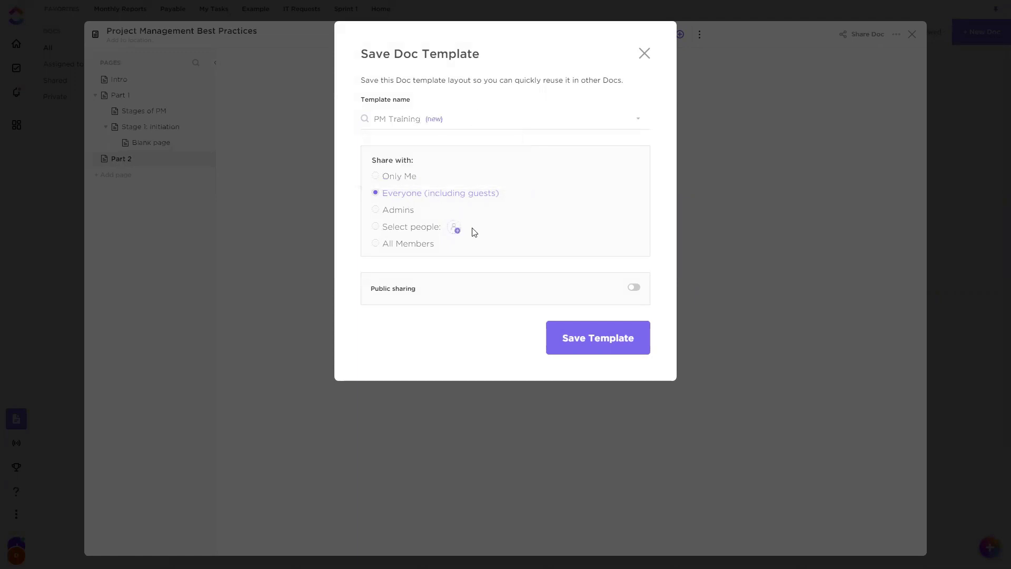
click(606, 349)
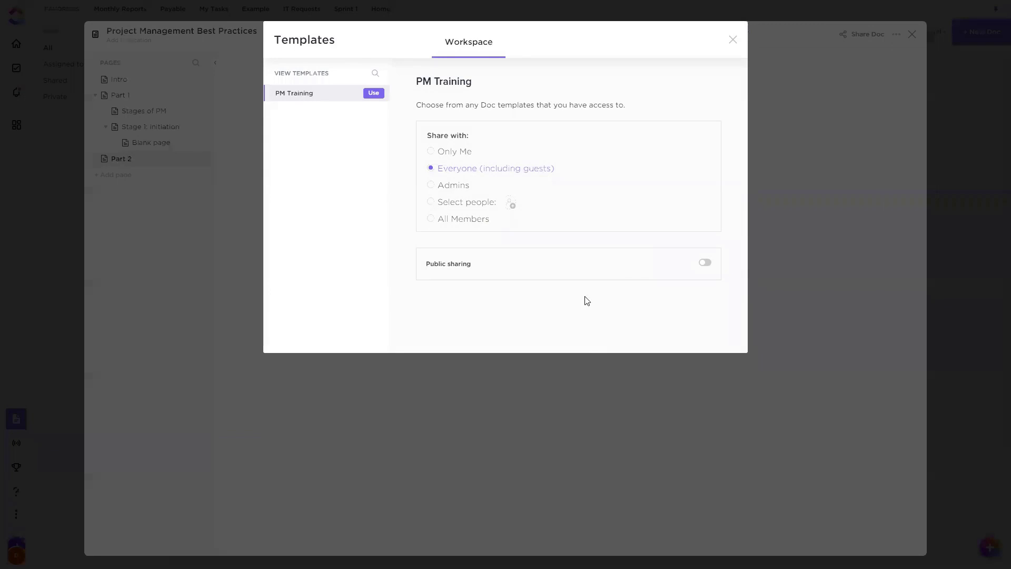
click(733, 40)
click(912, 34)
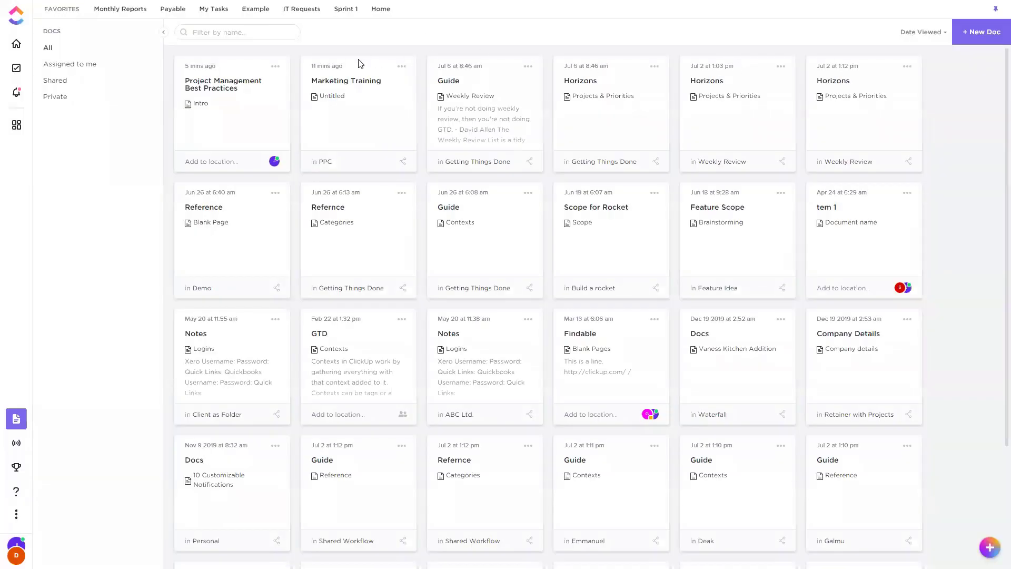
Look at the Marketing Training folder in the Training & Onboarding space
click(16, 68)
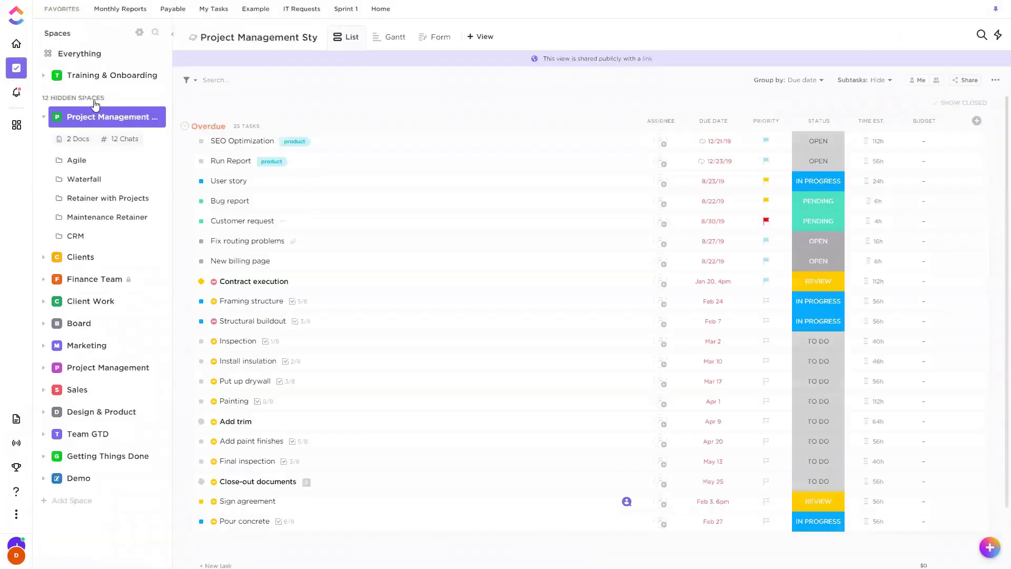
click(84, 98)
click(106, 76)
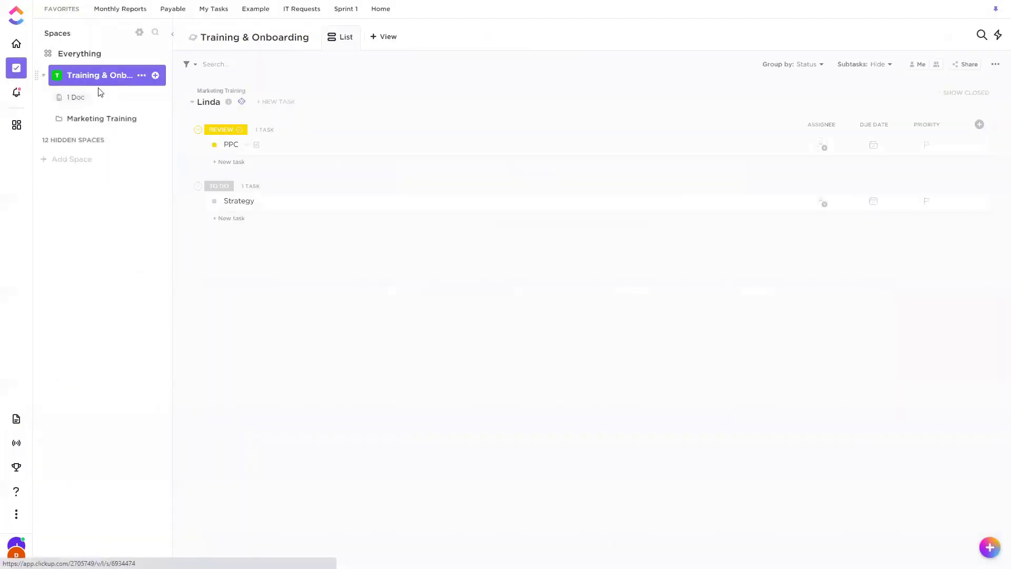
click(78, 118)
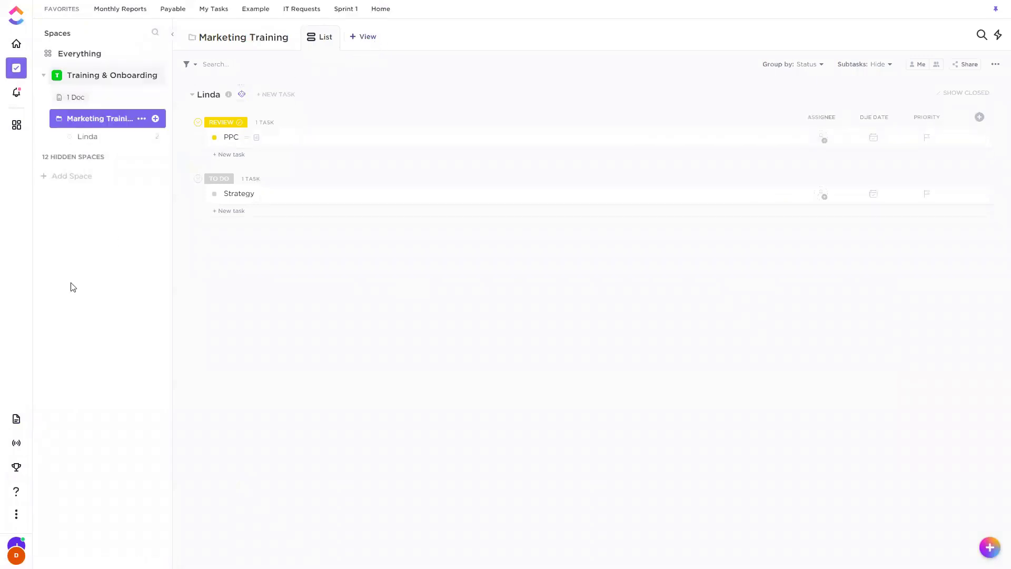
Create a new doc from the Docs overview and load the PM Training template into it
click(16, 419)
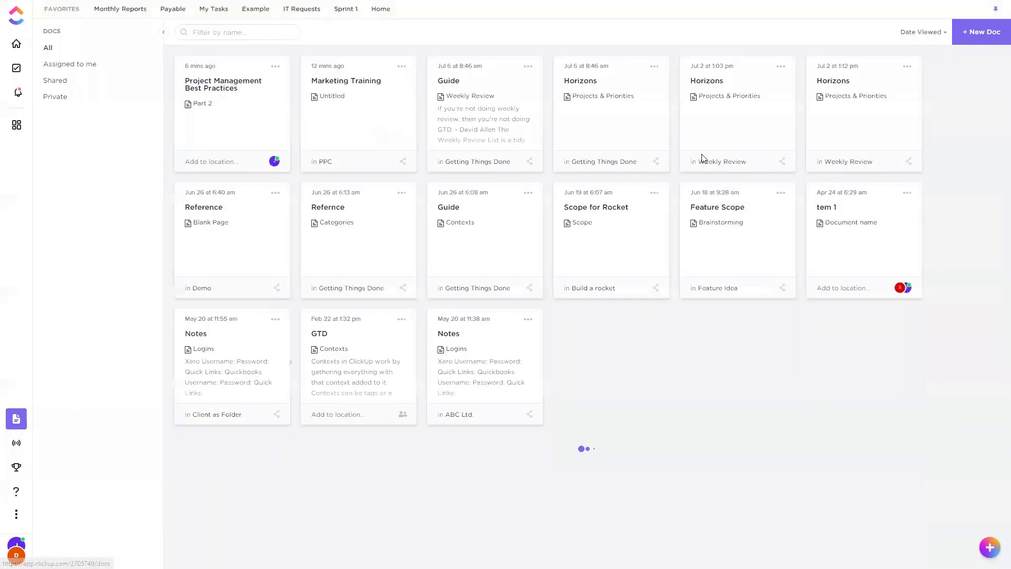
click(983, 32)
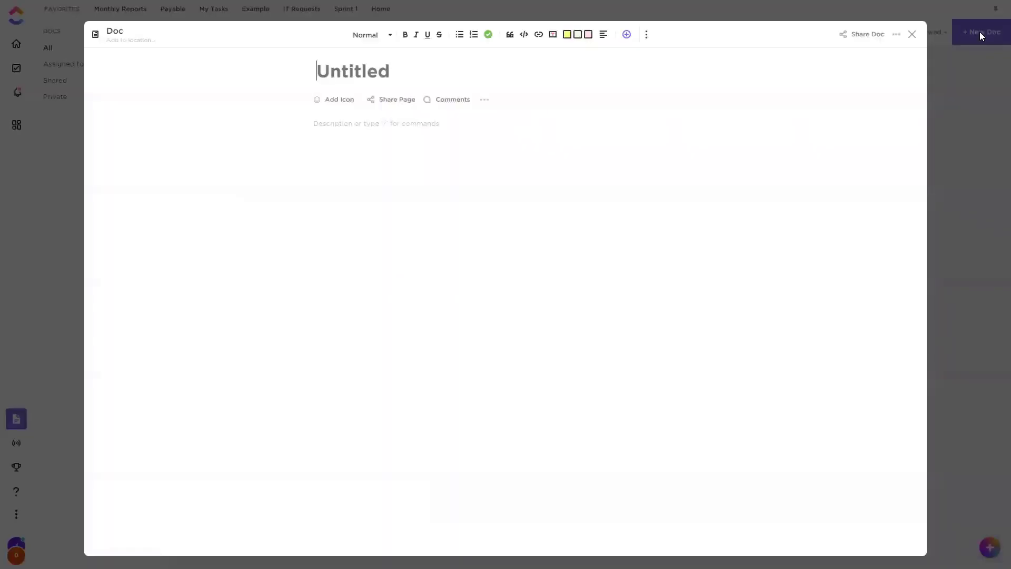
click(897, 35)
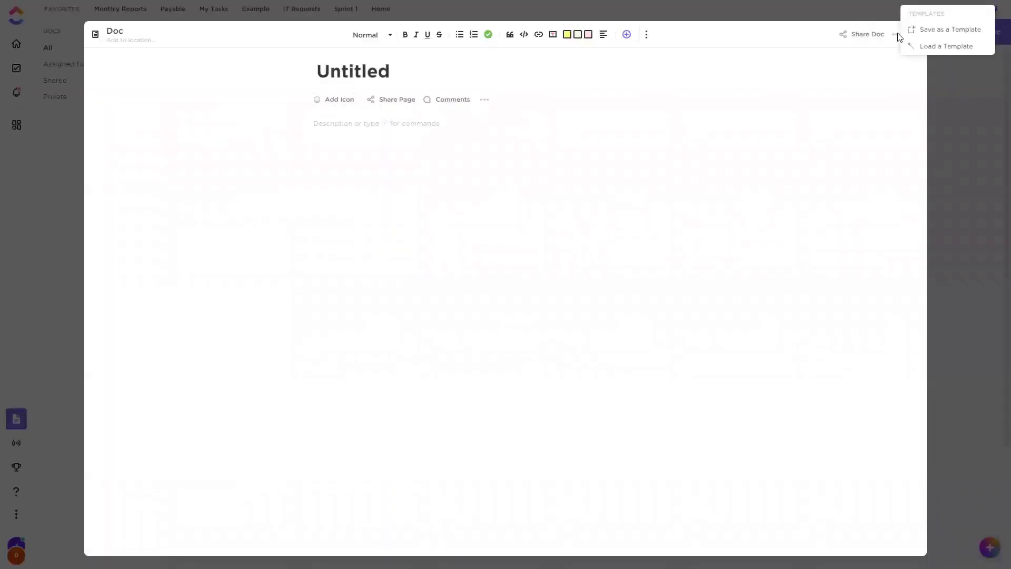
click(947, 46)
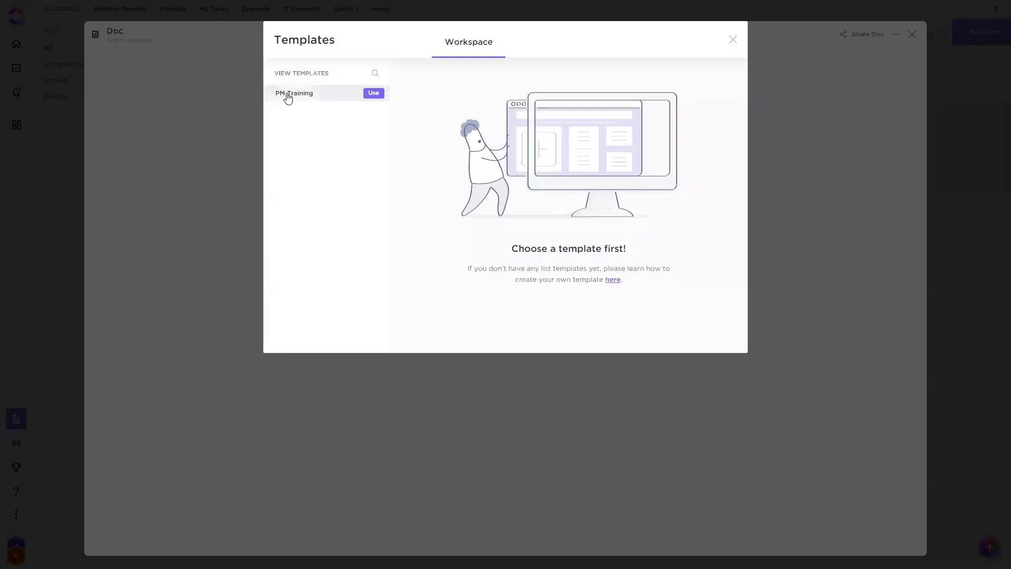
click(288, 94)
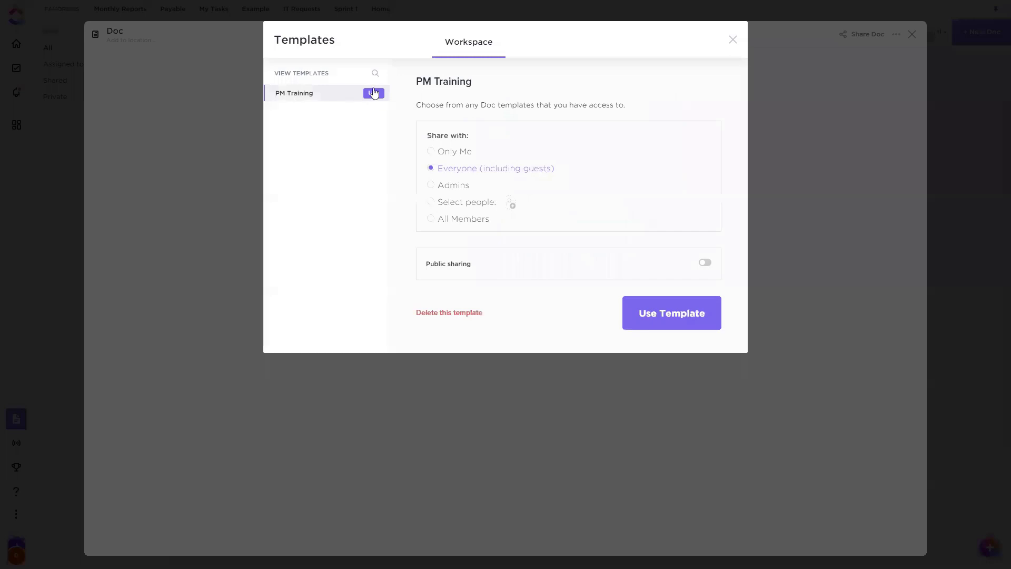
click(680, 317)
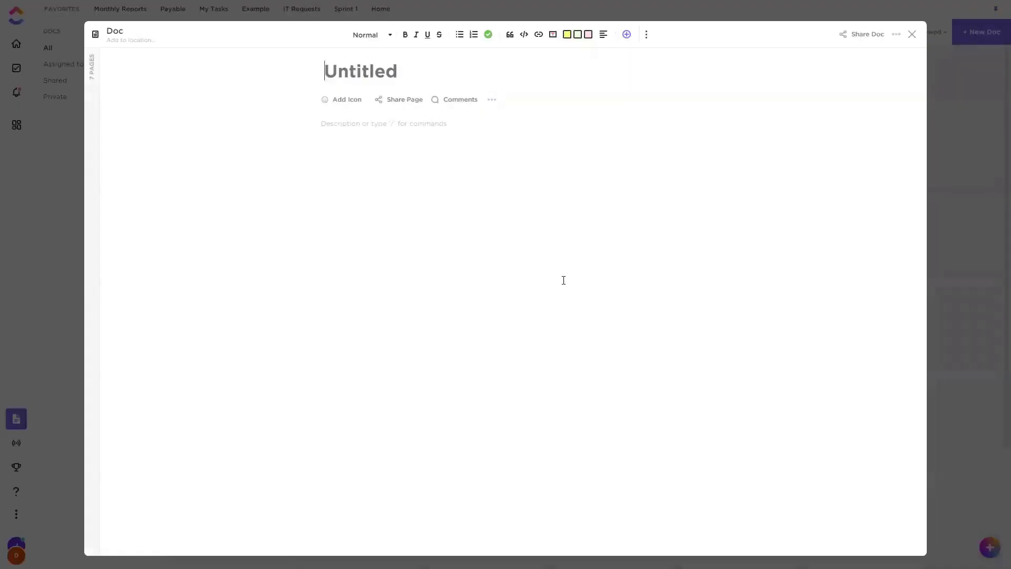
Remove the Untitled page from the new doc's page list and expand the subpages of Part 1
click(95, 152)
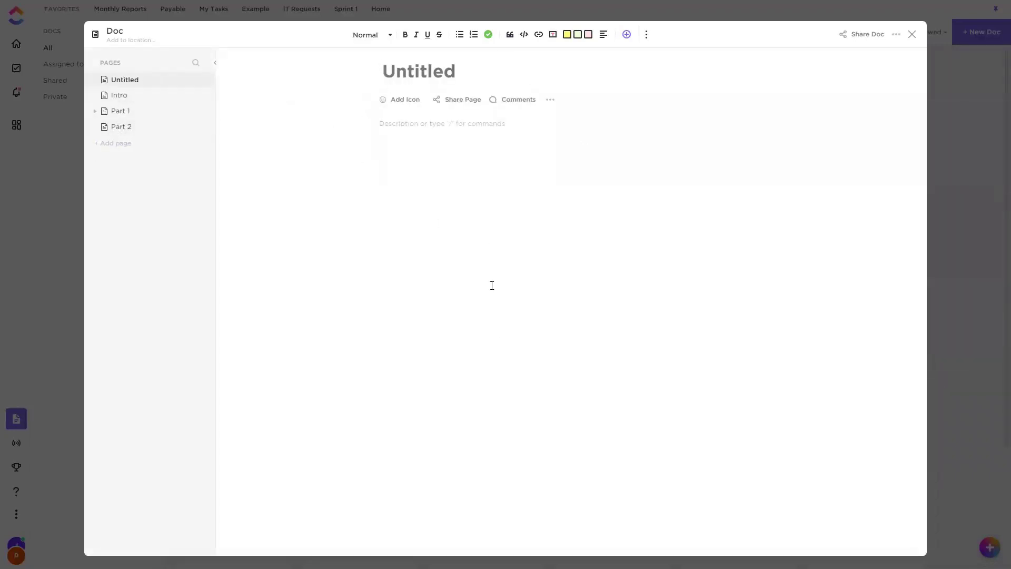
click(202, 79)
click(268, 105)
click(584, 185)
key(Return)
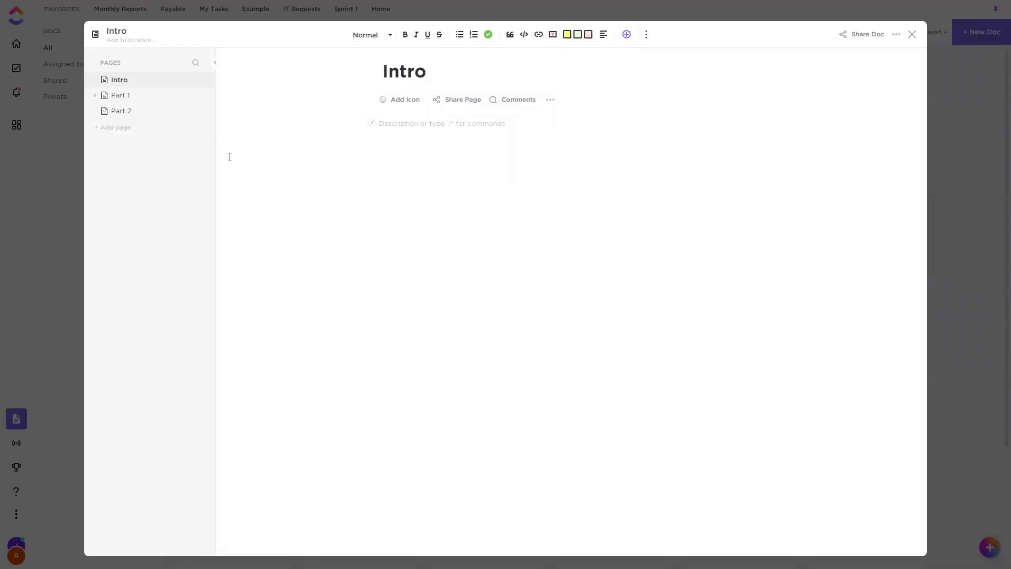
click(95, 95)
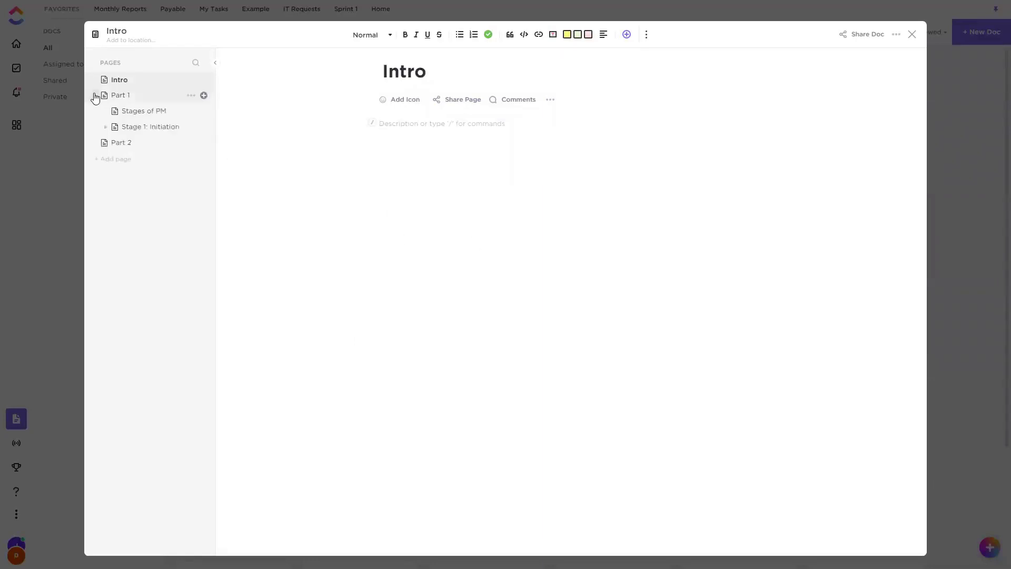
Rename the new doc to the trainee's first name in possessive form followed by "PM Training"
click(116, 33)
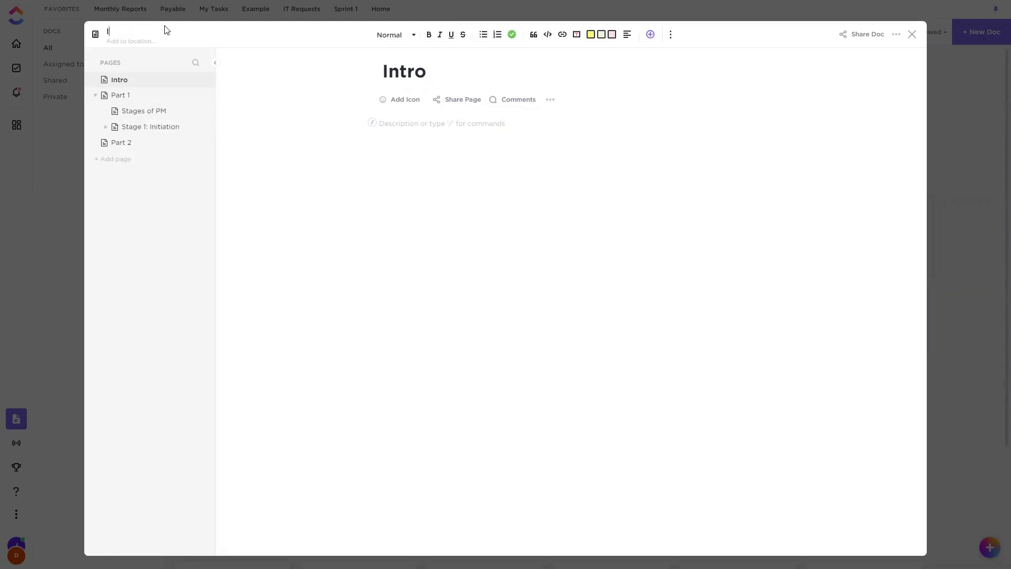
text(Stacy's)
click(348, 119)
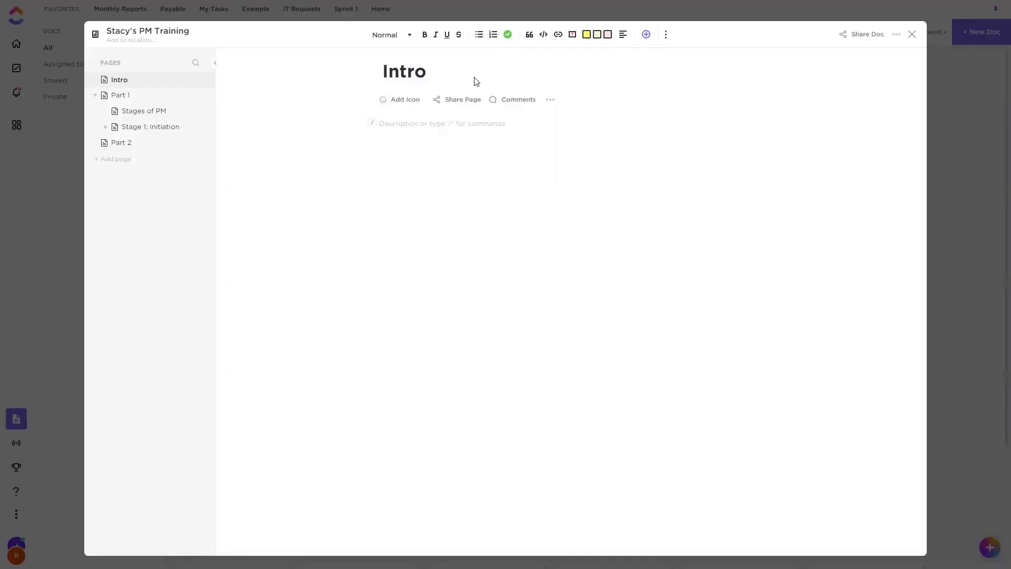
Share the trainee's PM Training doc with the first listed workspace member with Edit permission, and close the doc
click(860, 33)
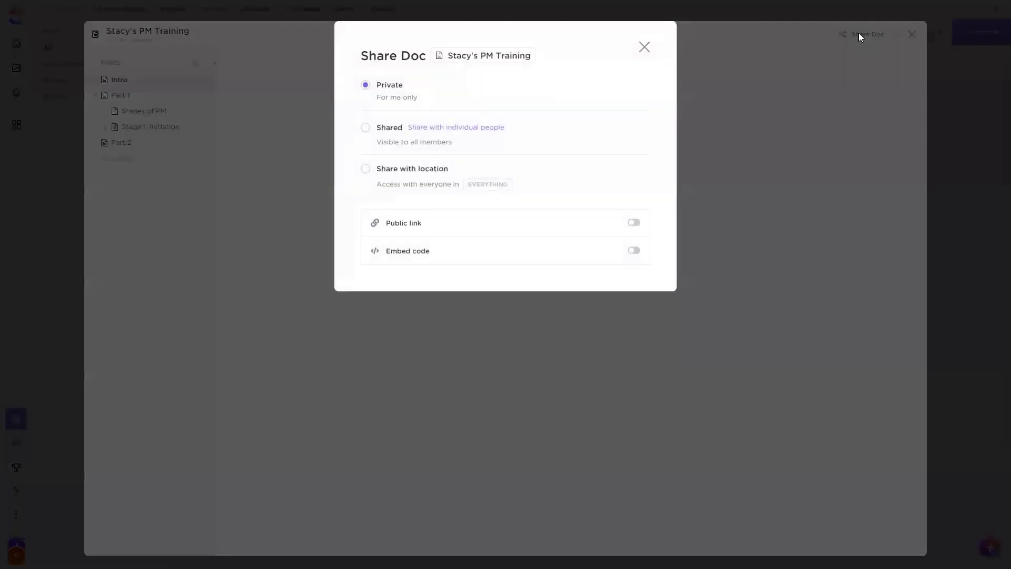
click(454, 128)
scroll(506, 279, down, 2)
scroll(509, 258, up, 2)
right_click(503, 250)
click(669, 123)
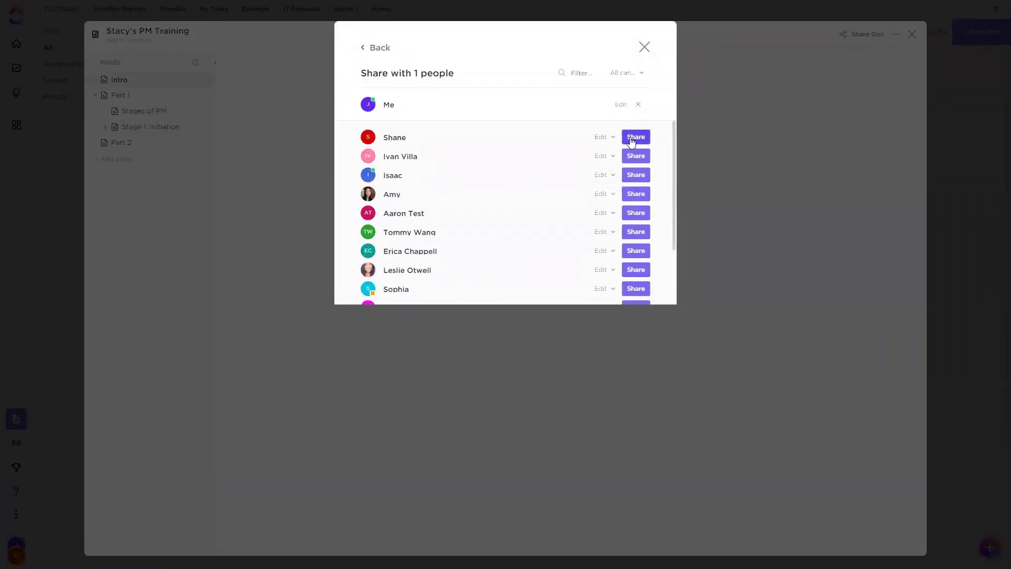
click(636, 137)
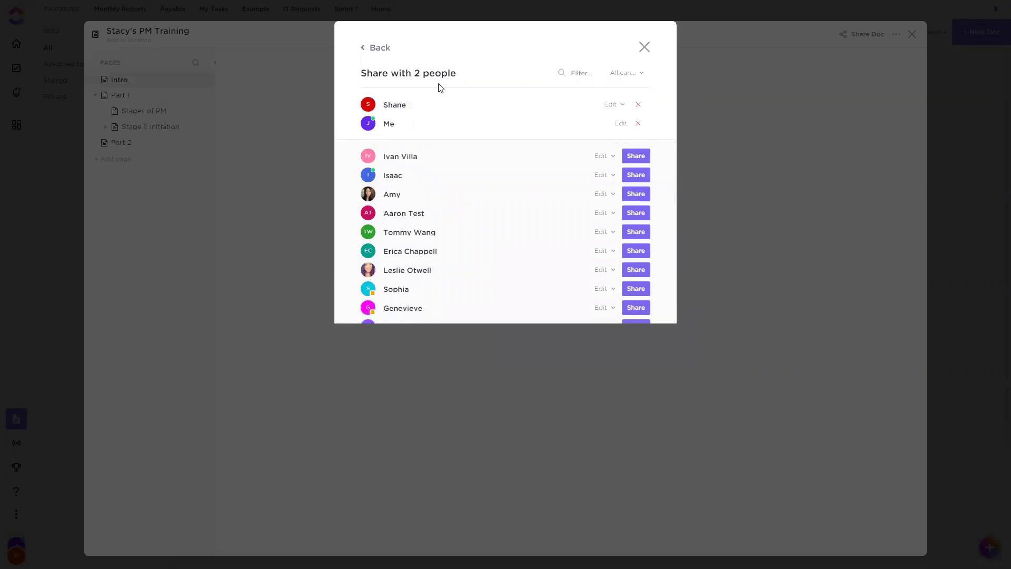
click(644, 47)
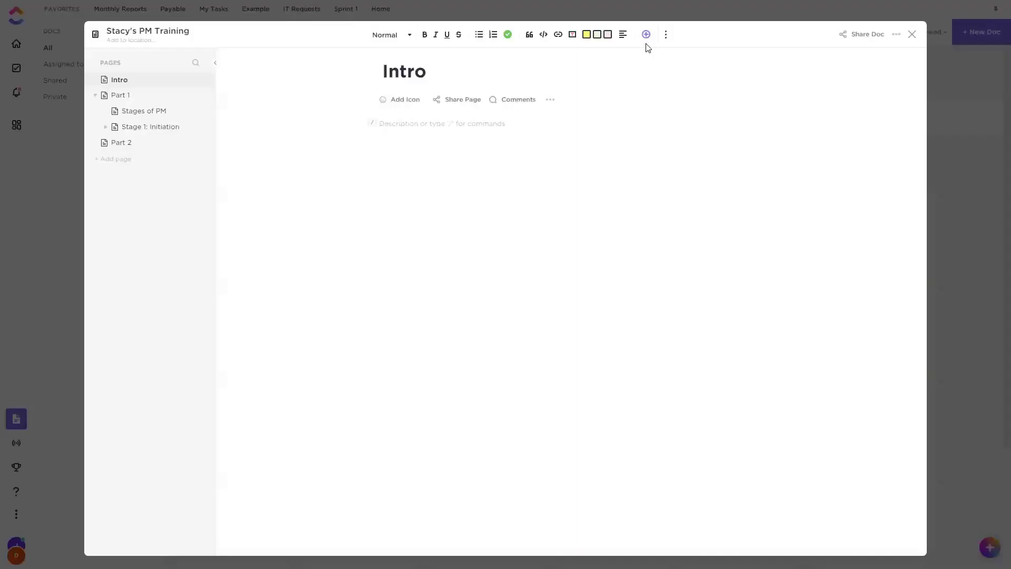
click(912, 34)
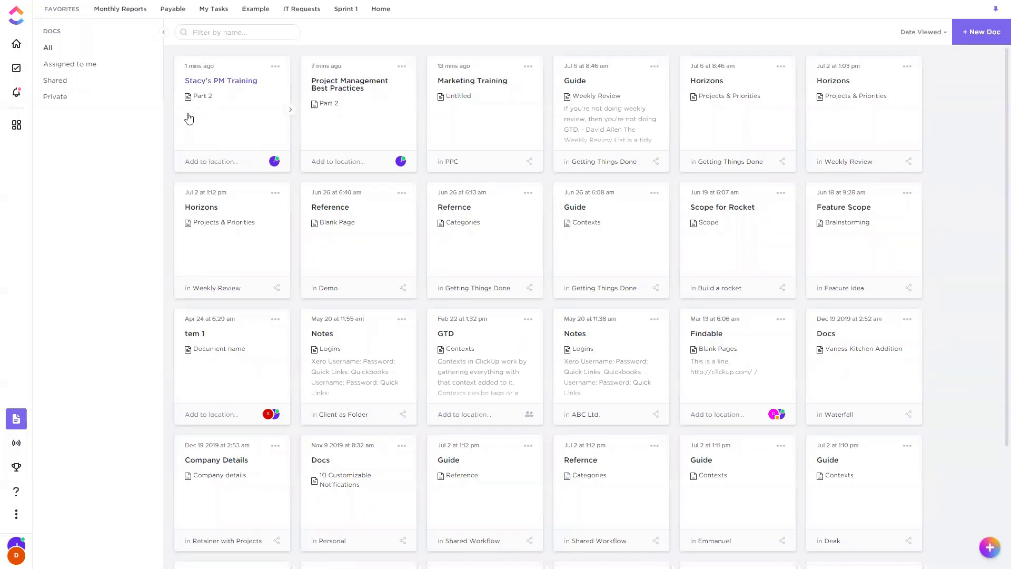
Go to the Training & Onboarding space and look at its task list
click(16, 68)
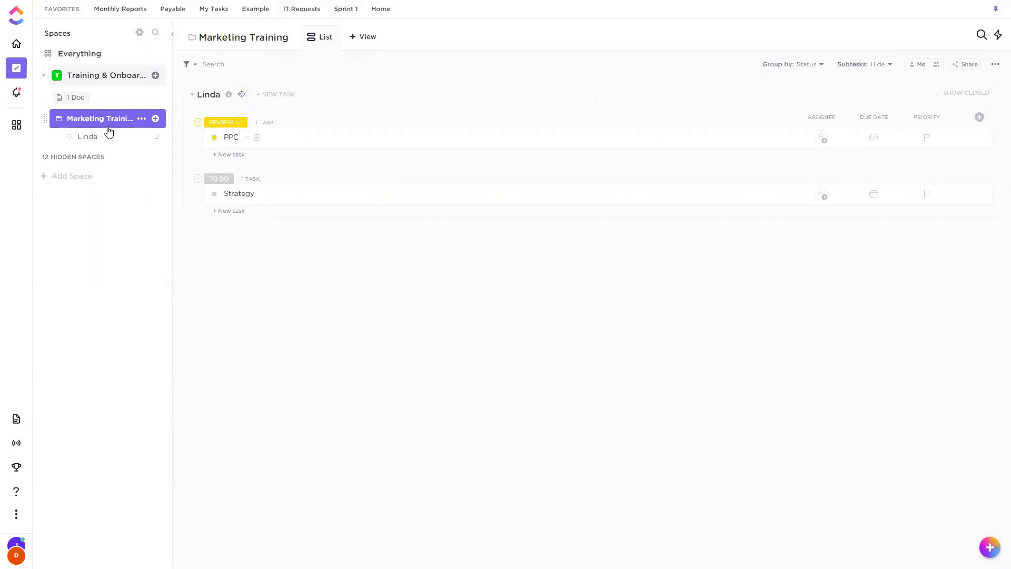
click(110, 79)
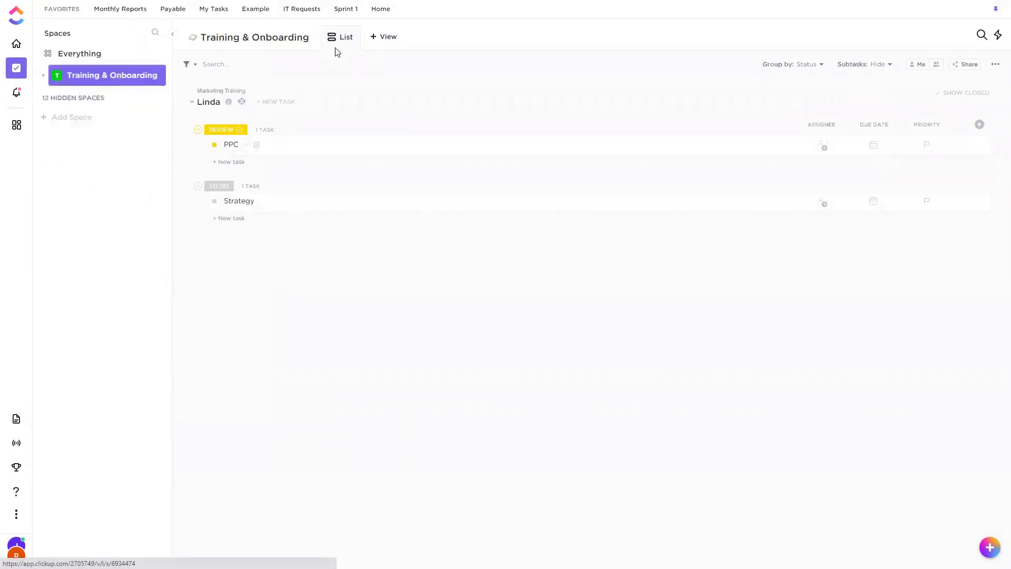
Open the member sharing list of the trainee's PM Training doc and remove the other member's access
click(17, 420)
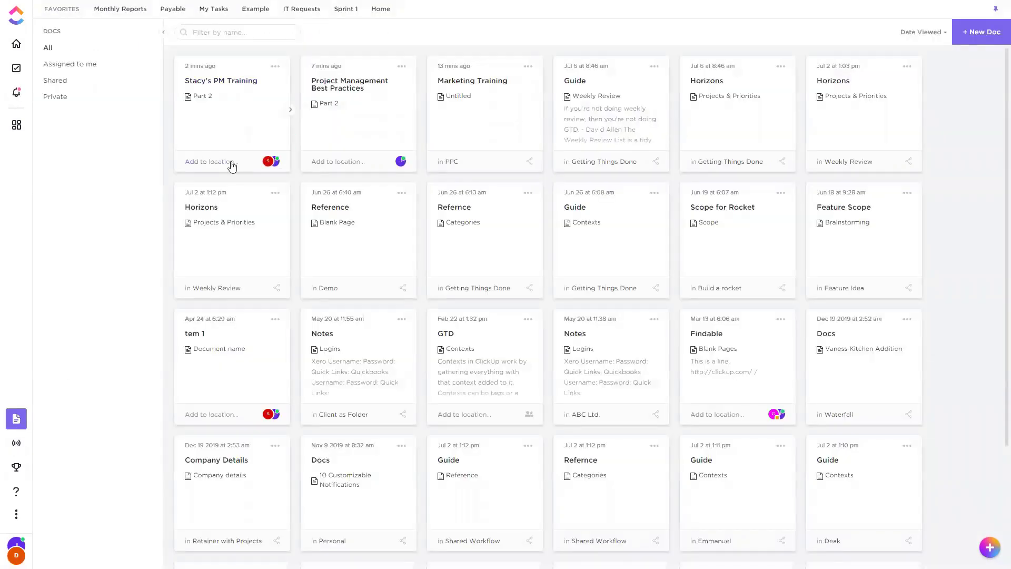
click(270, 161)
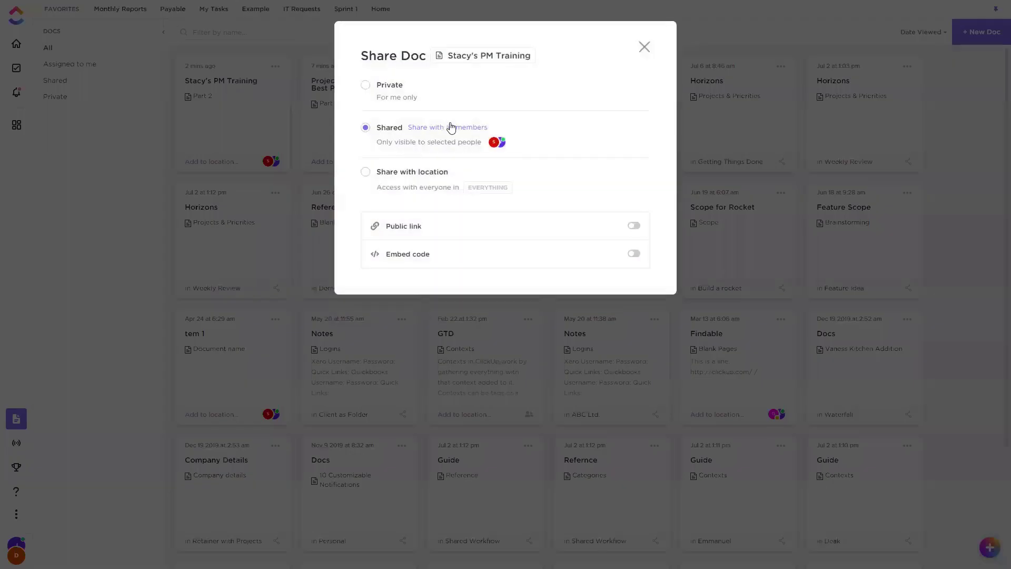
click(452, 128)
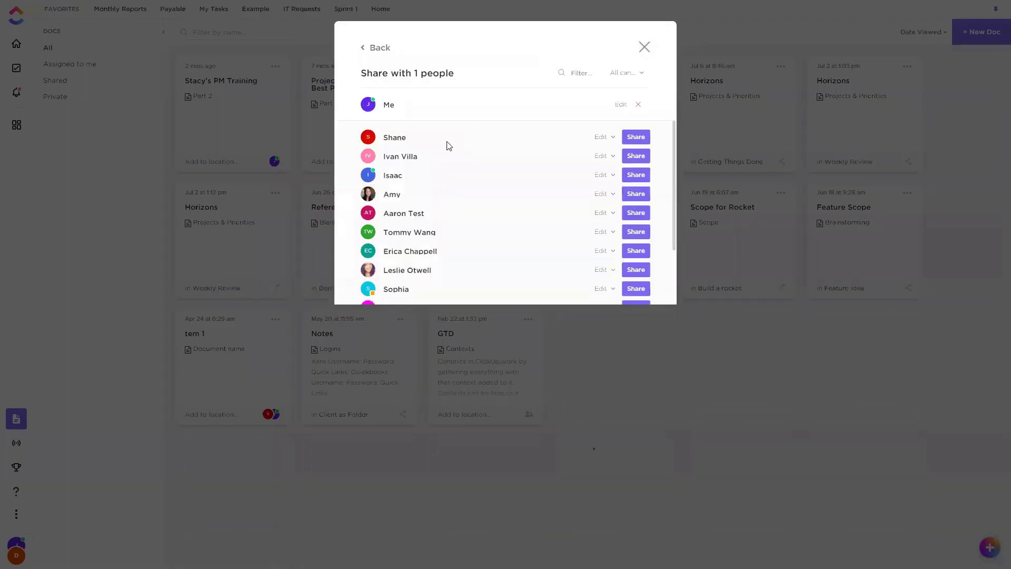
Share the trainee's PM Training doc with the first listed member with Edit permission and return to the doc's main sharing options
click(635, 137)
scroll(526, 226, down, 2)
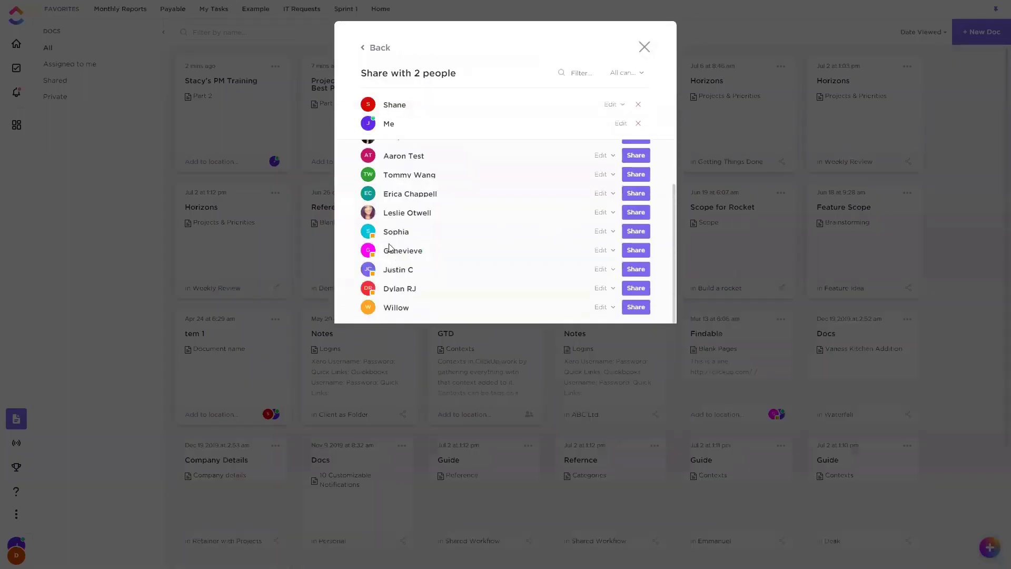
click(637, 272)
click(378, 48)
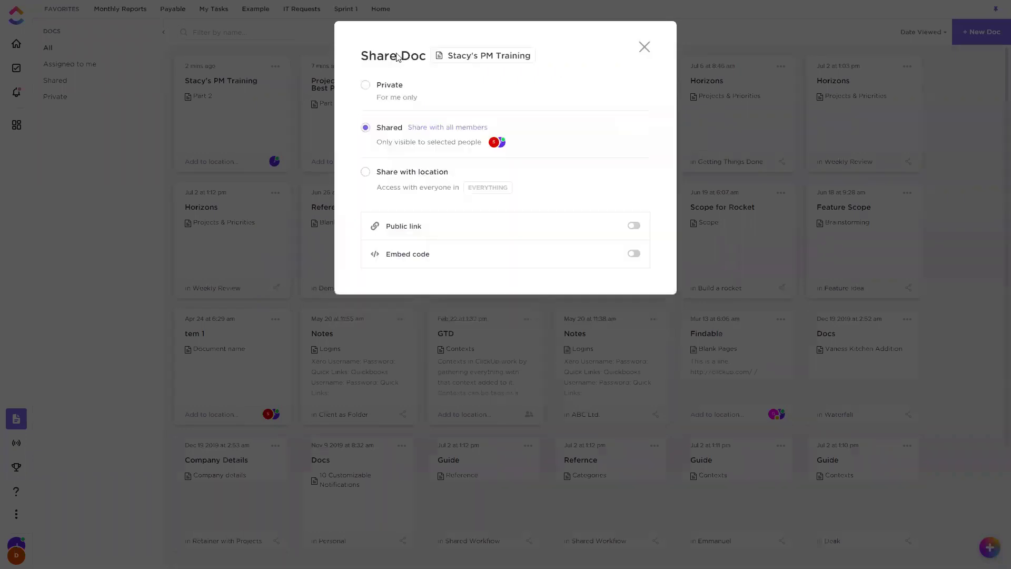
Set the trainee's PM Training doc to be shared with the Training & Onboarding space, and close the sharing dialog
click(413, 173)
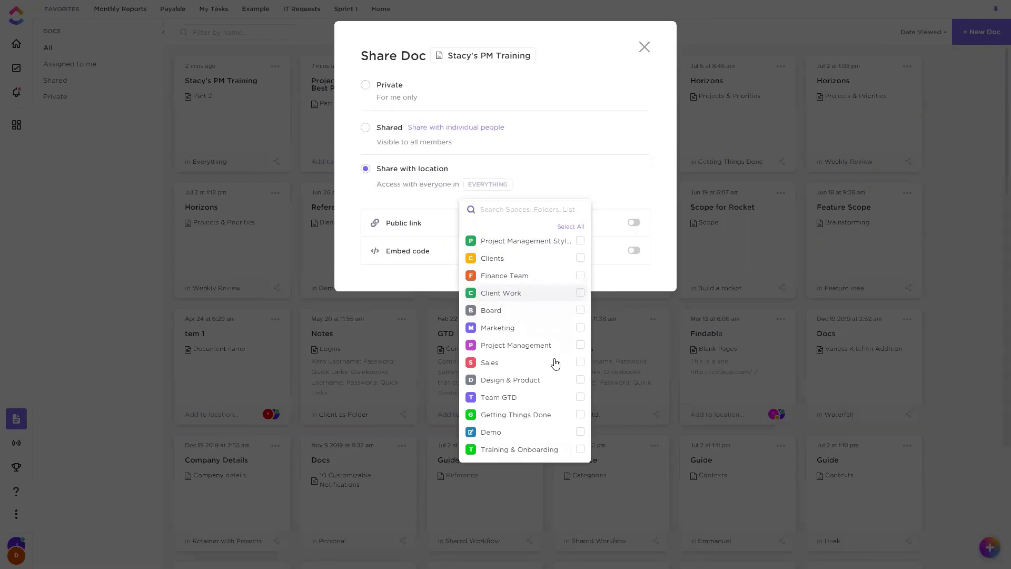
click(580, 448)
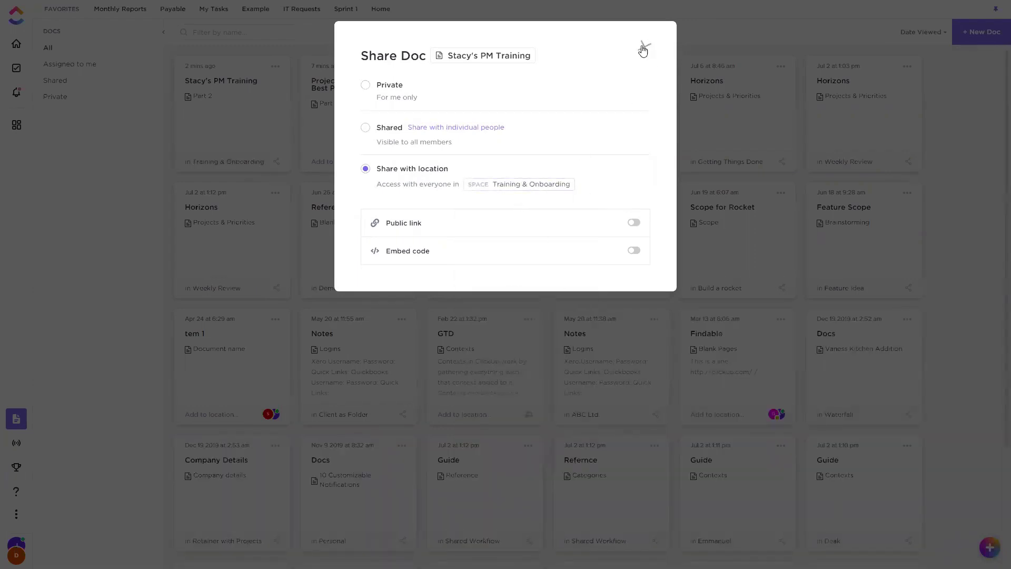
click(644, 46)
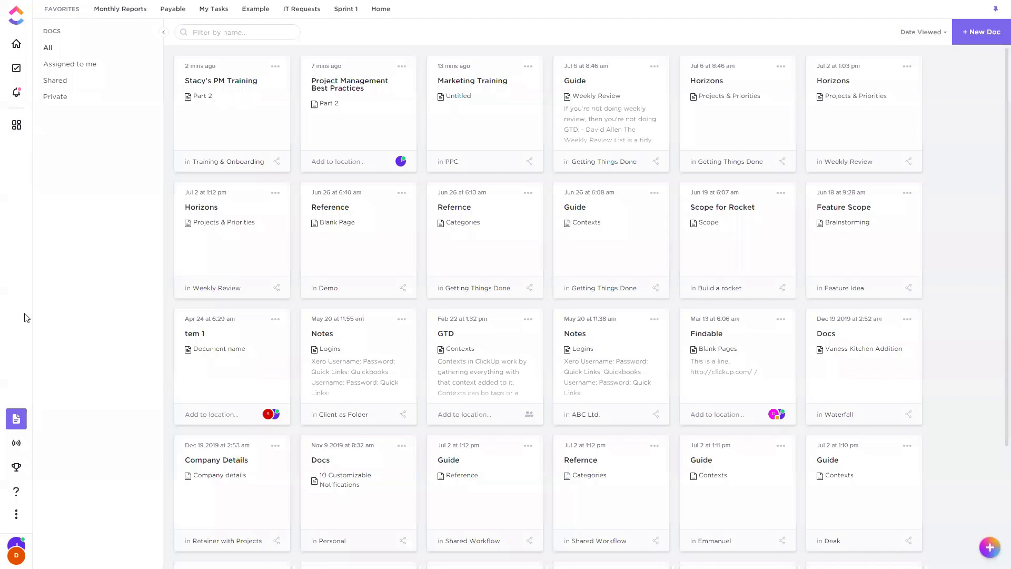
Open the trainee's PM Training doc in the Training & Onboarding space and move its view to the Marketing Training folder
click(16, 68)
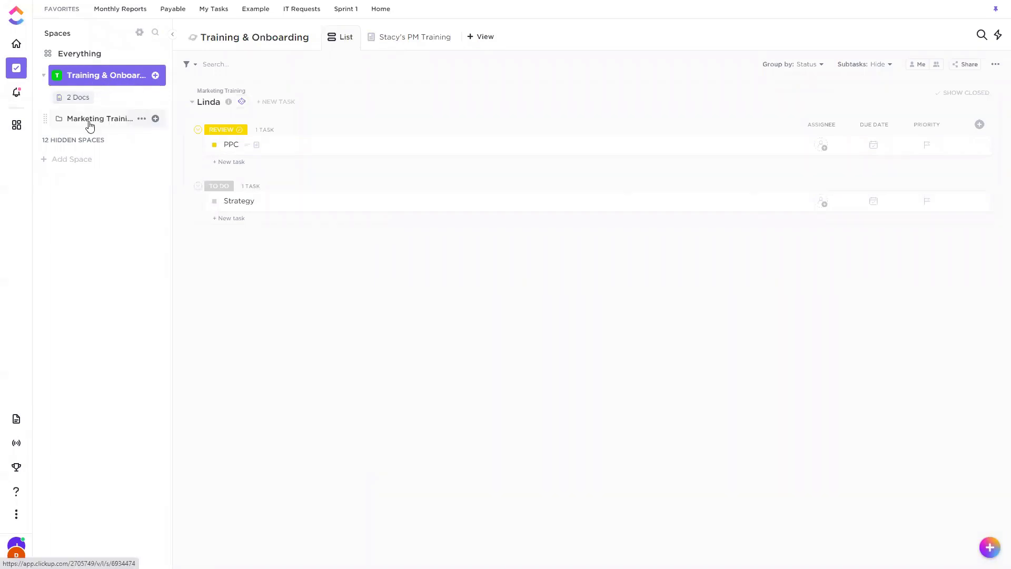
click(395, 38)
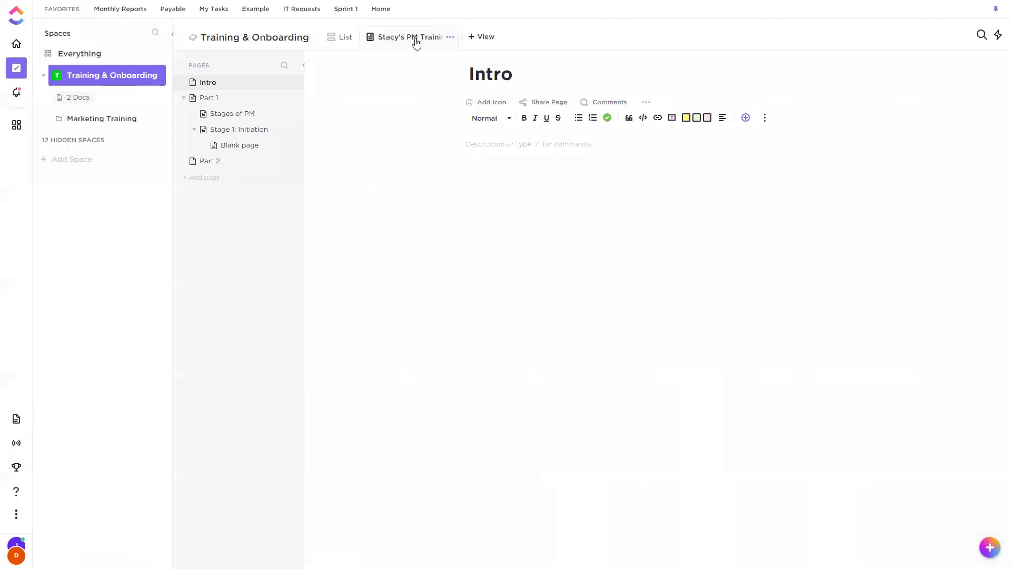
click(451, 37)
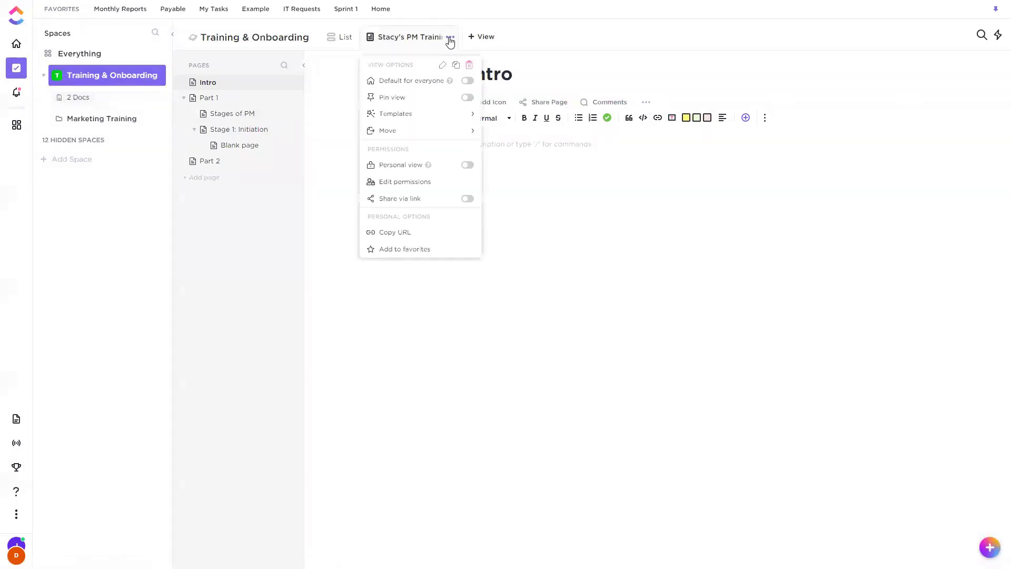
mouse_move(419, 132)
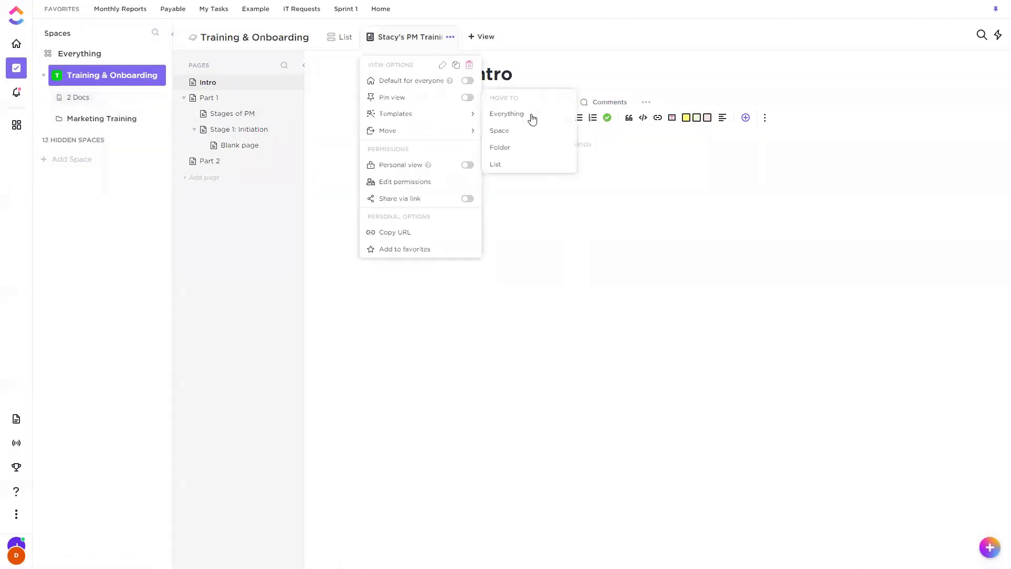
click(501, 147)
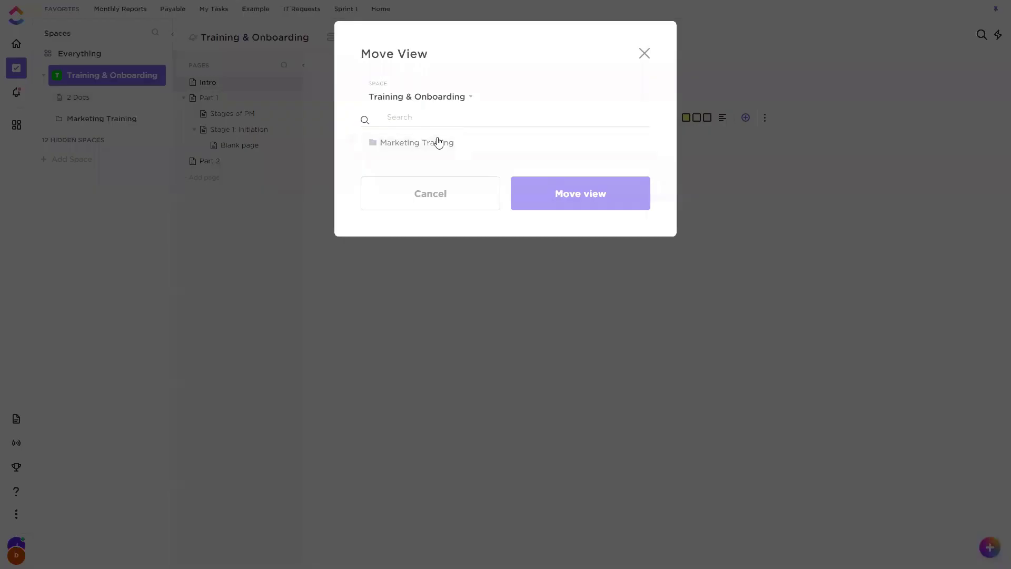
click(431, 151)
click(601, 203)
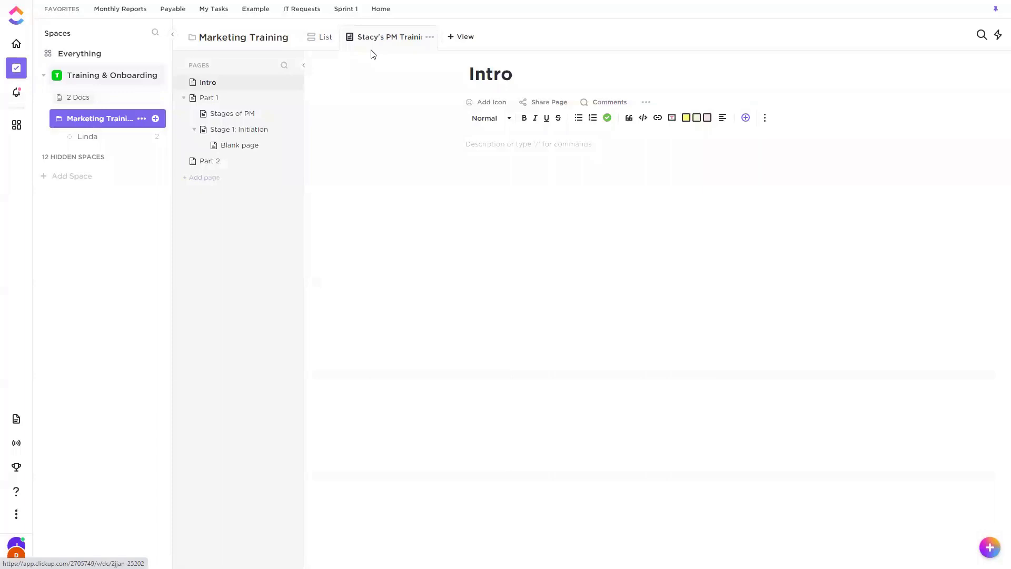
Review who can be invited to the Marketing Training folder, and look at the folder's options
click(142, 118)
click(183, 310)
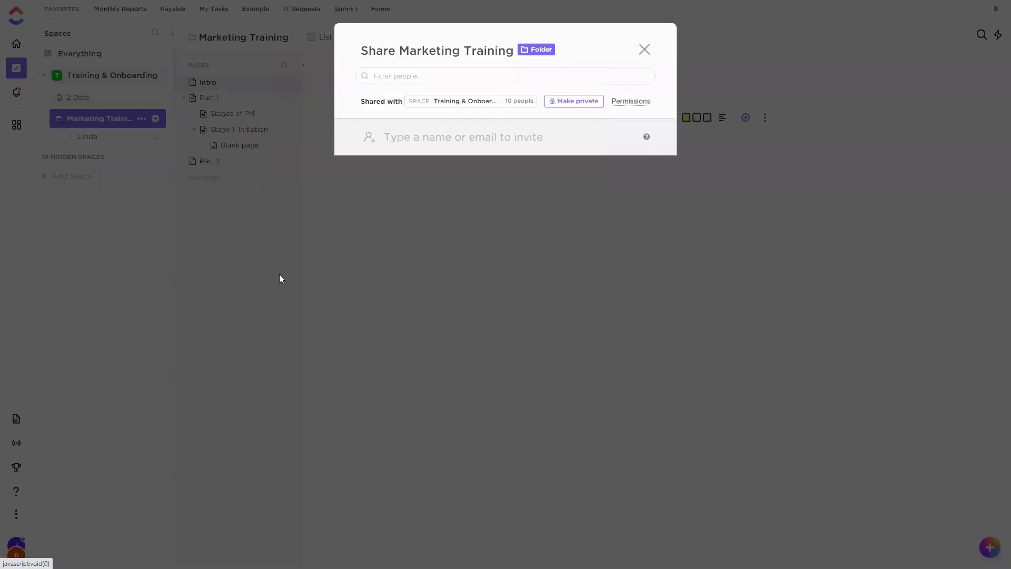
click(537, 135)
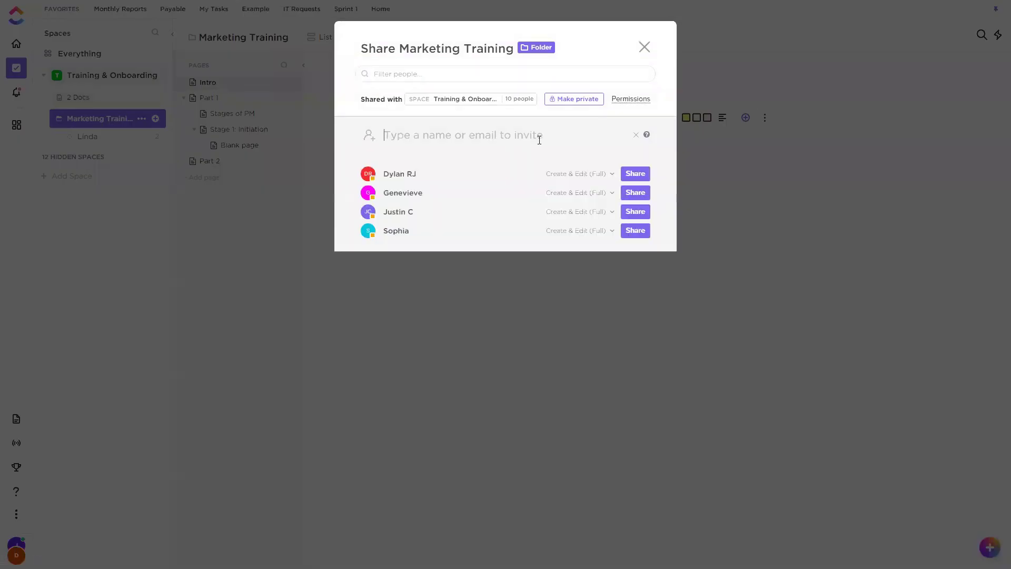
click(644, 47)
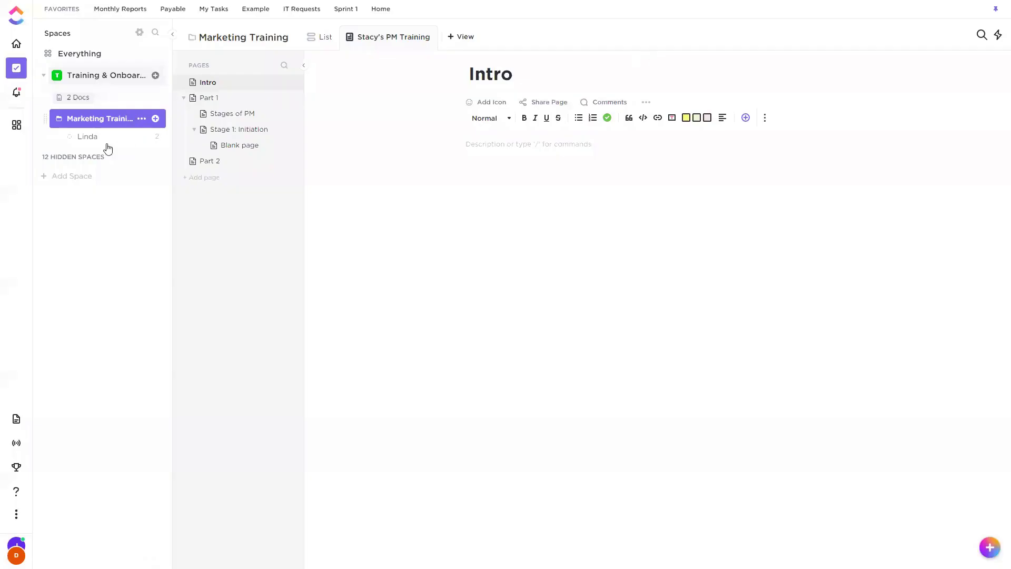
click(142, 121)
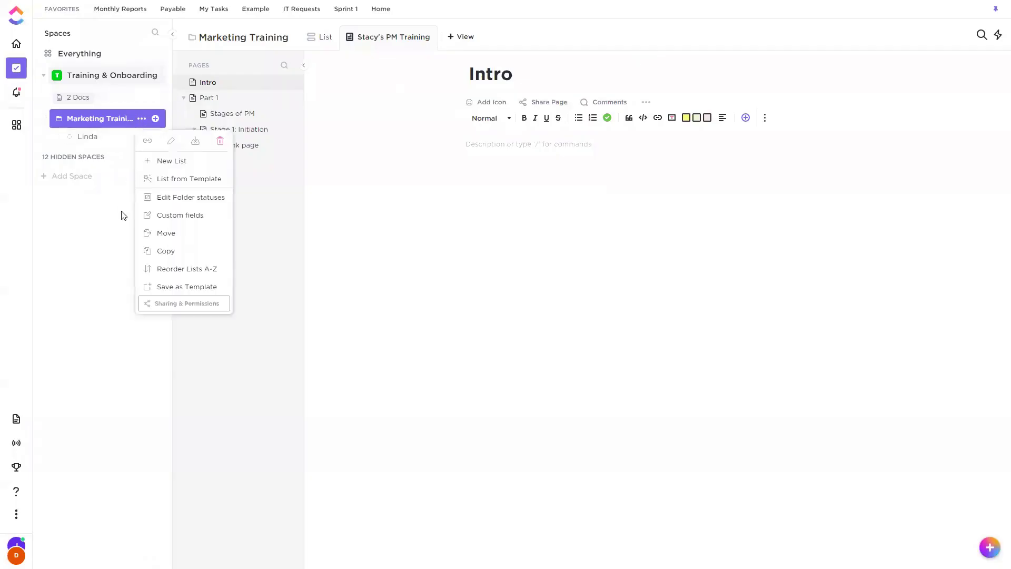
click(488, 224)
Review the member list and the permission levels available for the trainee's PM Training doc view, and close the permissions dialog
click(430, 38)
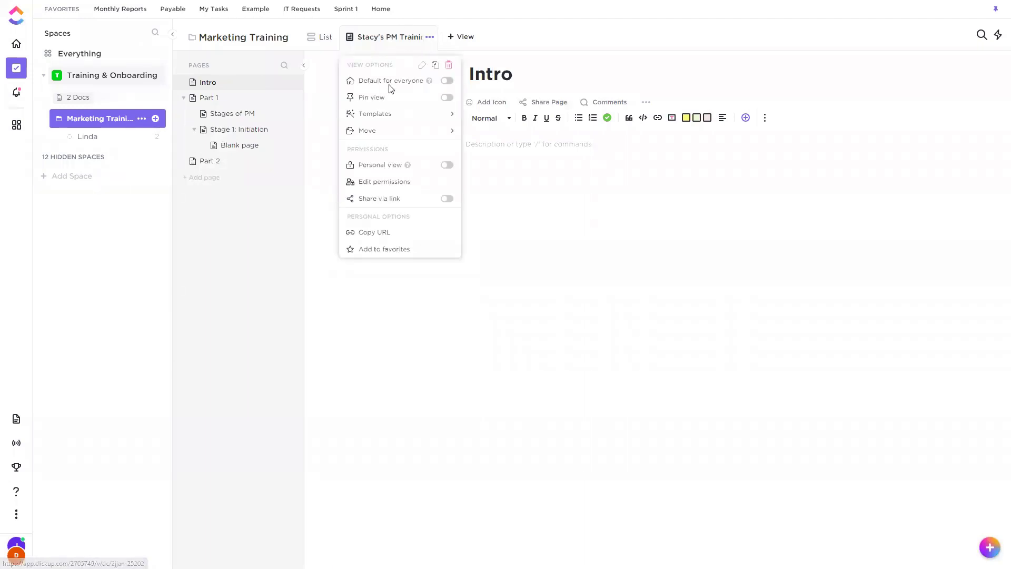
click(392, 185)
scroll(548, 198, down, 3)
scroll(579, 199, up, 3)
click(632, 186)
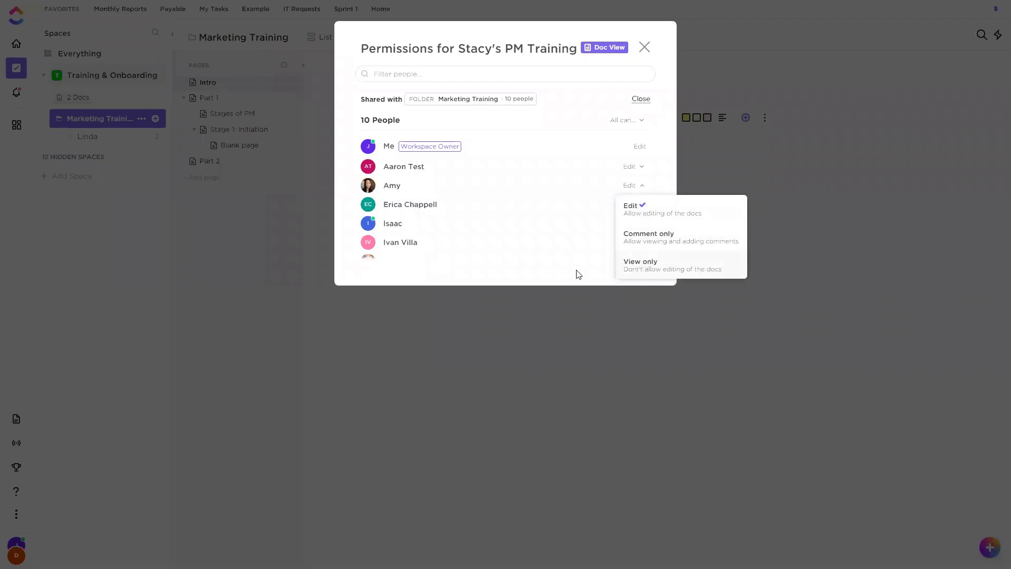
click(560, 278)
scroll(571, 237, down, 3)
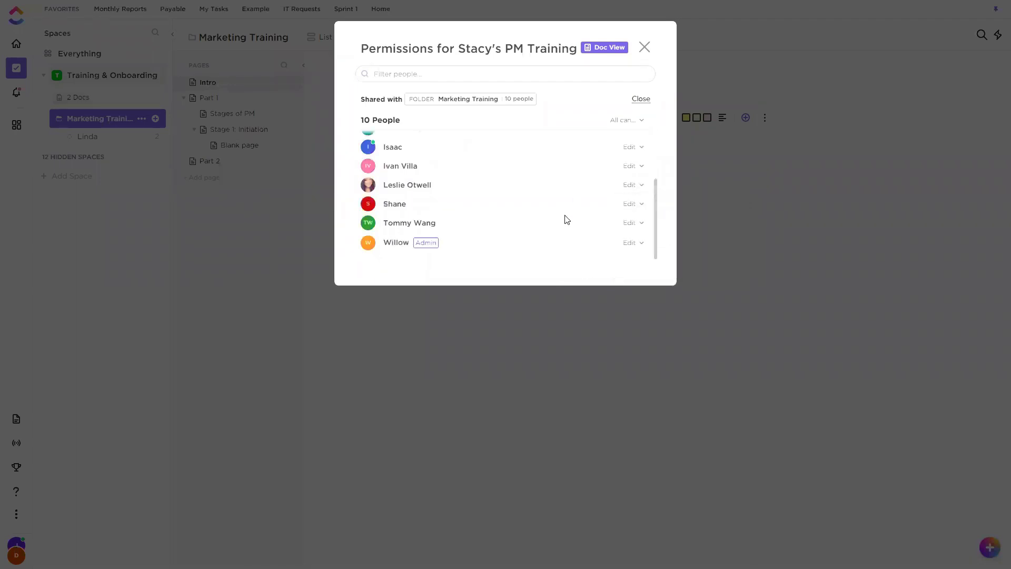
scroll(647, 186, up, 2)
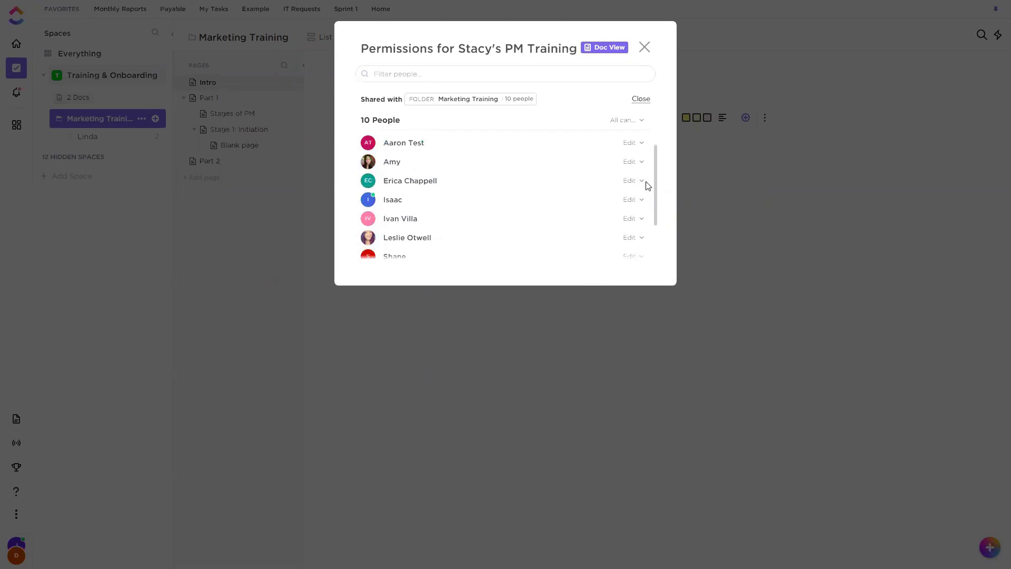
click(644, 182)
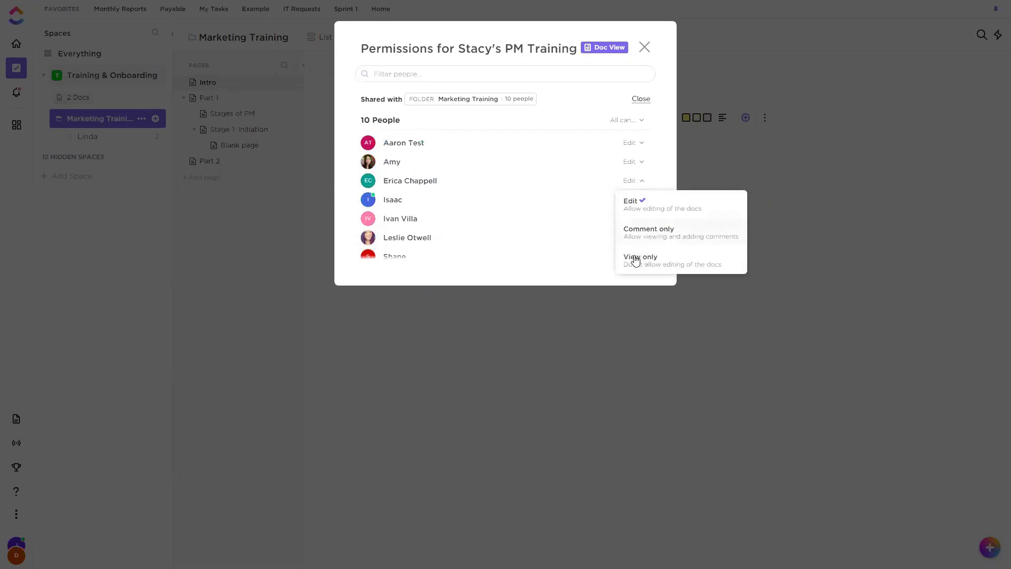
click(644, 50)
click(643, 50)
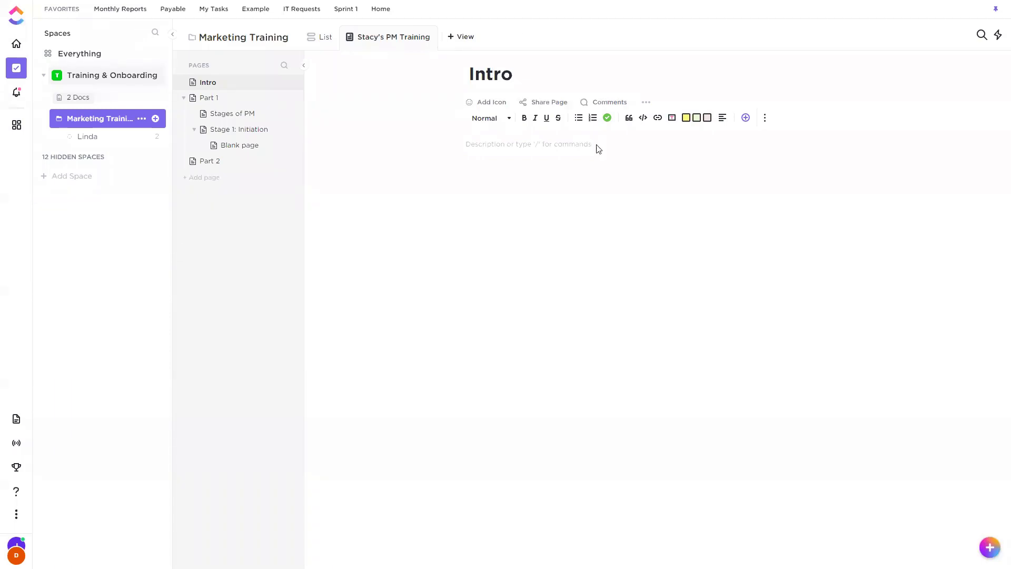
Open the Strategy task in the Marketing Training folder's list, browse the slash commands in its description, and close the task
click(99, 138)
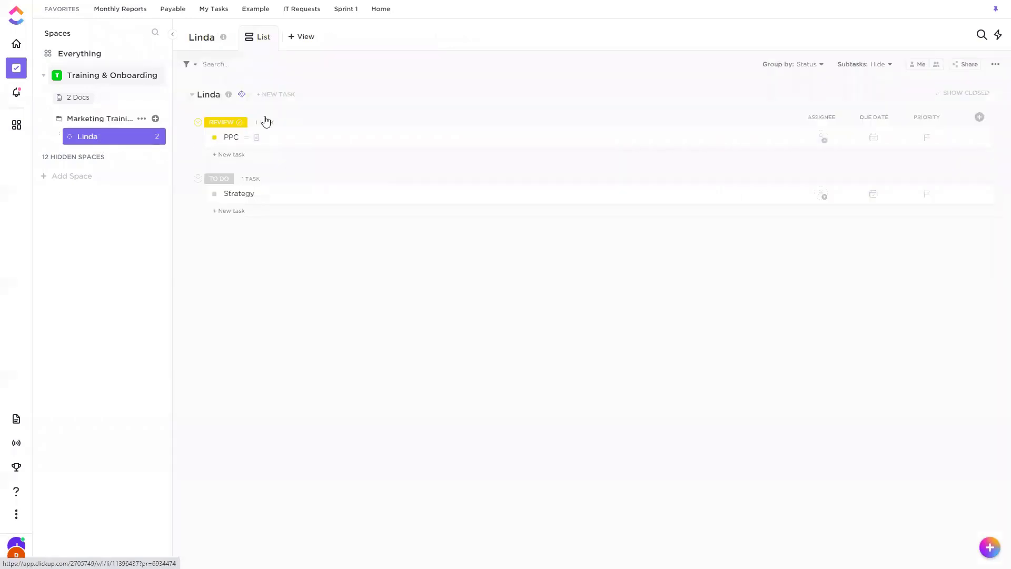
click(245, 197)
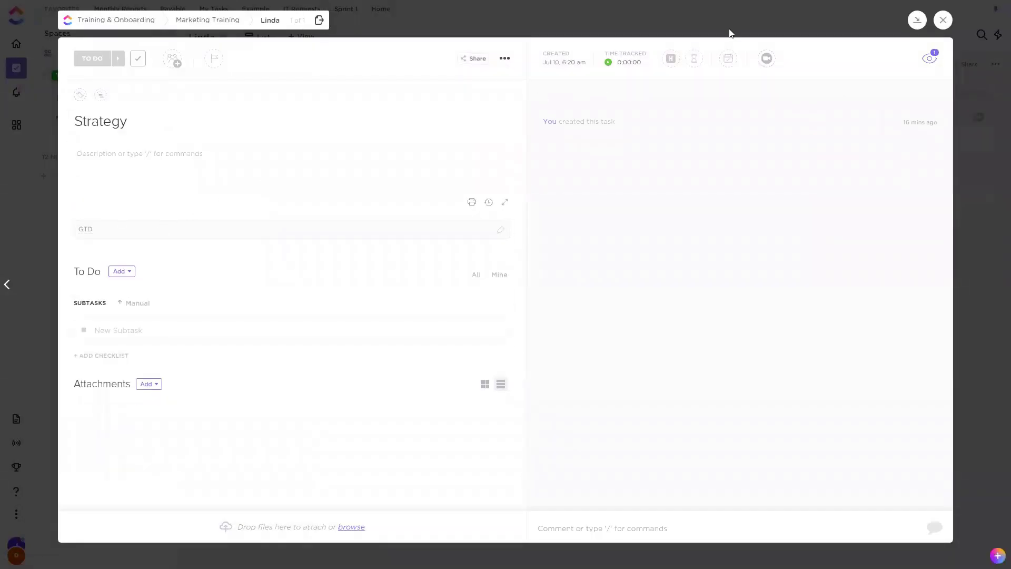
click(364, 169)
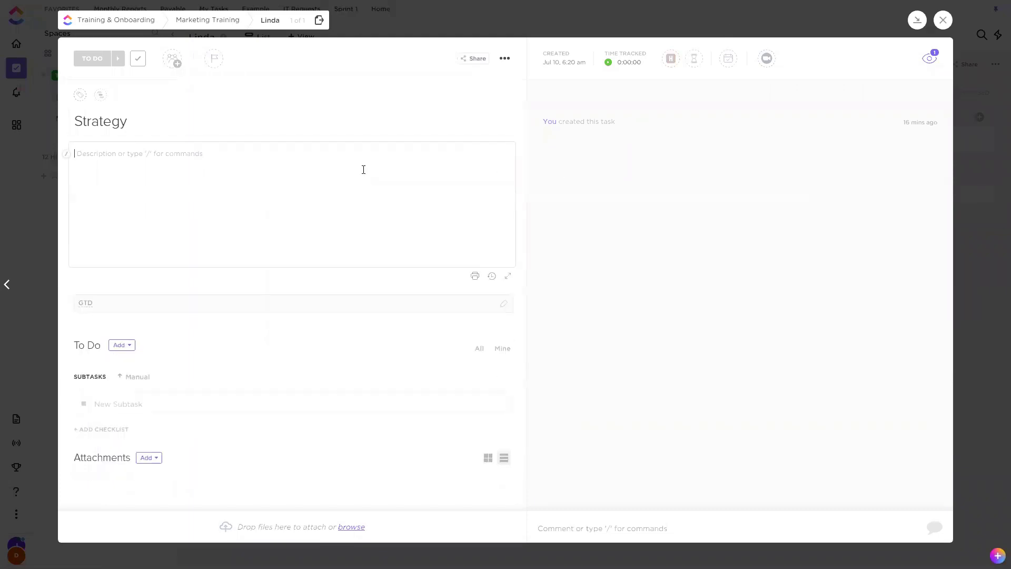
text(/)
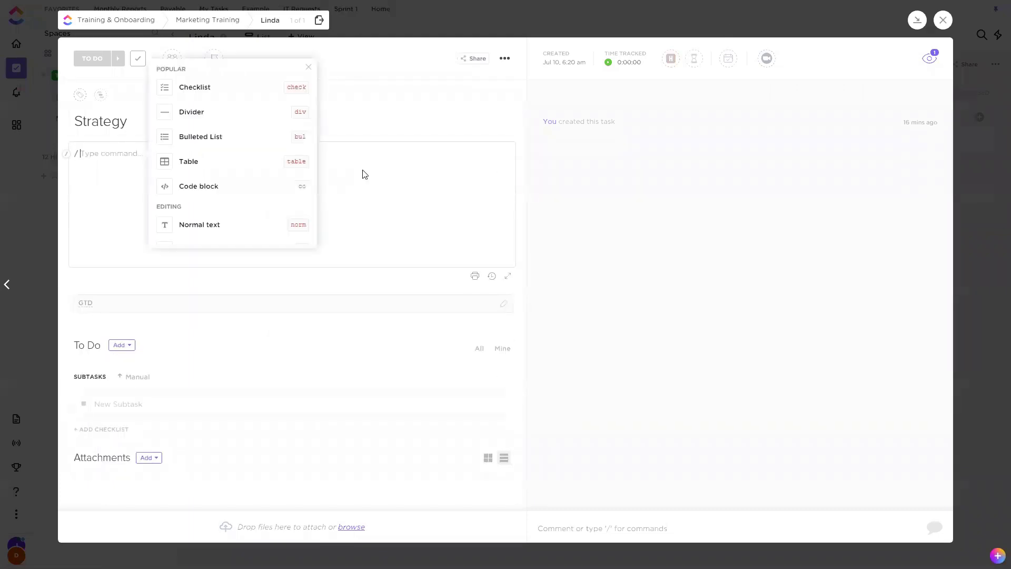
scroll(211, 134, down, 5)
click(101, 208)
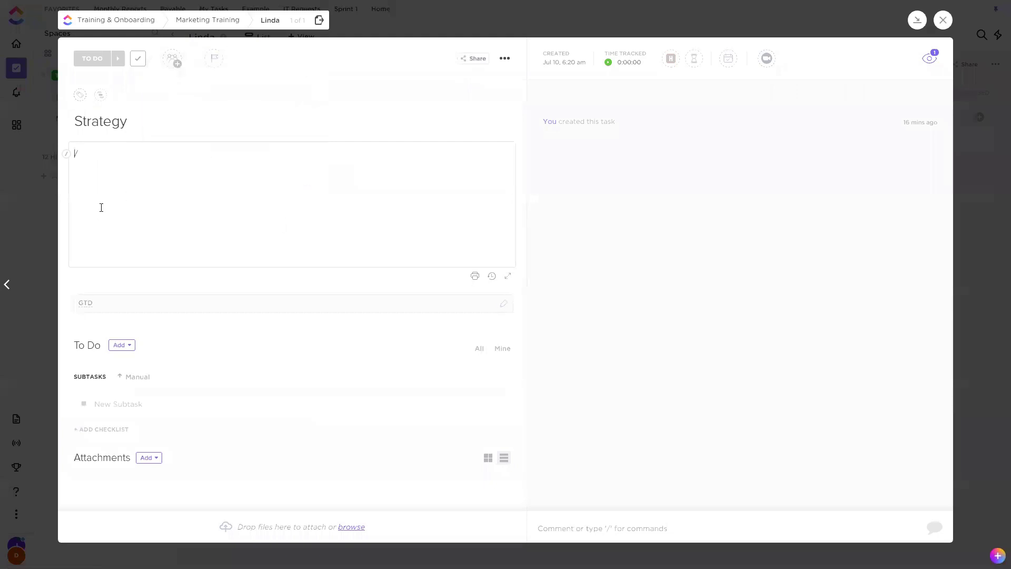
key(BackSpace)
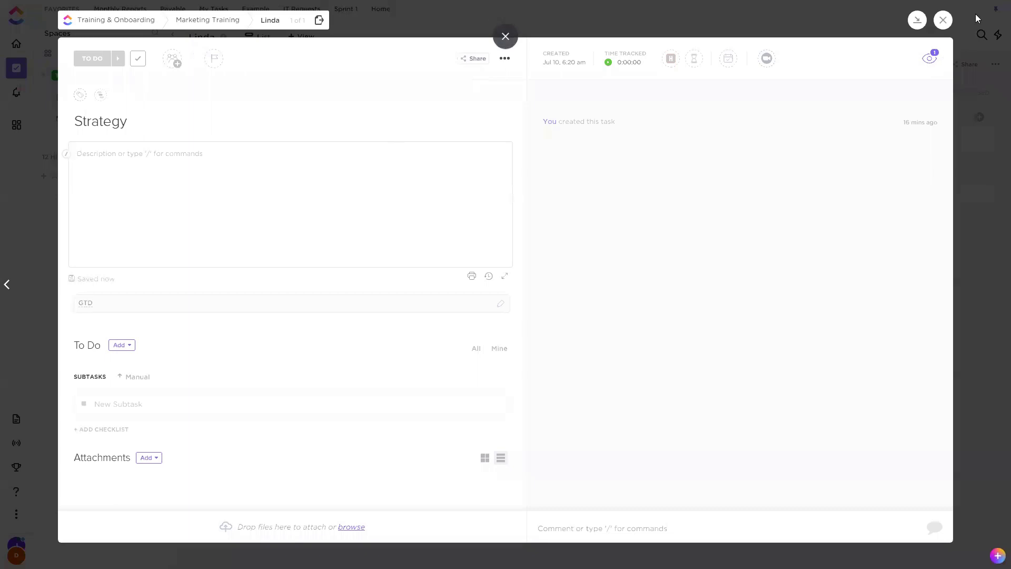
click(942, 21)
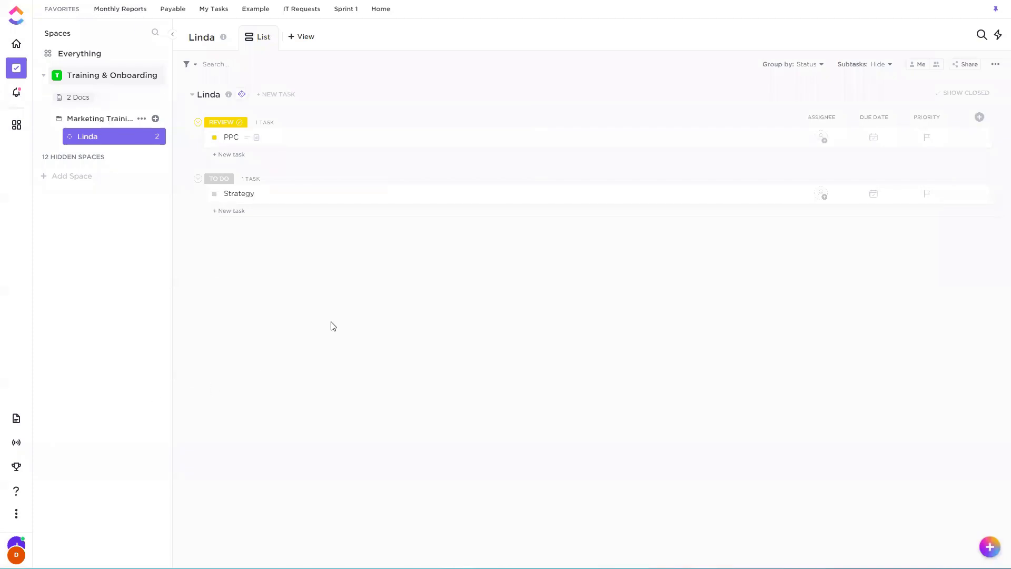
key(F11)
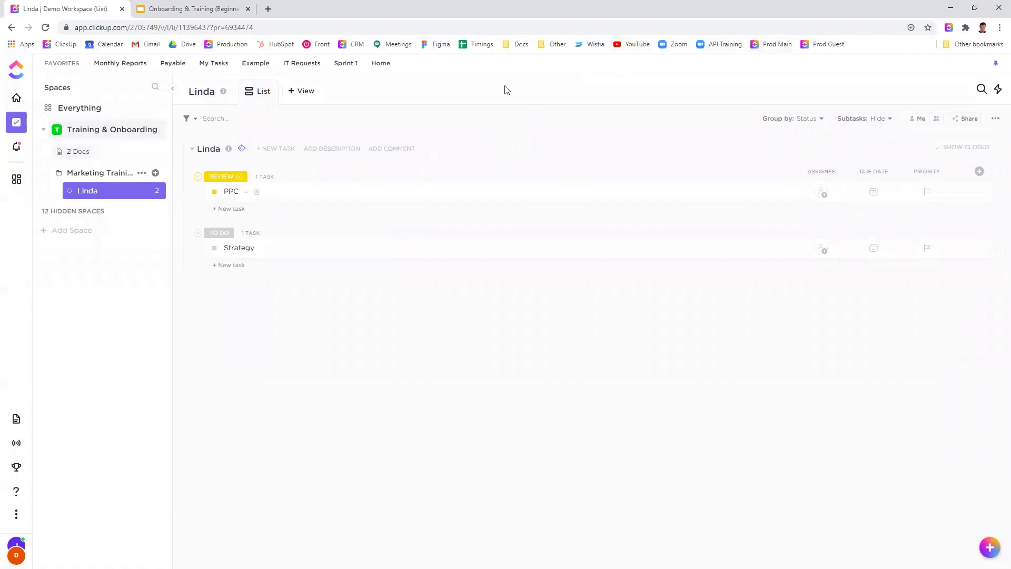
key(F11)
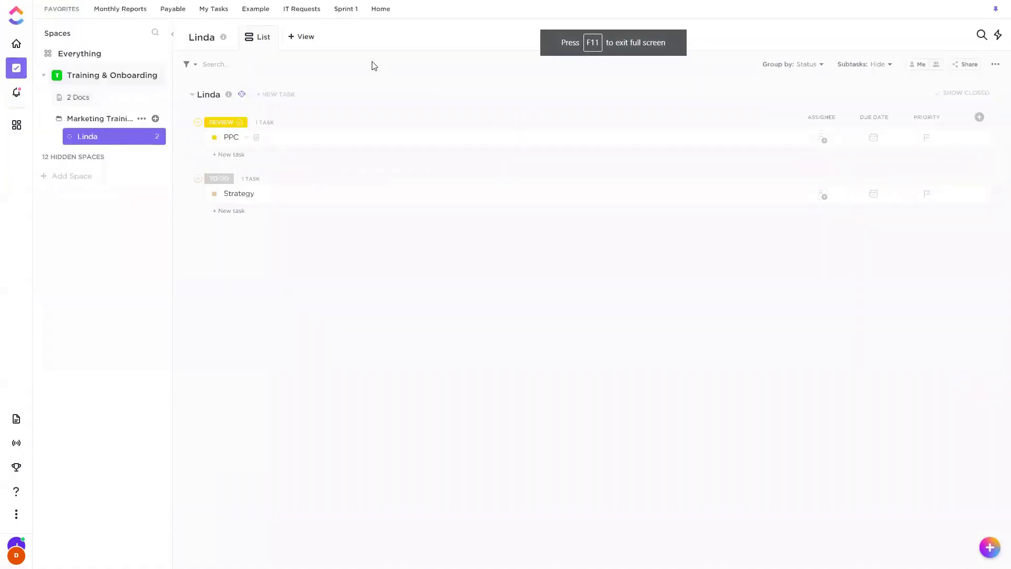
key(F11)
key(F11)
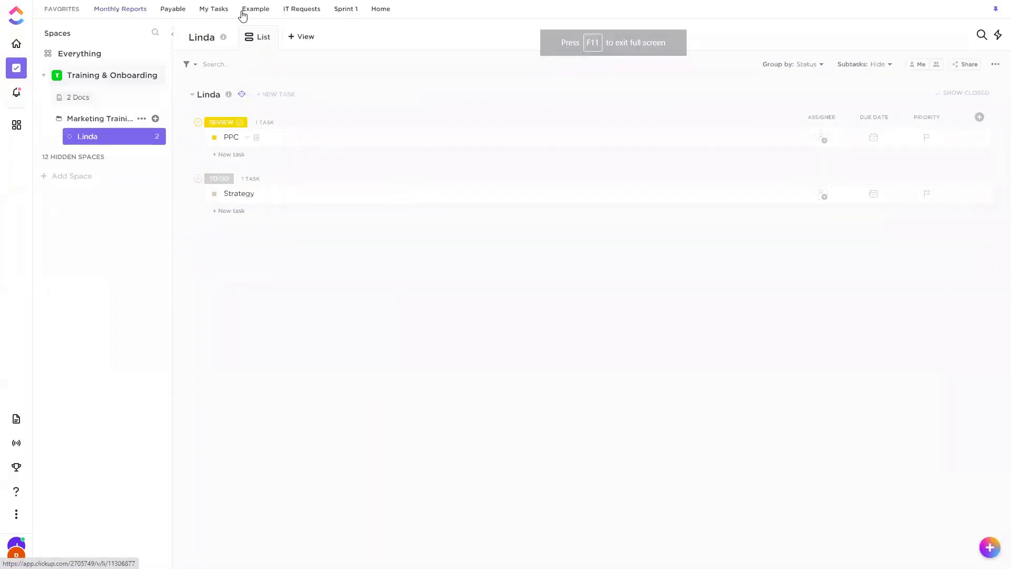
Open the Payable and My Tasks favorites, and bring up the view options of the Overdue view in Example Space
click(168, 10)
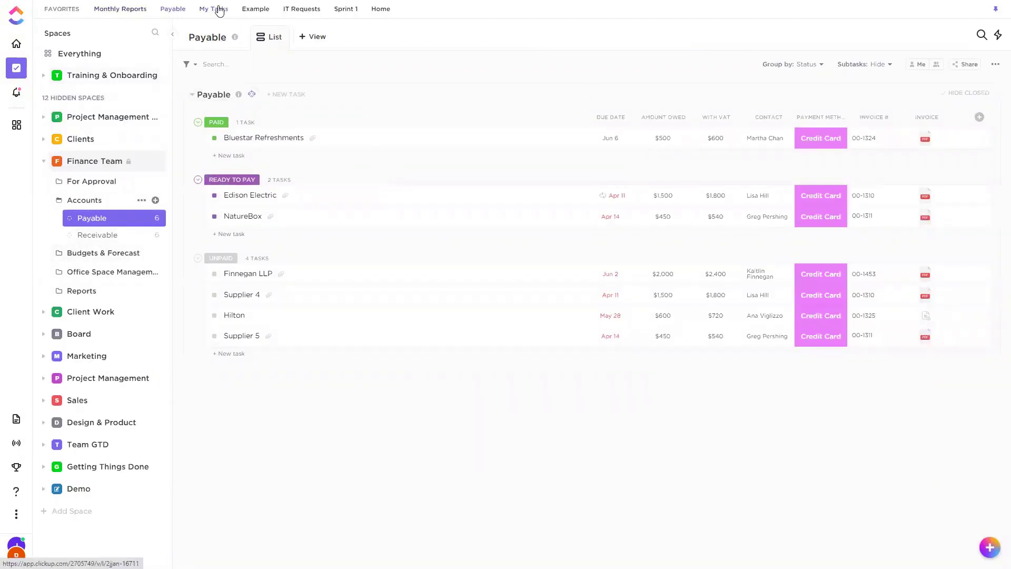
click(218, 11)
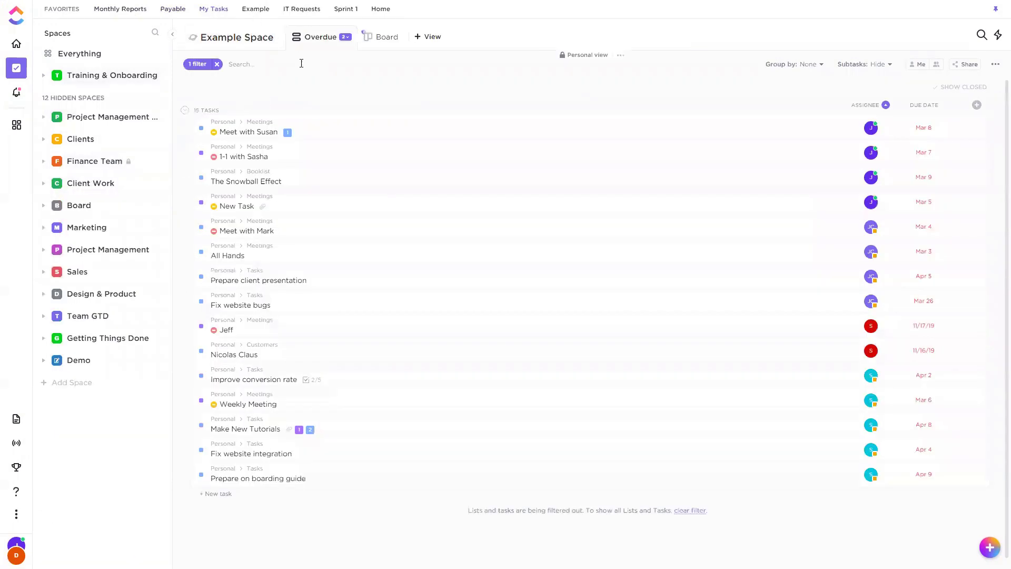
click(346, 37)
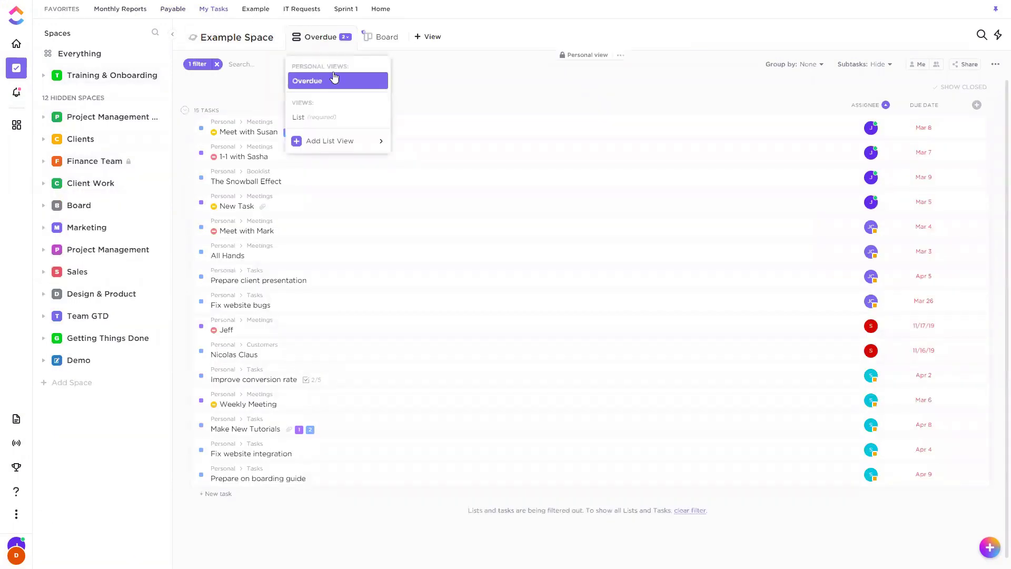
click(379, 80)
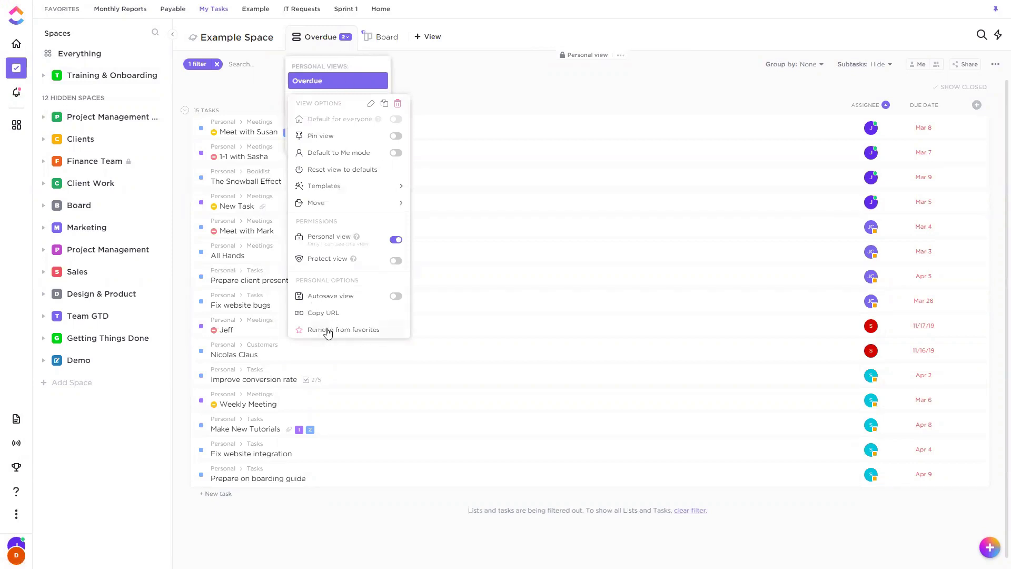
Open the Project Management Styles space and select the SEO Optimization, User story and Bug report tasks
click(505, 75)
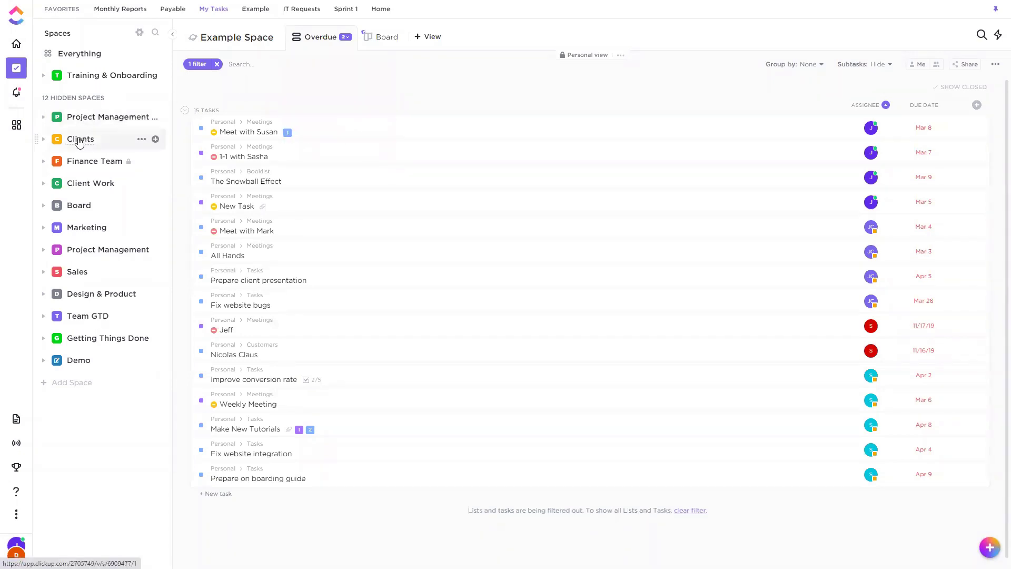
click(109, 119)
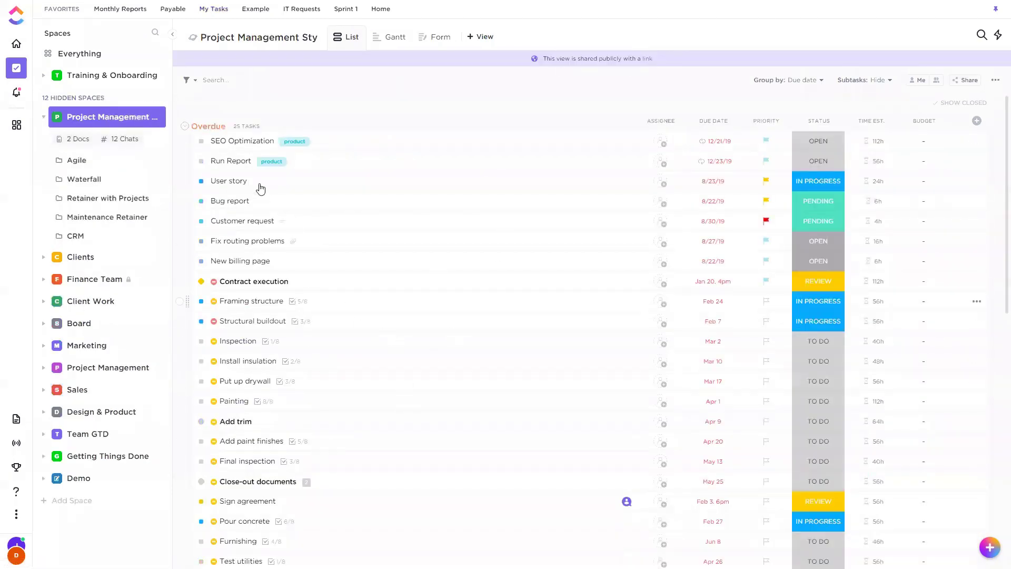
click(179, 141)
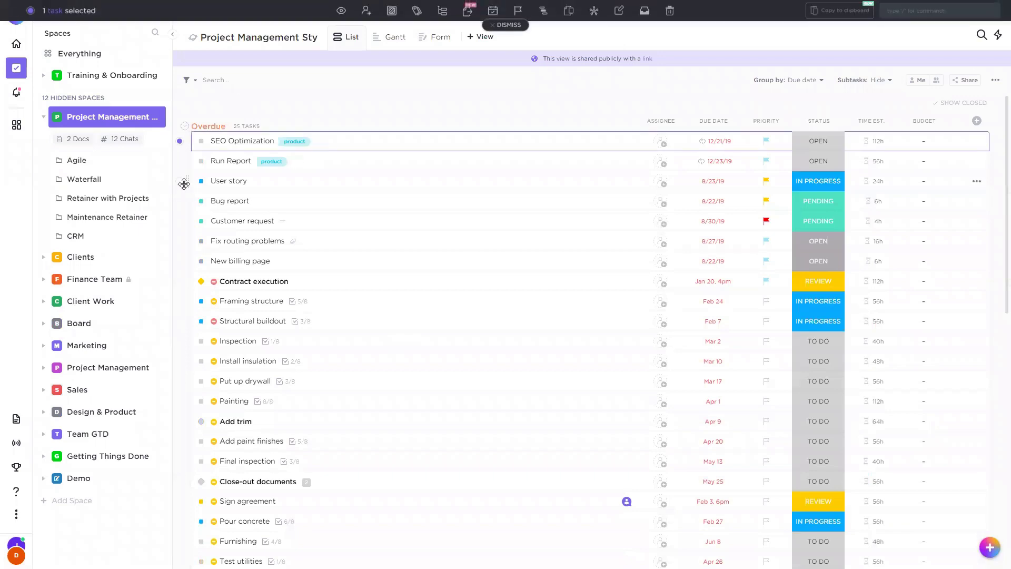
click(179, 182)
click(180, 201)
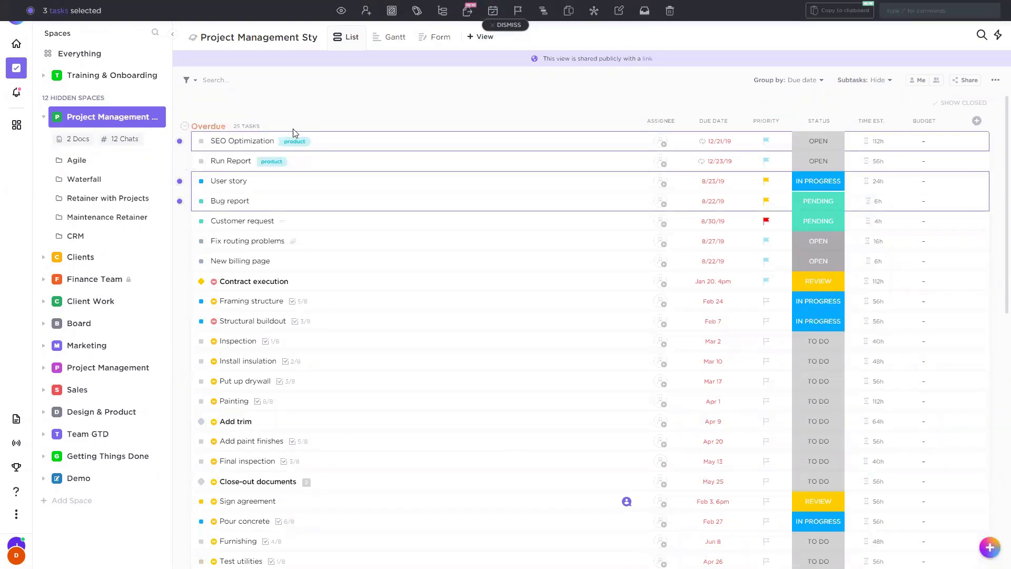
Add a Board view to the space and select the Inspection, Install insulation, Put up drywall and Painting tasks on it
click(483, 41)
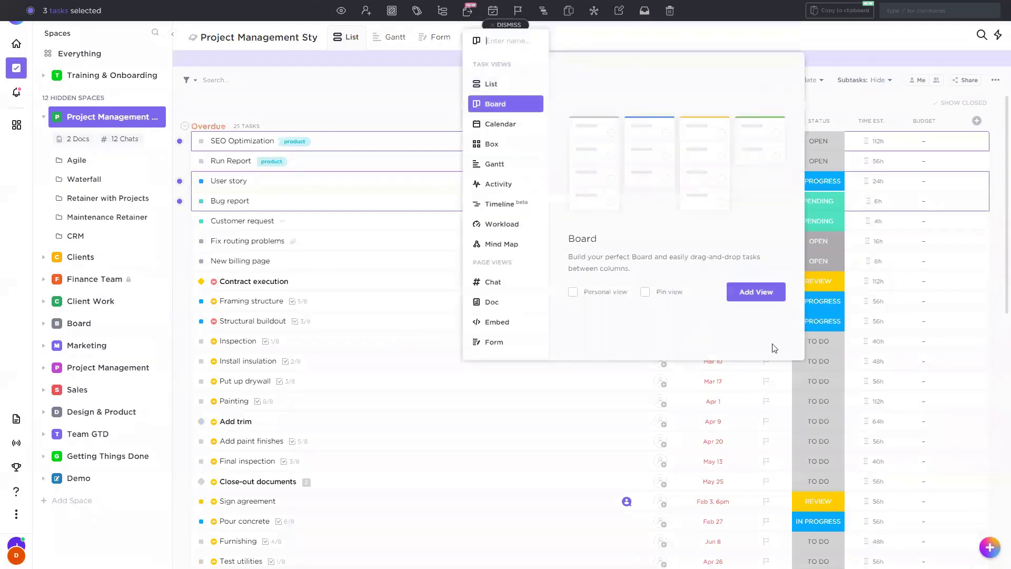
click(756, 292)
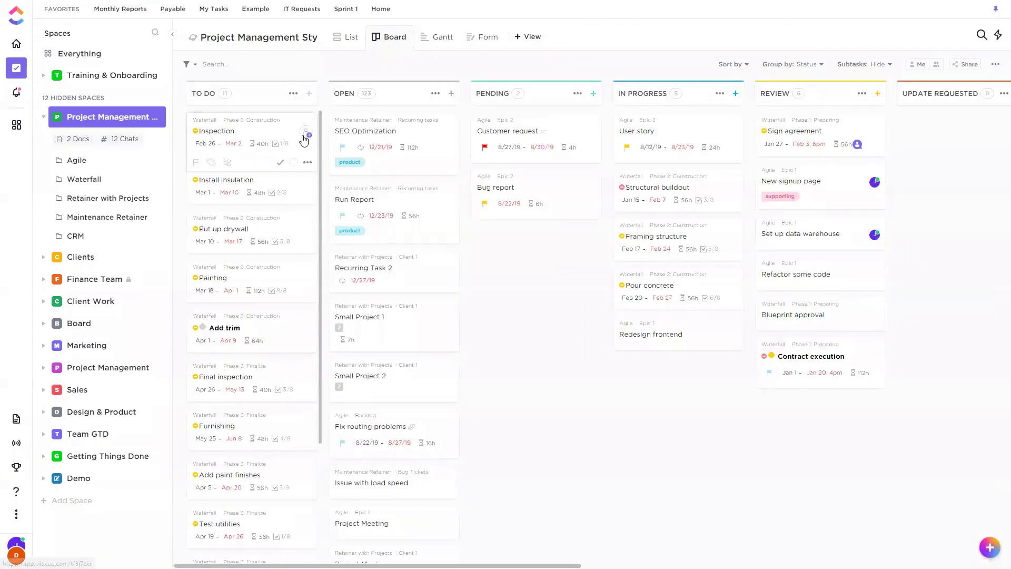
click(306, 133)
click(306, 181)
click(307, 233)
click(307, 282)
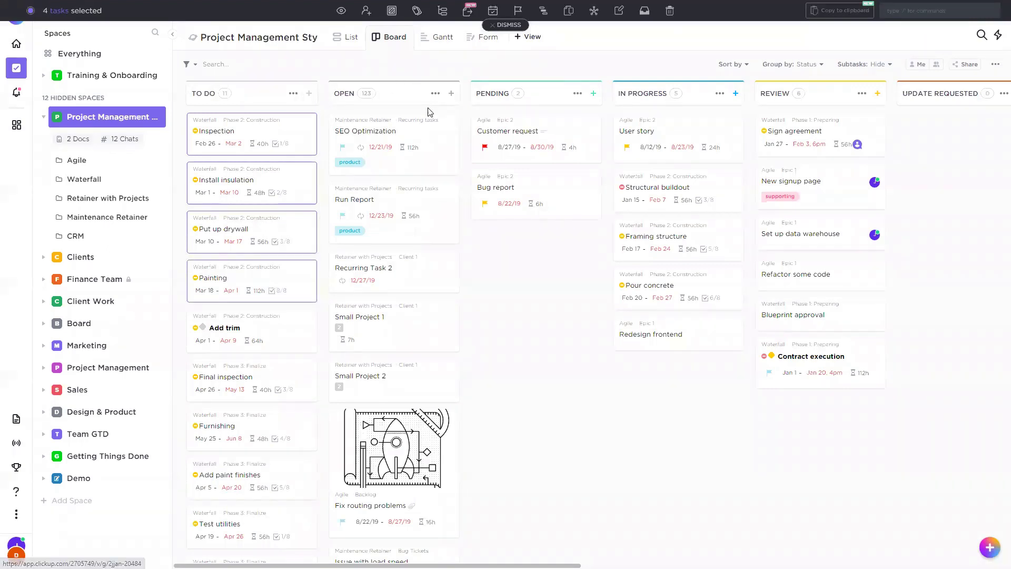
In the space's List view, select the range of tasks from SEO Optimization down into the No Due Date group
click(349, 37)
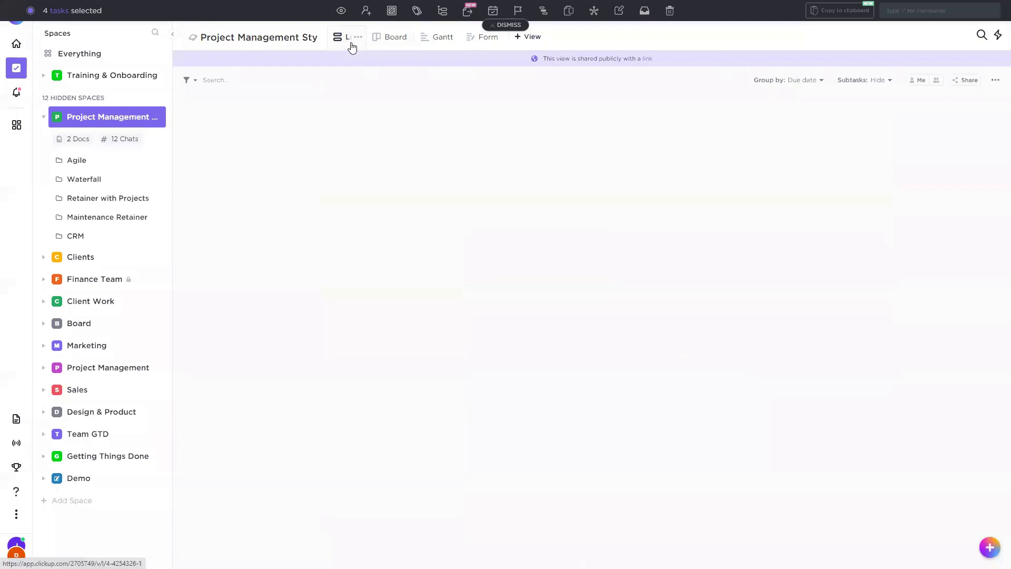
click(179, 141)
click(180, 161)
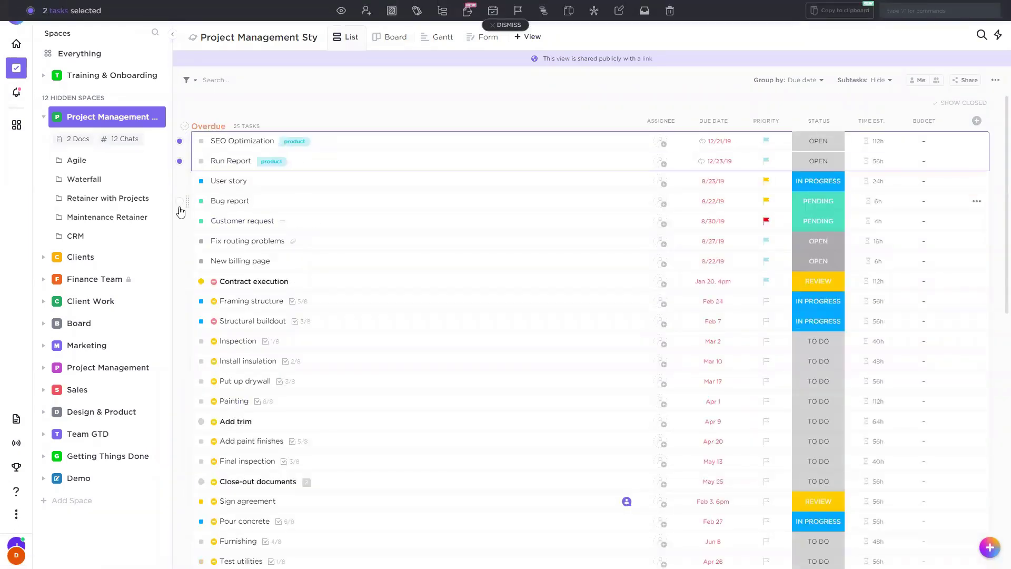
scroll(350, 421, down, 20)
scroll(348, 424, down, 7)
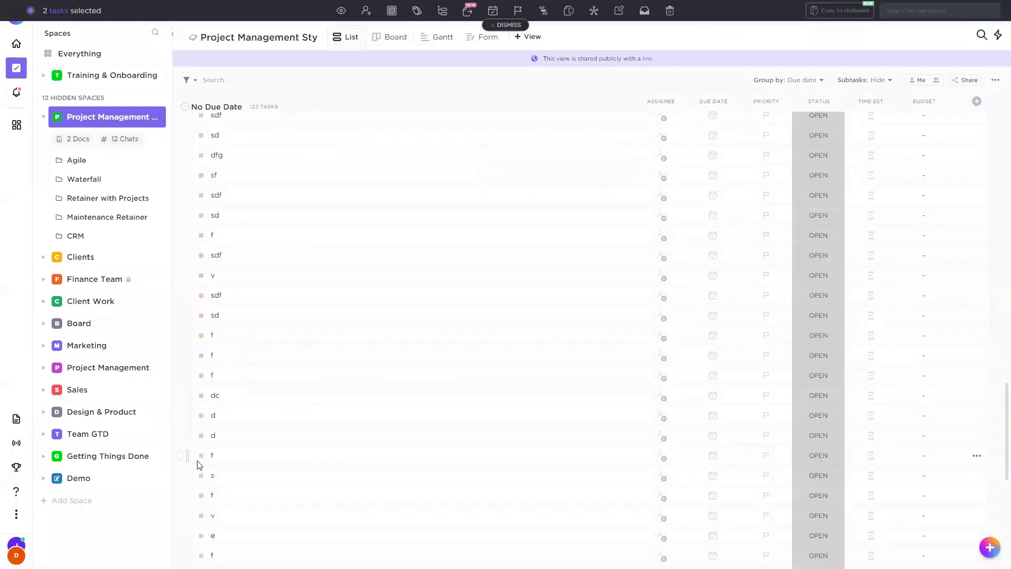
scroll(213, 457, down, 5)
shift+click(182, 493)
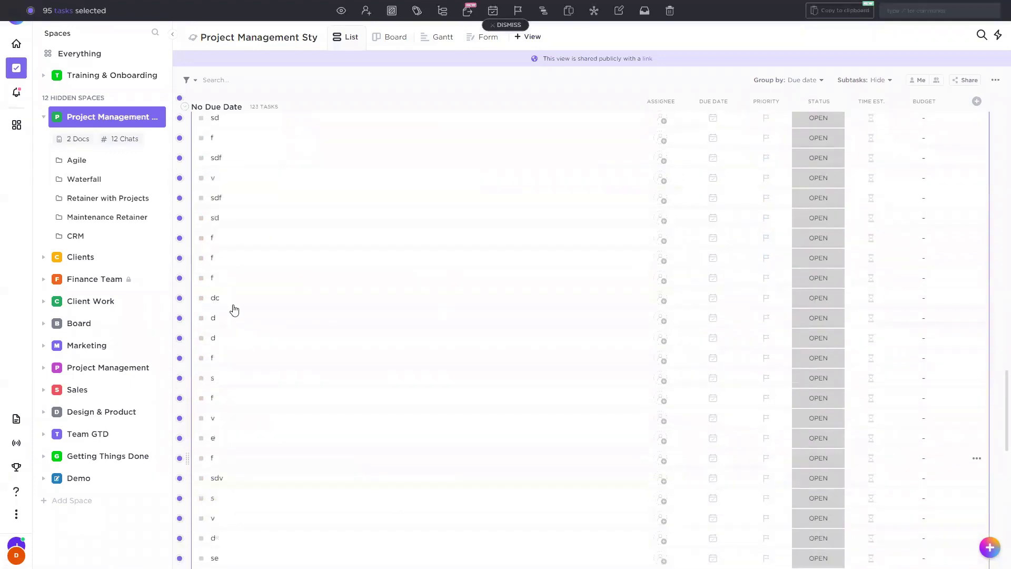
Deselect and reselect all tasks in the Overdue group at once
scroll(241, 271, up, 10)
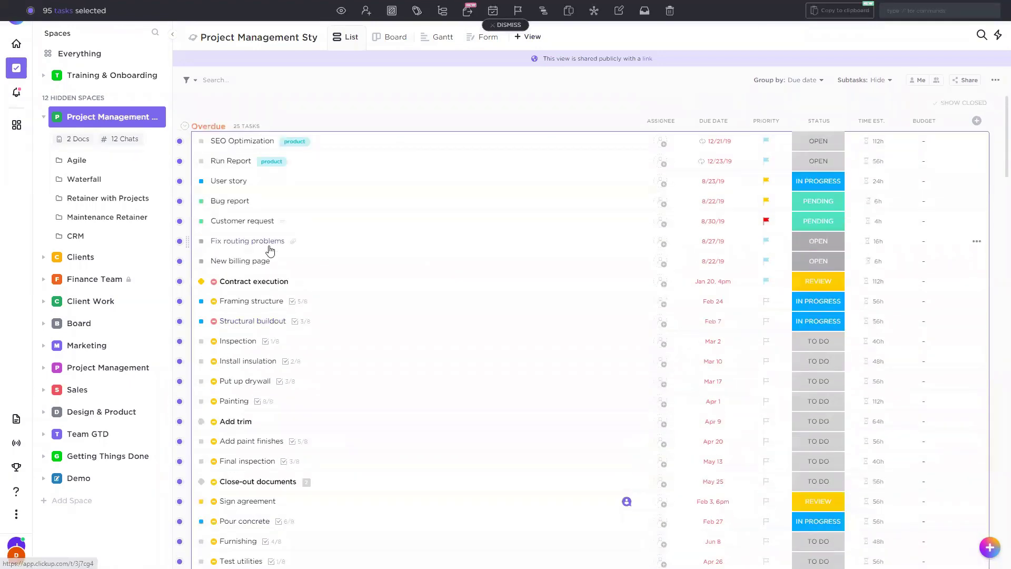
click(236, 127)
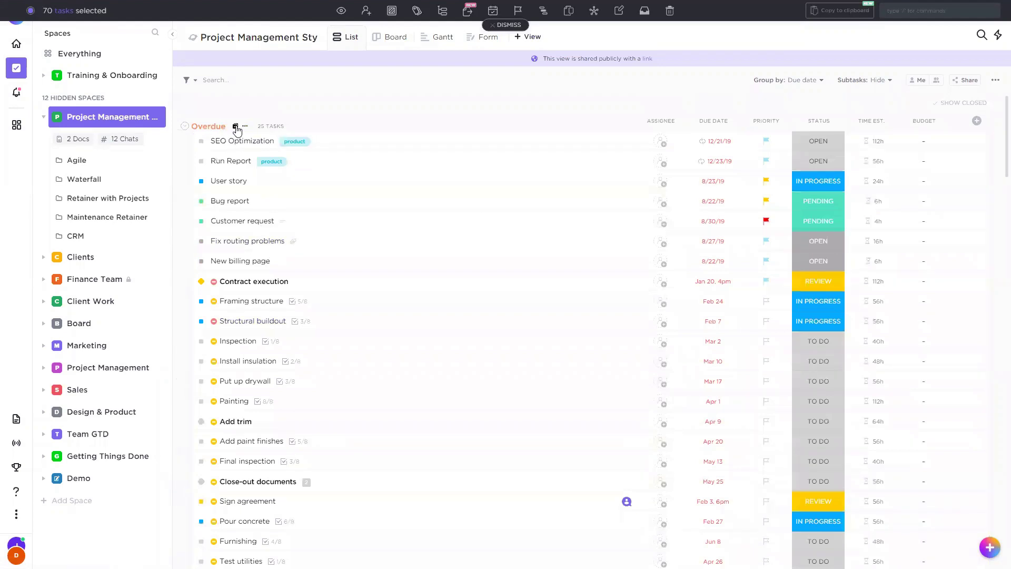
click(235, 127)
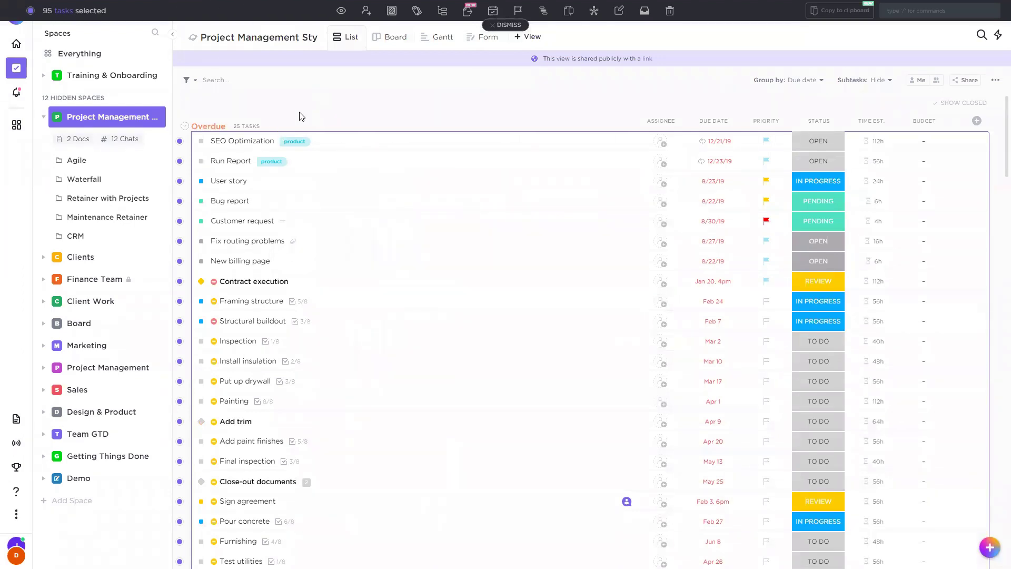
Review the people available for bulk assignment, close that list, and assign only the Bug report task to yourself
click(364, 12)
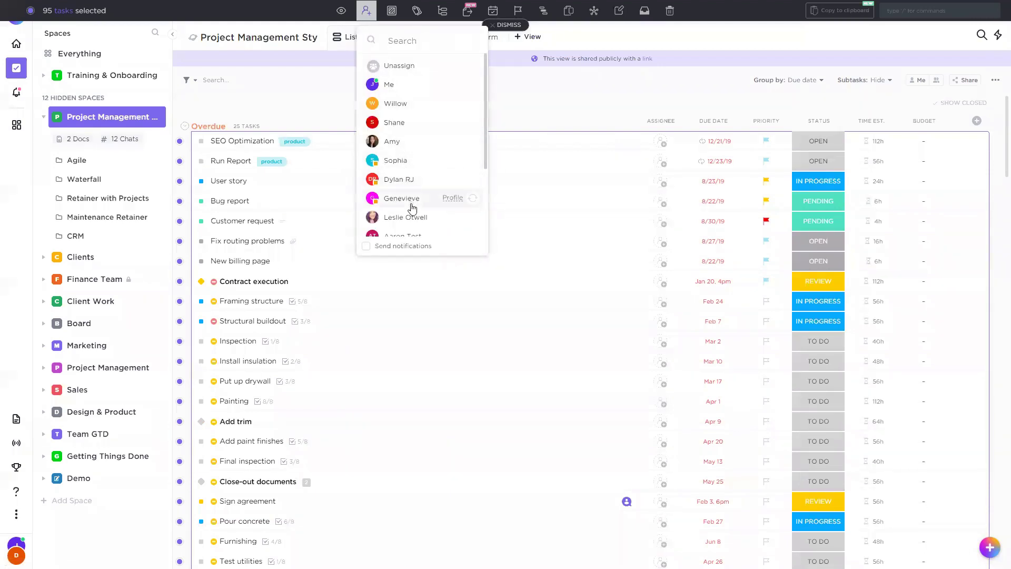
scroll(413, 207, down, 2)
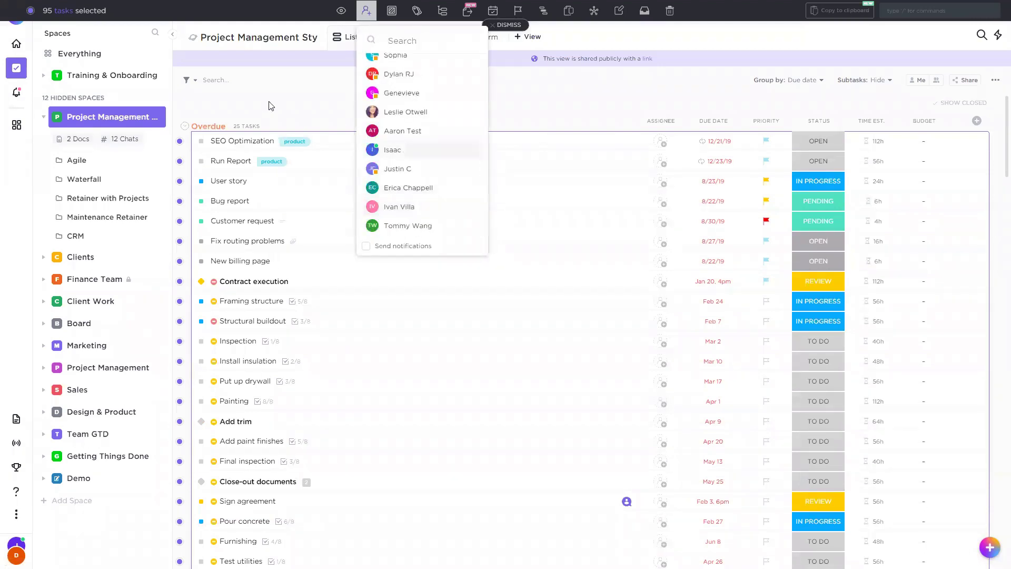
click(494, 161)
click(661, 202)
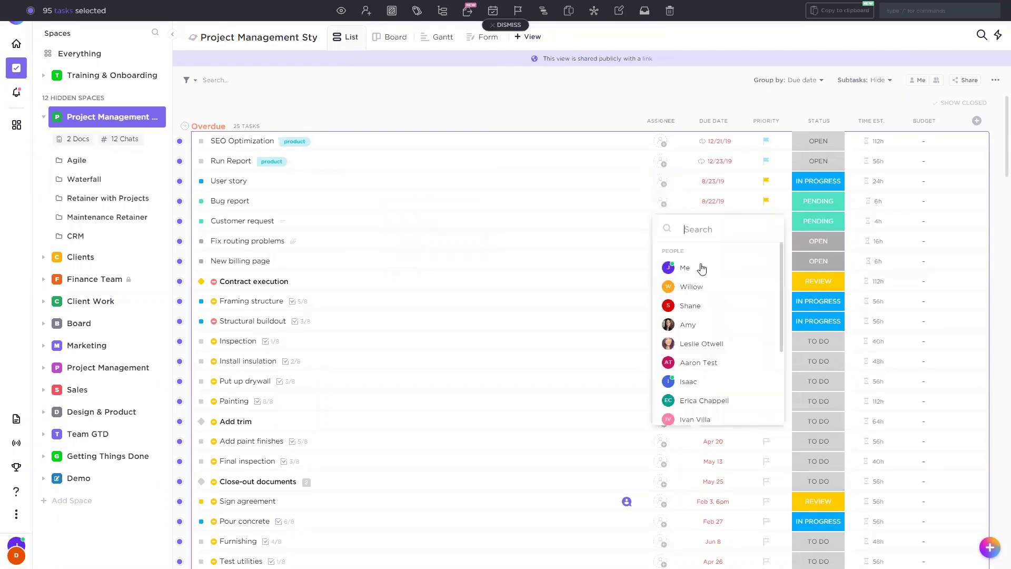
click(701, 266)
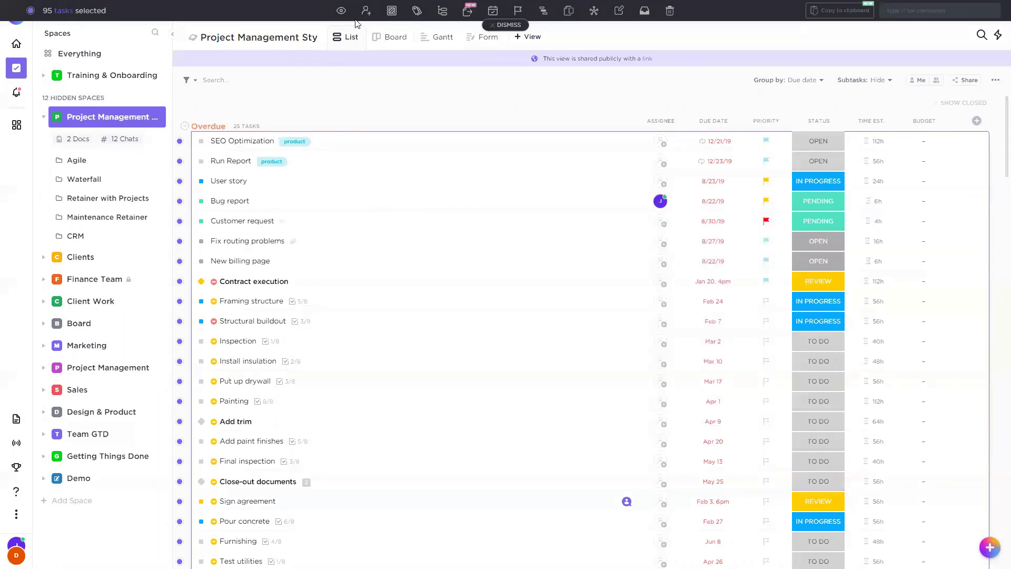
Bulk-assign the selected tasks to yourself, remove that assignment, and assign them all to a teammate instead
click(366, 11)
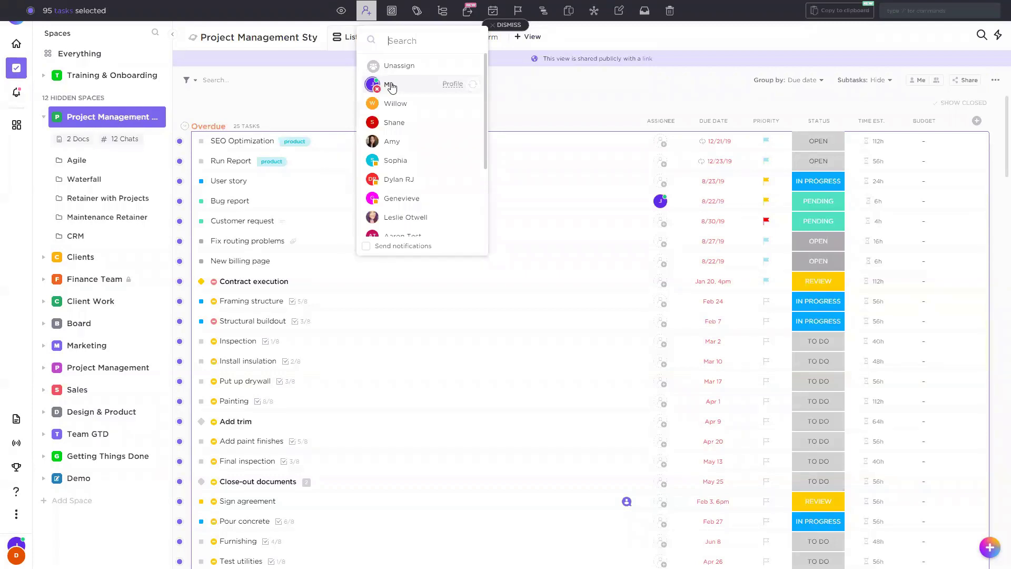
click(376, 92)
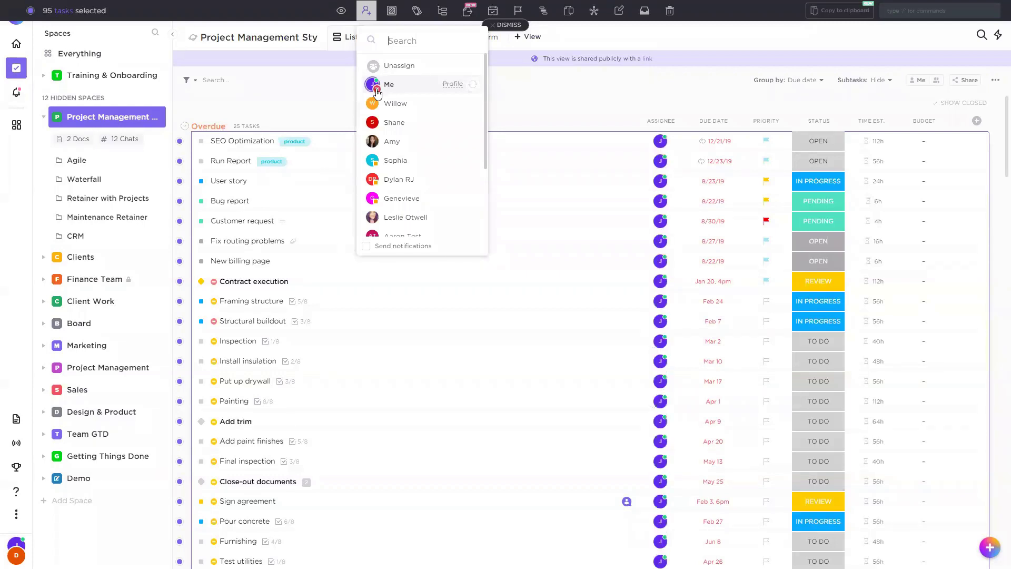
click(377, 92)
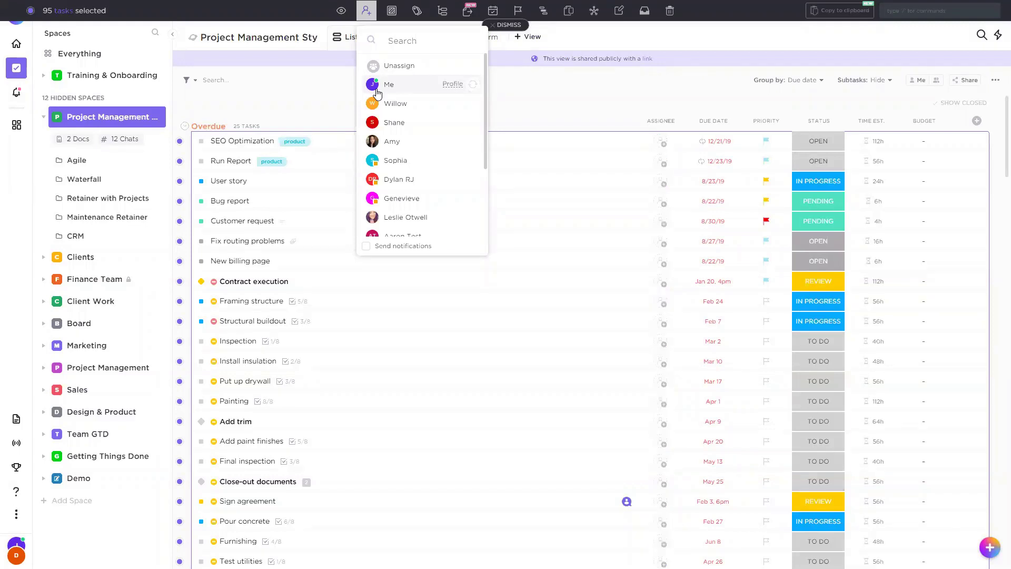
click(407, 127)
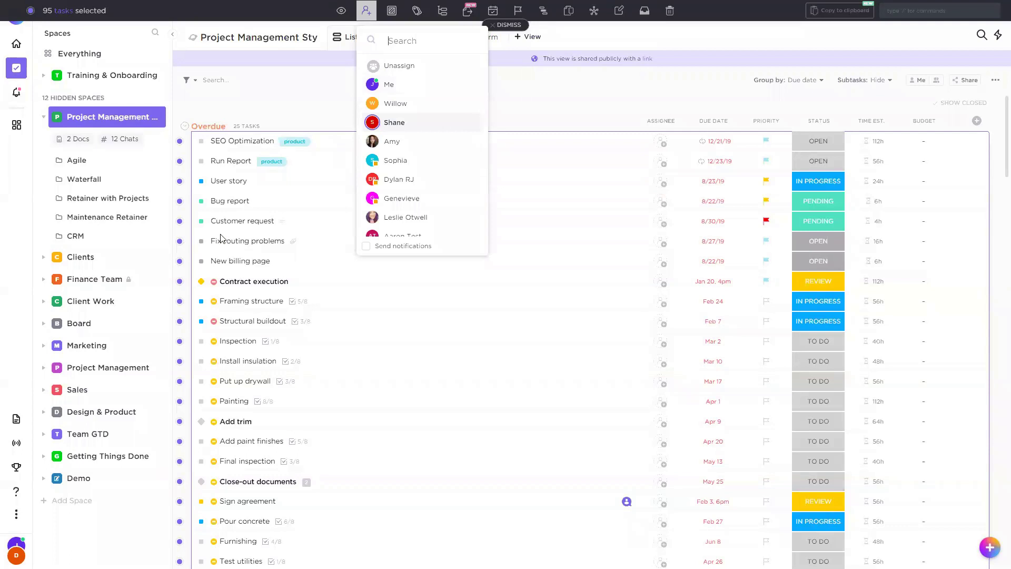
Open the trainee's list in the Marketing Training folder, select the PPC and Strategy tasks, and review their bulk assignee options
click(118, 79)
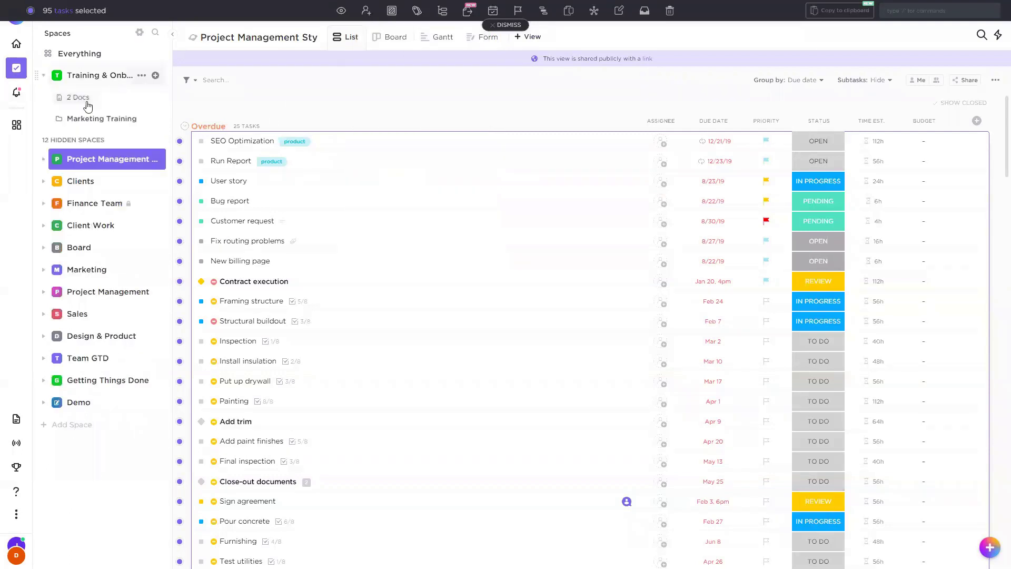
click(78, 118)
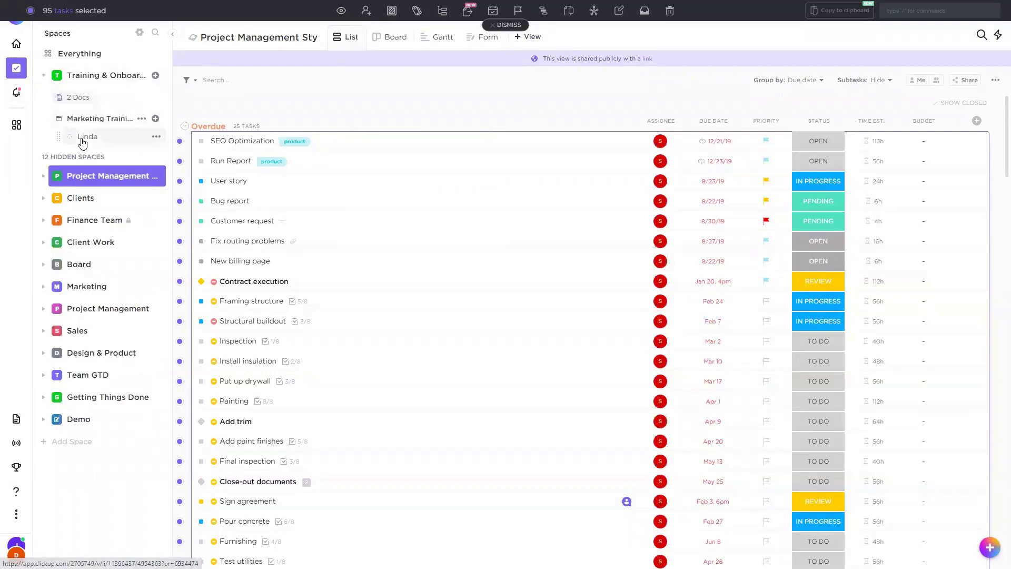
click(84, 138)
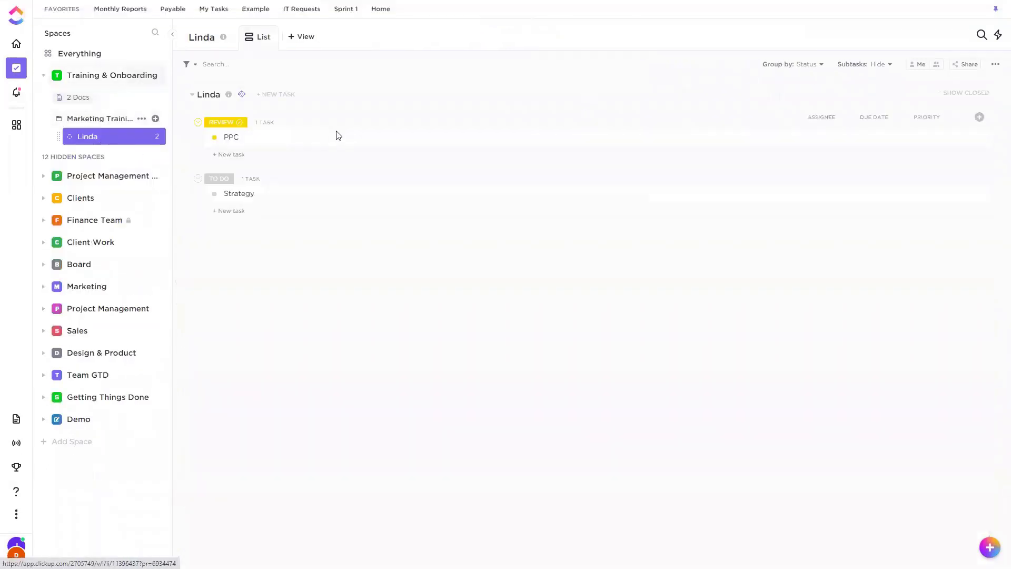
click(193, 138)
click(193, 194)
click(368, 11)
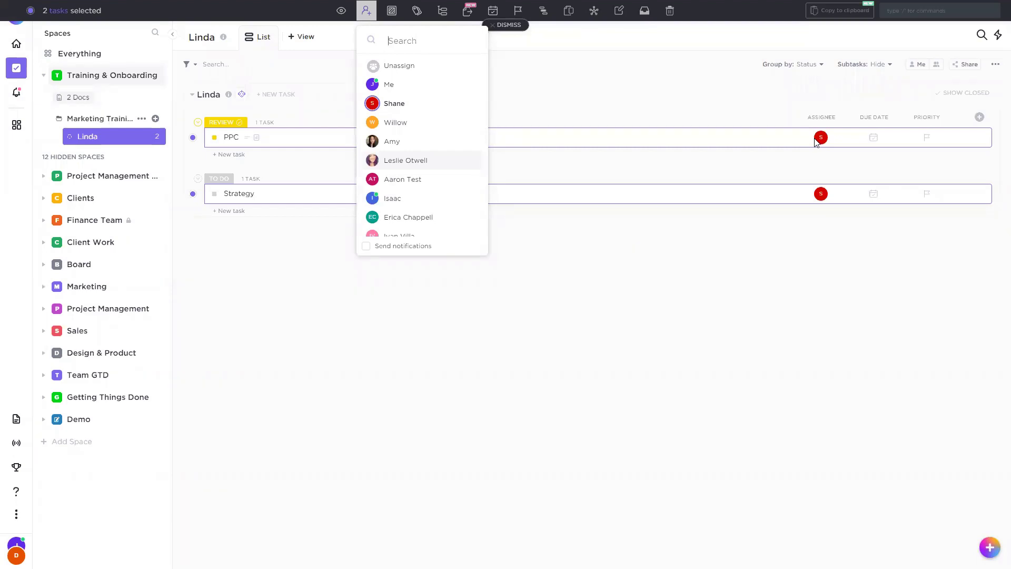
click(433, 396)
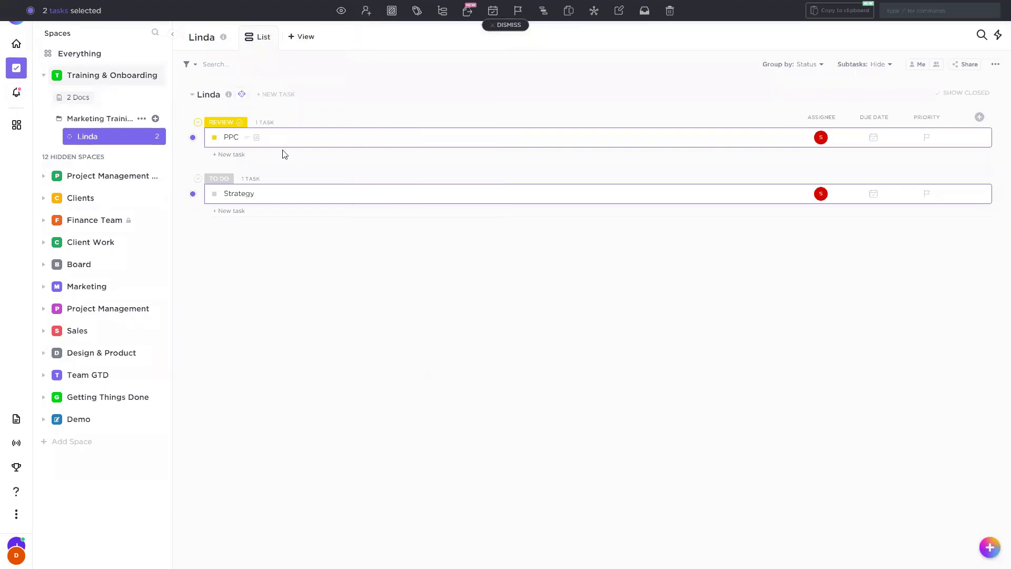
In the Everything view, replace the GTD filter with an Assignee filter set to one teammate, and close the filter settings
click(80, 54)
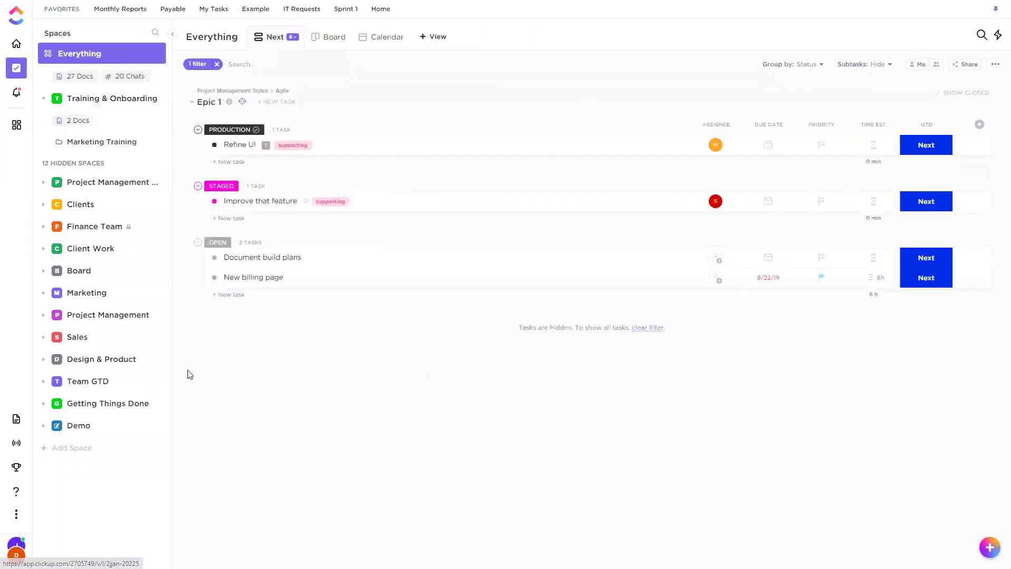
click(198, 64)
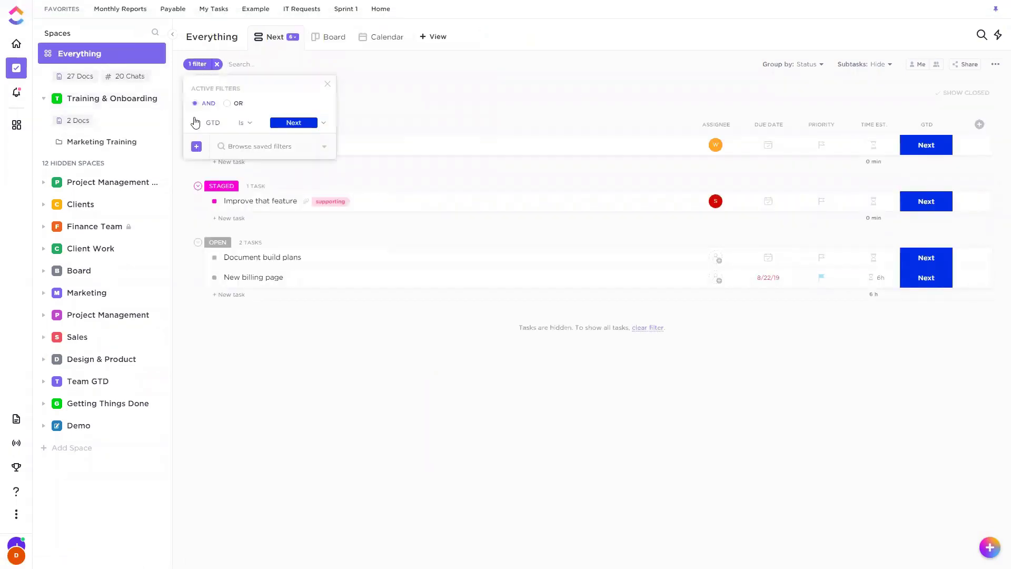
click(195, 123)
click(189, 134)
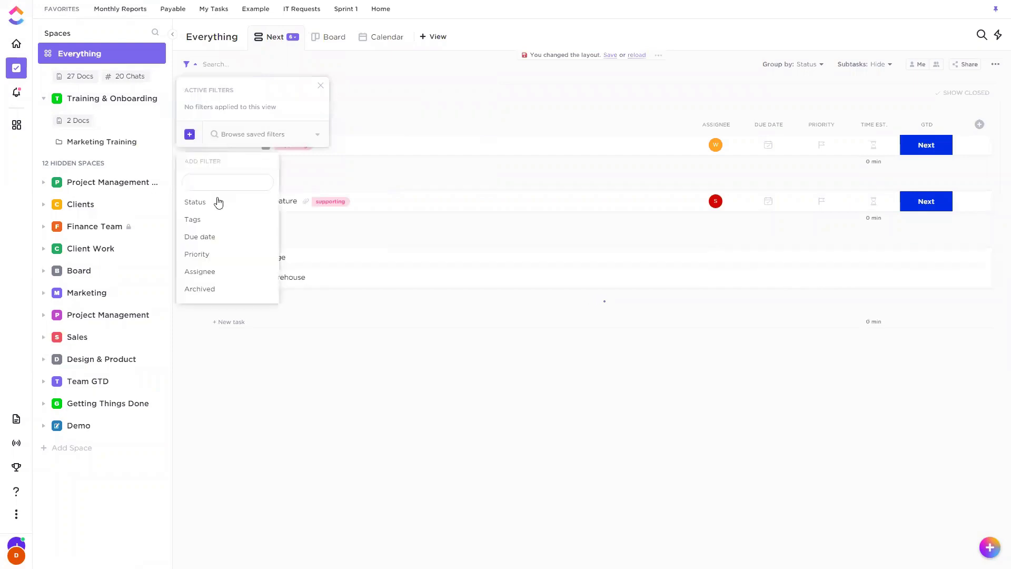
click(204, 272)
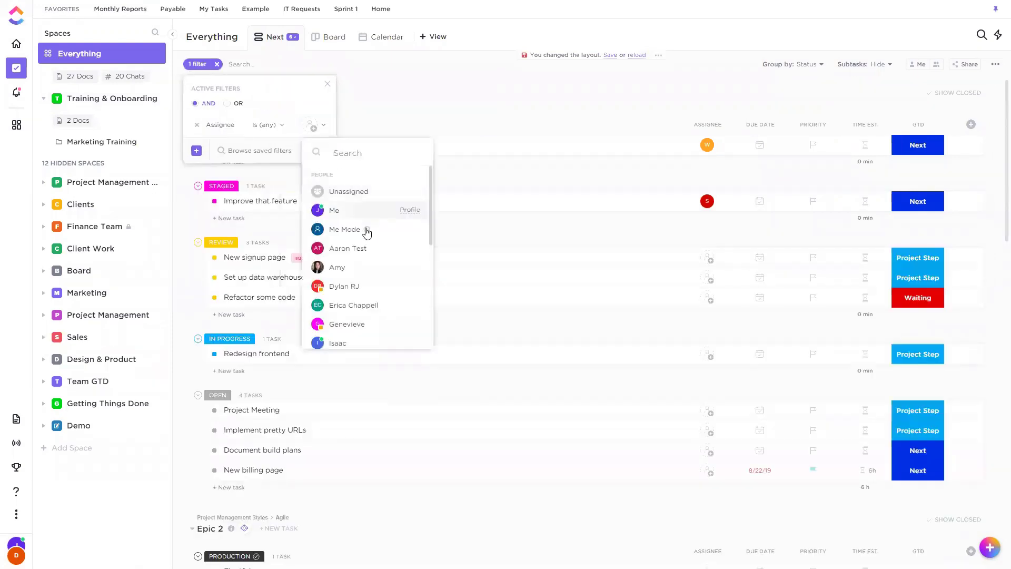
scroll(378, 229, down, 5)
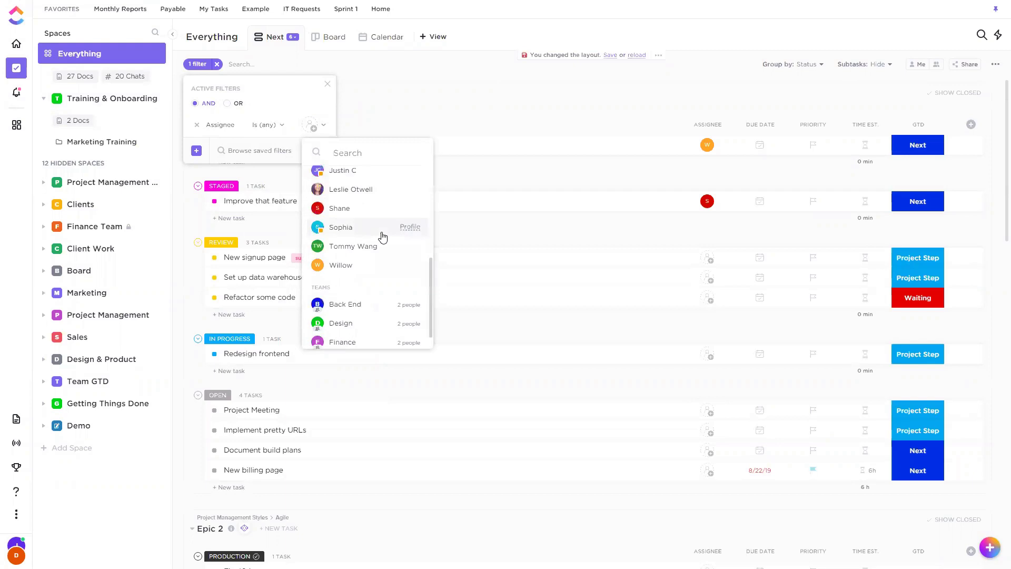
click(342, 265)
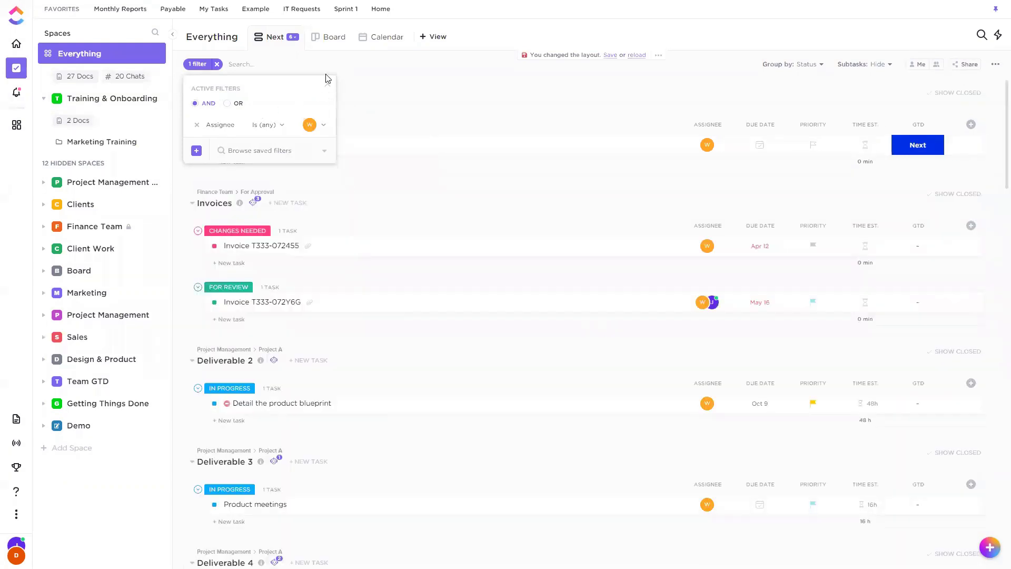
click(327, 85)
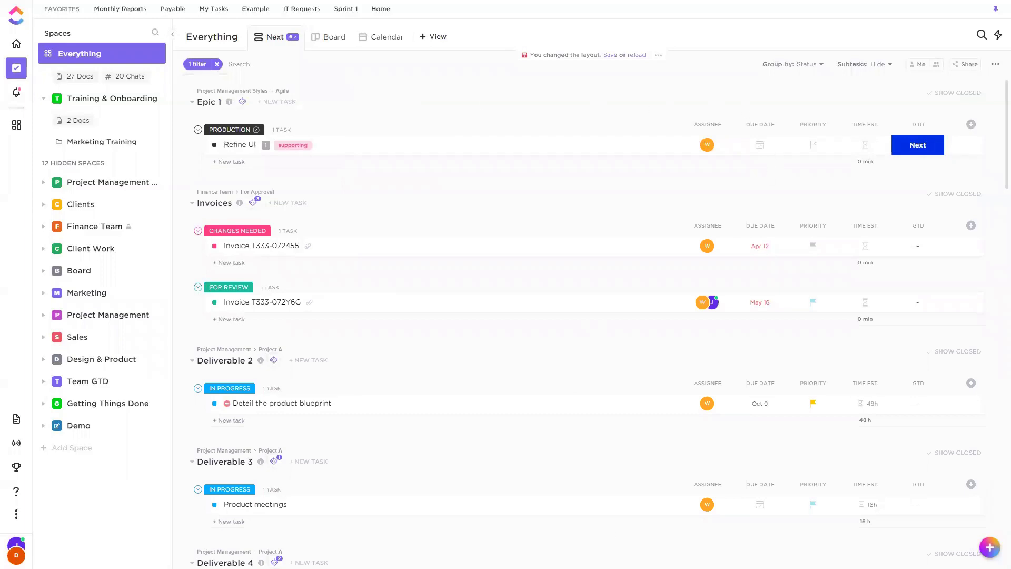
Select all filtered tasks from Refine UI down to Task 4 in the Everything view and bulk-reassign them to one teammate
click(202, 145)
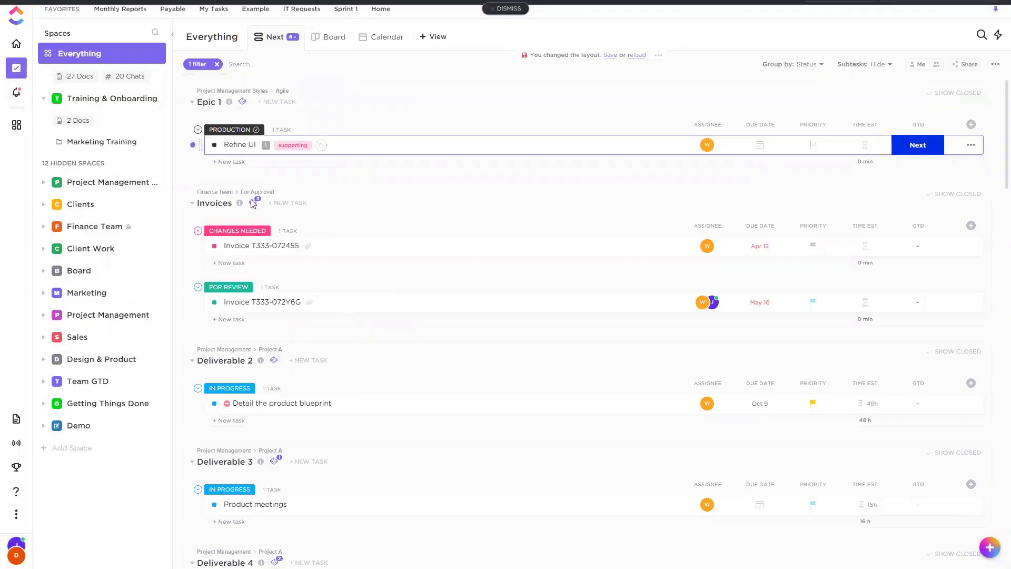
scroll(327, 276, down, 7)
scroll(379, 324, down, 20)
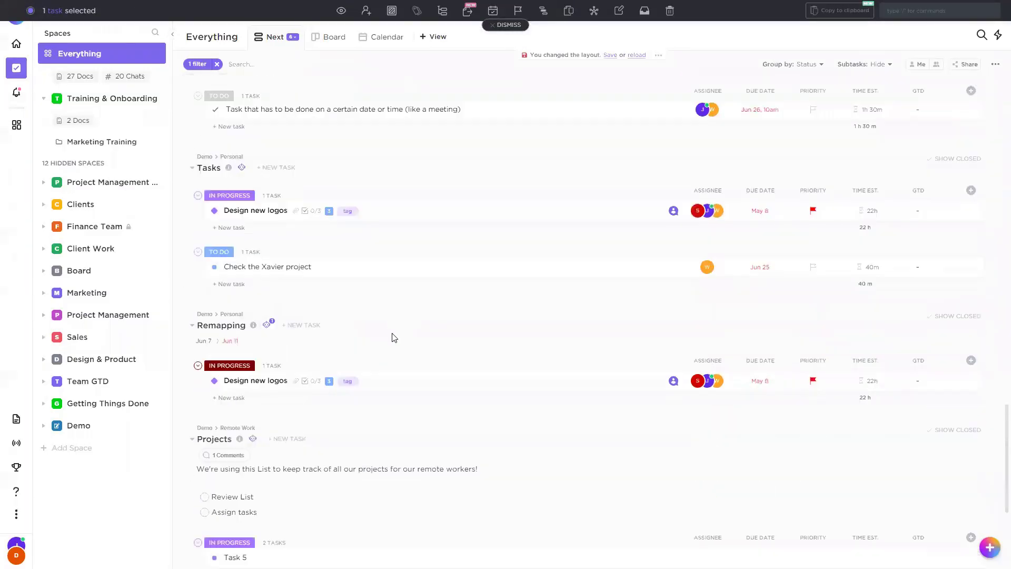
shift+click(194, 452)
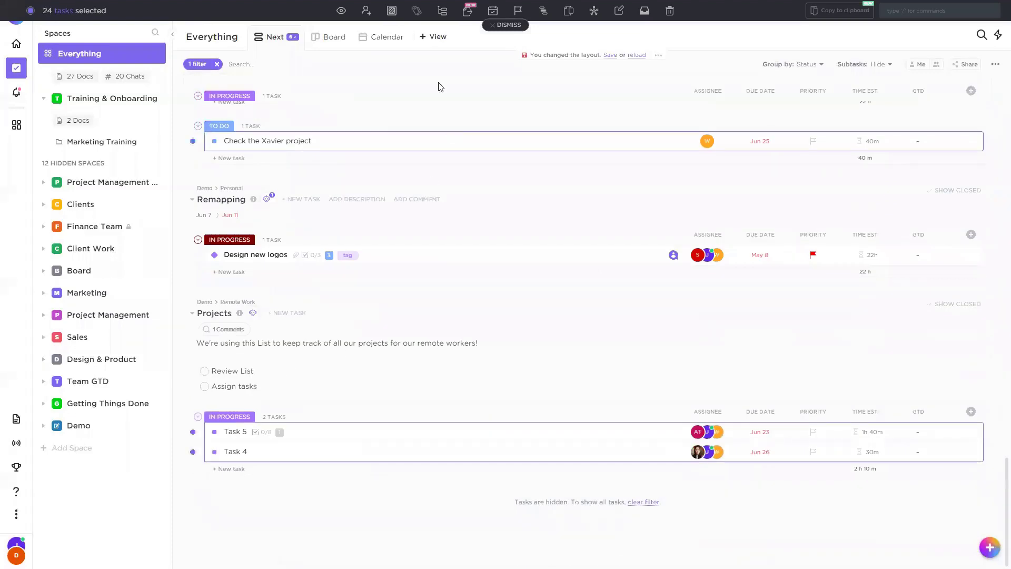
click(368, 13)
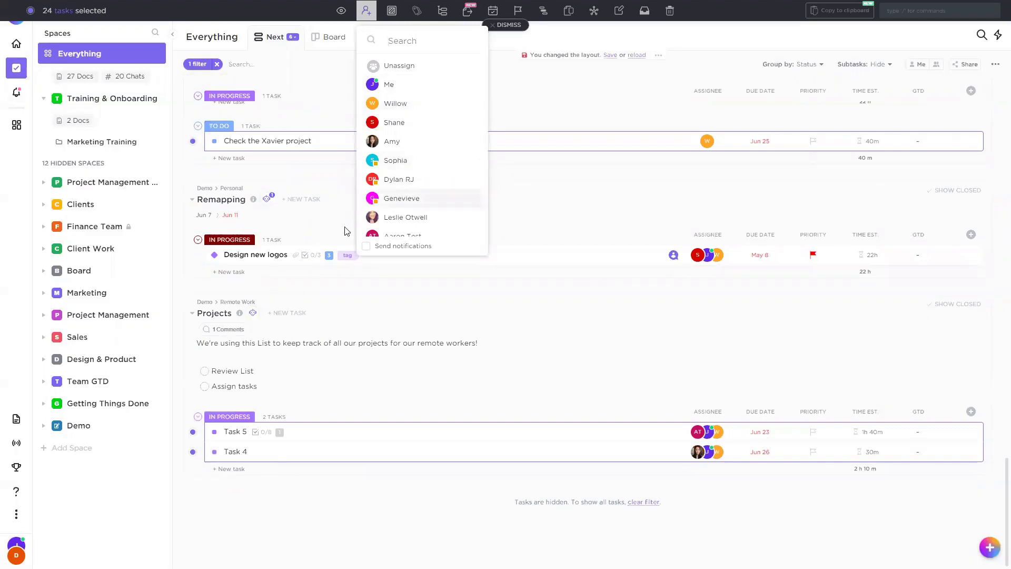
click(416, 105)
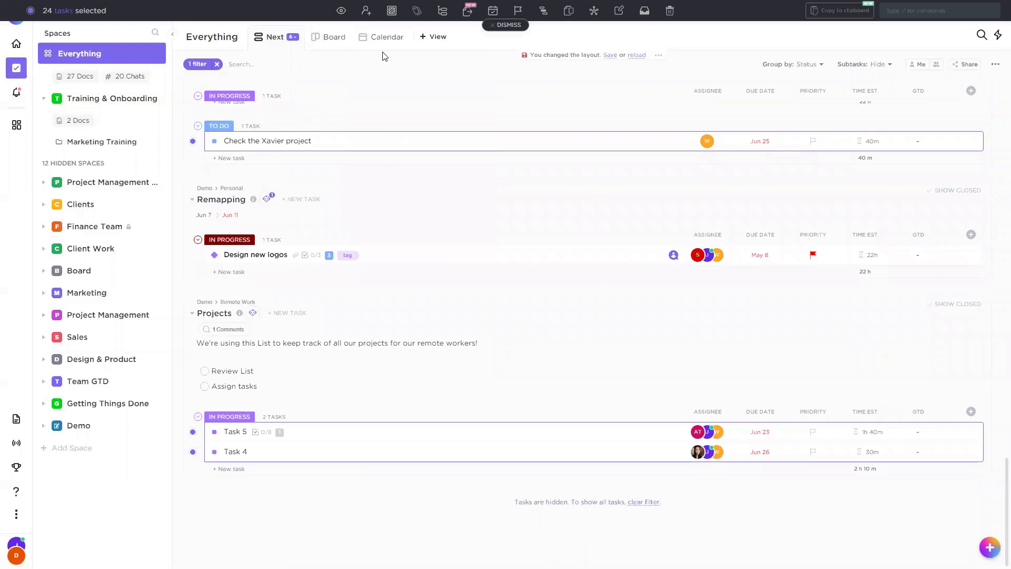
Review the bulk assignee options for the selected tasks again and close the list
click(366, 10)
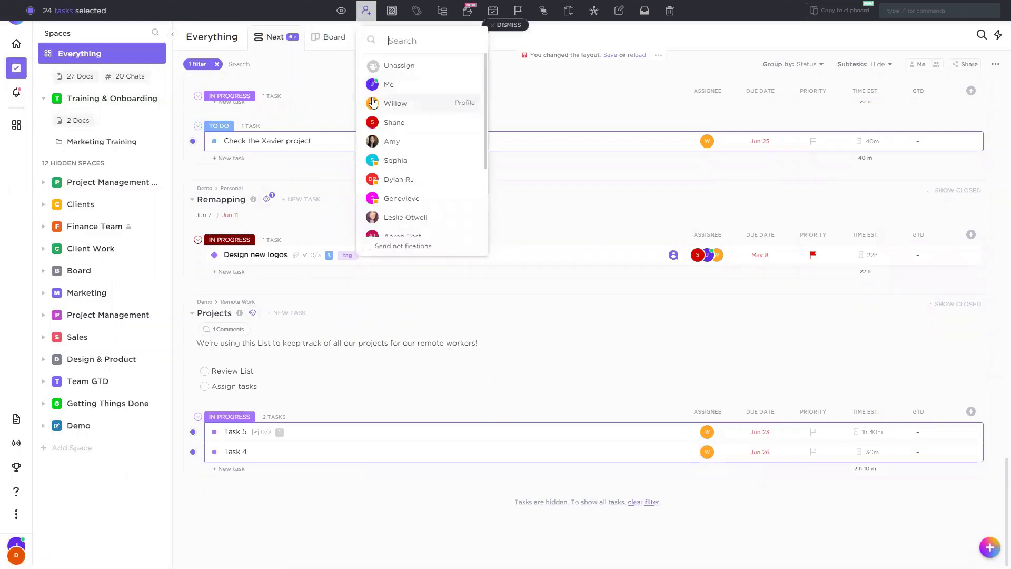
click(386, 106)
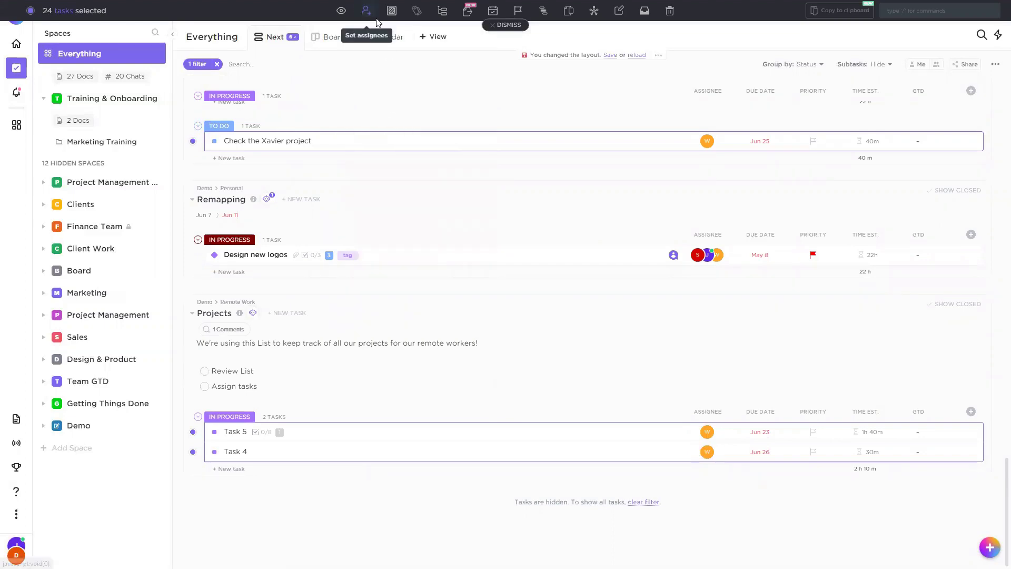
click(377, 106)
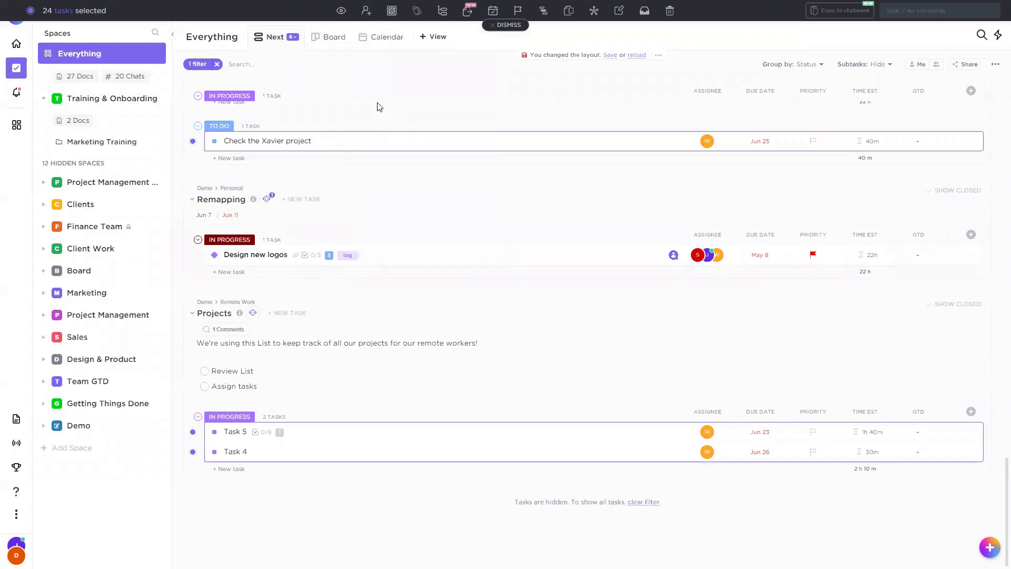
click(367, 10)
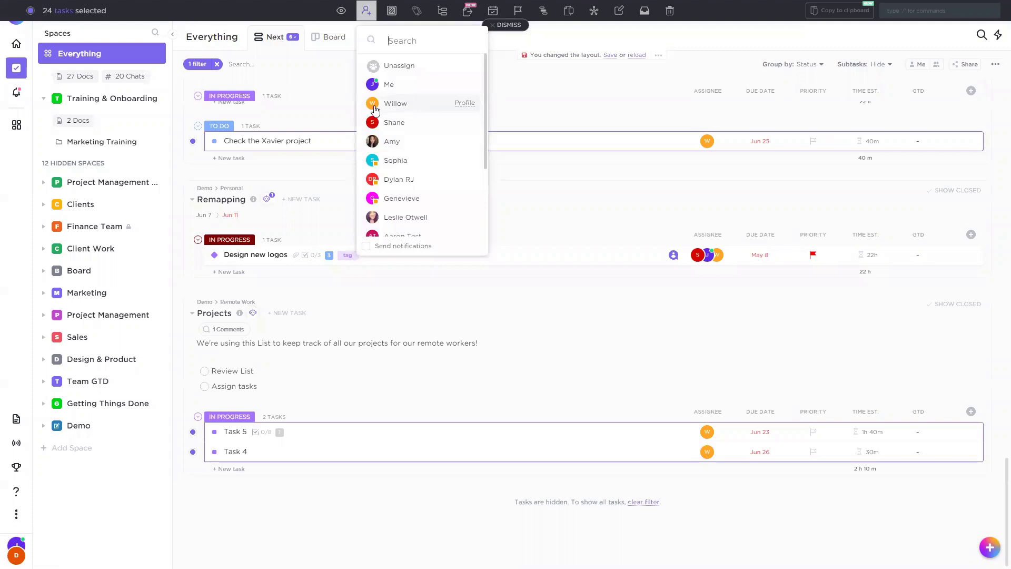
click(532, 114)
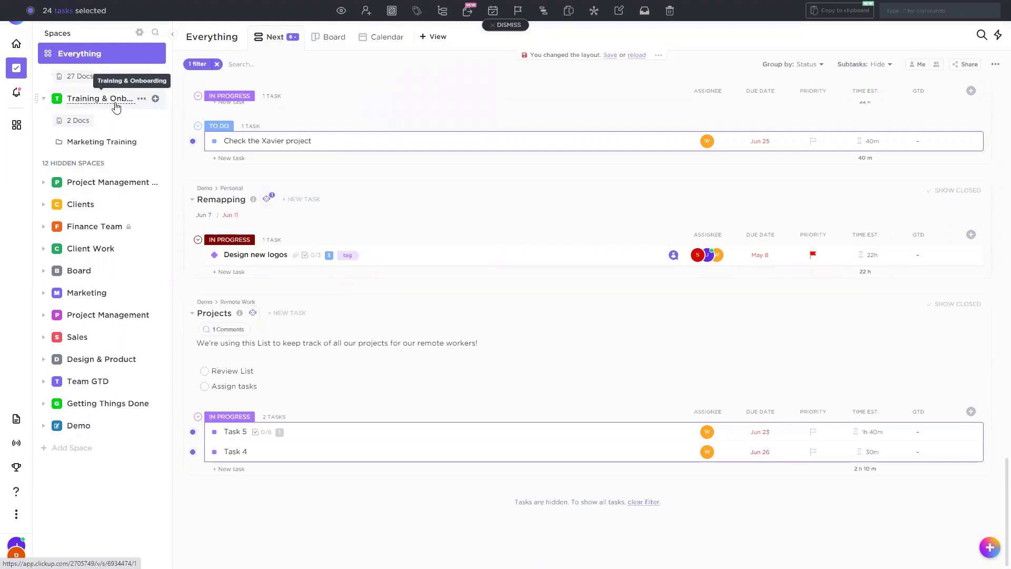
Open the Training & Onboarding space's template library and preview ClickUp's Remote Onboarding template in the Remote Work category
click(115, 104)
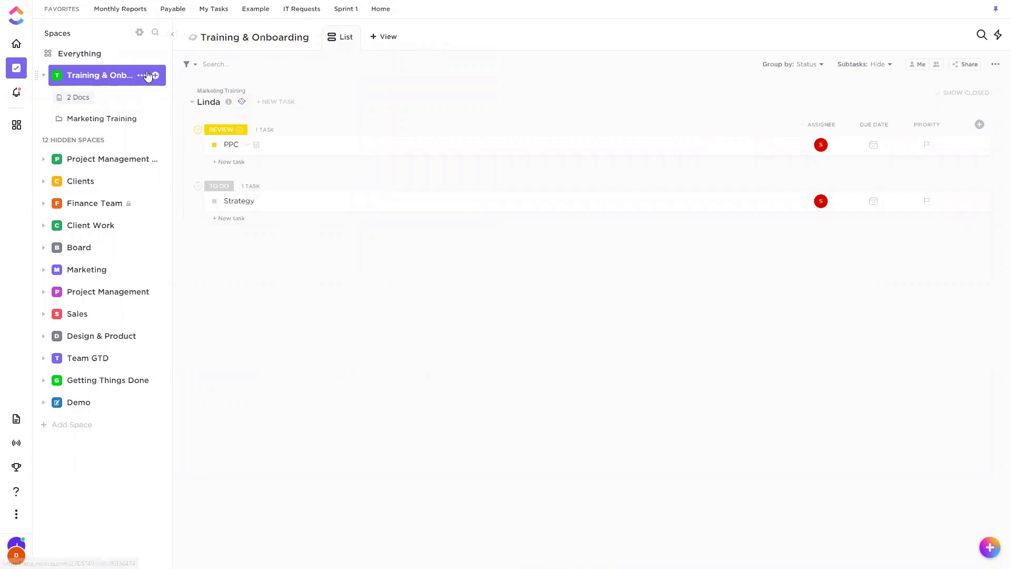
click(156, 77)
click(181, 164)
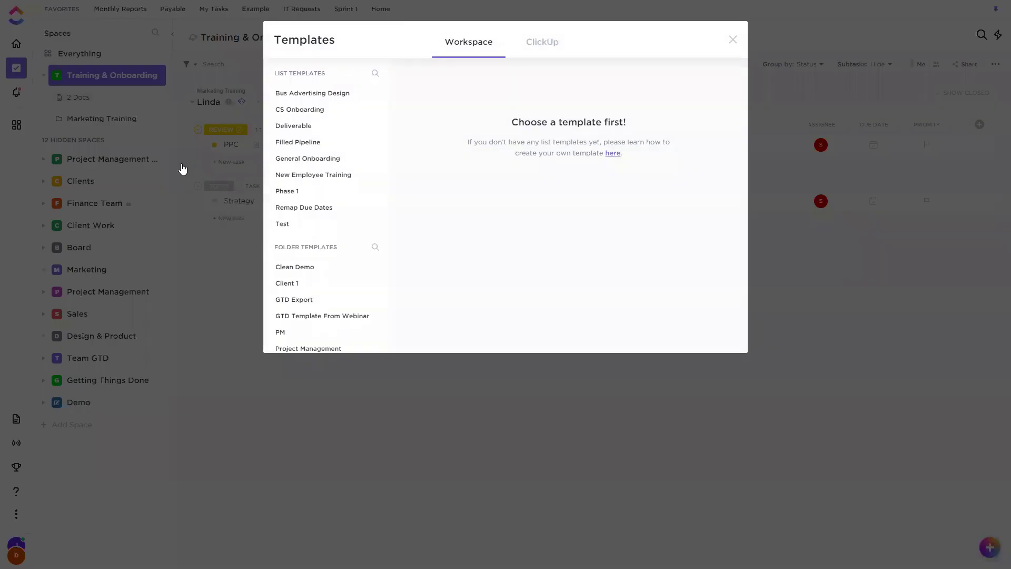
click(546, 42)
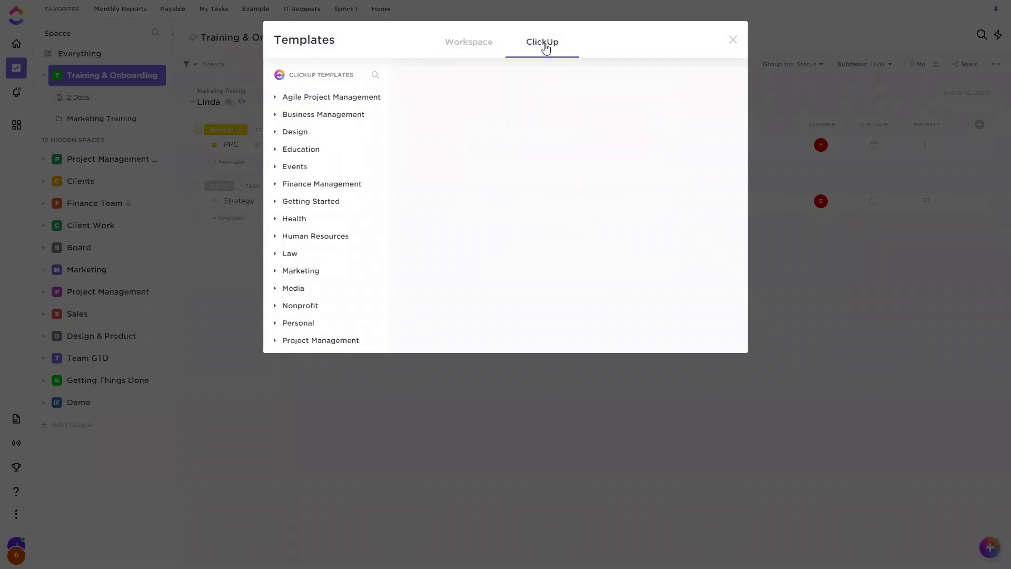
scroll(317, 280, down, 1)
scroll(326, 271, down, 3)
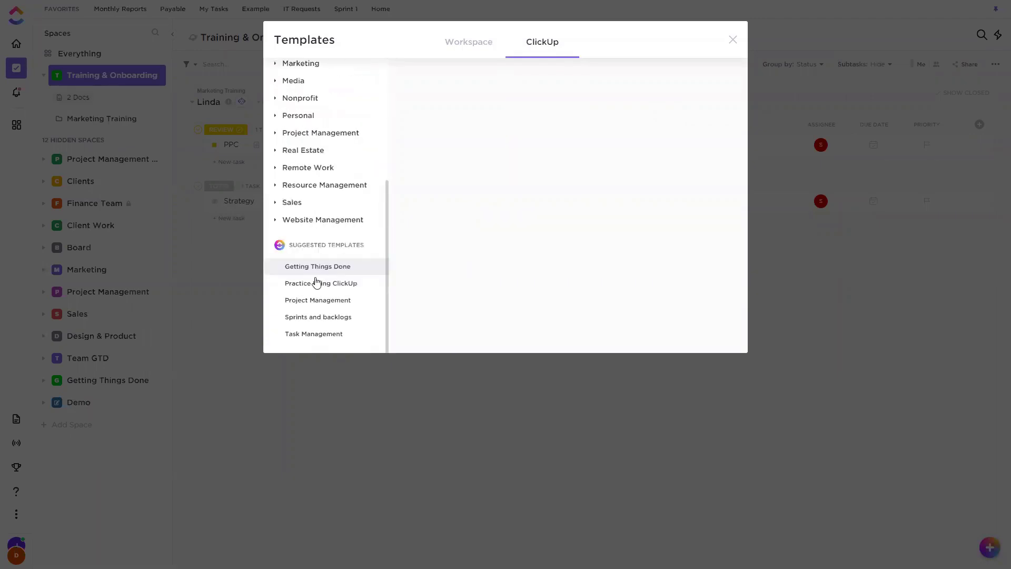
click(309, 168)
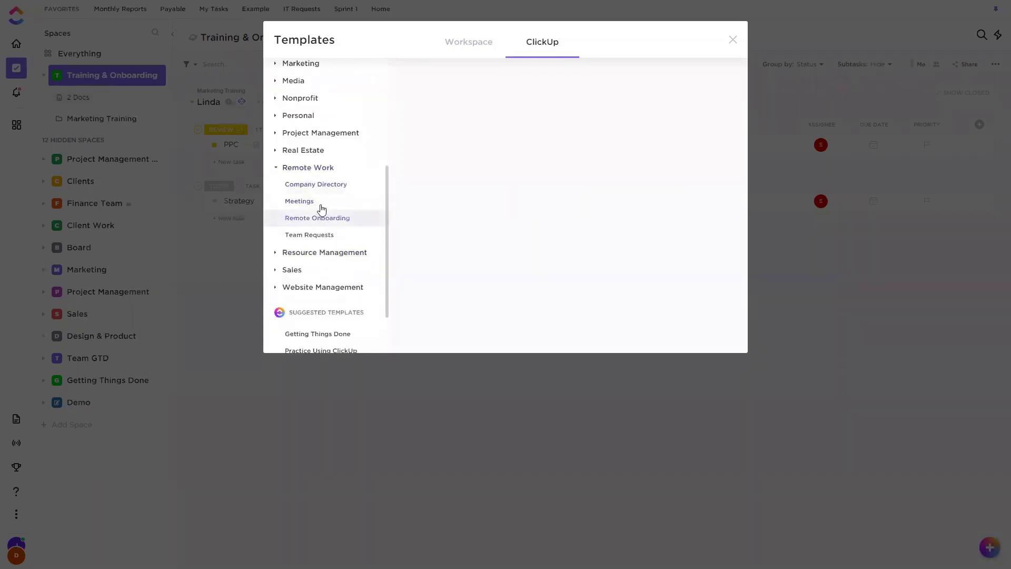
click(320, 218)
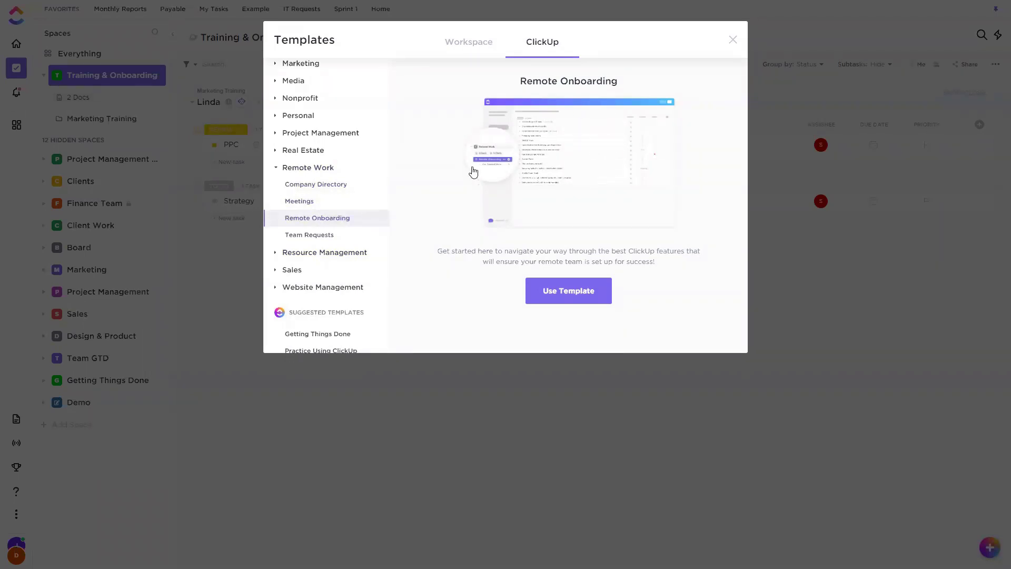
Check the Personal template category and preview the Practice Using ClickUp template under Getting Started
scroll(342, 210, up, 5)
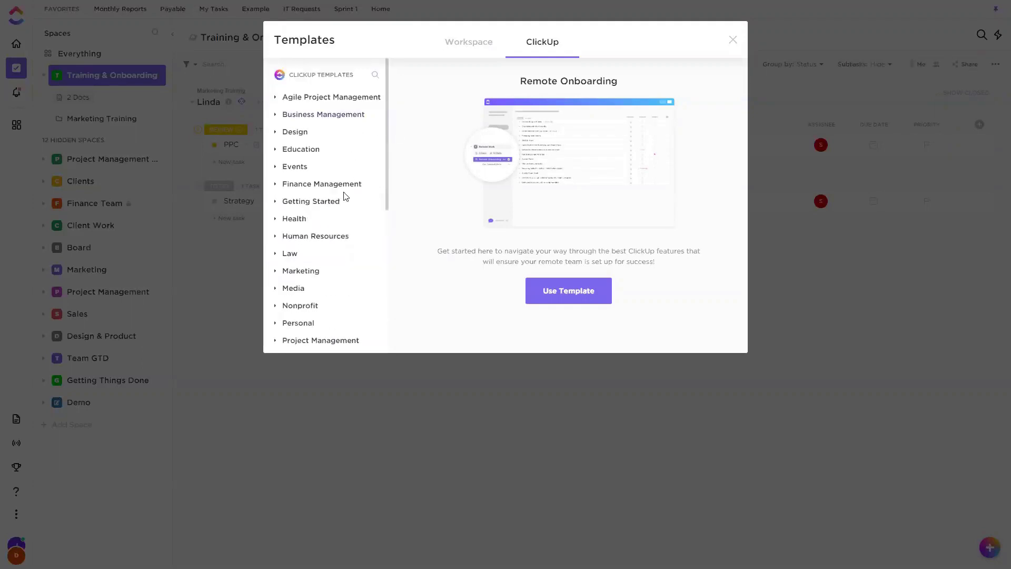
click(290, 323)
scroll(356, 258, down, 2)
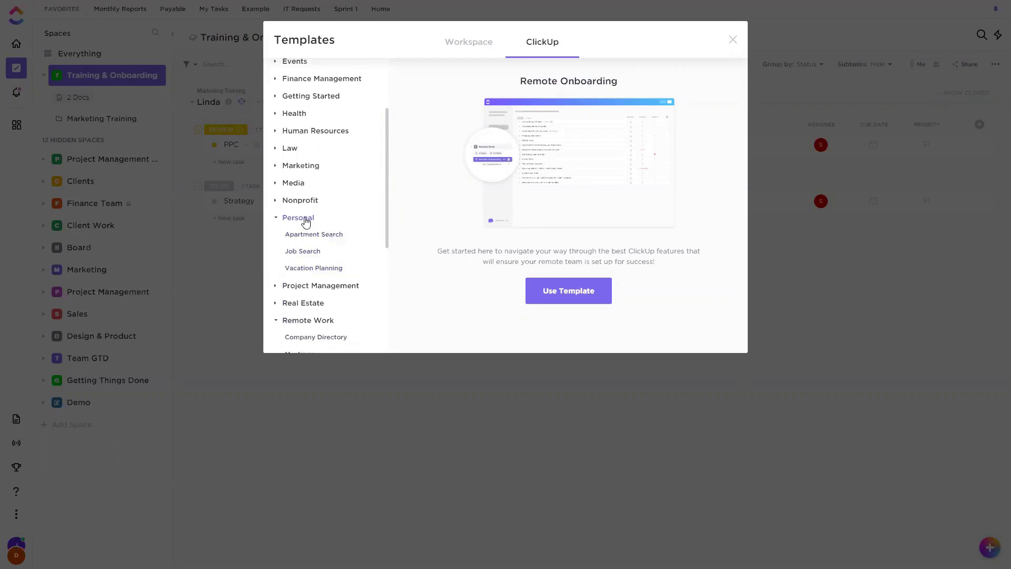
scroll(322, 204, up, 2)
click(314, 148)
click(309, 168)
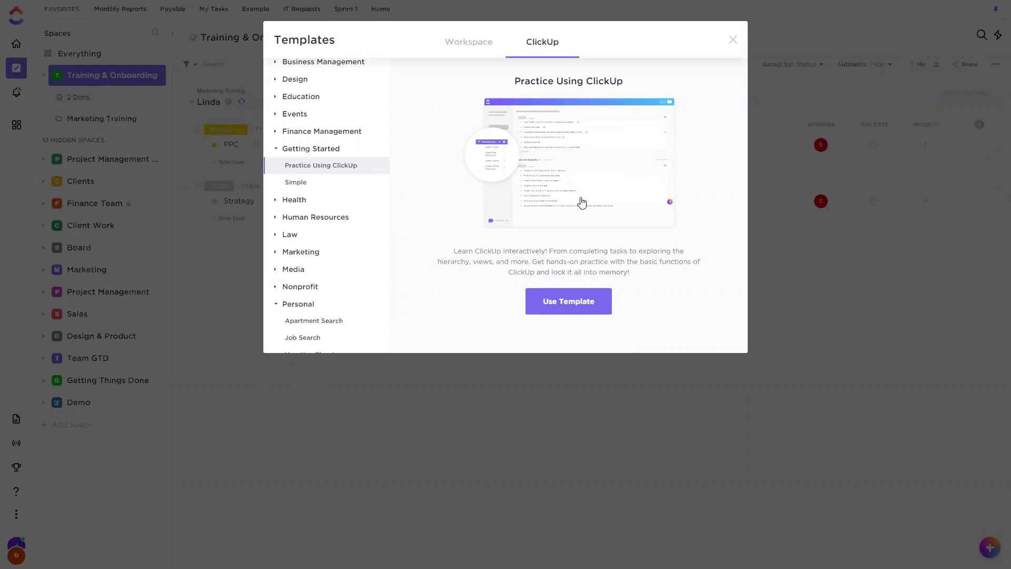
scroll(353, 187, up, 2)
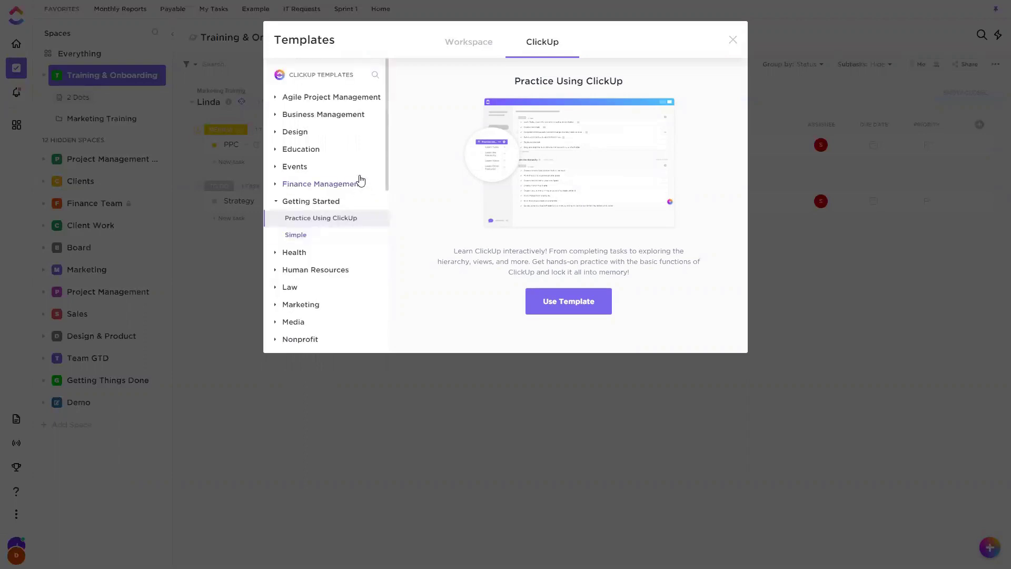
Collapse the Getting Started and Personal categories, preview the Employee Onboarding template under Human Resources, and close the template library
click(301, 201)
click(312, 325)
click(325, 237)
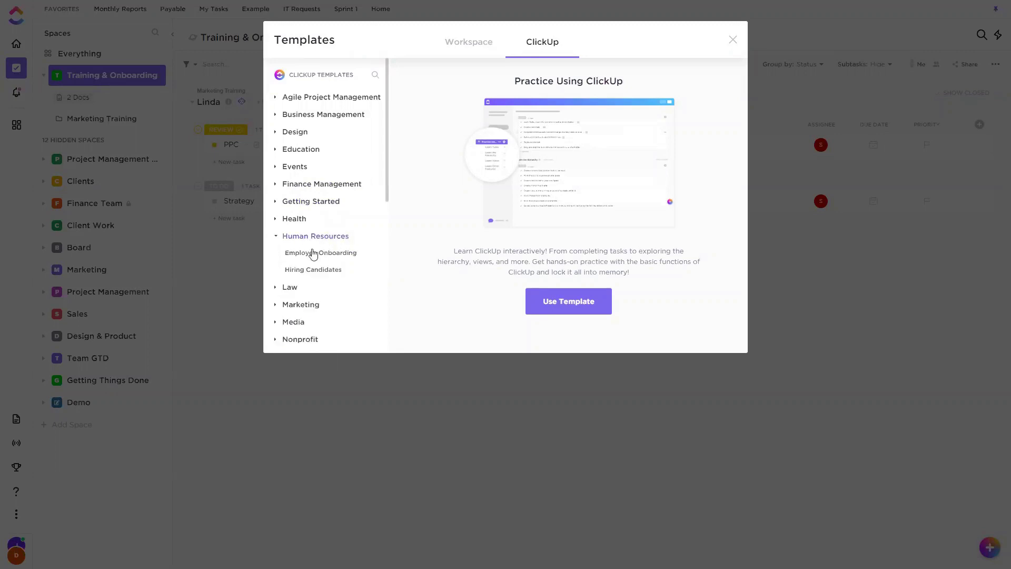
click(313, 254)
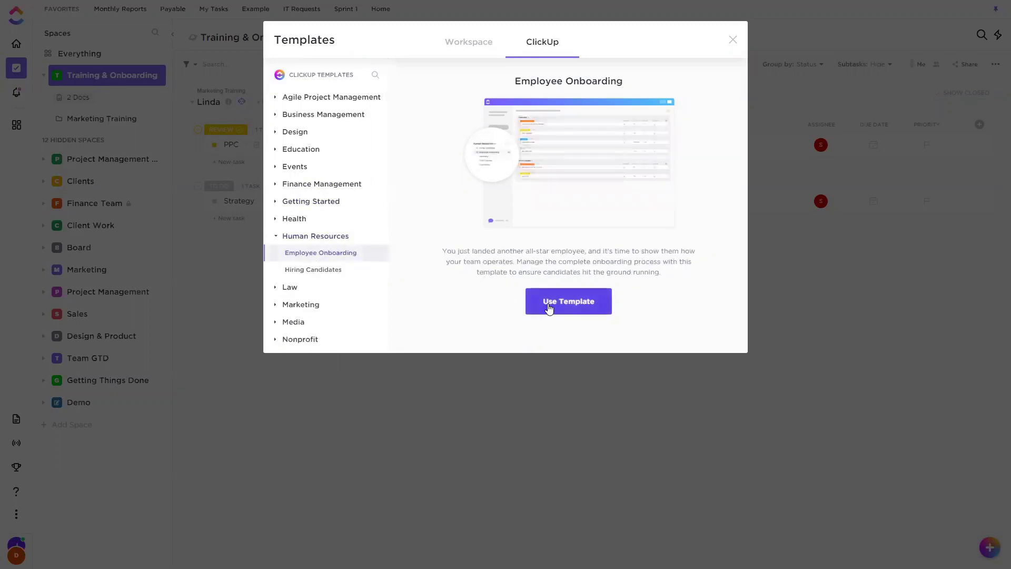
click(732, 40)
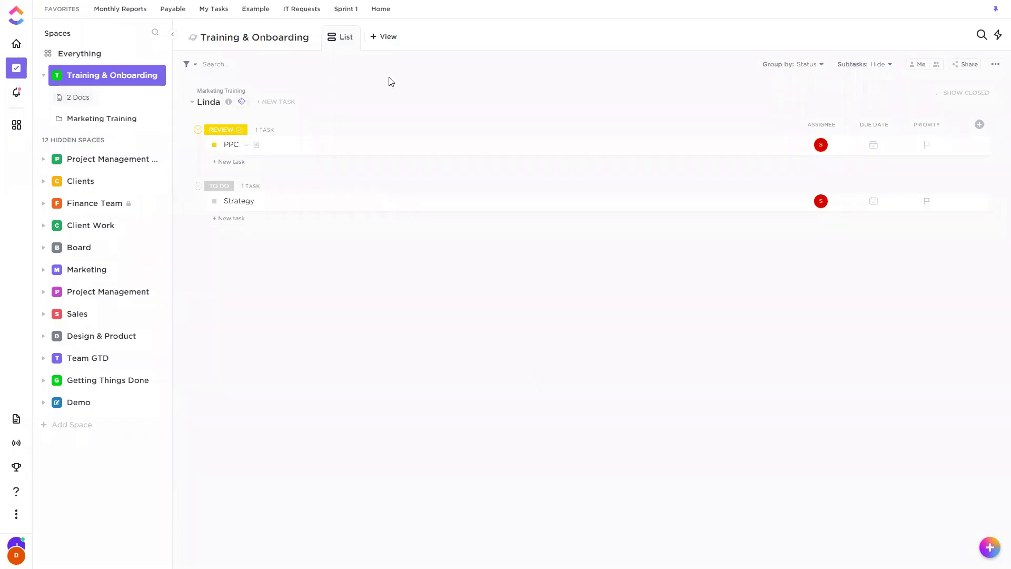
Add a Calendar view to the Training & Onboarding space and return to its List view
click(385, 35)
click(414, 125)
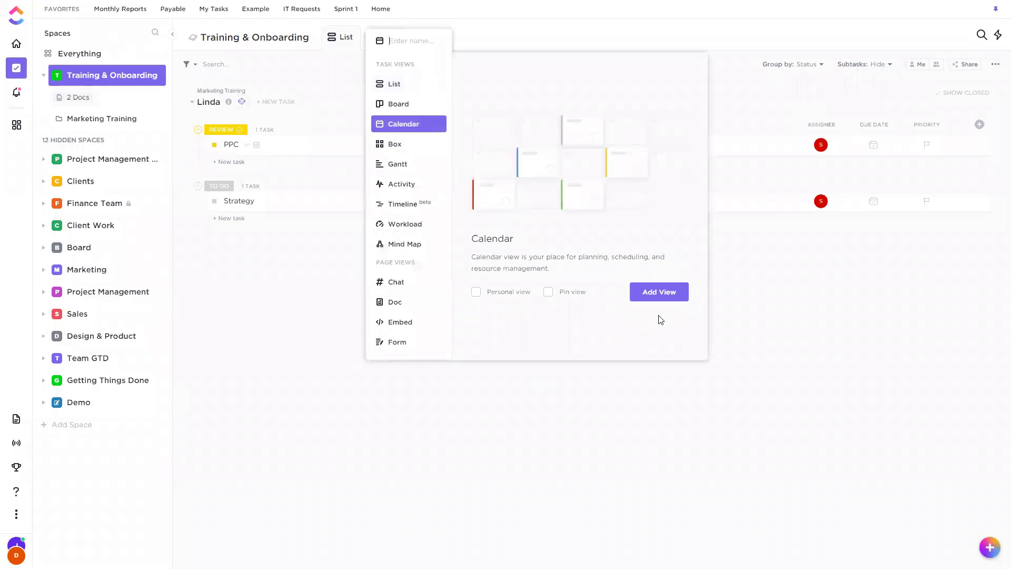
click(664, 294)
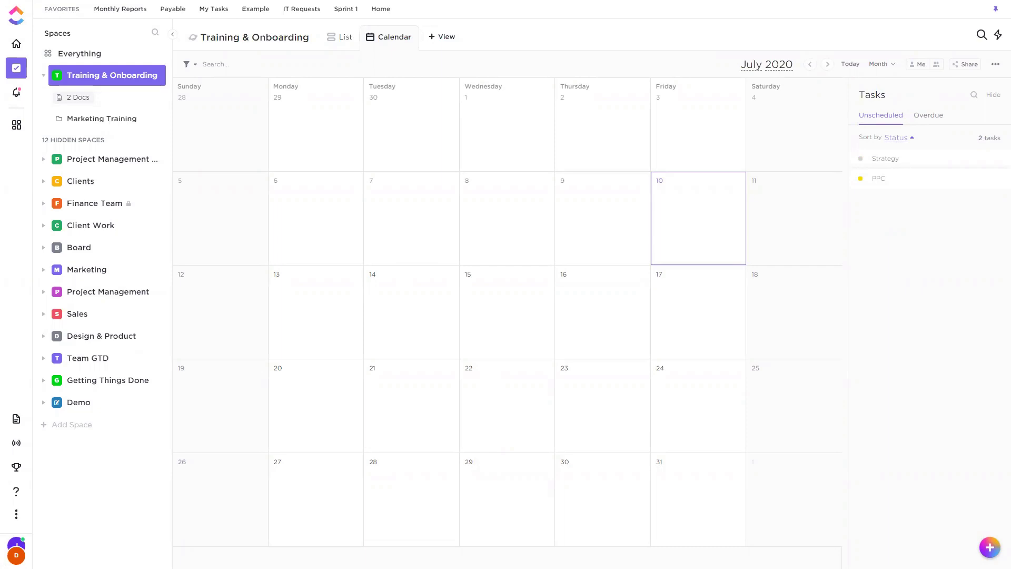
click(342, 43)
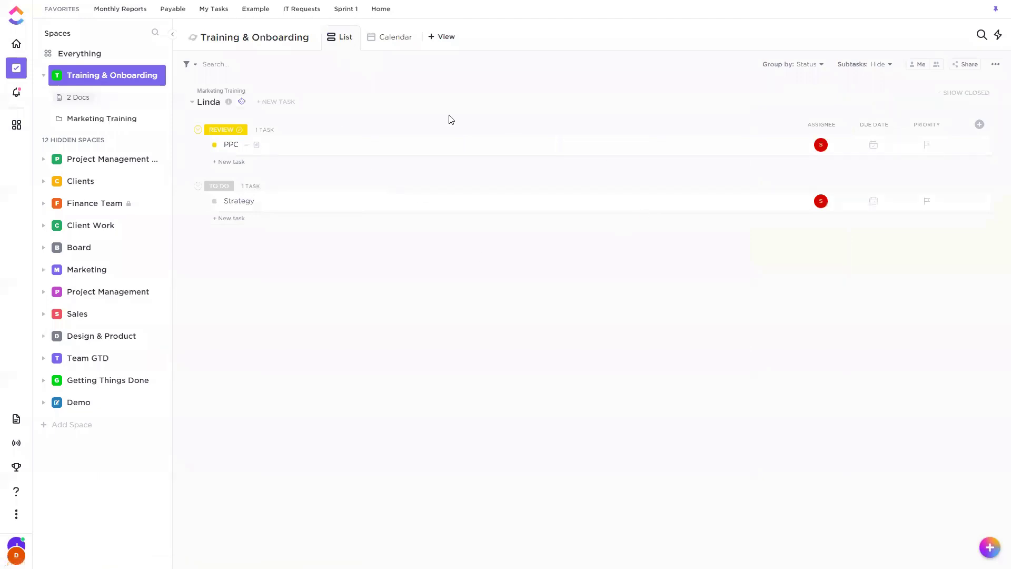
Review the template and other options of the Marketing Training folder and close them
click(117, 78)
click(117, 78)
click(142, 119)
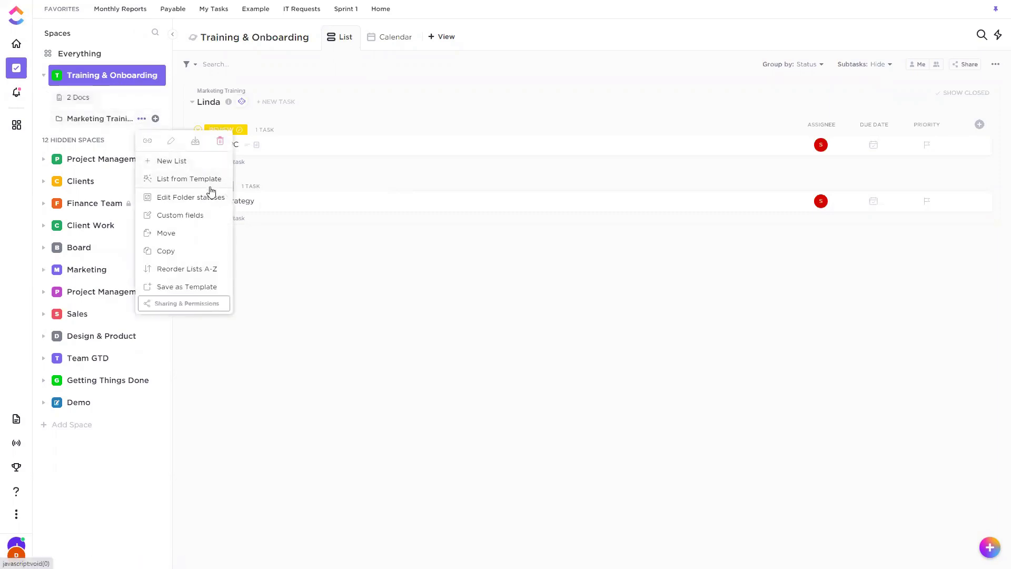
click(332, 303)
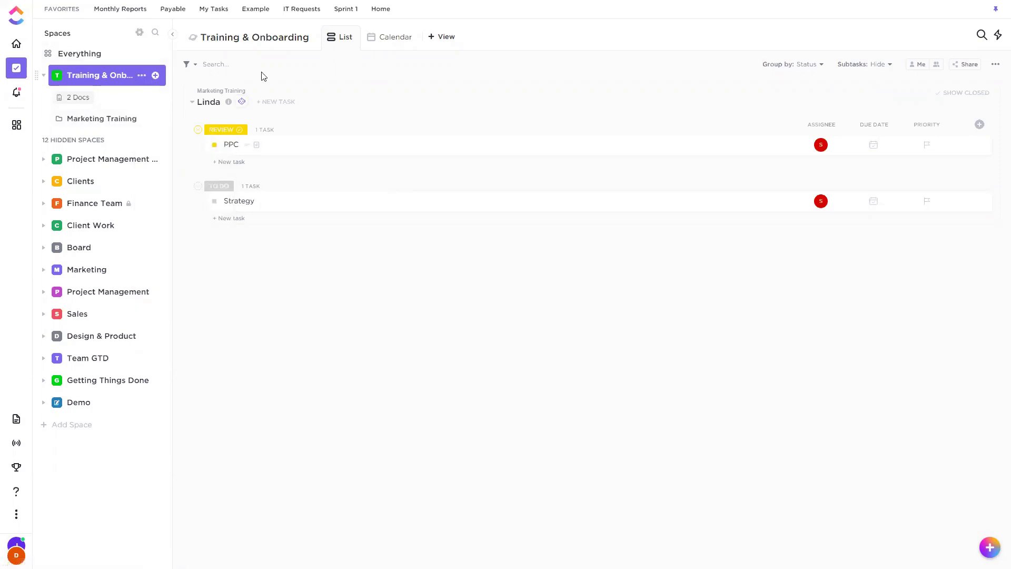
Open the PPC task, review its additional task options including templates, and close the task
click(554, 150)
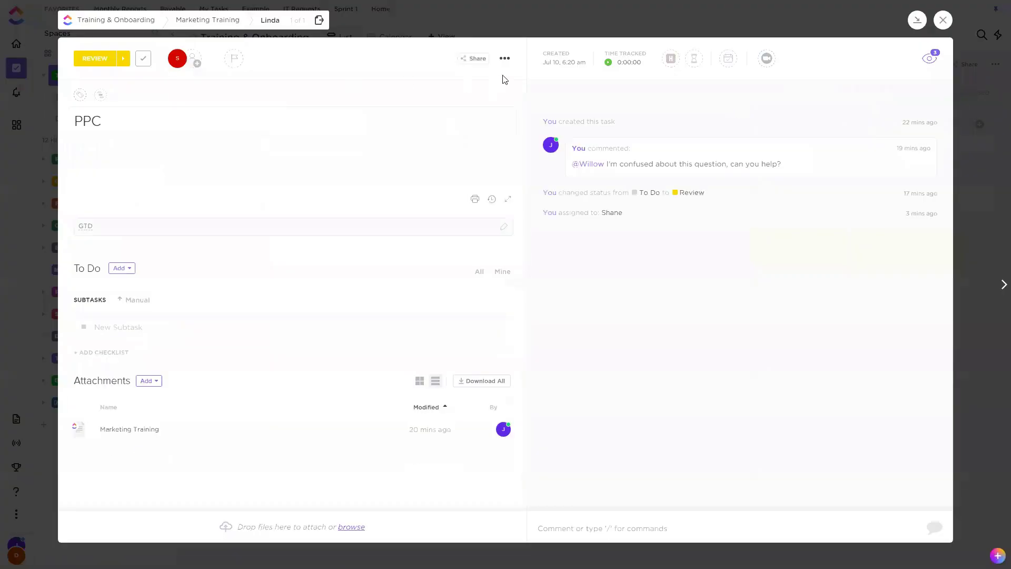
click(506, 59)
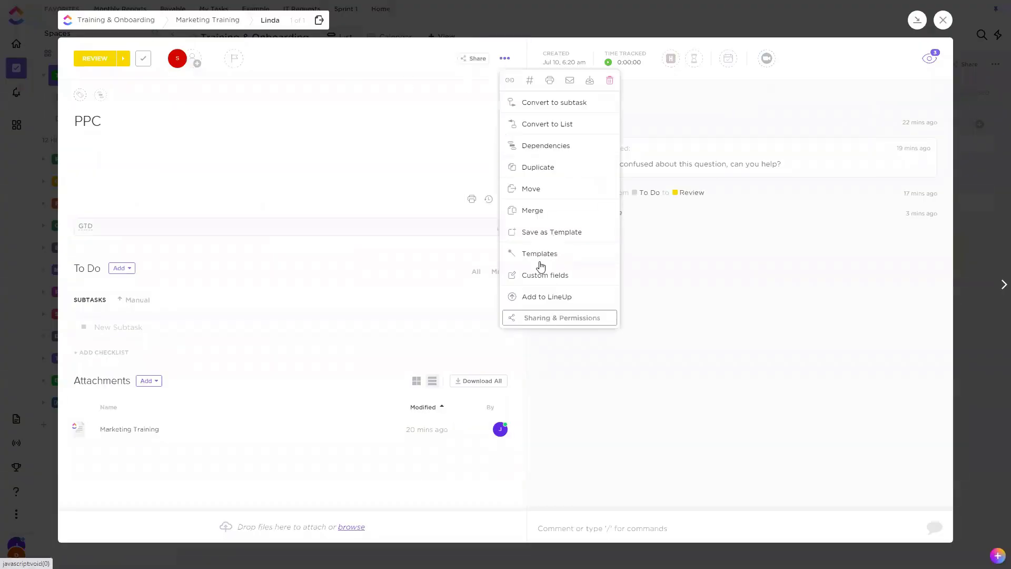
click(796, 224)
click(944, 20)
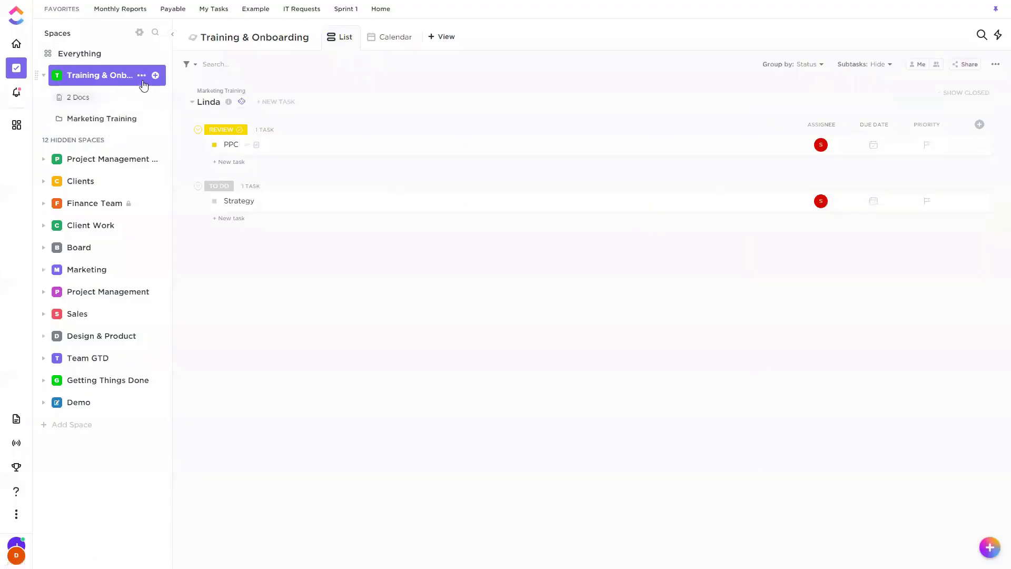
Add a list to the Training & Onboarding space from the workspace's Deliverable list template
click(141, 119)
click(73, 80)
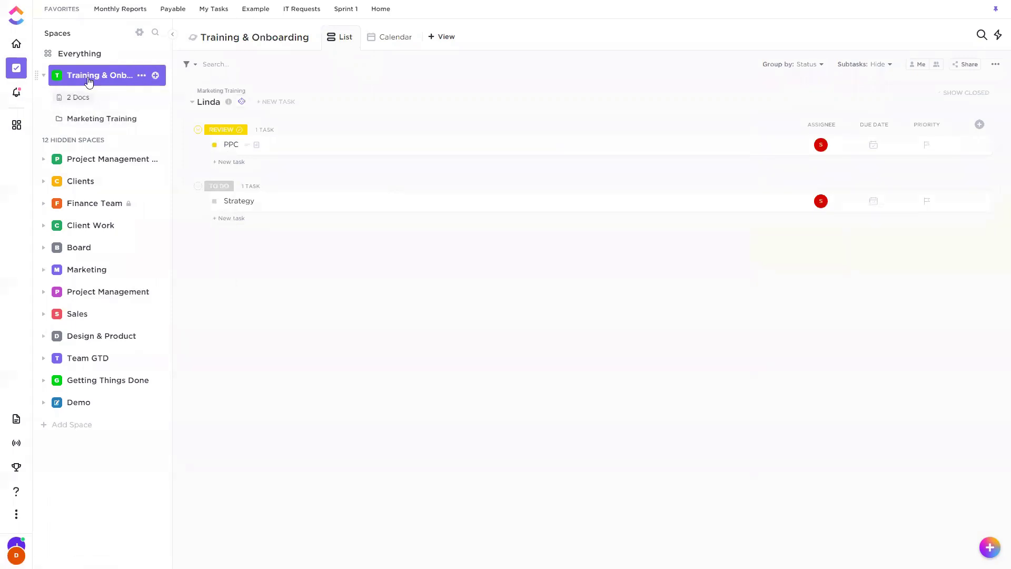
click(155, 75)
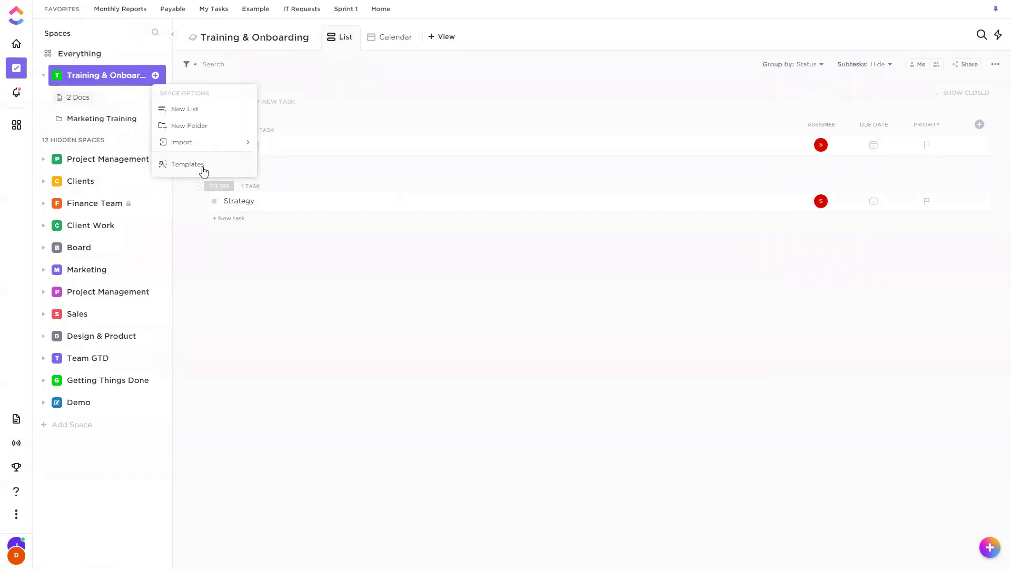
click(204, 167)
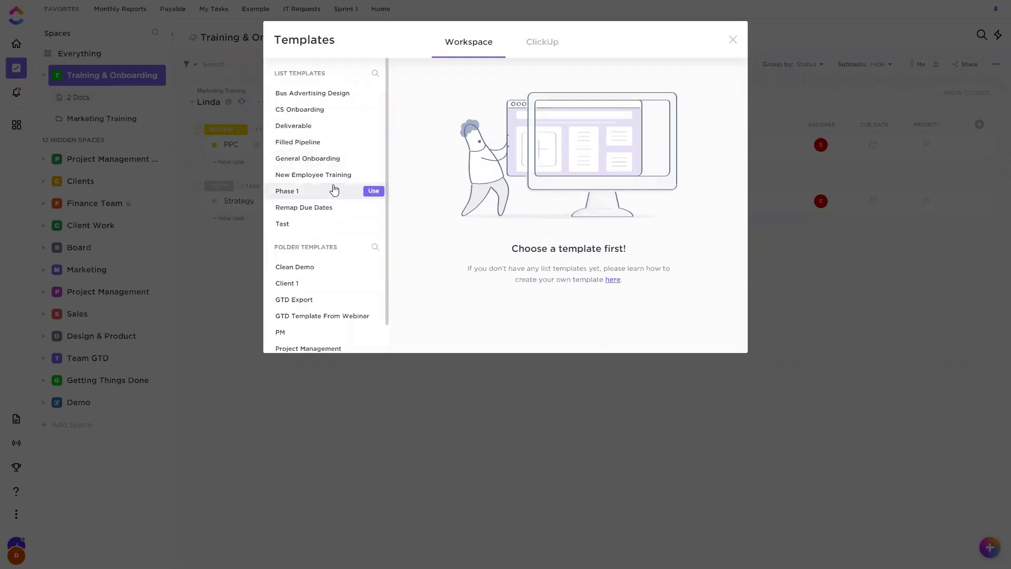
click(375, 127)
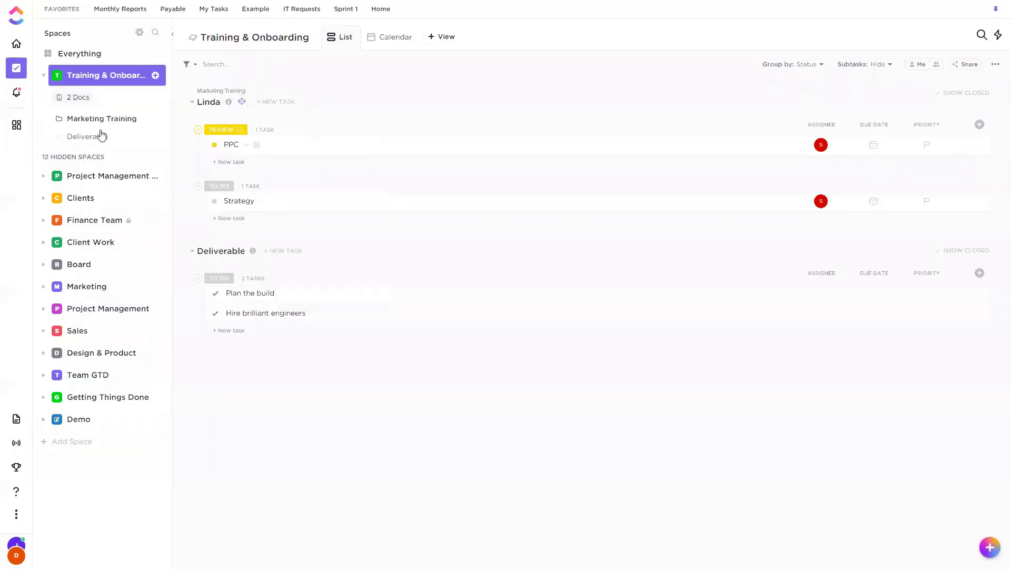
Review the Deliverable list's options and the workspace's Bus Advertising Design and Deliverable list templates, including their import settings, and close them
click(156, 136)
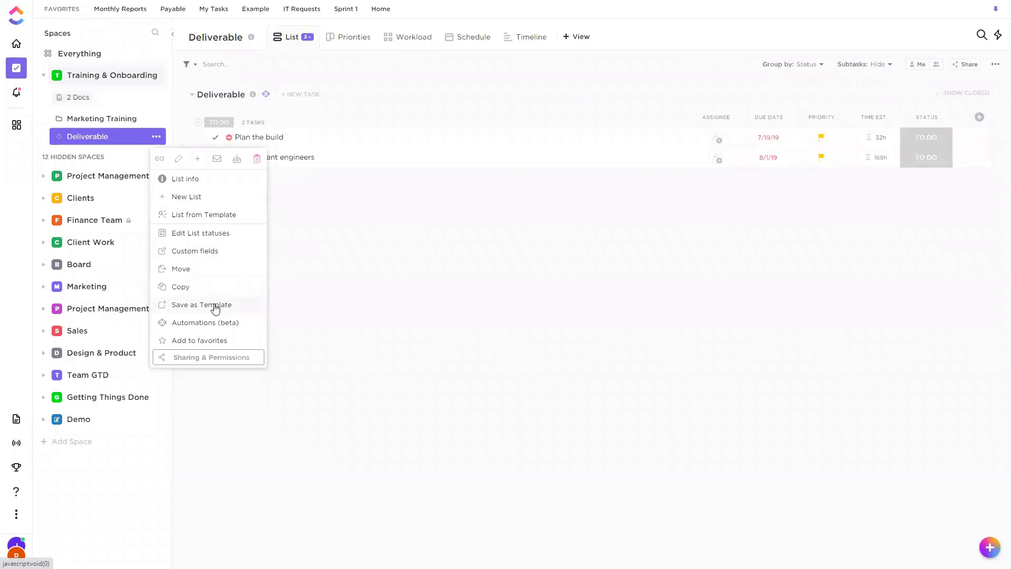
click(280, 260)
click(156, 76)
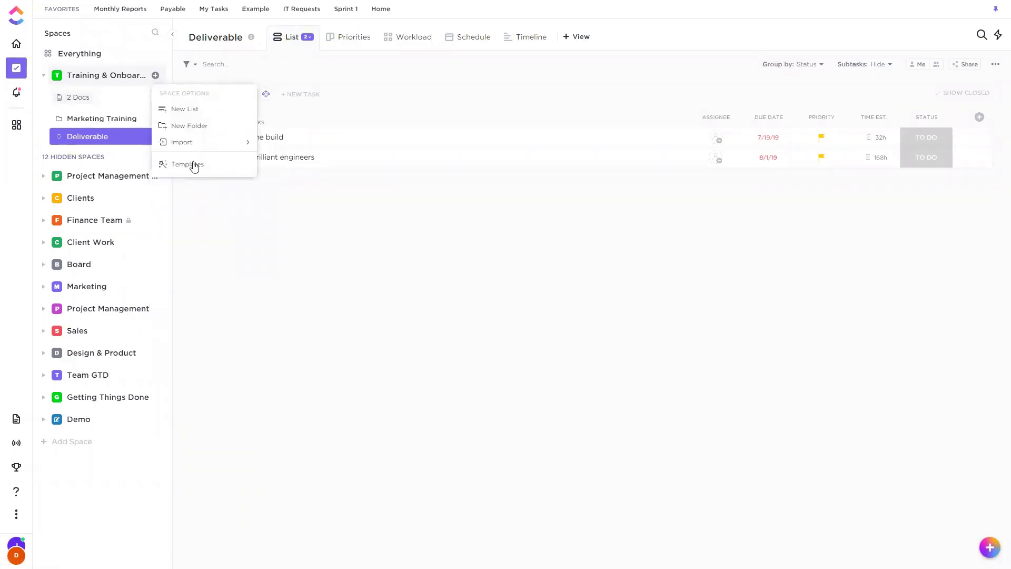
click(192, 163)
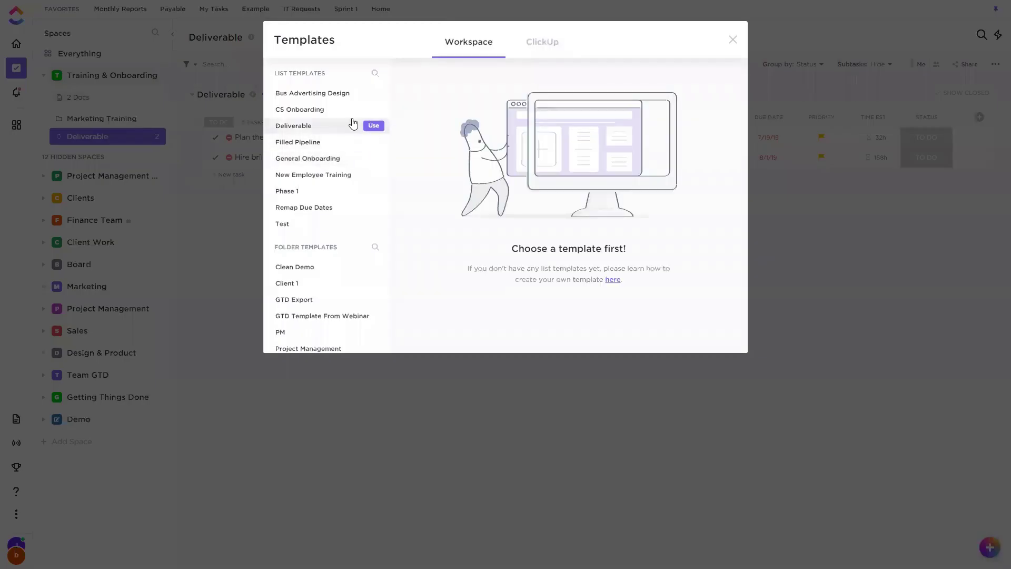
click(316, 93)
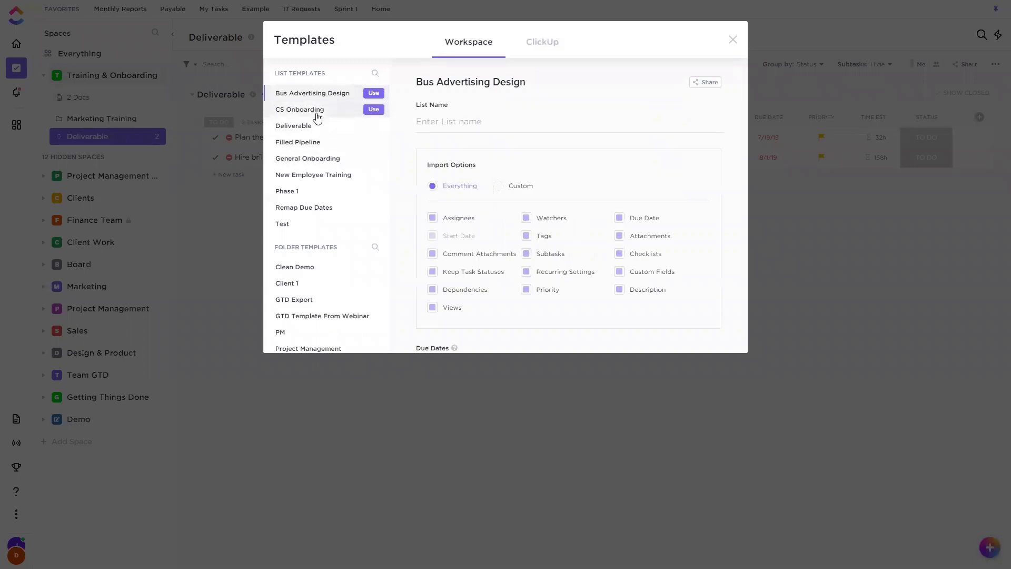
click(303, 125)
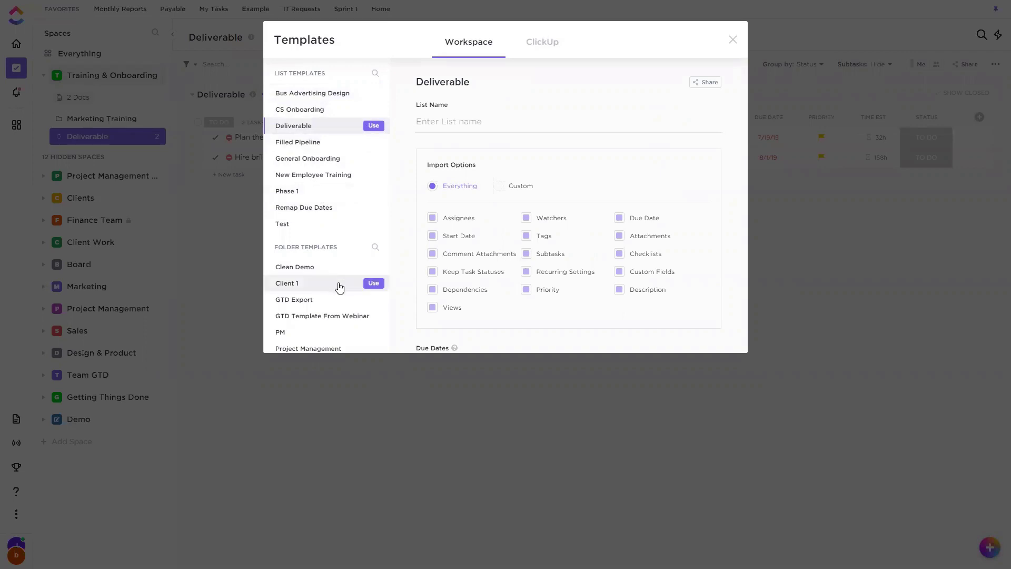
scroll(339, 284, down, 1)
scroll(349, 242, up, 1)
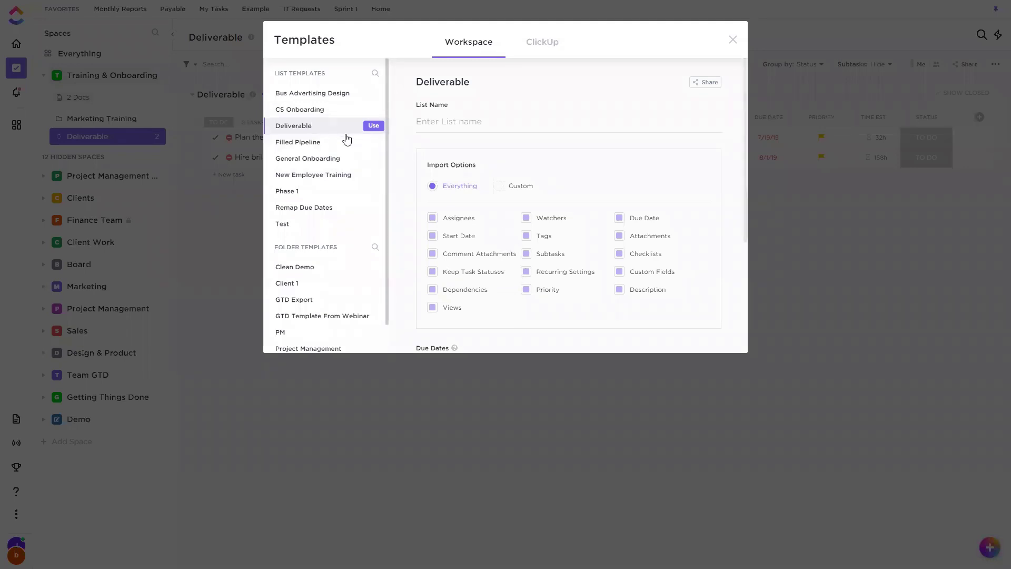
scroll(522, 176, down, 3)
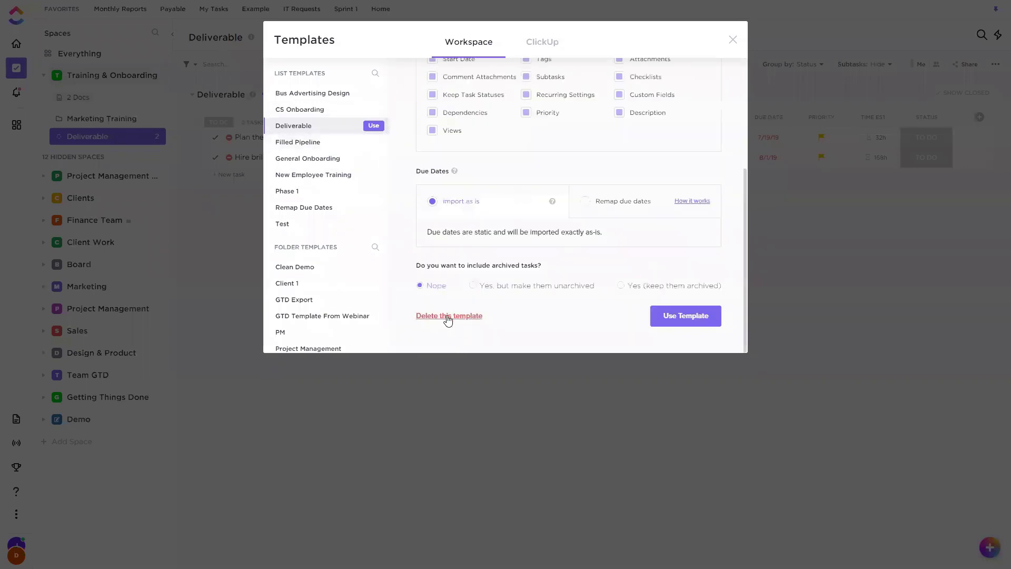
scroll(538, 255, up, 3)
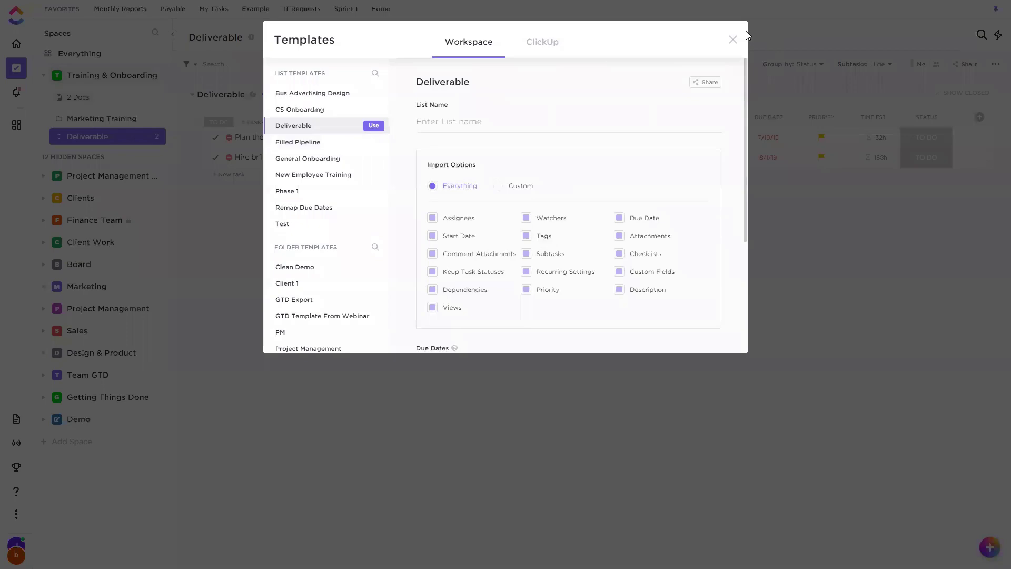
key(Escape)
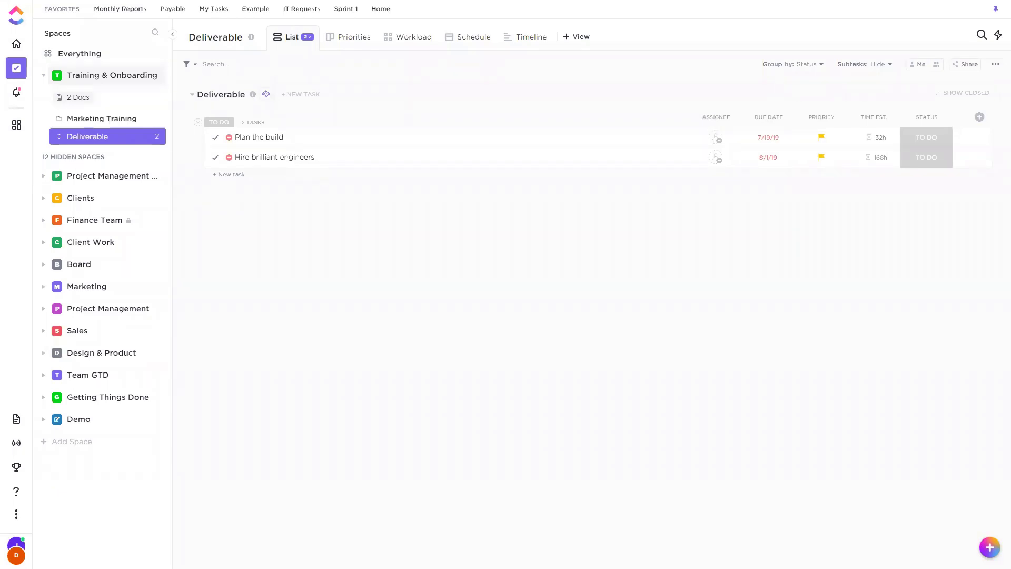
Show the tasks of all spaces in the Everything level's Next view and remove its active filter
click(84, 55)
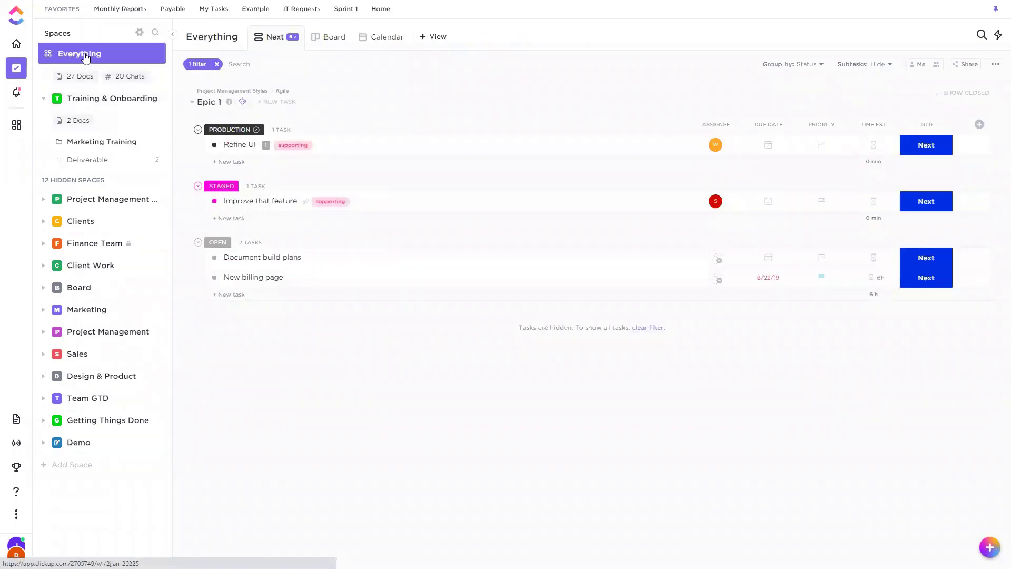
click(216, 64)
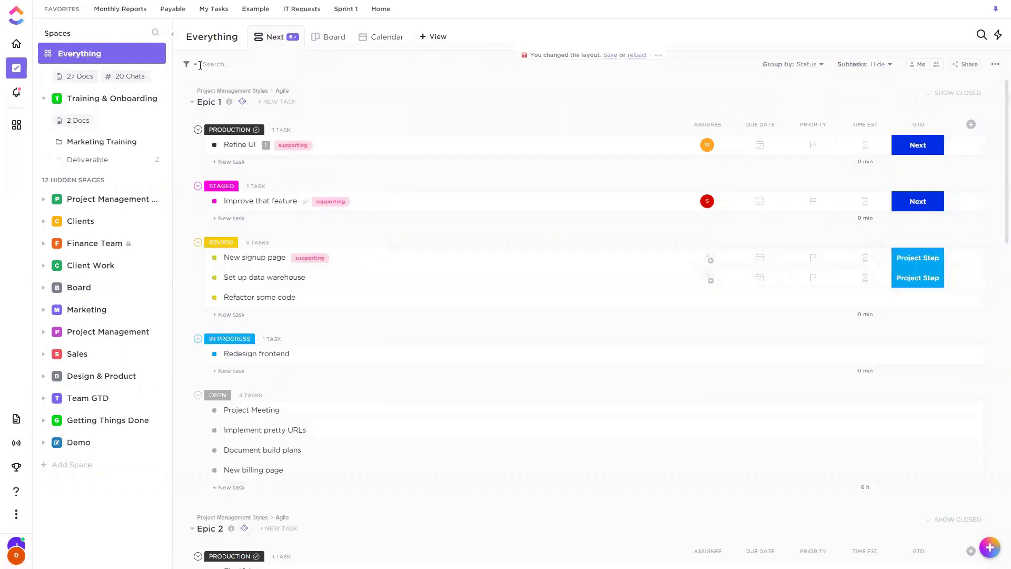
Select every task from Refine UI in Epic 1 through Showcase the product in Project B's Deliverable 3, and assign them all to one team member
click(192, 145)
scroll(467, 262, down, 5)
scroll(467, 261, down, 20)
scroll(594, 287, down, 10)
scroll(573, 279, down, 10)
scroll(435, 321, down, 15)
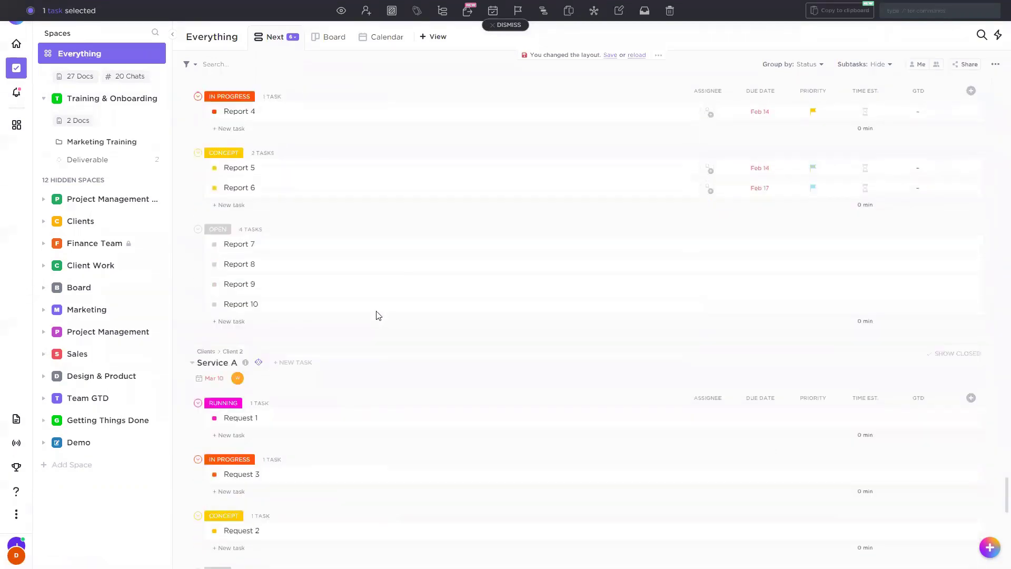
scroll(376, 315, down, 15)
scroll(376, 303, down, 15)
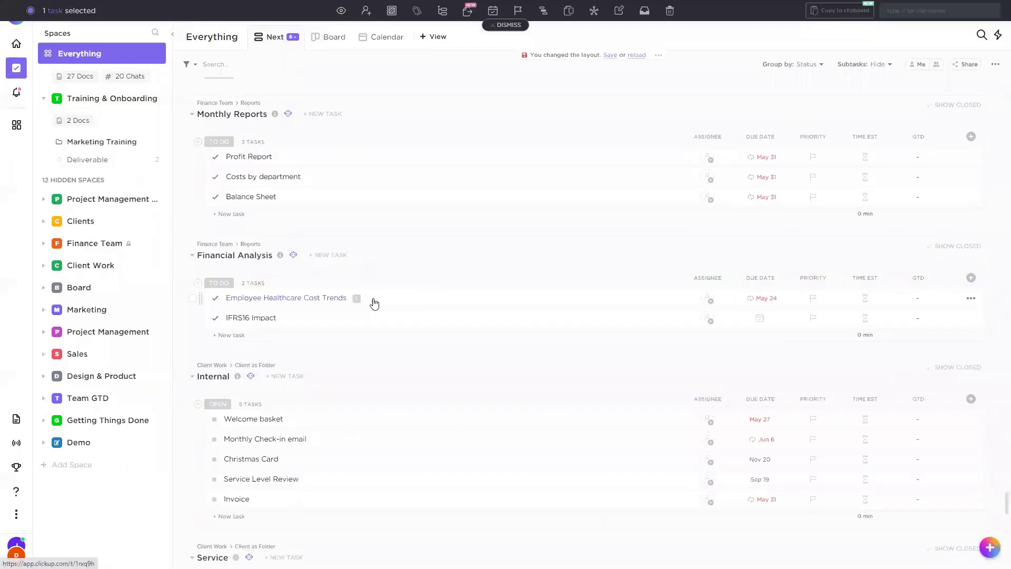
scroll(368, 311, down, 15)
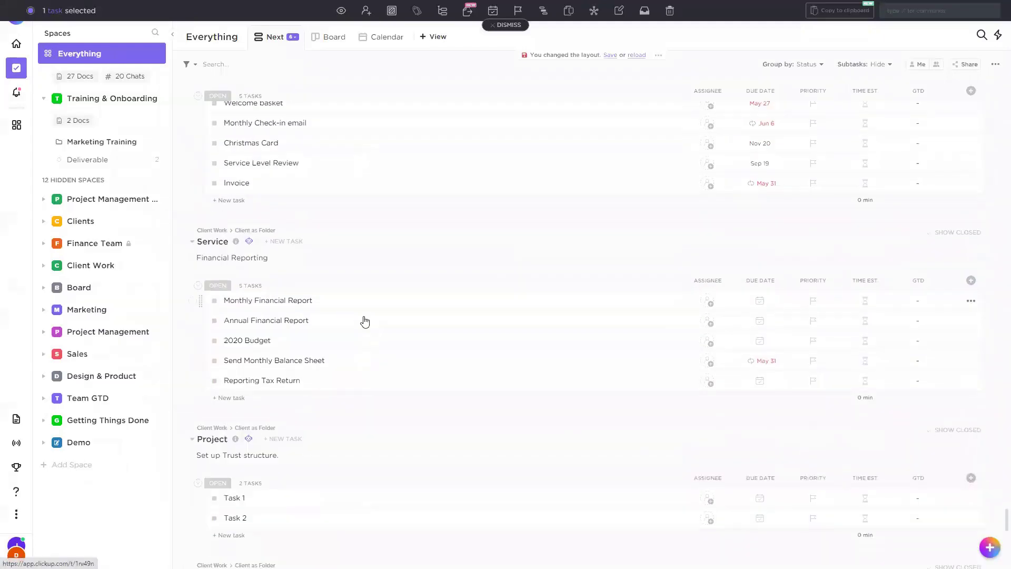
scroll(366, 315, down, 15)
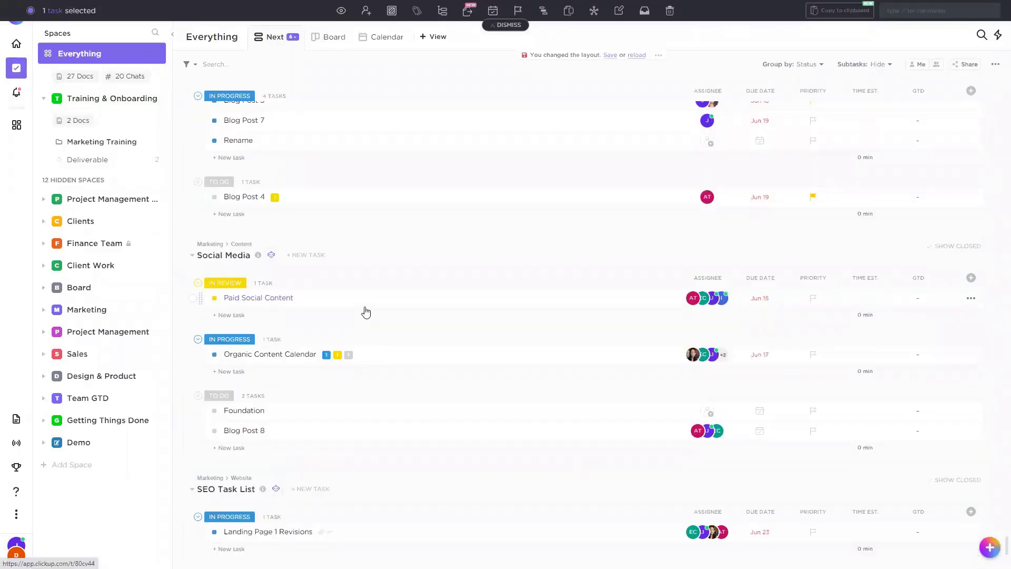
scroll(366, 312, down, 15)
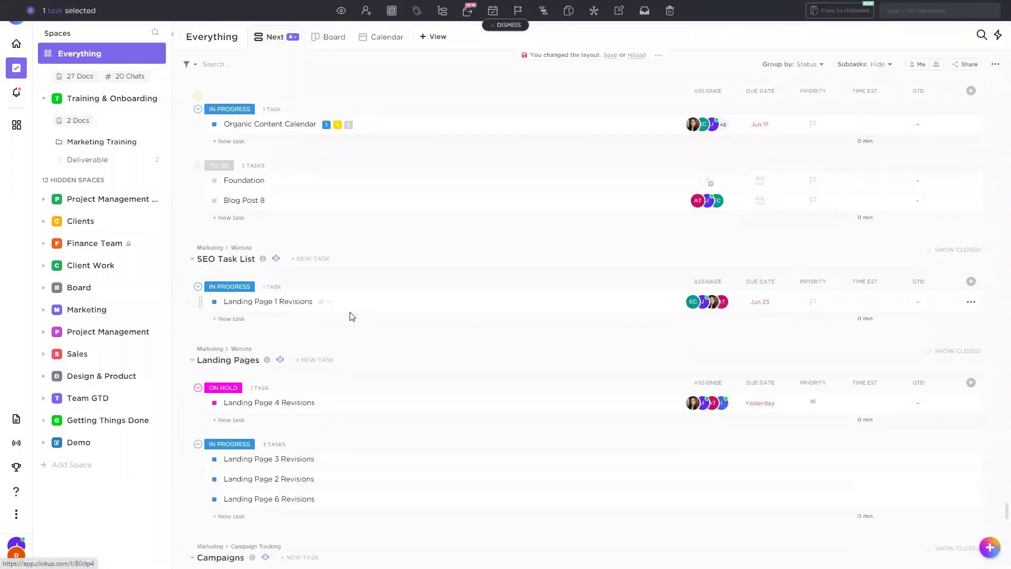
scroll(181, 511, down, 15)
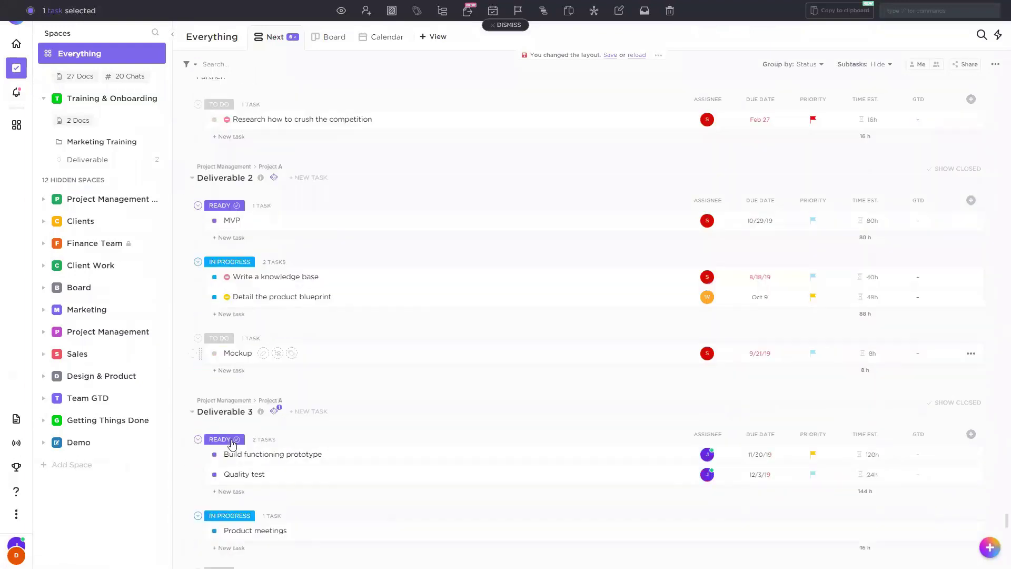
scroll(192, 516, down, 7)
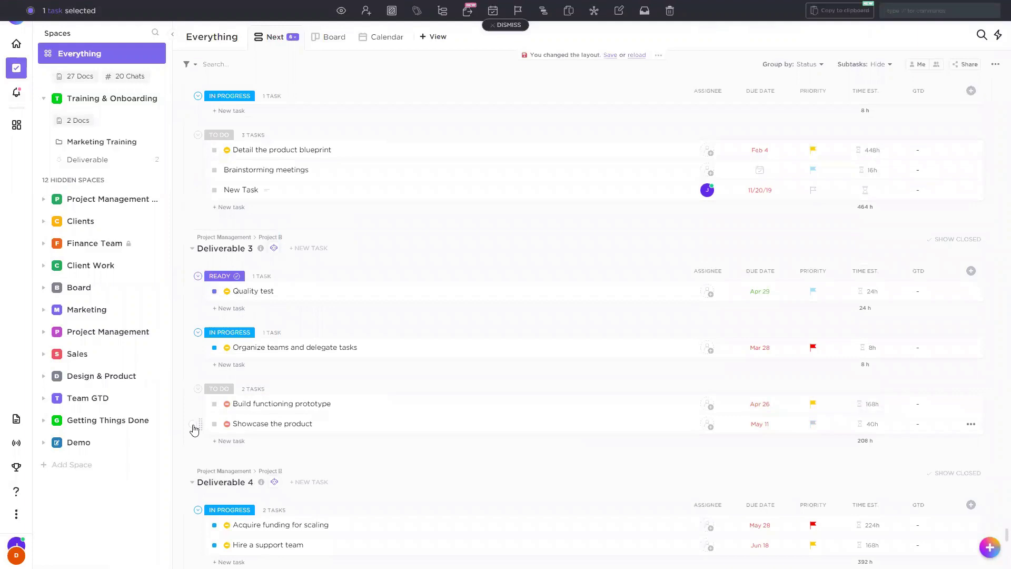
shift+click(193, 425)
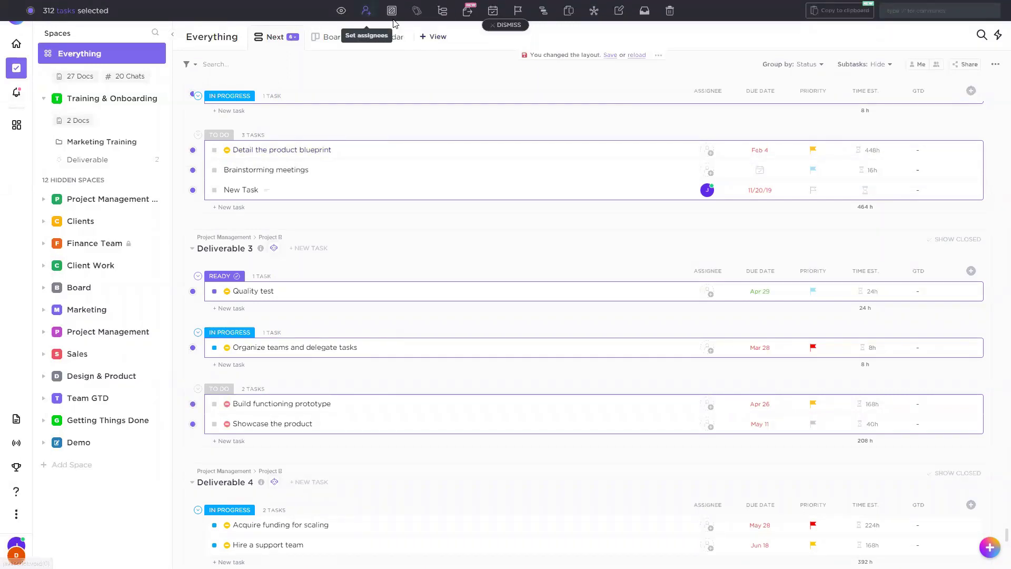
click(366, 11)
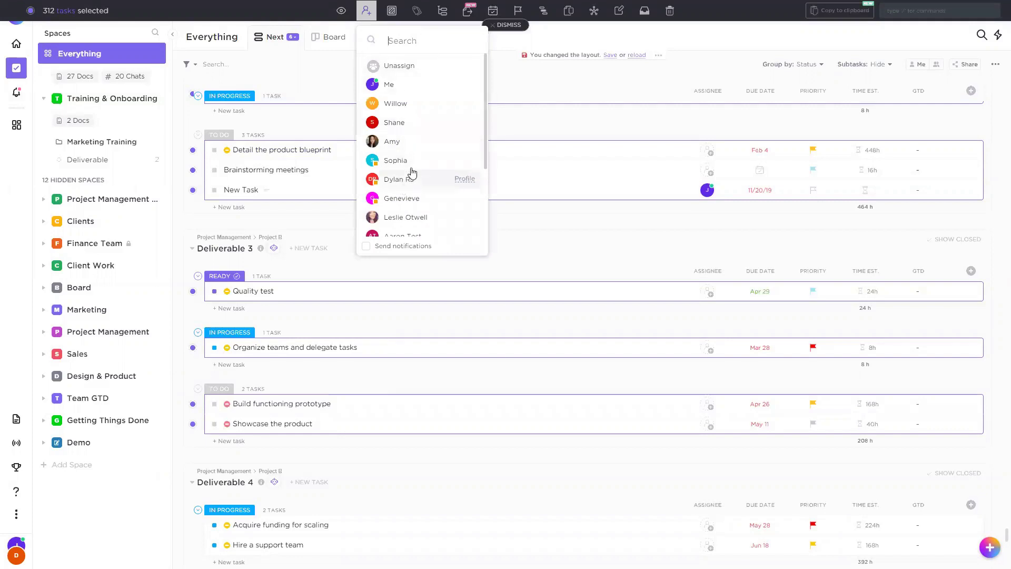
click(417, 108)
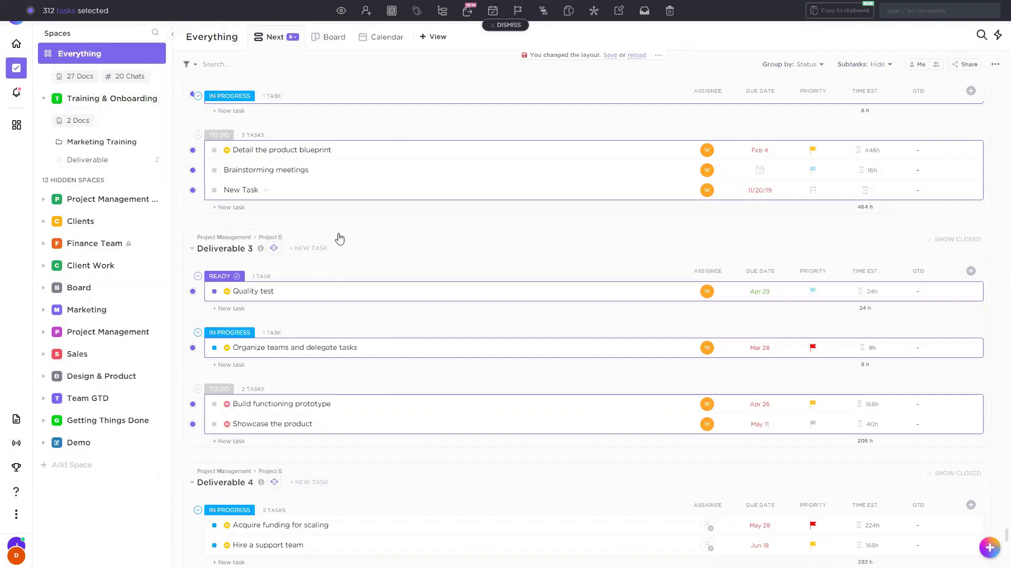
click(498, 31)
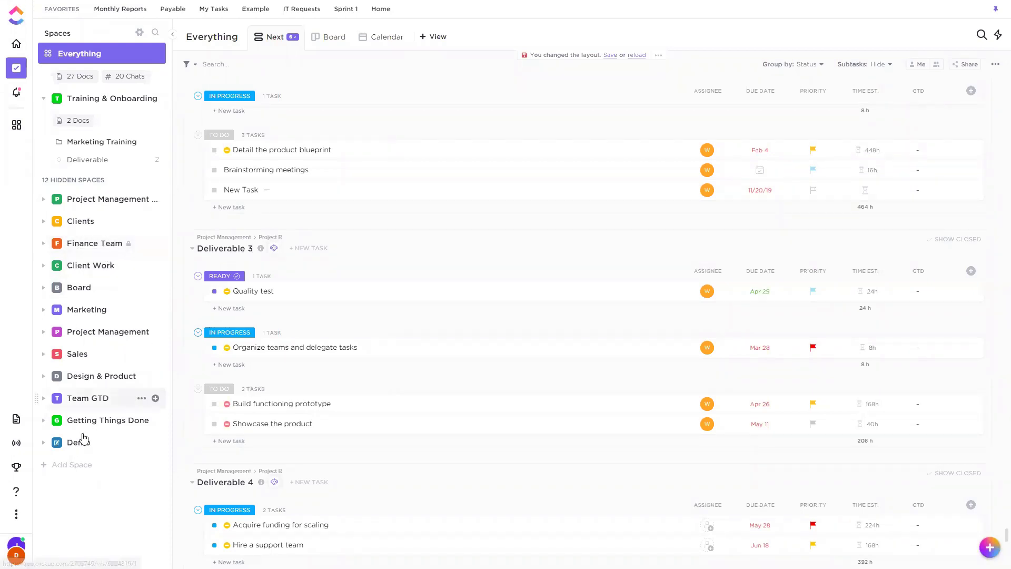
Join the inaccessible Finance Team space from the workspace's Spaces settings, check the list of spaces, and return to Everything
click(19, 518)
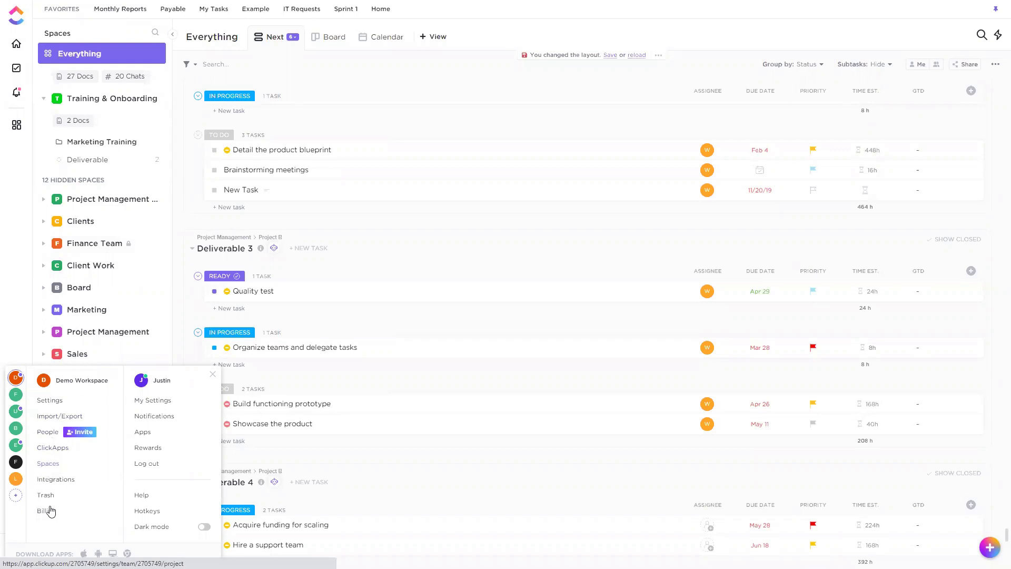
click(46, 465)
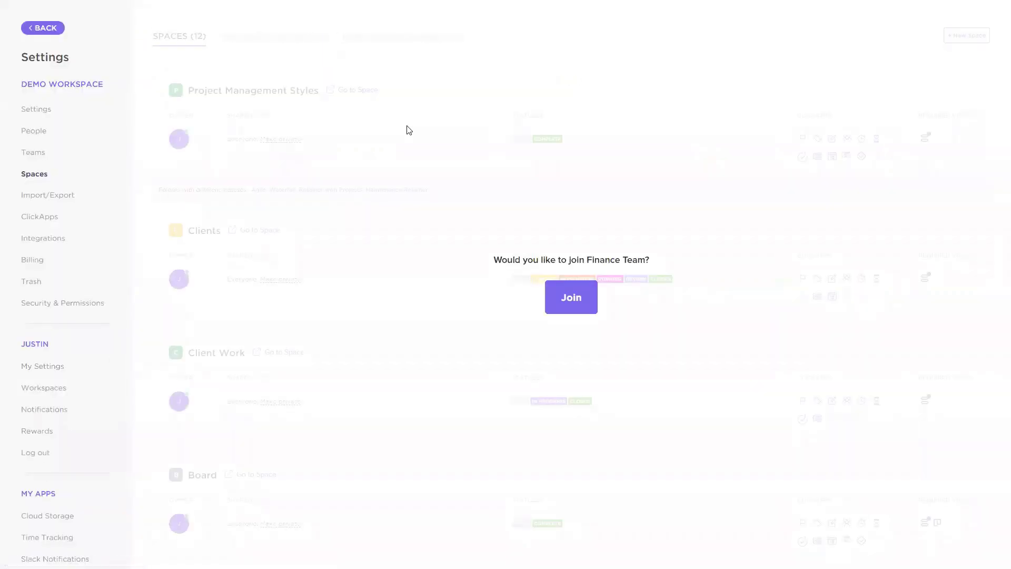
click(564, 296)
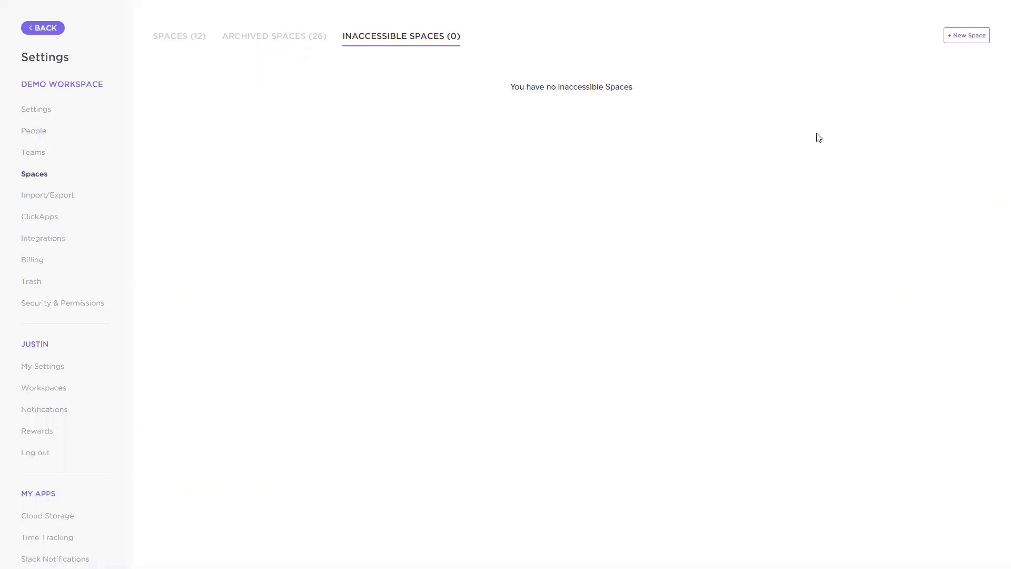
click(199, 40)
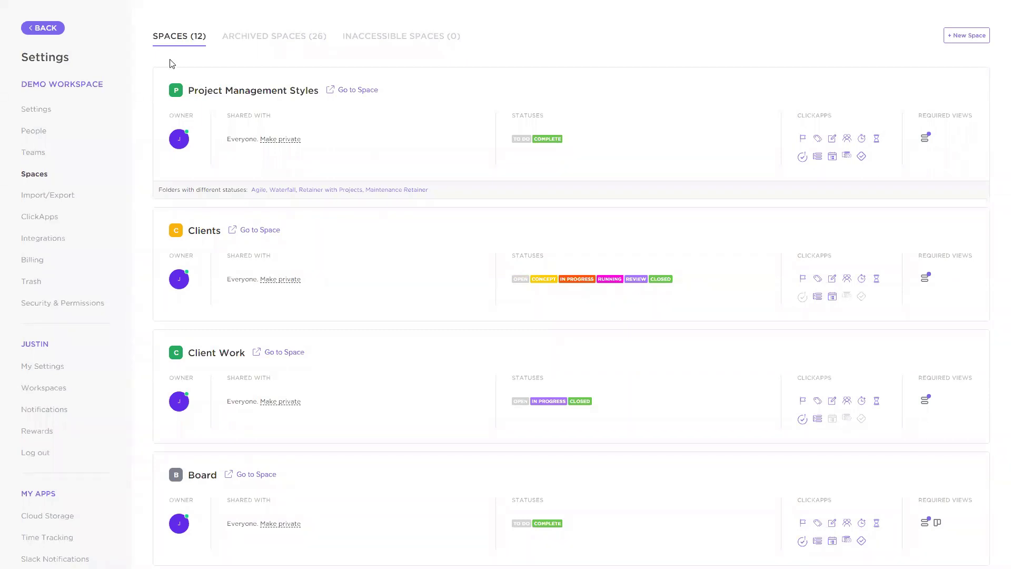
click(55, 31)
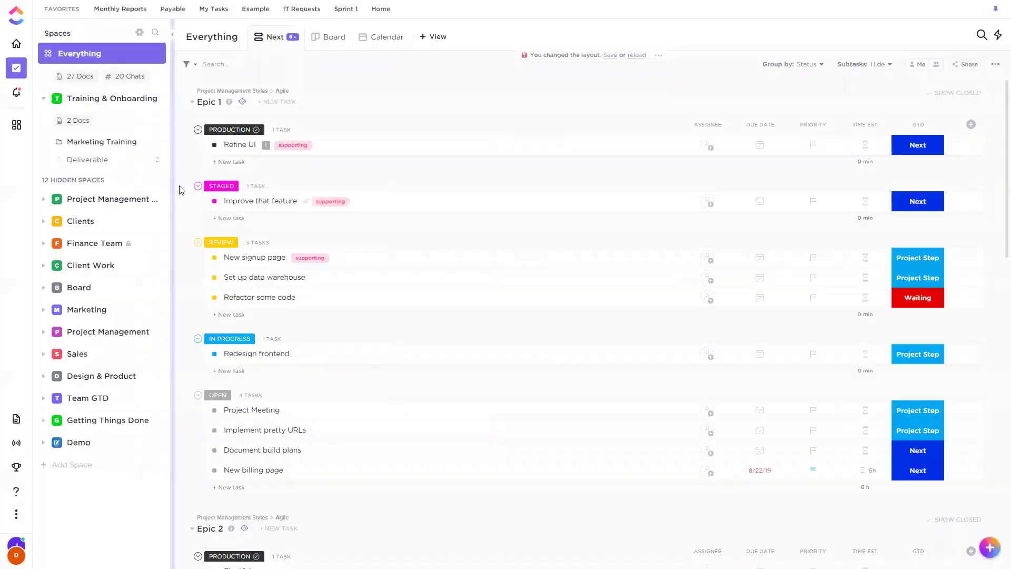
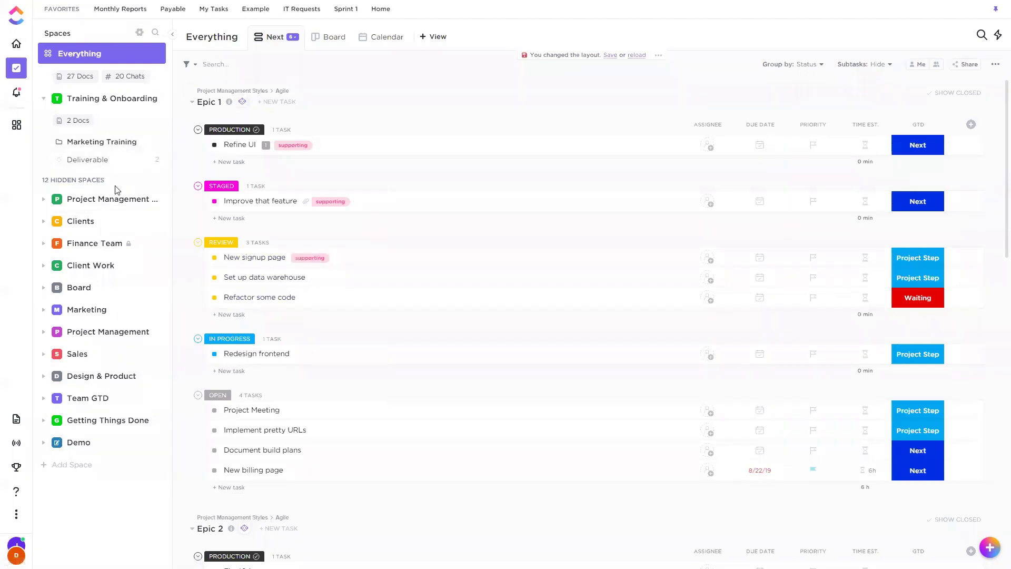
Collapse the hidden spaces and enable the Remap Subtask Due Dates ClickApp in the Training & Onboarding space's settings
click(128, 182)
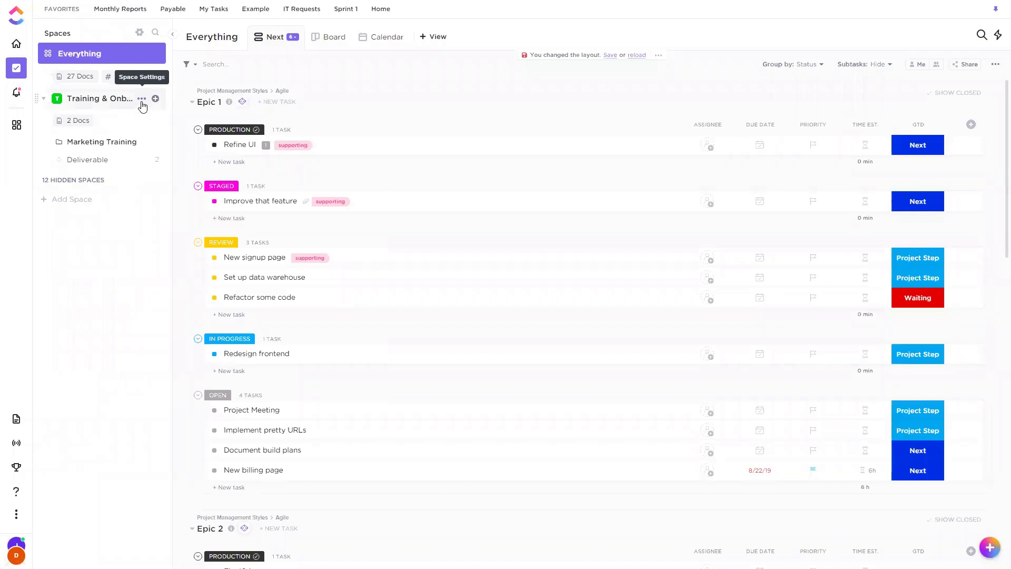
click(140, 101)
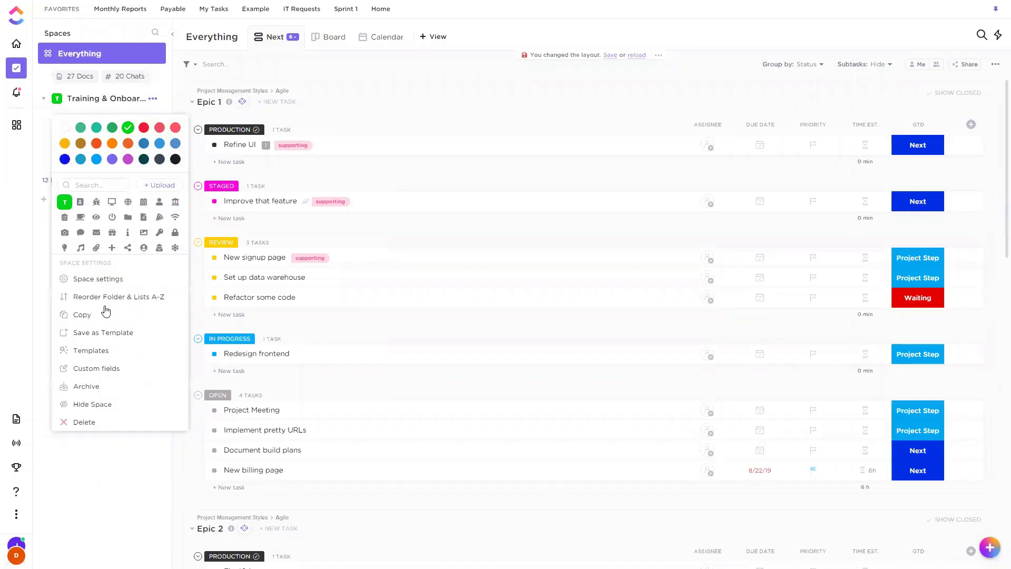
click(87, 279)
click(406, 265)
click(498, 246)
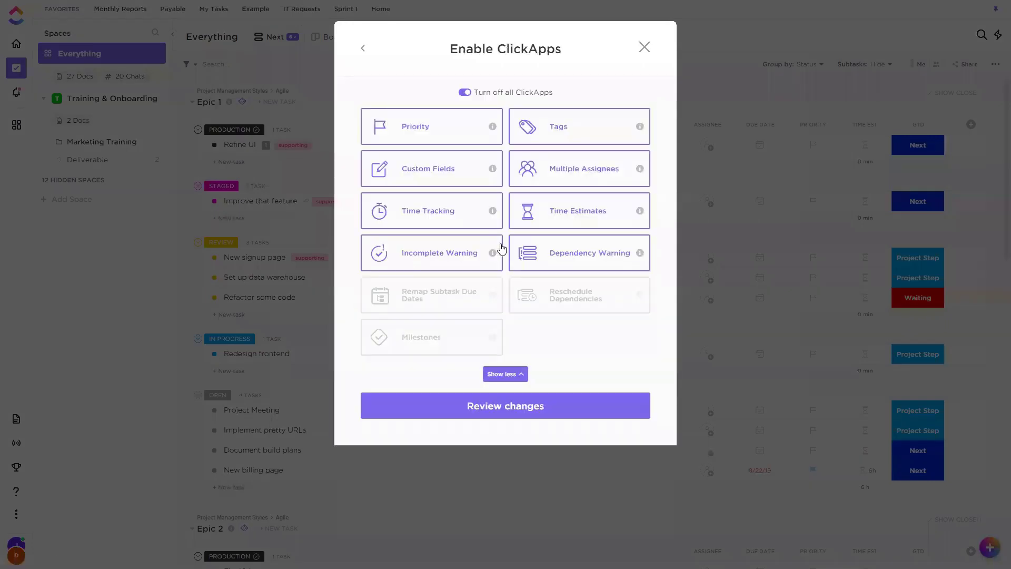
click(463, 301)
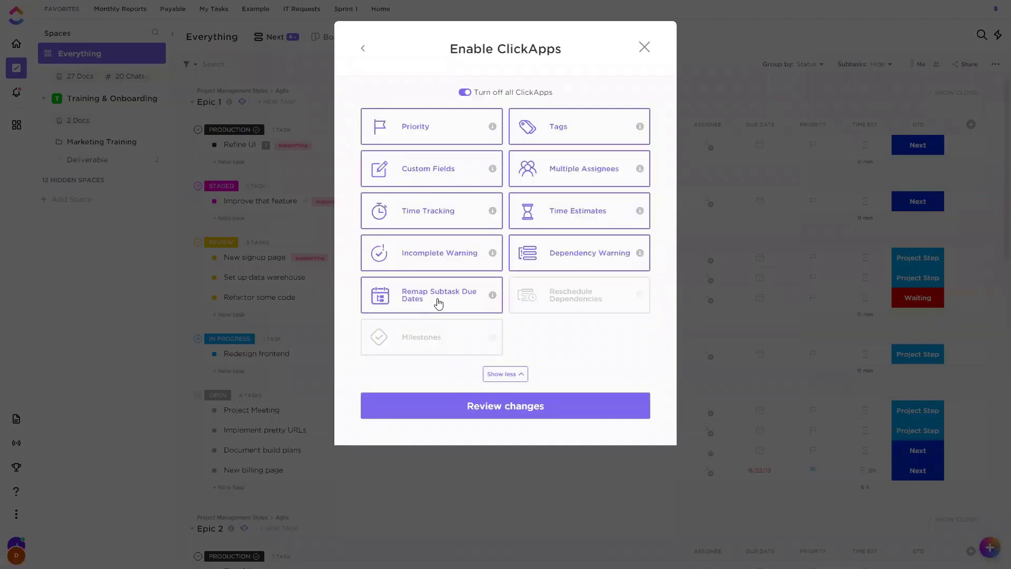
click(505, 406)
Add a subtask named Subtask to the Strategy task in the Training & Onboarding space
click(112, 99)
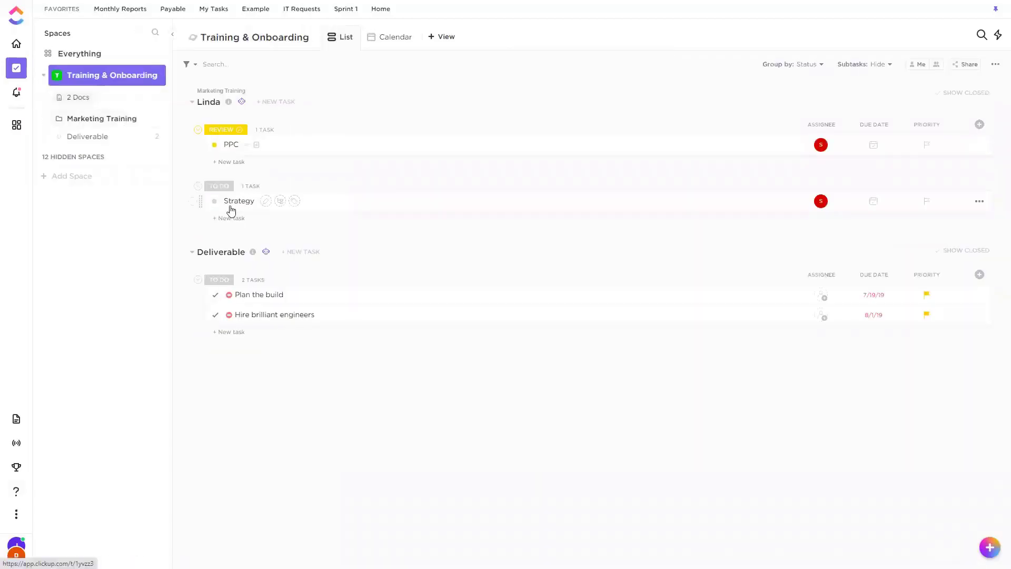
click(281, 203)
text(Subtas)
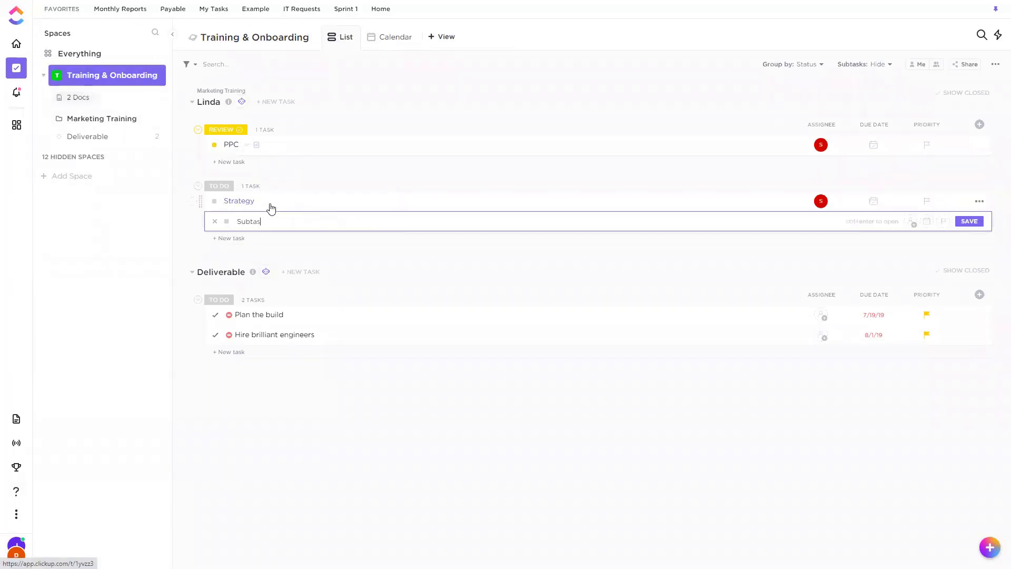
text(k)
key(Return)
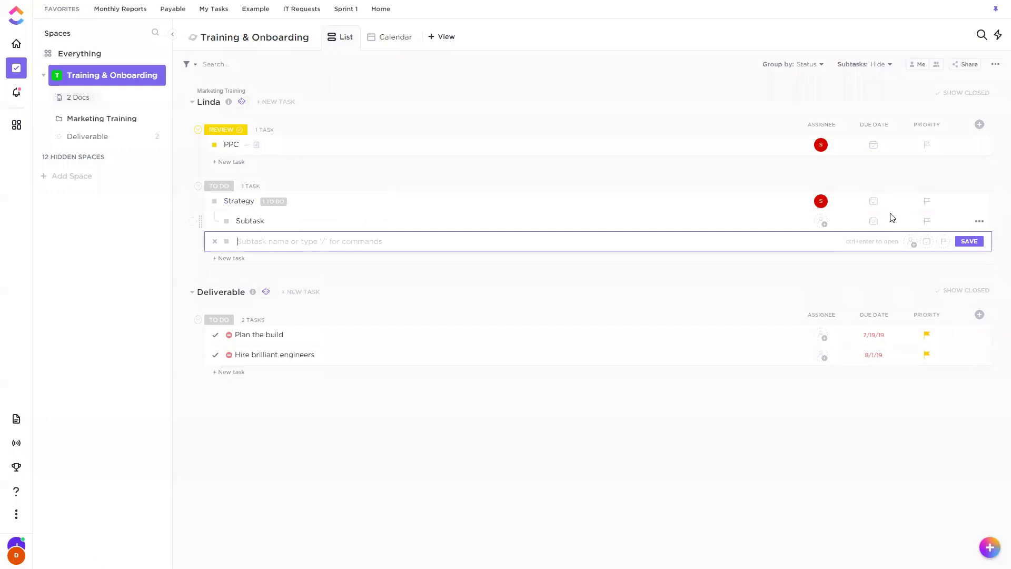
Set the due dates of the Strategy task and its subtask to today
click(875, 220)
click(931, 109)
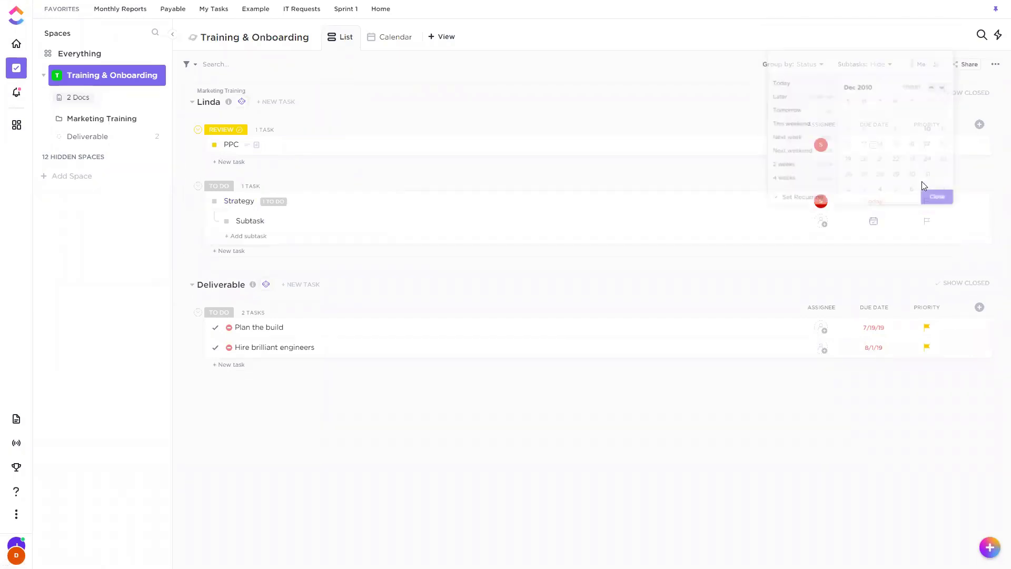
click(931, 206)
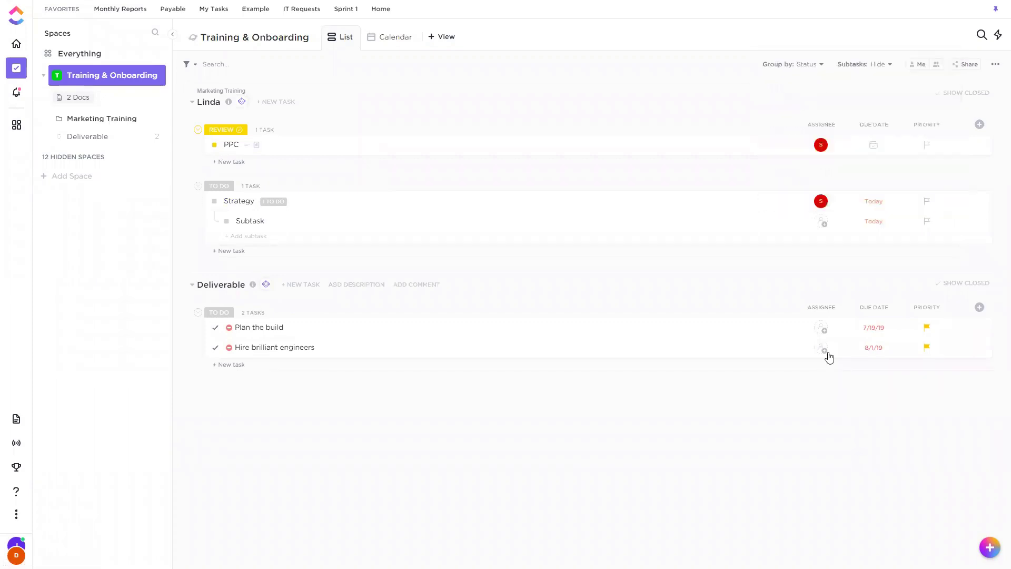
Move the Strategy task's due date to tomorrow and change the subtask dates along with it
click(878, 206)
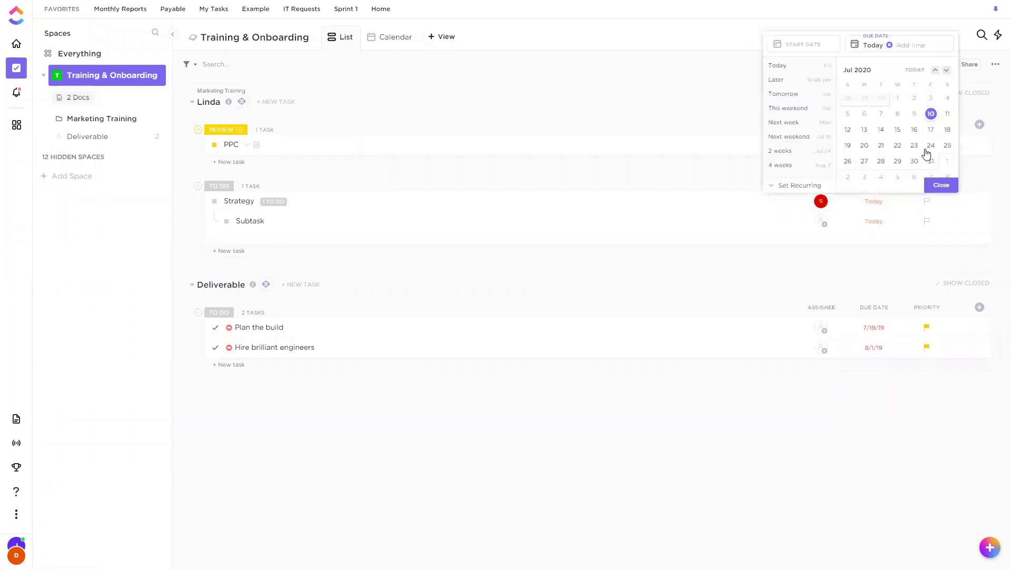
click(941, 185)
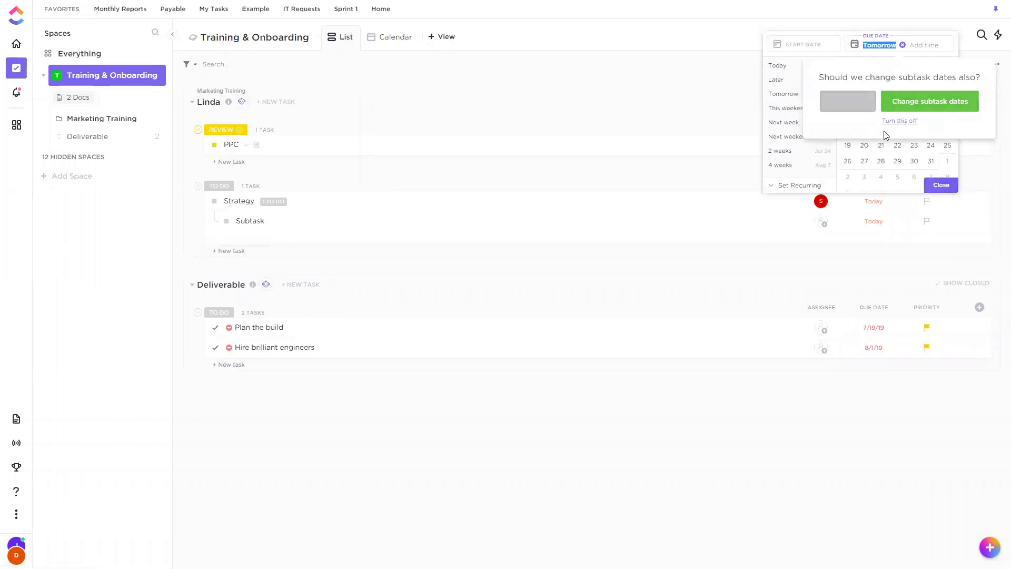
click(935, 103)
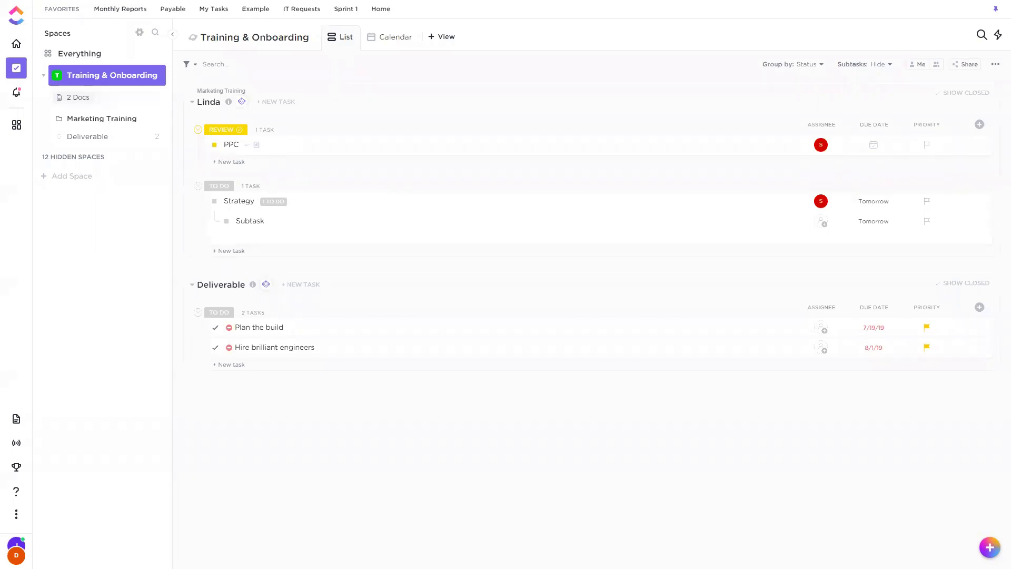
View the Demo Workspace's full members in the people settings and return to the Training & Onboarding space
click(17, 551)
click(50, 436)
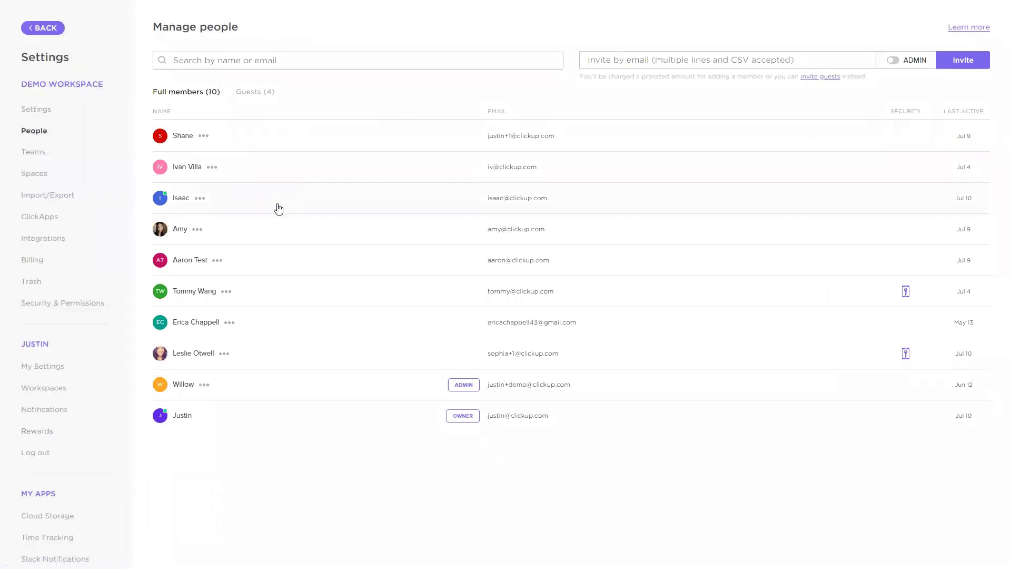
click(43, 28)
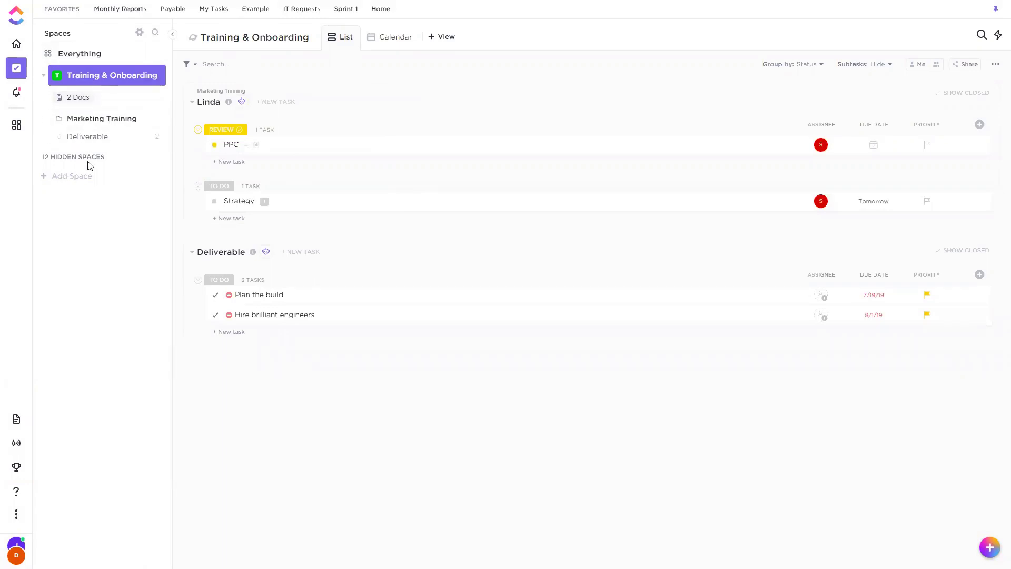
Switch to the Free Forever Test workspace for a look and switch back to the Demo Workspace
click(14, 553)
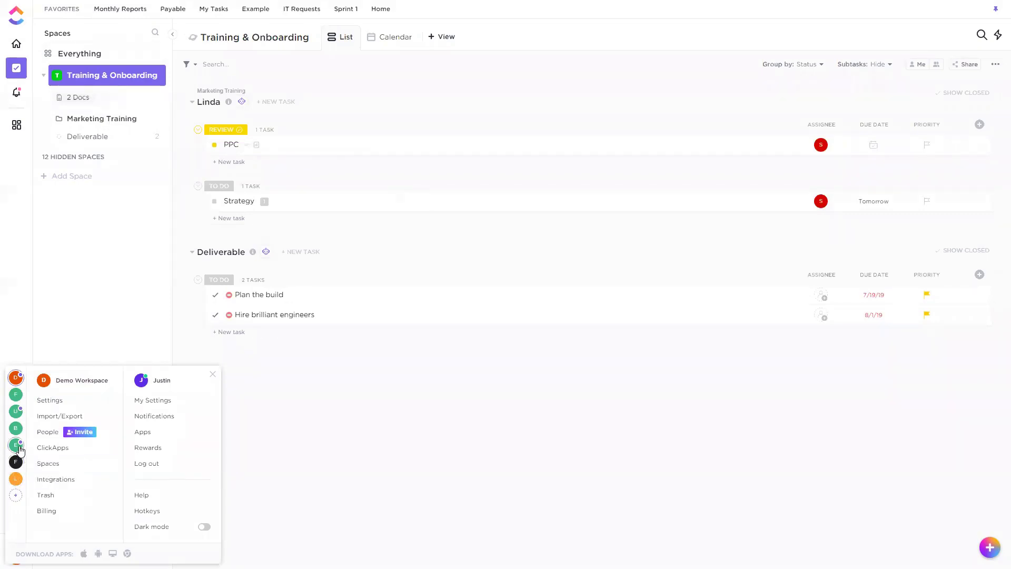
click(16, 401)
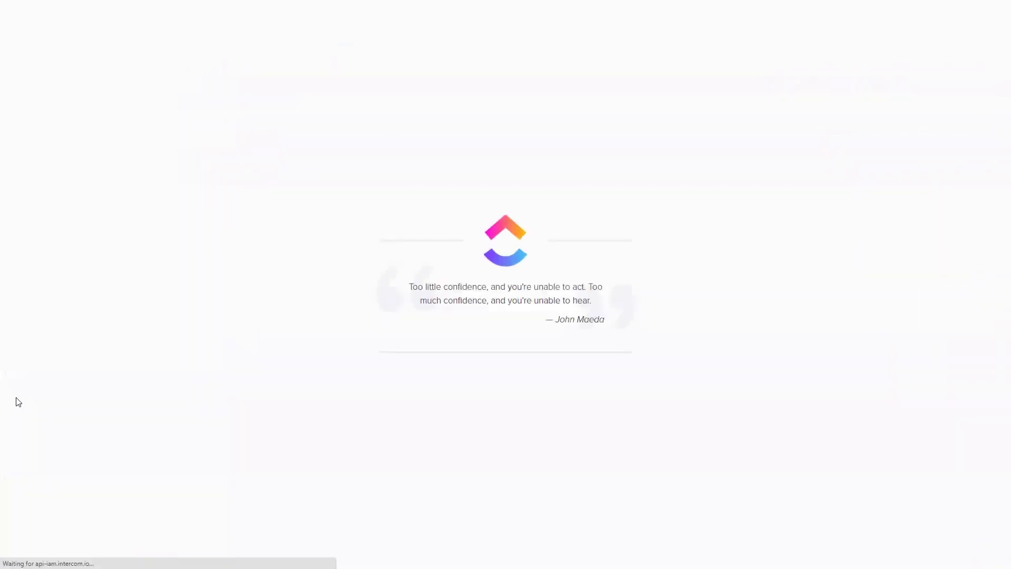
click(16, 550)
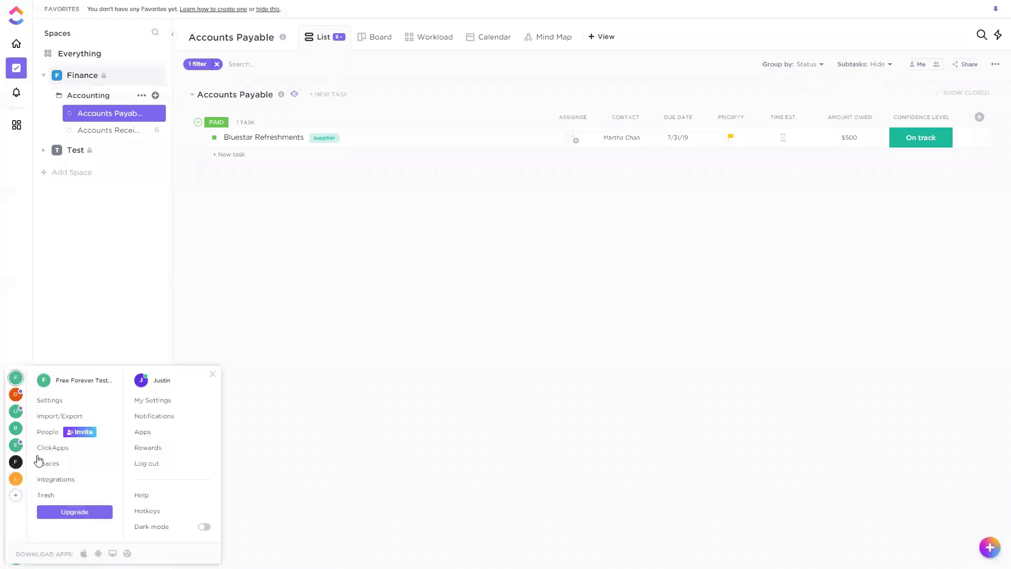
click(16, 395)
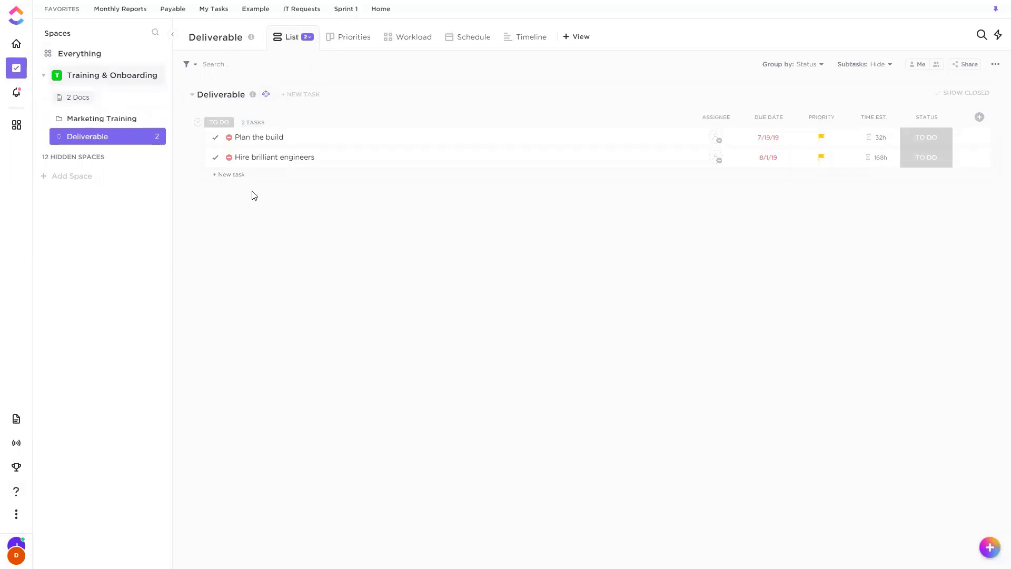
Enter a guest's email address in the Deliverable list's sharing and permissions settings, and close them without inviting anyone
click(158, 137)
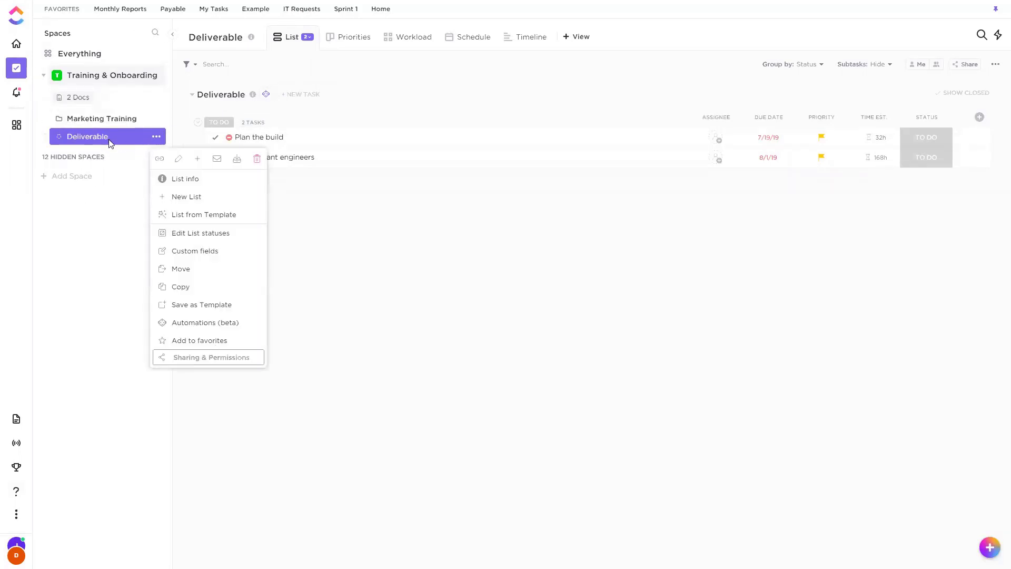
click(242, 360)
click(429, 138)
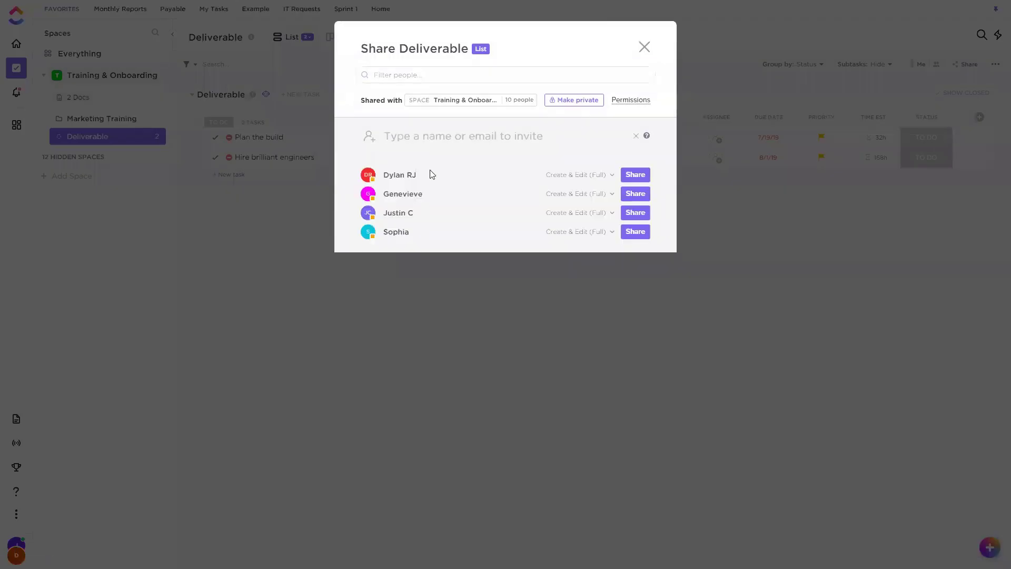
text(test@test.com)
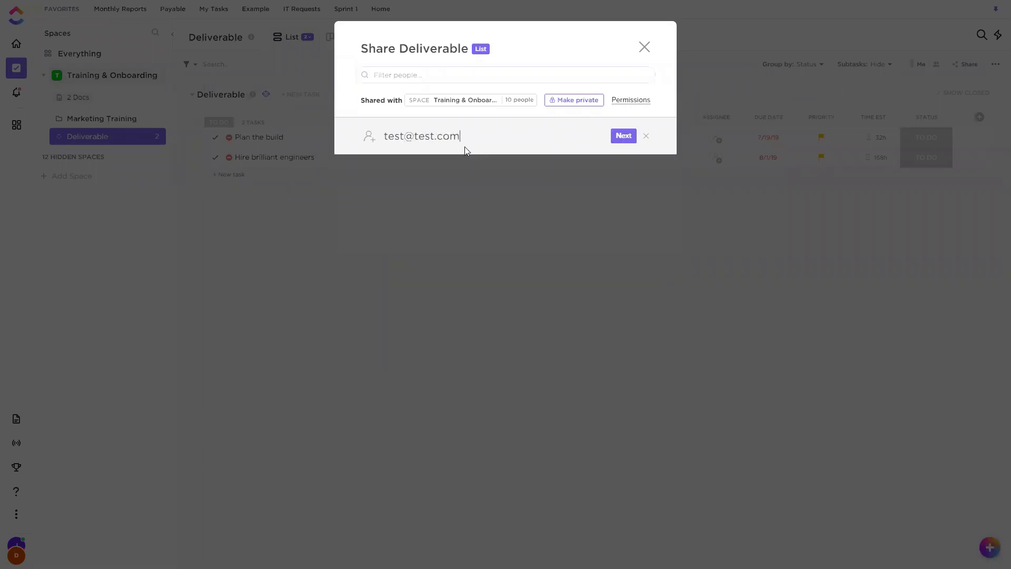
click(648, 50)
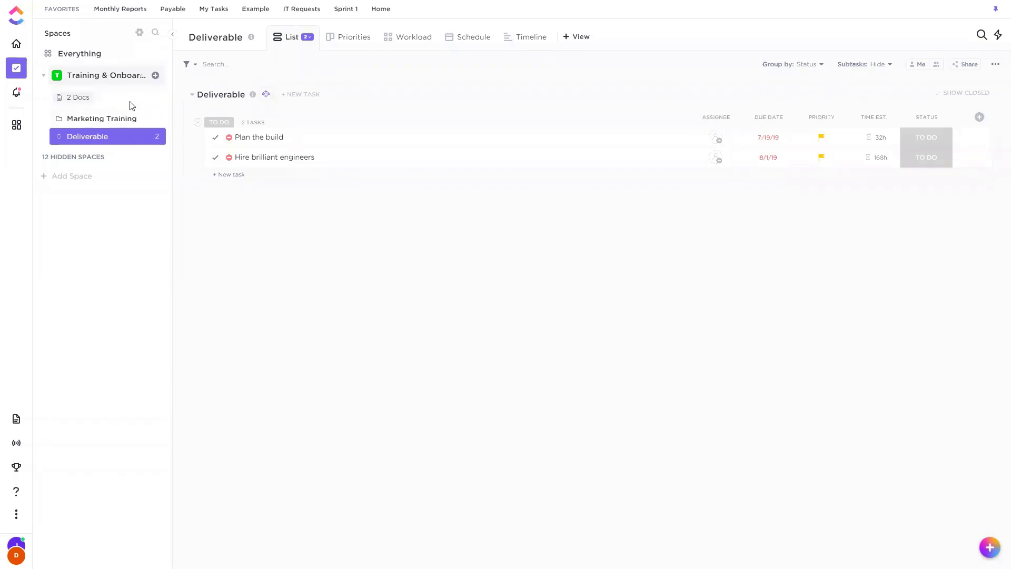
Assign the Plan the build task in the Deliverable list to a team member
click(716, 139)
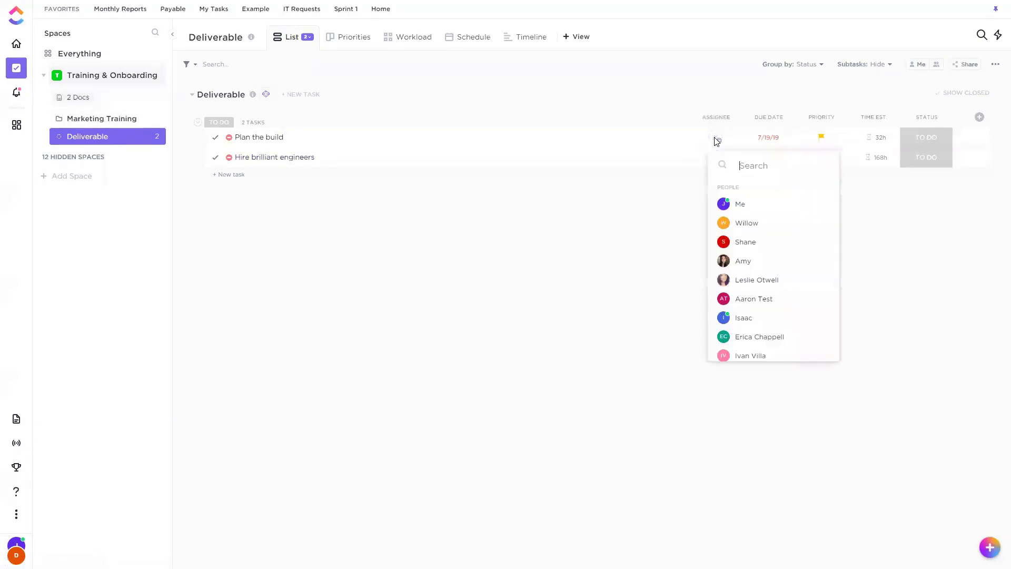
click(751, 223)
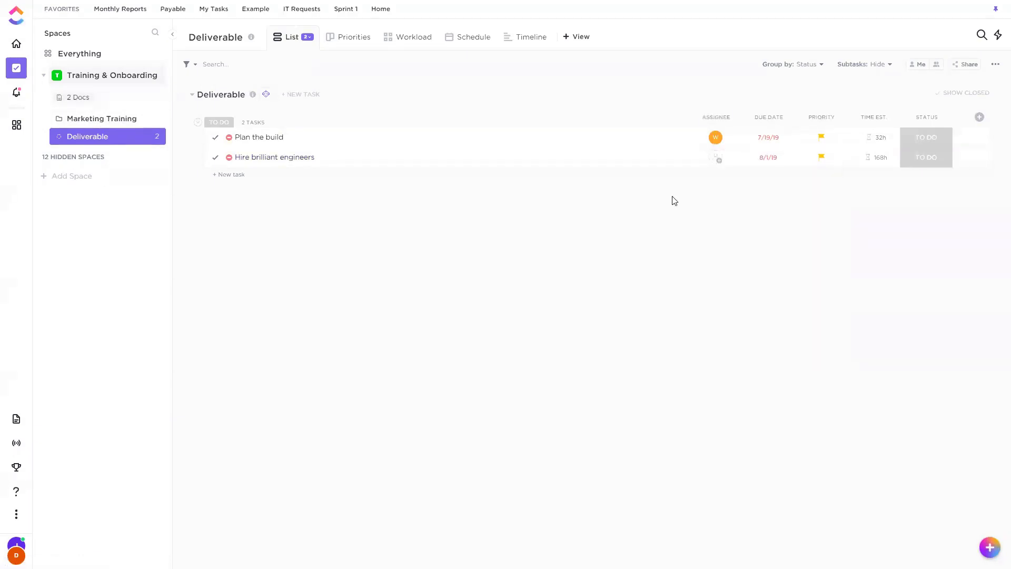
Review the activity, inbox and assigned tasks in the profile of Plan the build's assignee, and close the profile
click(717, 140)
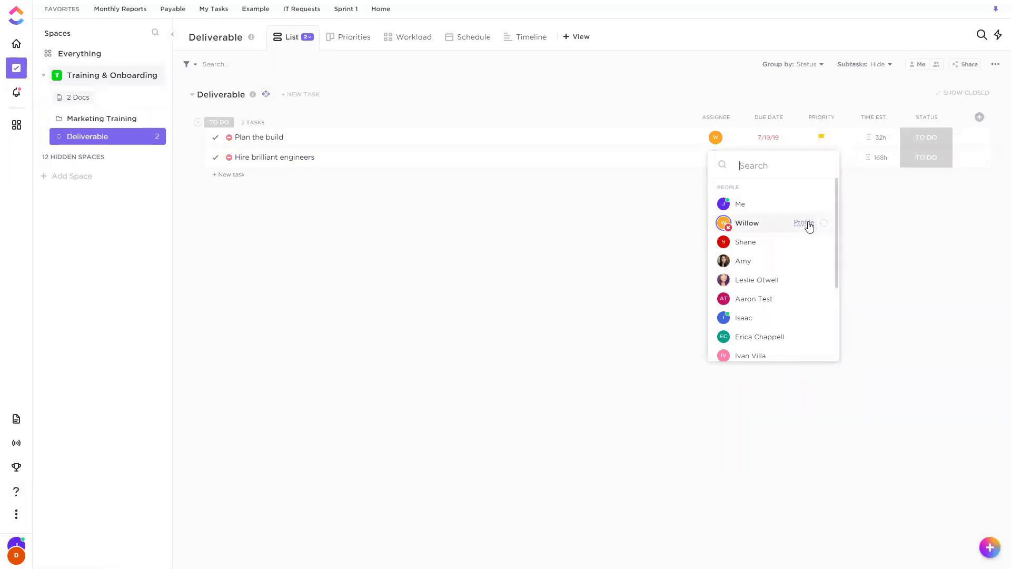
click(804, 222)
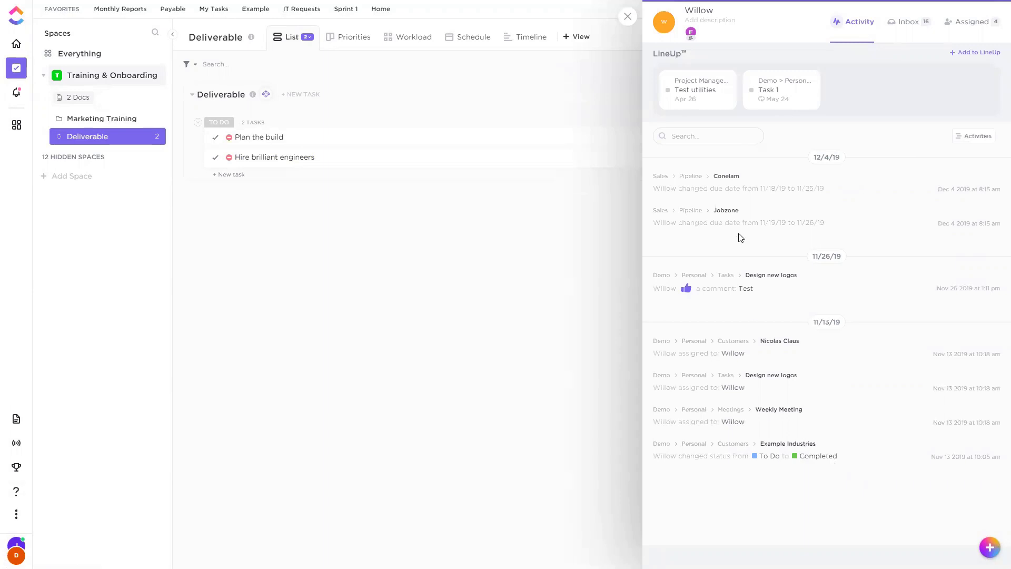
click(912, 24)
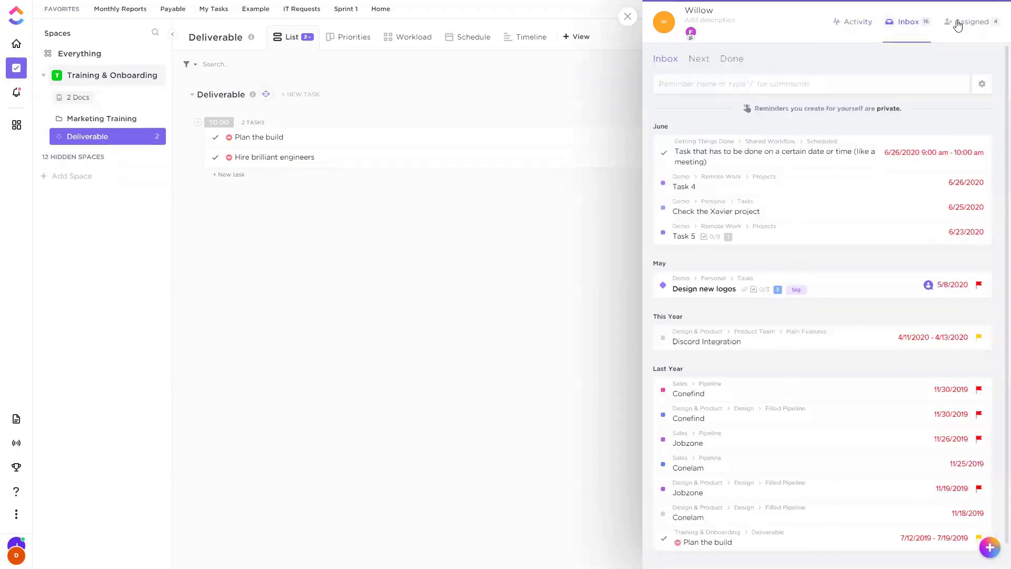
click(958, 24)
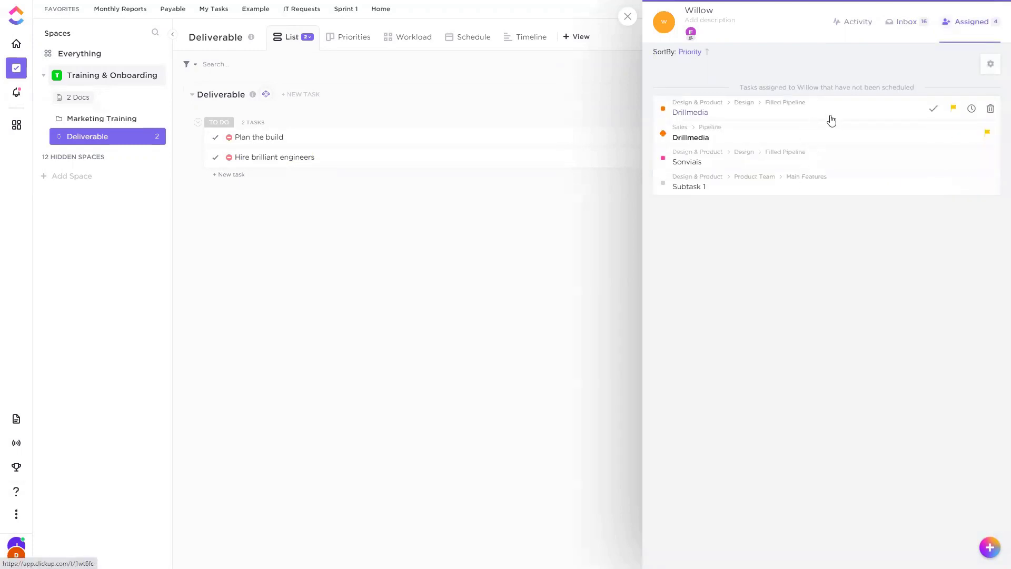
click(907, 24)
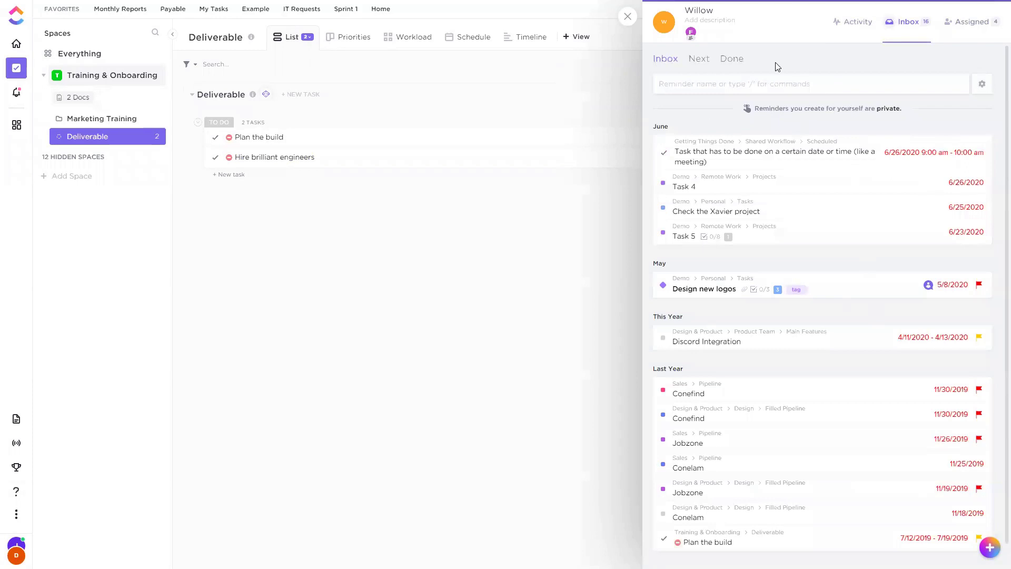
click(723, 26)
click(627, 16)
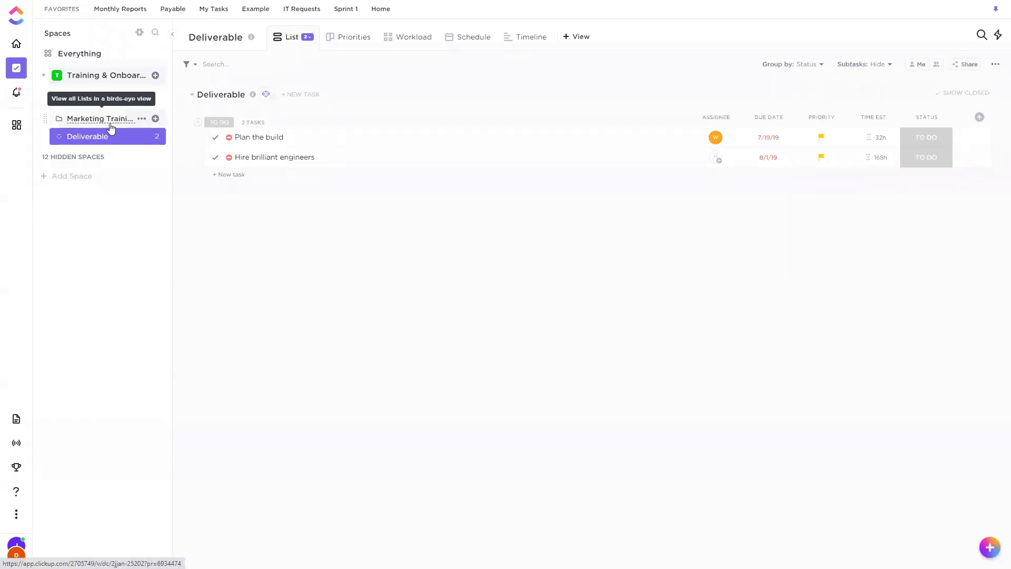
Create a new list named List in the Marketing Training folder
click(155, 119)
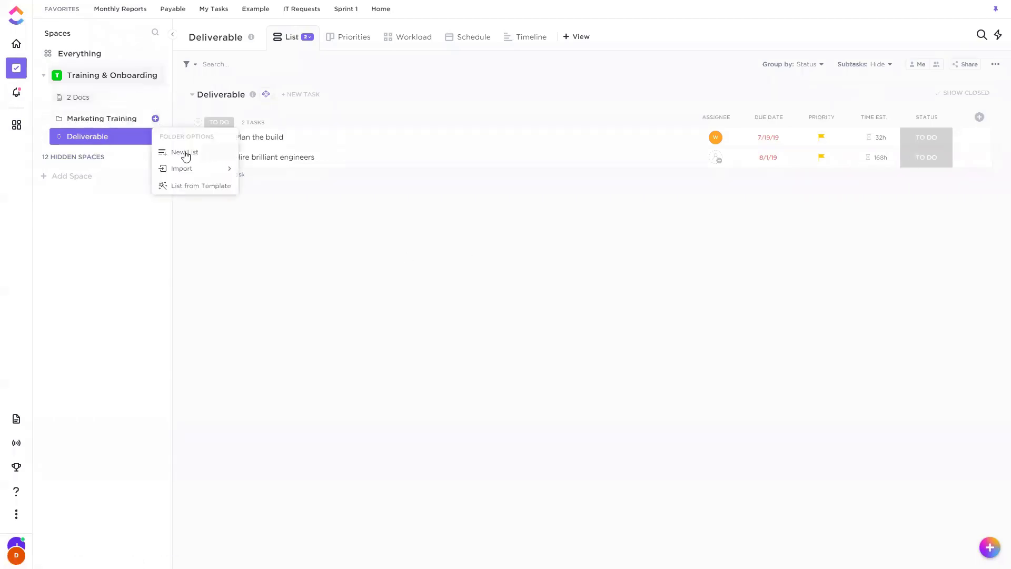
click(182, 152)
text(List)
key(Return)
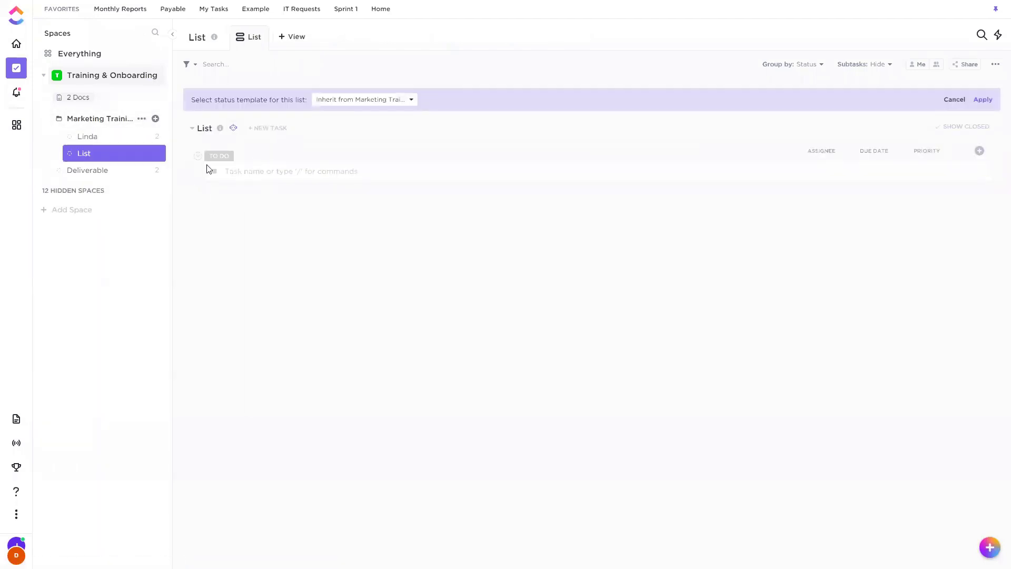
Add a dropdown custom field named Dropdown with the single option Option1 to the first list in the Marketing Training folder
click(112, 137)
click(979, 117)
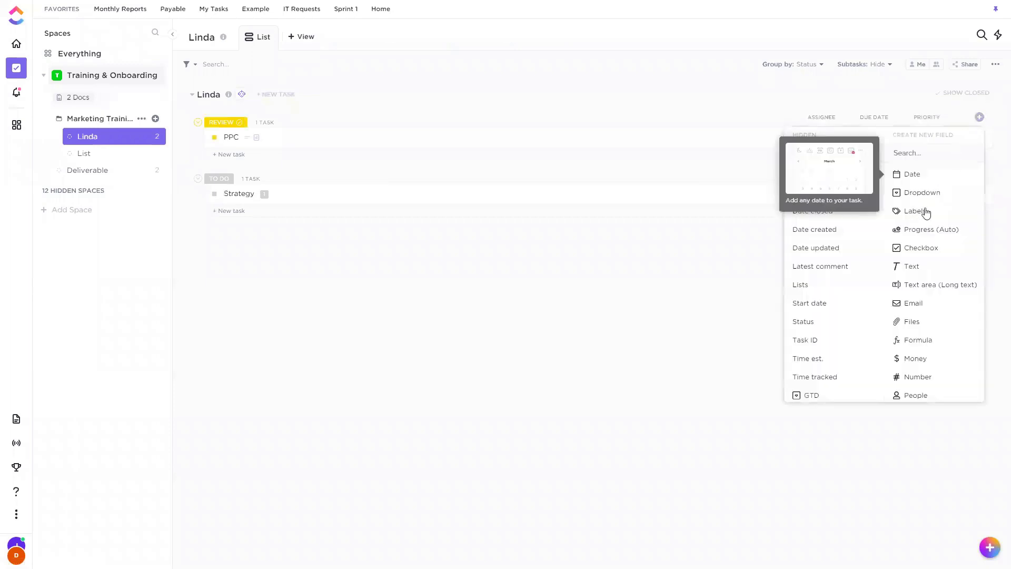
click(916, 193)
text(Dropdown)
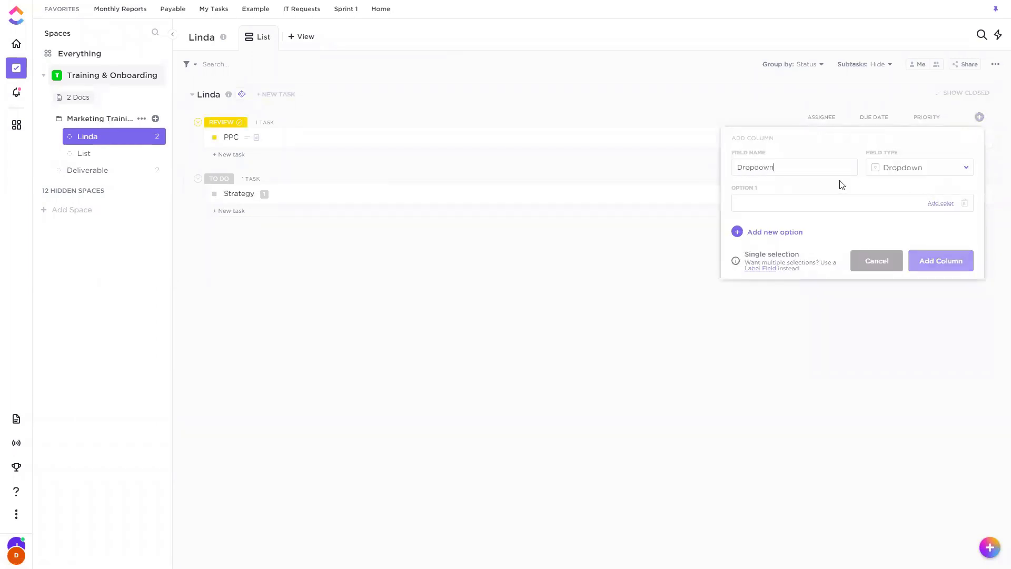
text(Option1)
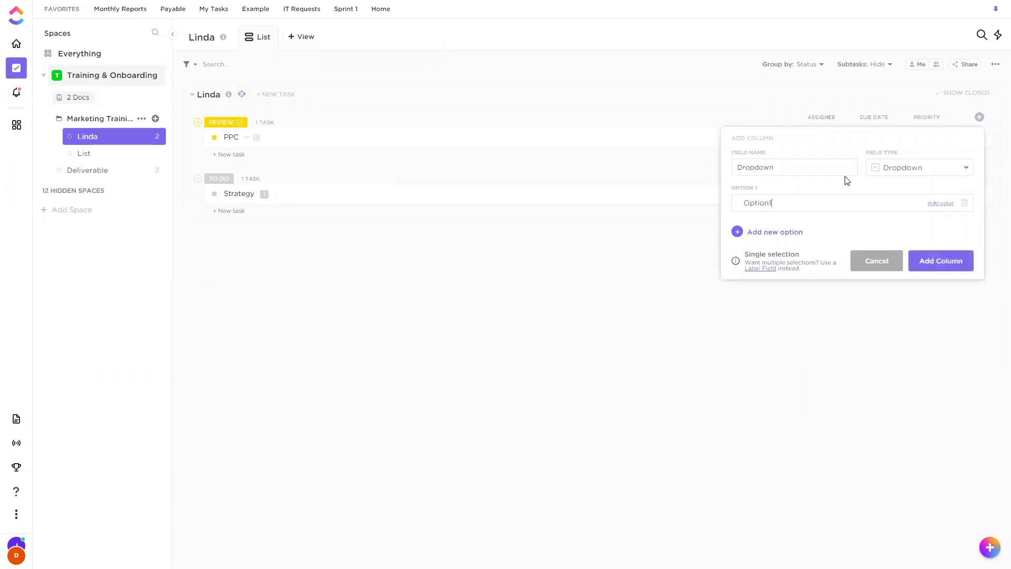
click(928, 254)
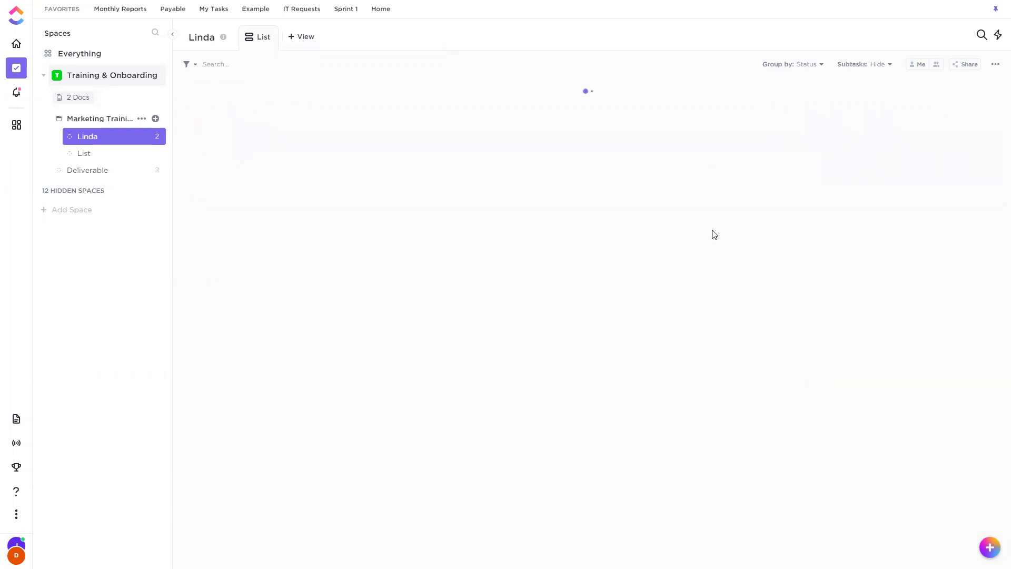
Add the existing Dropdown custom field to the list named List, checking which locations already use it
click(100, 153)
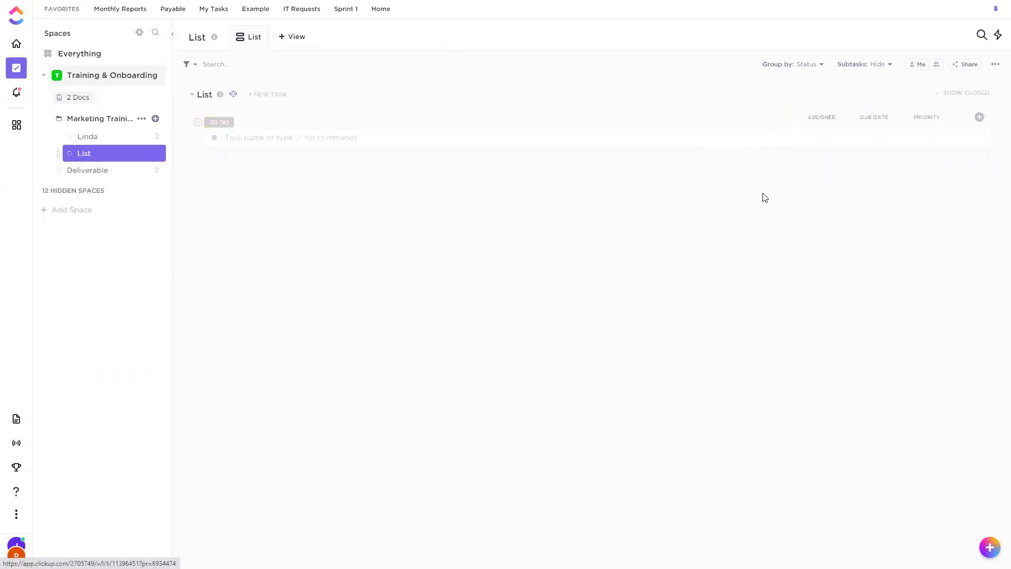
click(980, 117)
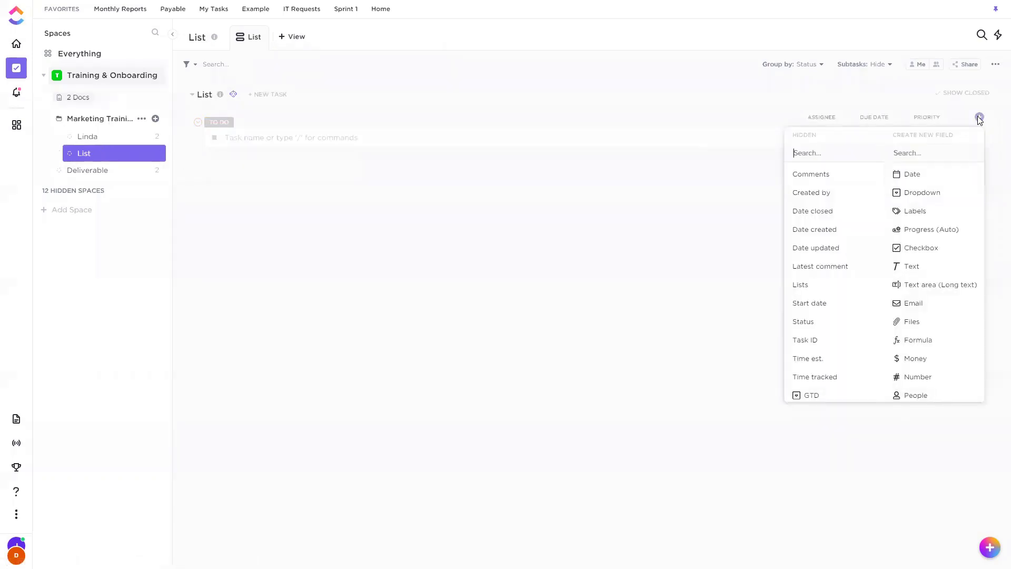
scroll(927, 316, down, 3)
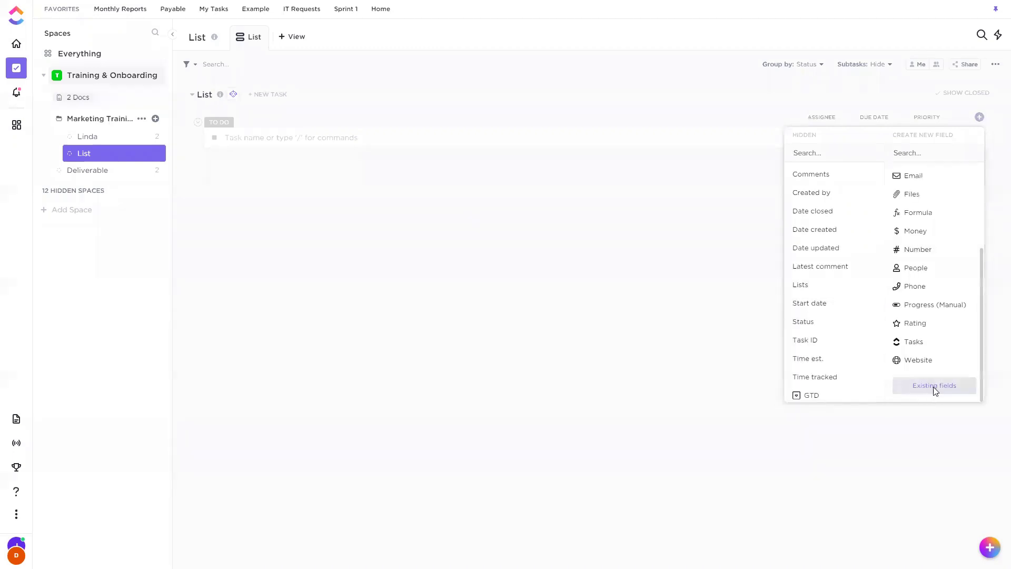
click(935, 388)
click(439, 138)
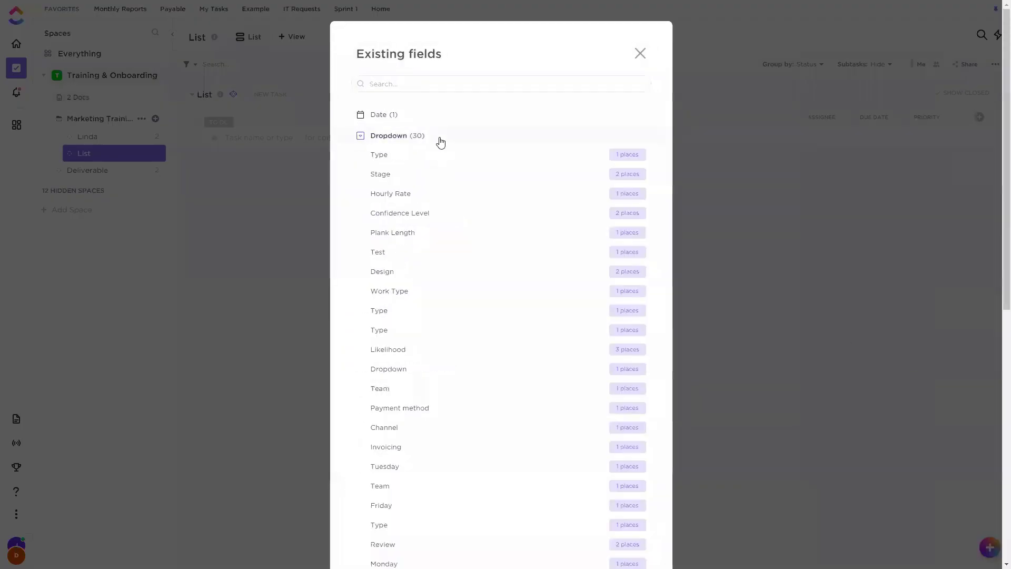
text(drop)
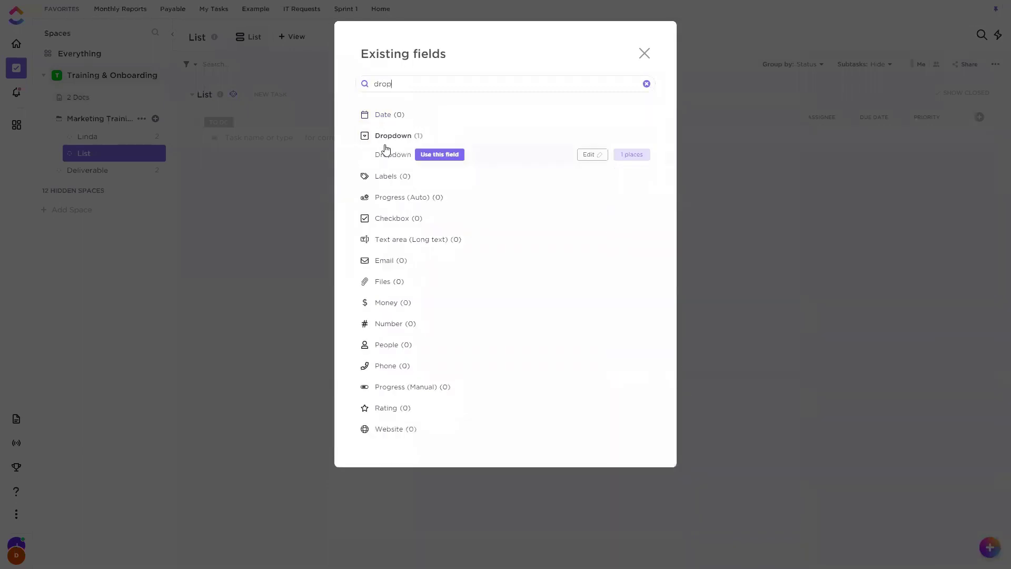
click(635, 159)
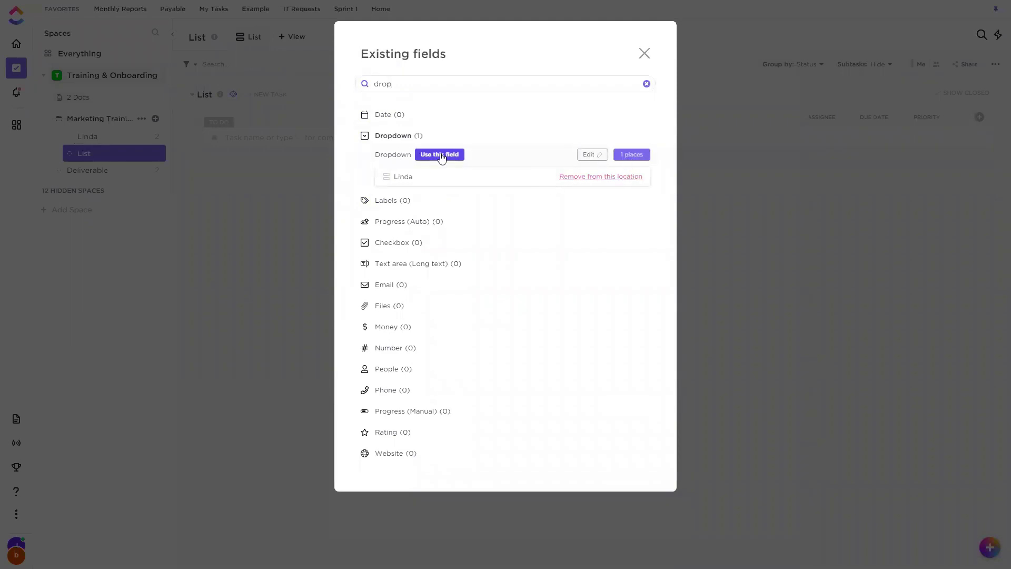
click(441, 155)
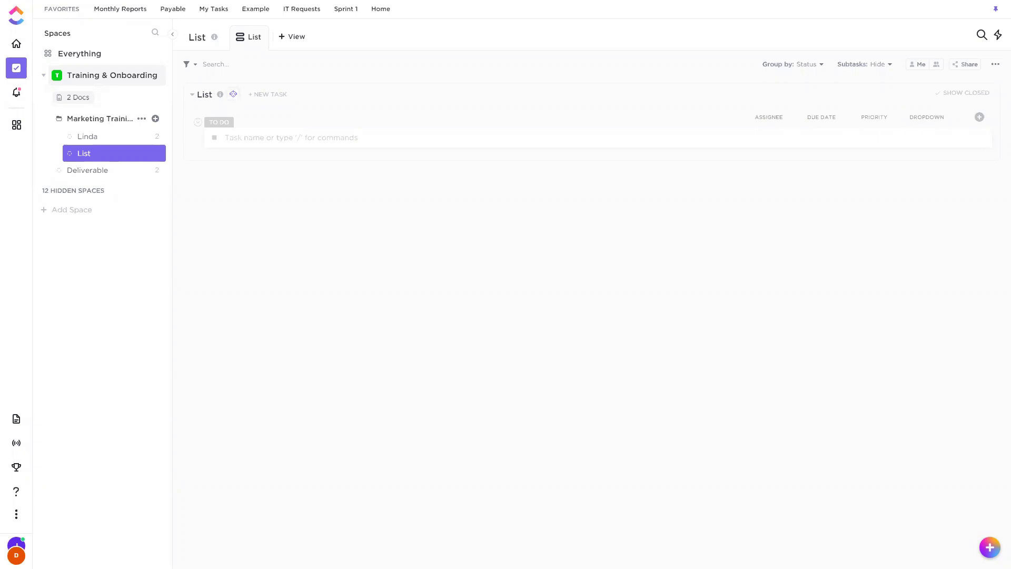
Review the activity of the PPC task in the first Marketing Training list and close the task
click(109, 139)
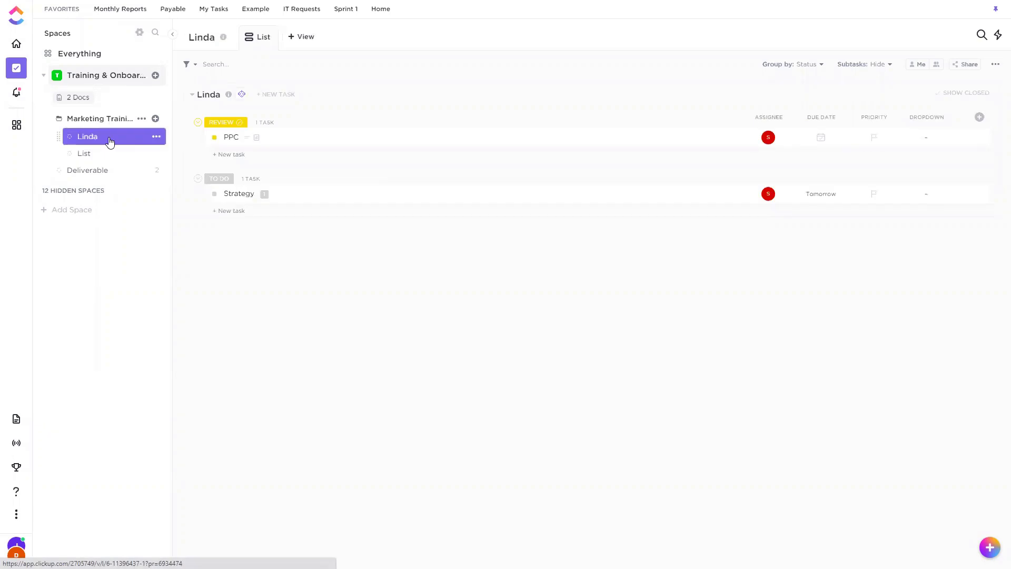
click(404, 138)
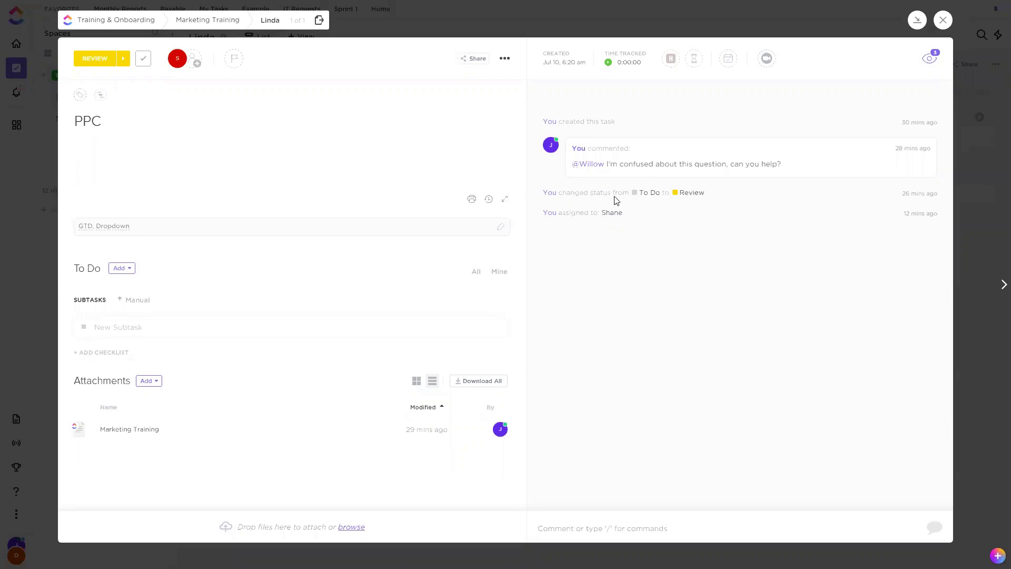
click(942, 20)
Add an Activity view to the first list in the Marketing Training folder
click(309, 38)
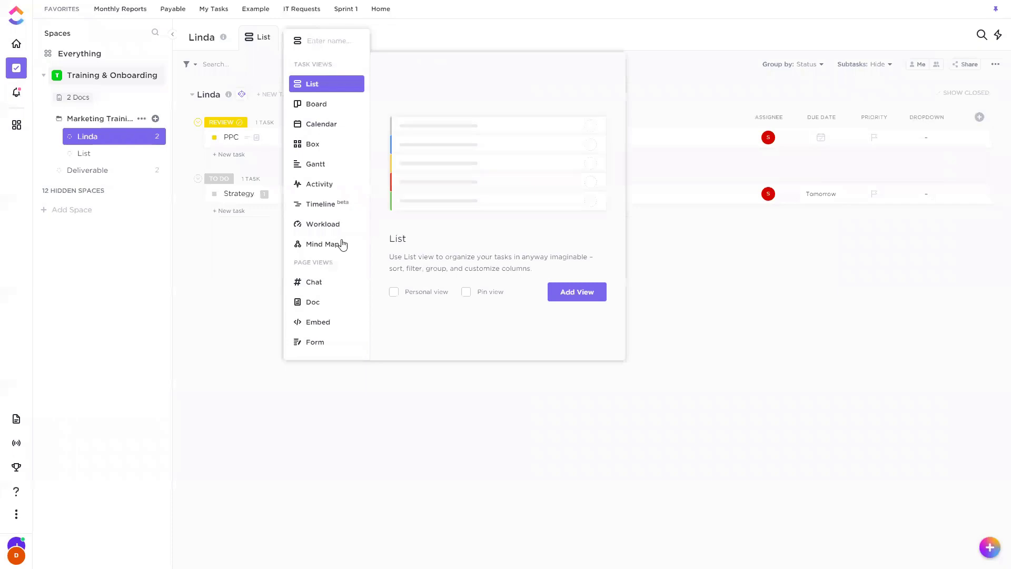
click(266, 295)
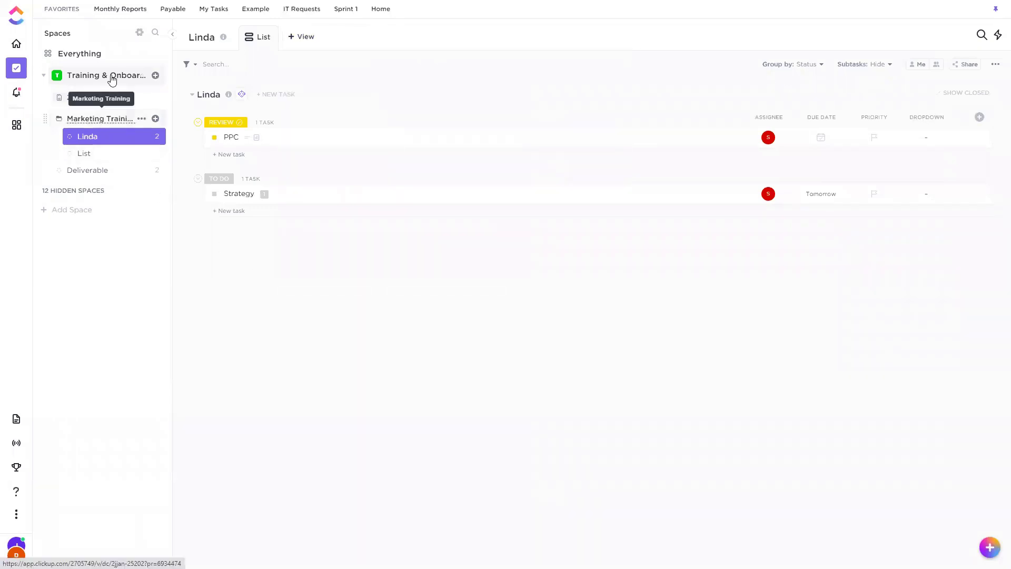
click(301, 37)
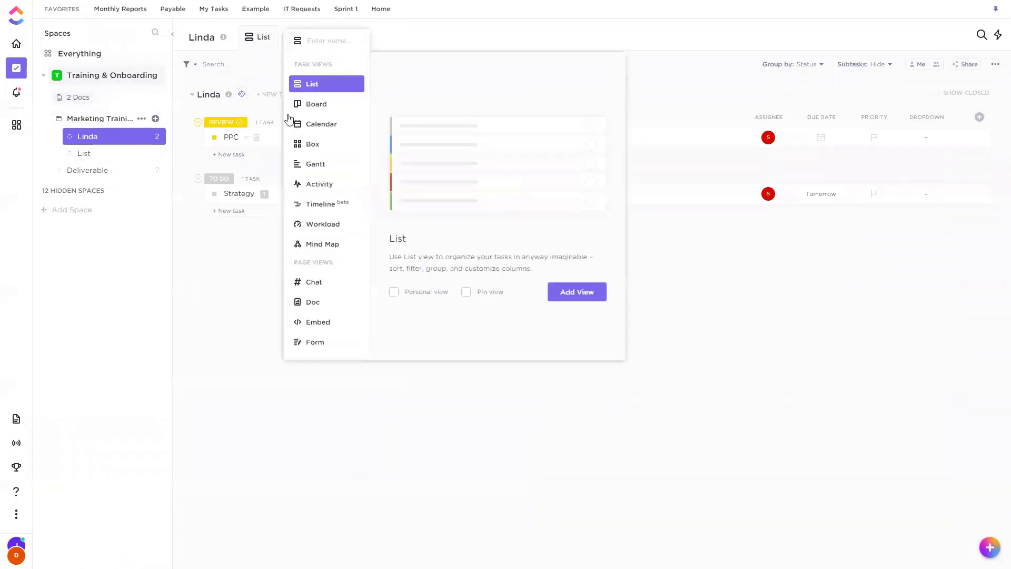
click(321, 184)
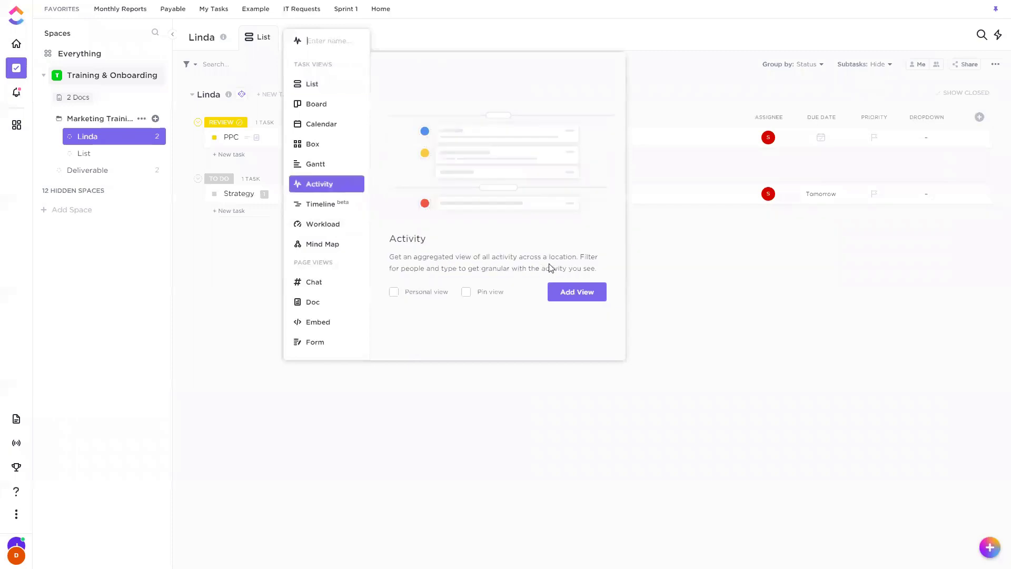
click(567, 292)
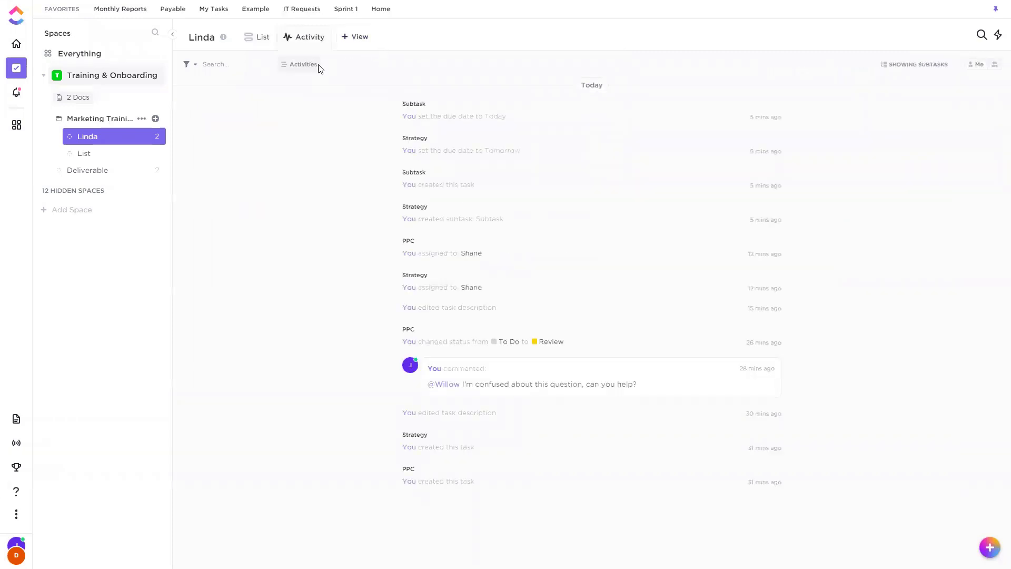
Limit the Activity view to the List moved activity type only
click(319, 67)
scroll(269, 199, down, 2)
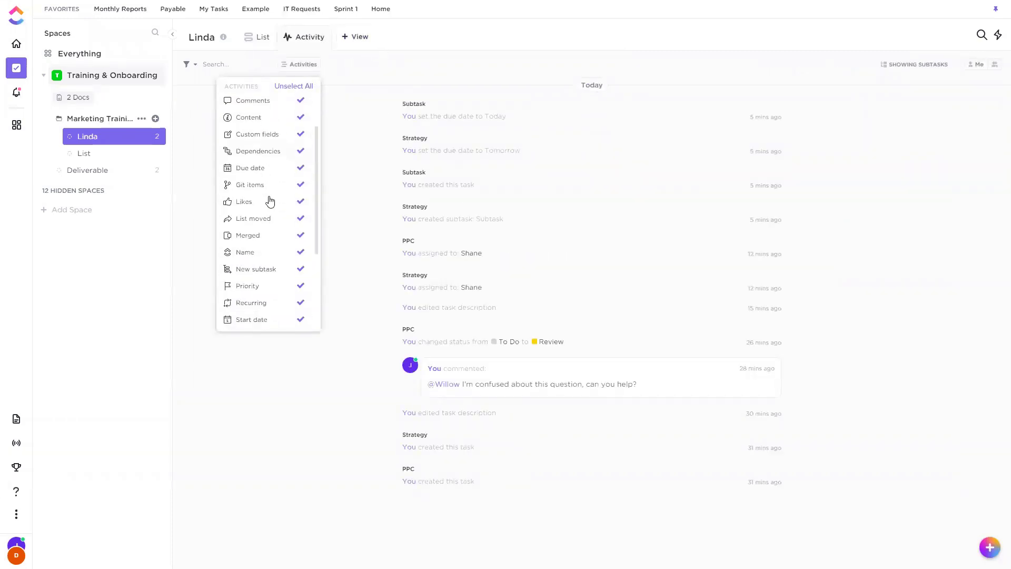
scroll(303, 142, up, 3)
click(295, 87)
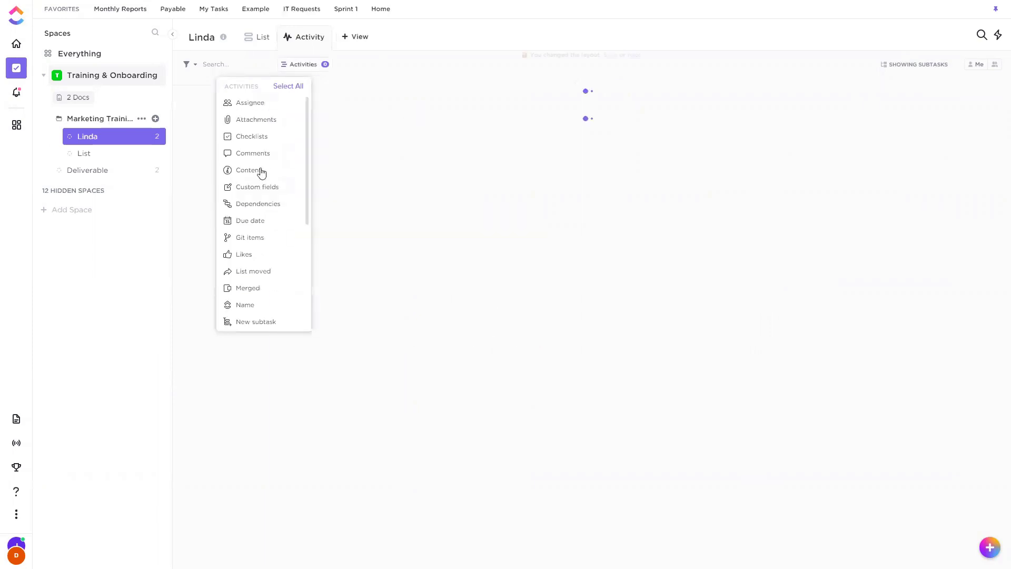
click(280, 276)
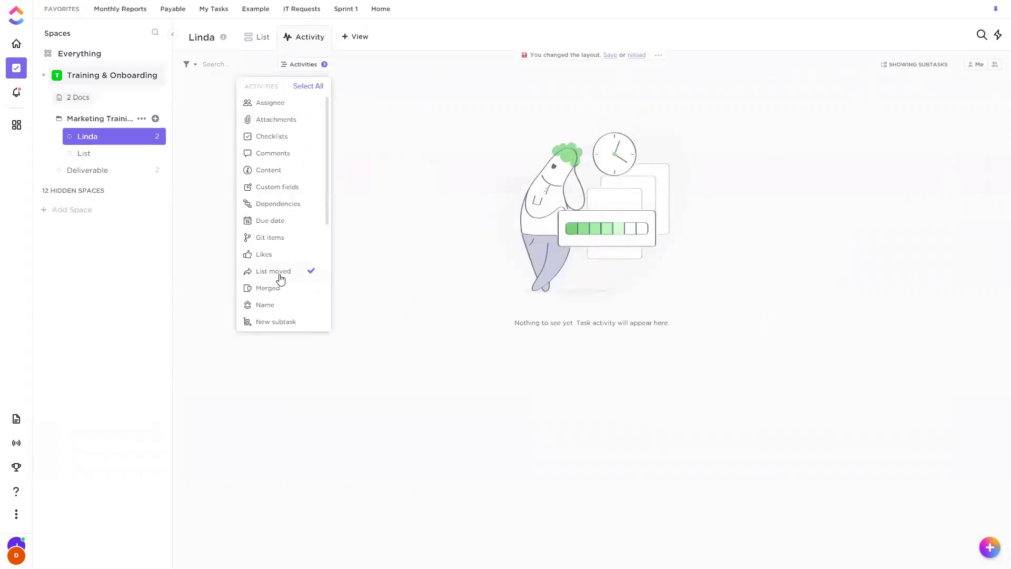
click(369, 103)
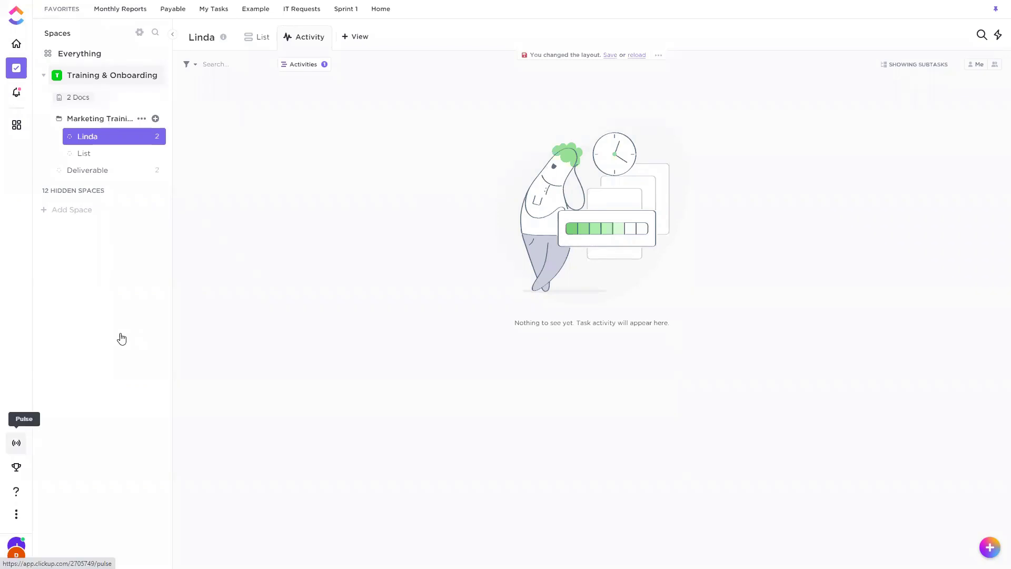
Review your own trending tasks in Pulse for Jul 10 and Jul 9, 2020, and return to the task spaces
click(18, 444)
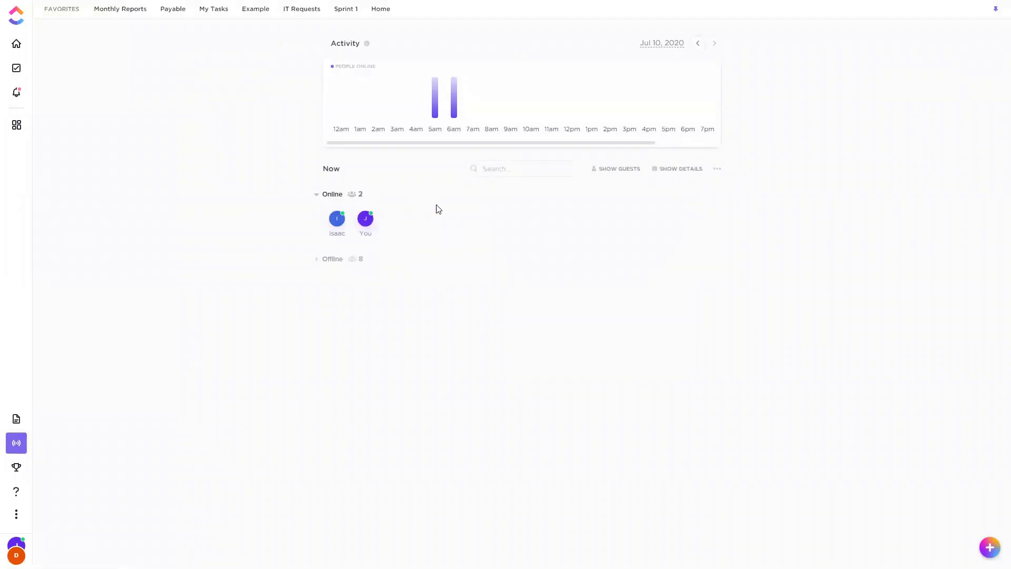
mouse_move(365, 220)
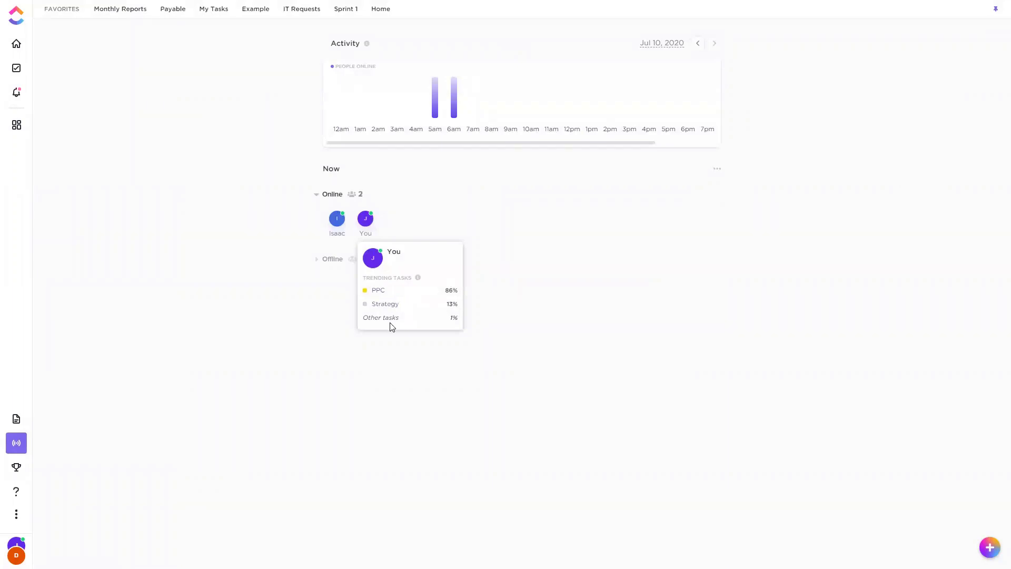
click(698, 46)
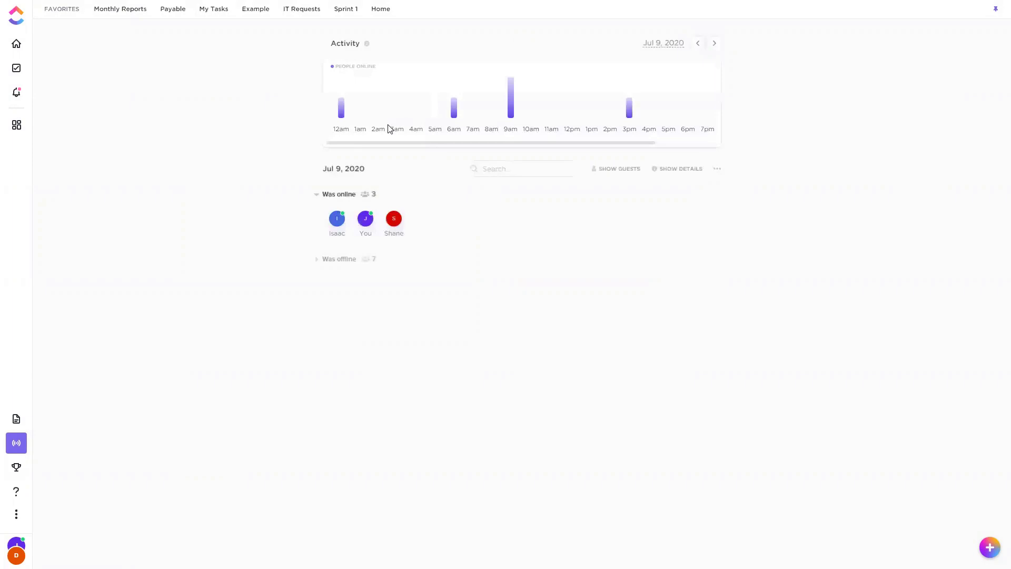
mouse_move(366, 227)
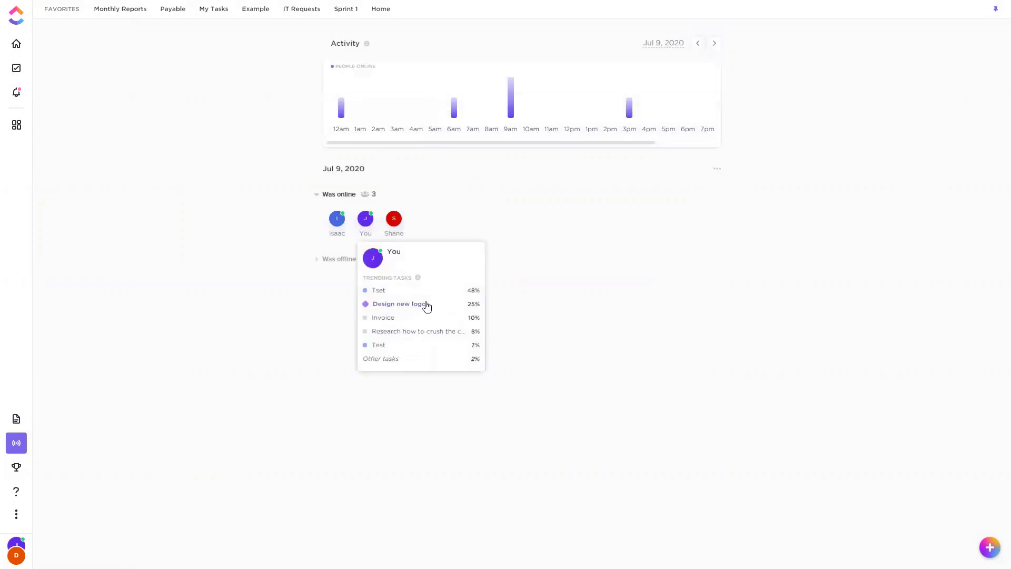
click(21, 74)
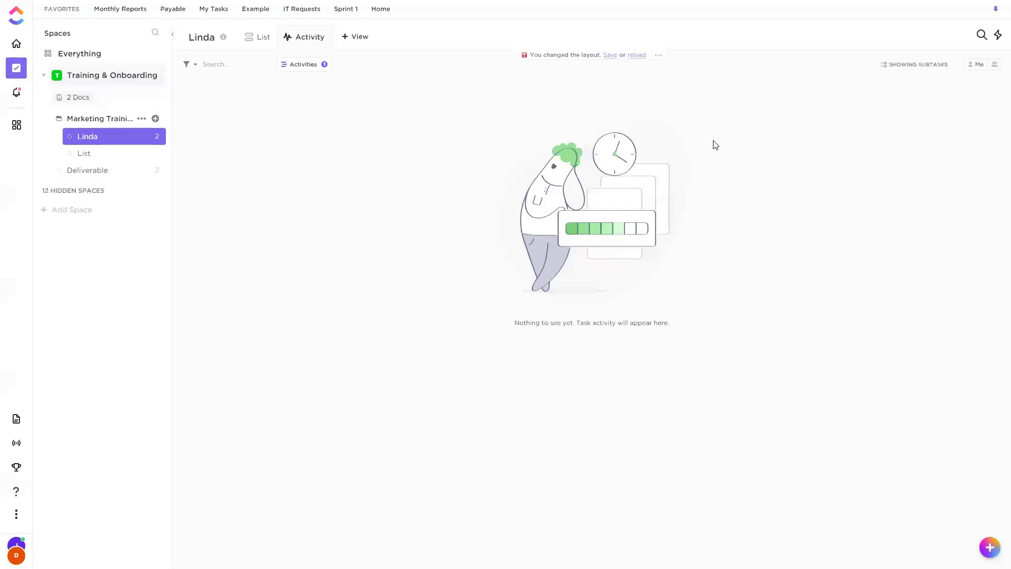
Show the tasks of all spaces in Everything and clear the active filter of its Next view
click(262, 34)
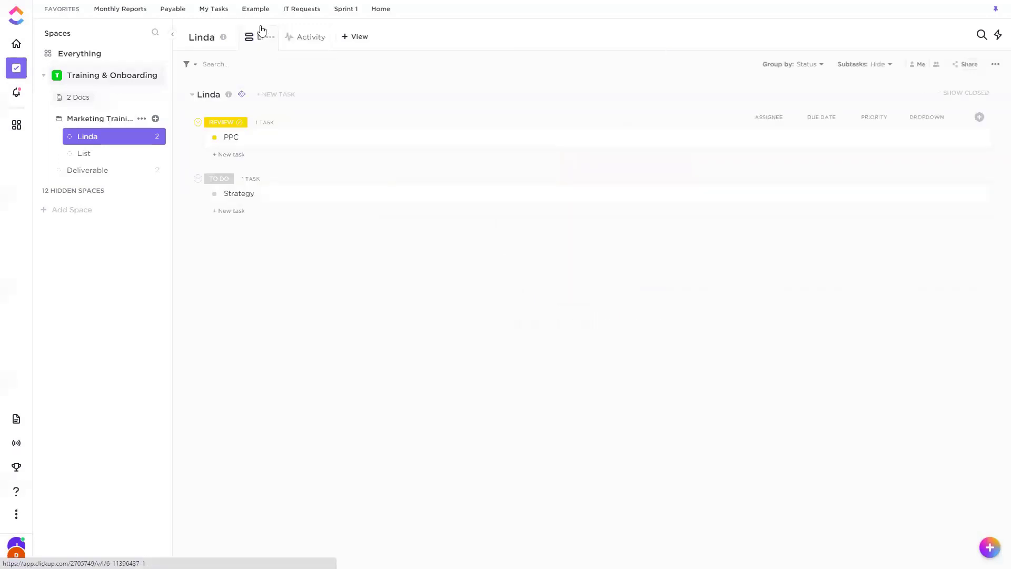
click(100, 78)
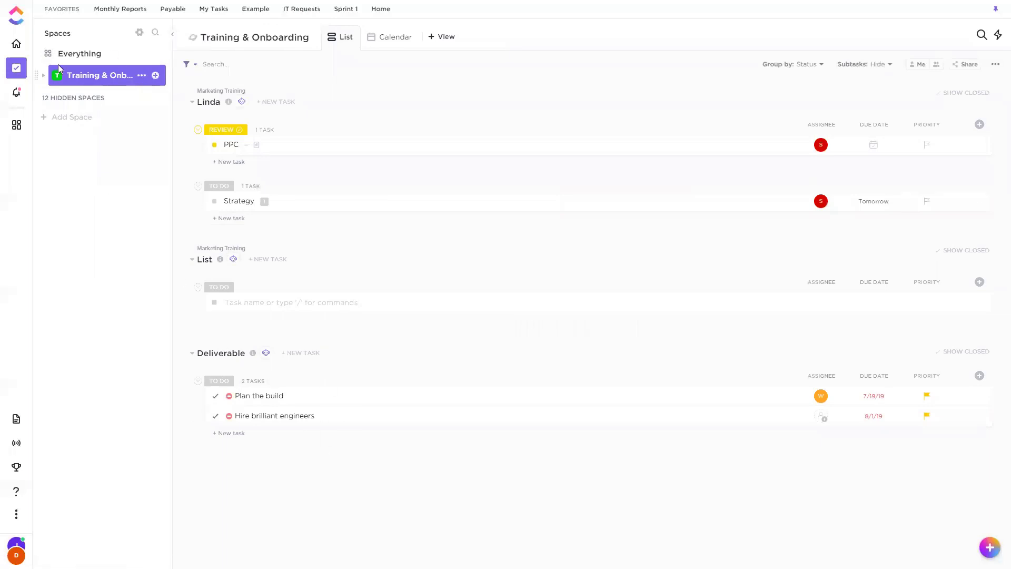
click(80, 55)
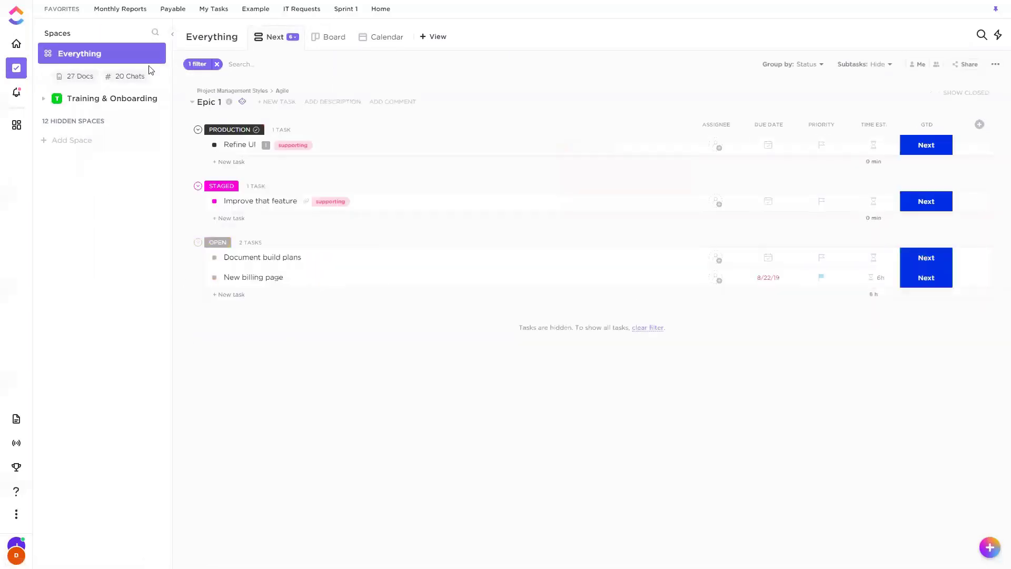
click(216, 63)
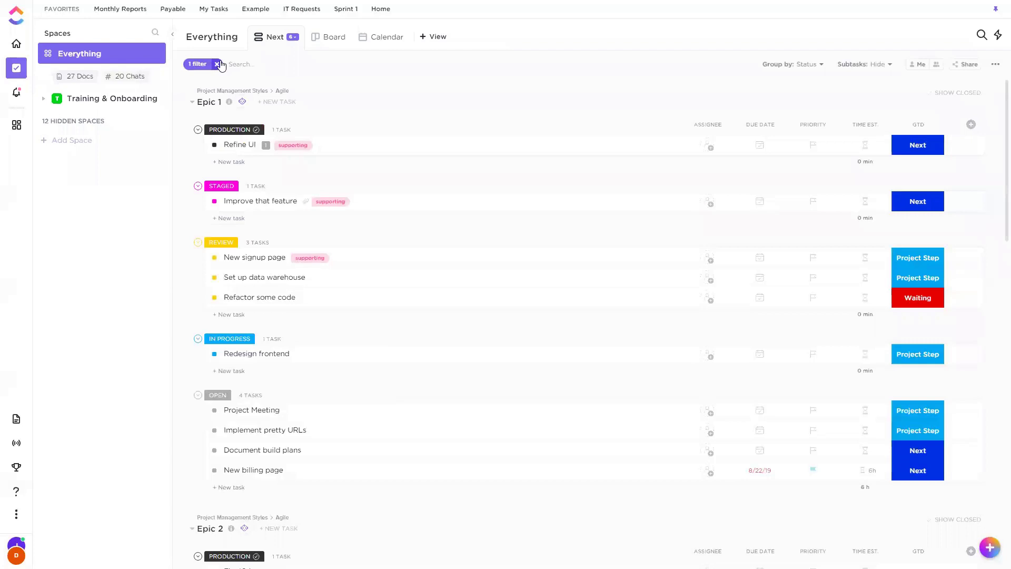
Filter the Everything tasks to those whose Behaviour field is Good!
click(195, 69)
scroll(240, 251, down, 5)
click(240, 248)
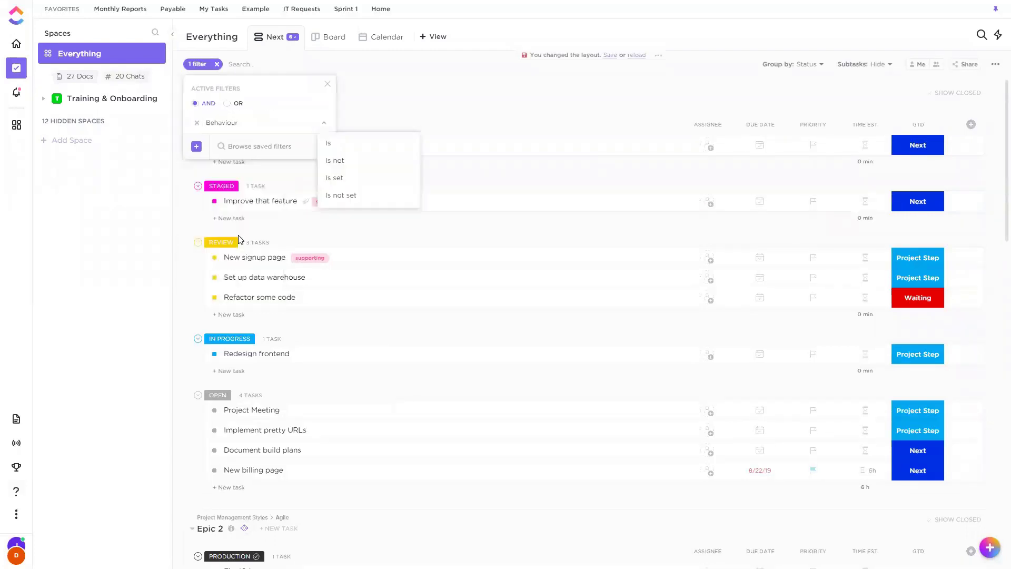
click(352, 143)
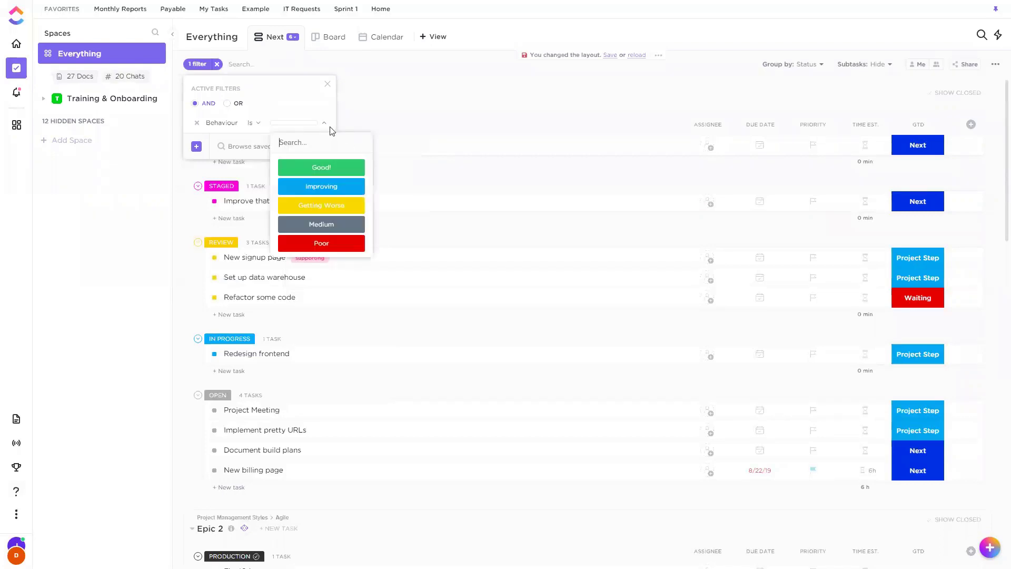
click(306, 167)
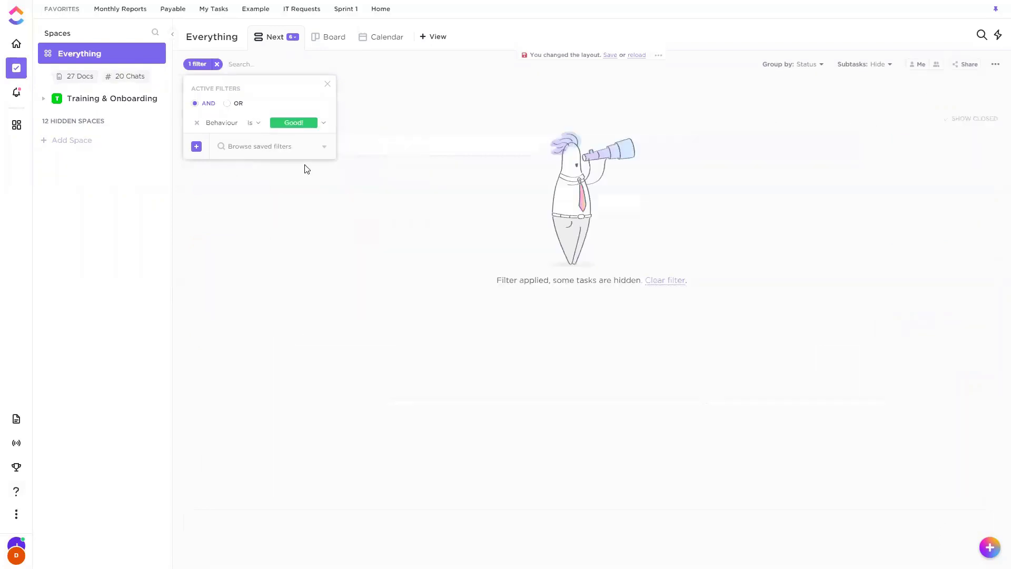
click(328, 86)
Try Getting Worse and Medium as the value of the Behaviour filter, and remove the filter
click(197, 64)
click(310, 125)
click(319, 203)
click(297, 122)
click(326, 224)
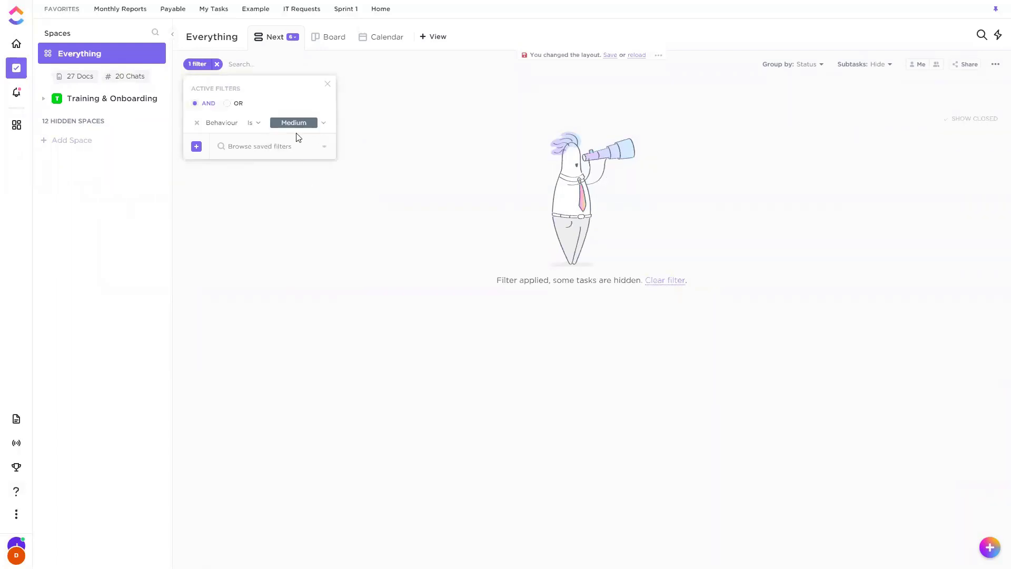
click(197, 123)
Try filtering the Everything tasks to those whose Category is Supplies, and remove the filter
click(190, 135)
scroll(232, 235, down, 10)
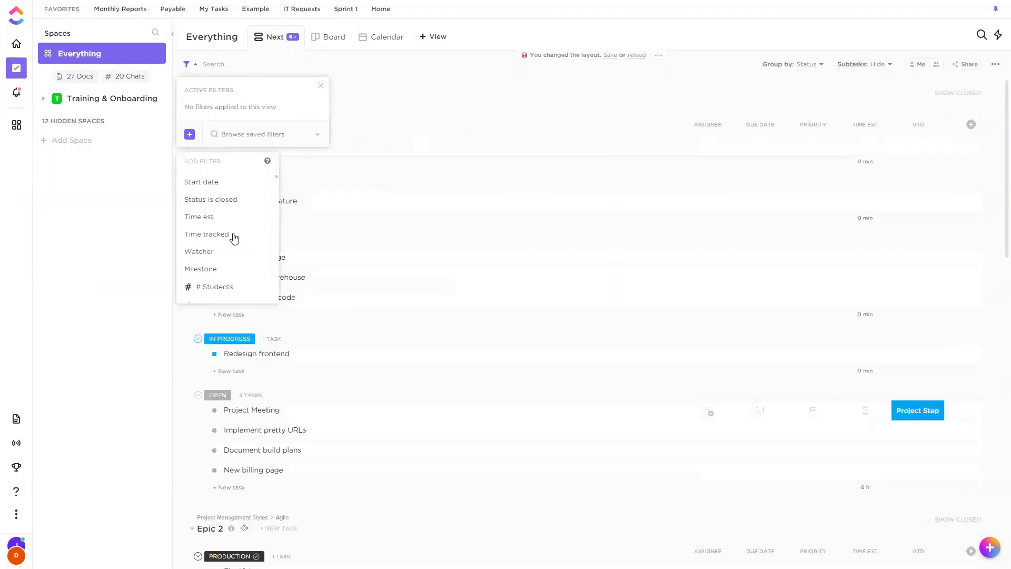
scroll(236, 252, down, 5)
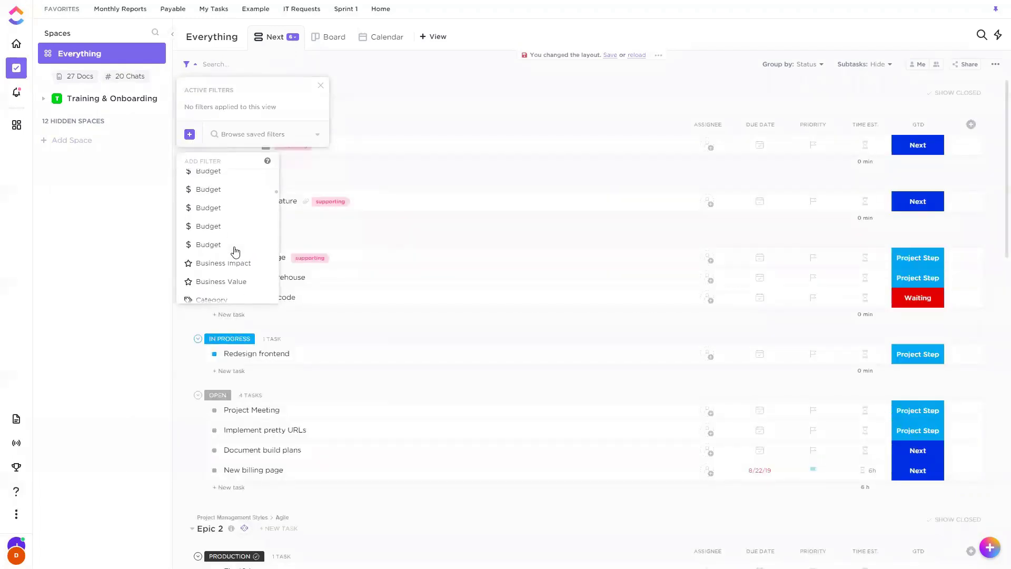
scroll(232, 228, up, 3)
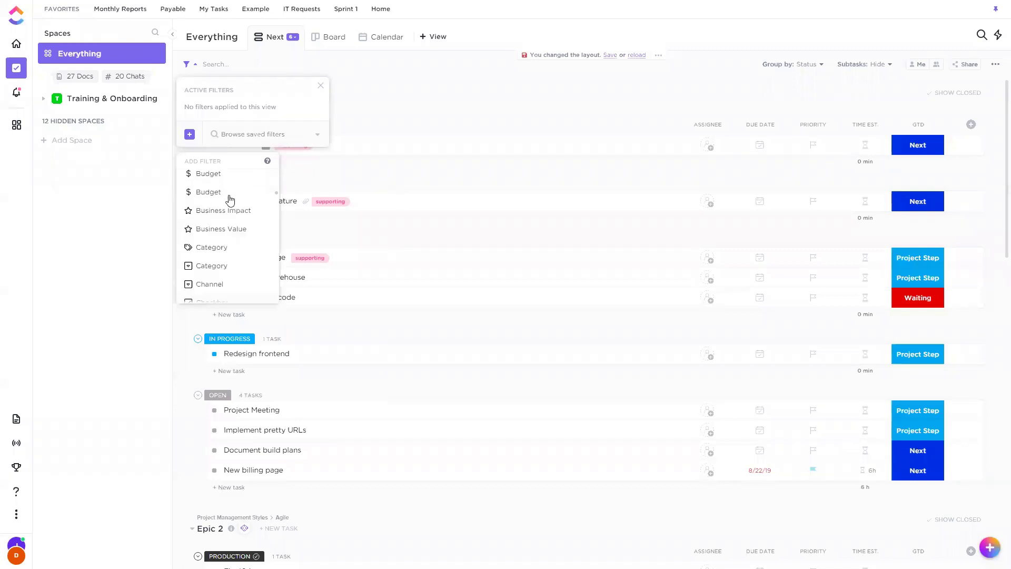
click(215, 267)
click(333, 144)
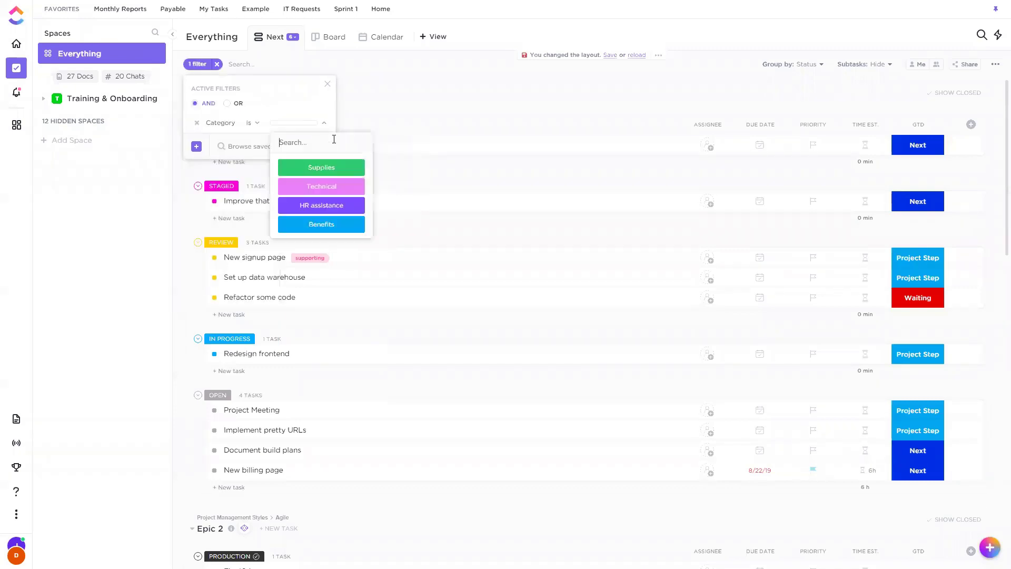
click(321, 167)
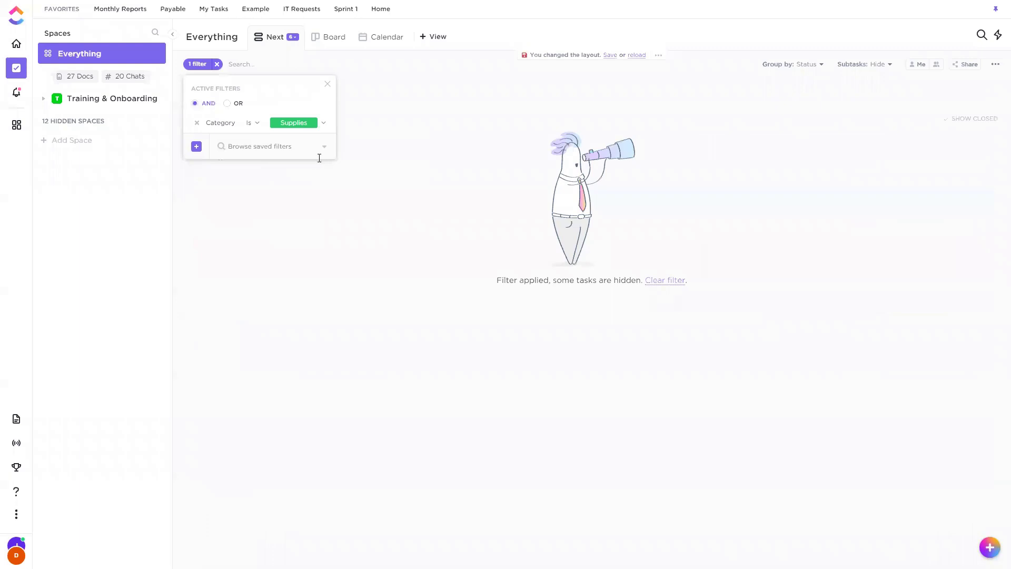
click(197, 123)
Filter the Everything tasks to those whose Confidence Level is On track, and close the filter settings
click(189, 134)
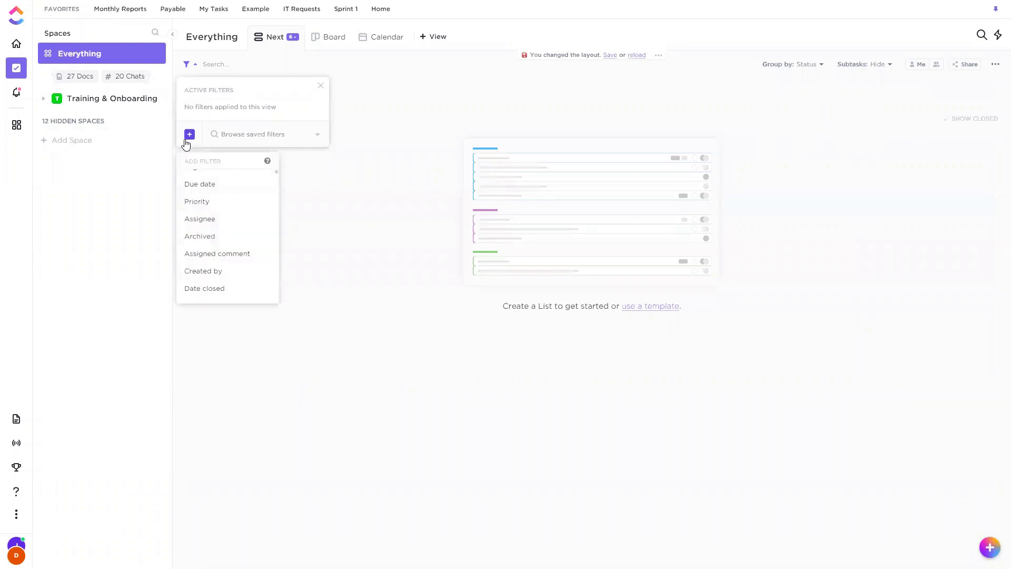
scroll(235, 265, down, 5)
scroll(240, 263, down, 2)
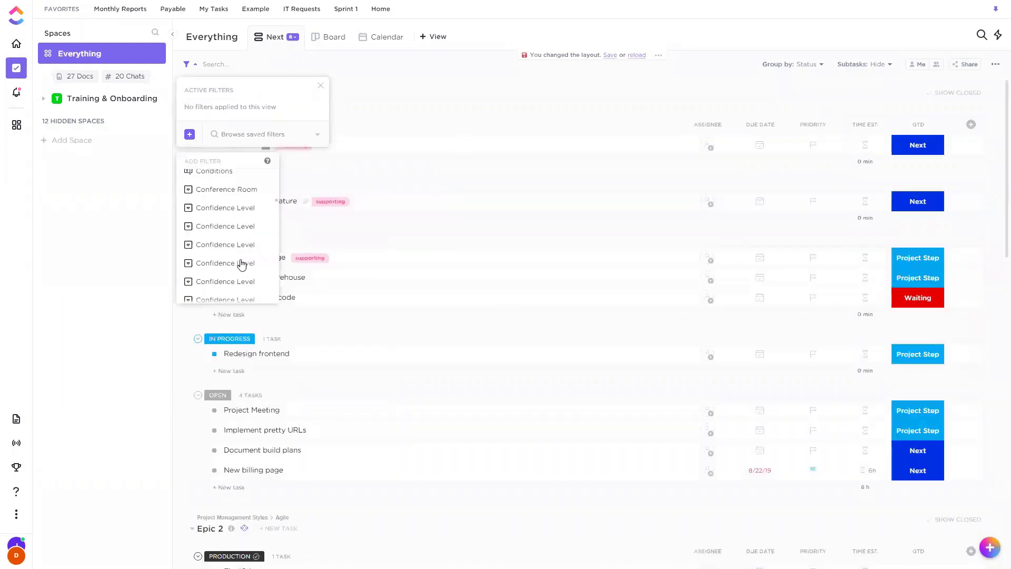
click(218, 207)
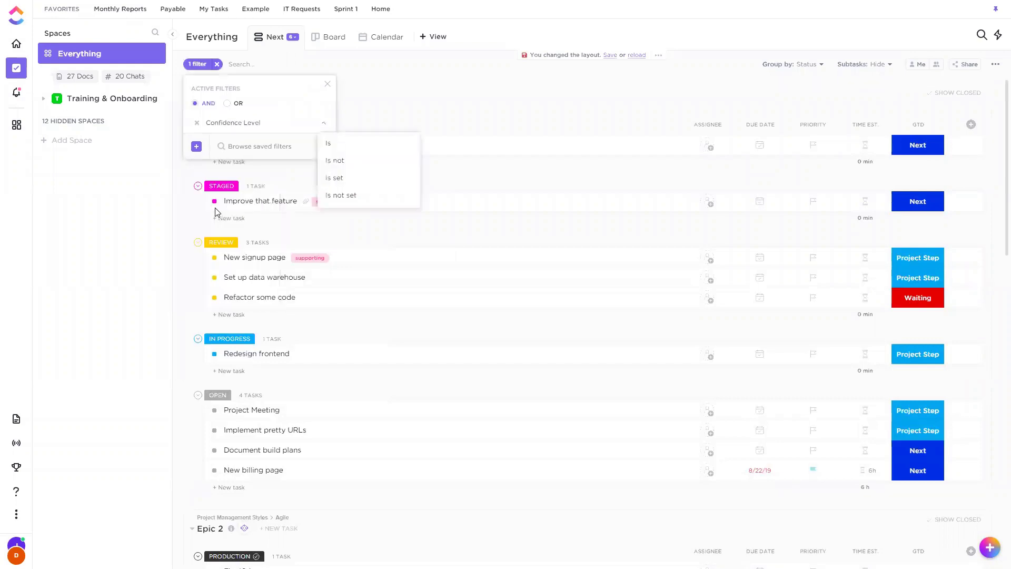
click(381, 150)
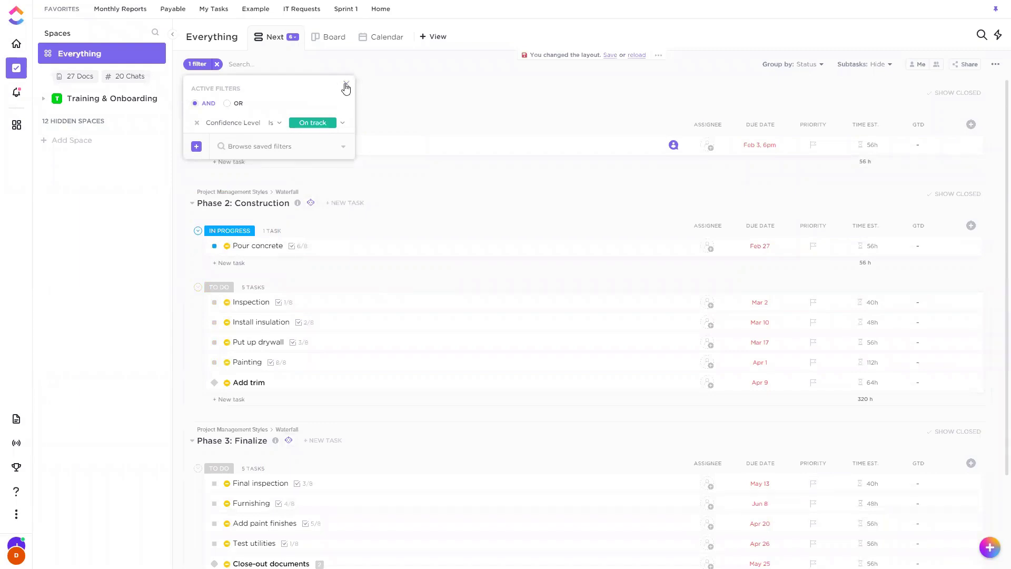
click(346, 84)
Select all filtered tasks from Sign agreement through Close-out documents, recheck the active filter and clear the selection
click(197, 145)
scroll(211, 342, down, 2)
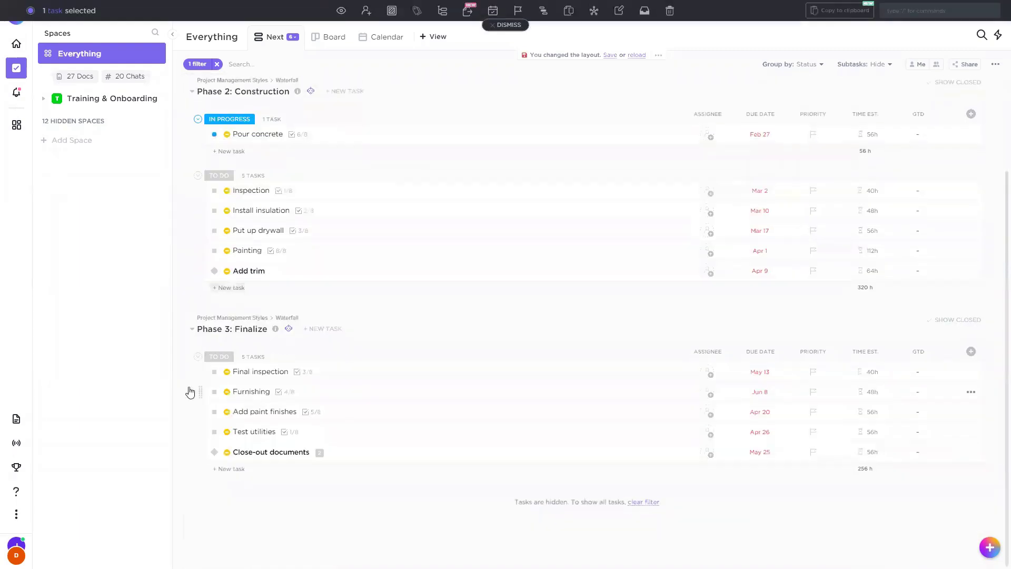
shift+click(192, 454)
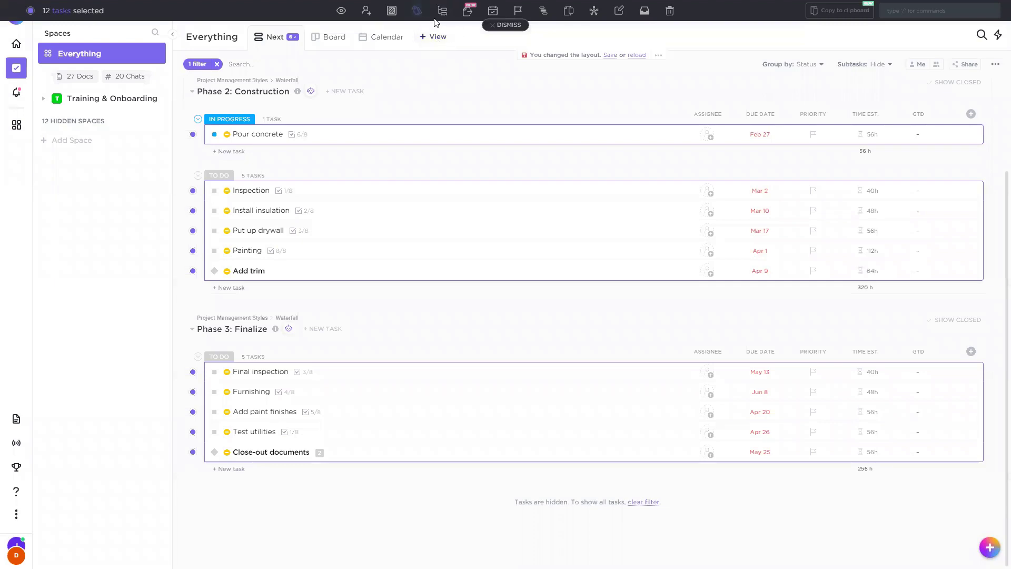
scroll(209, 85, up, 2)
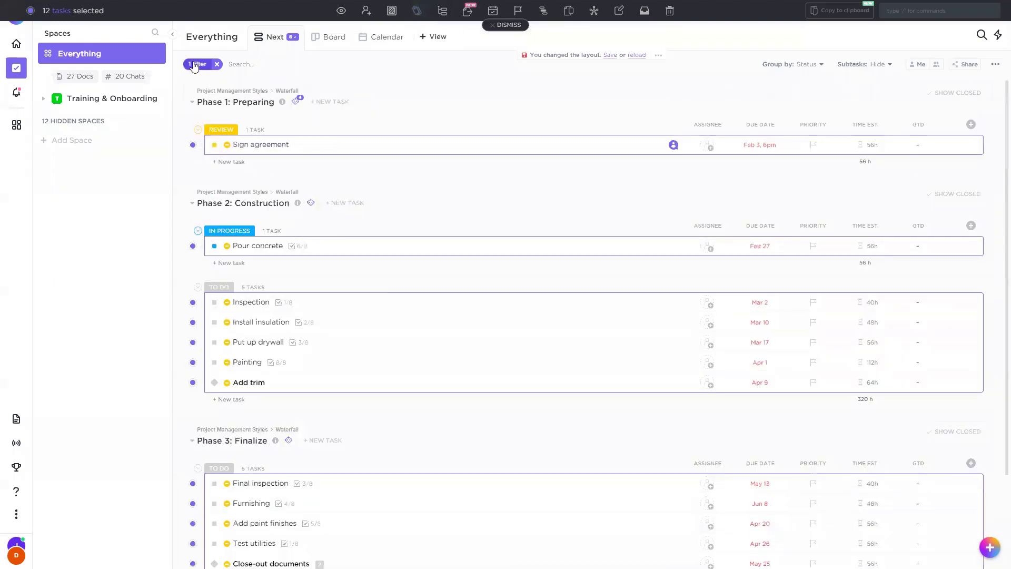
click(197, 64)
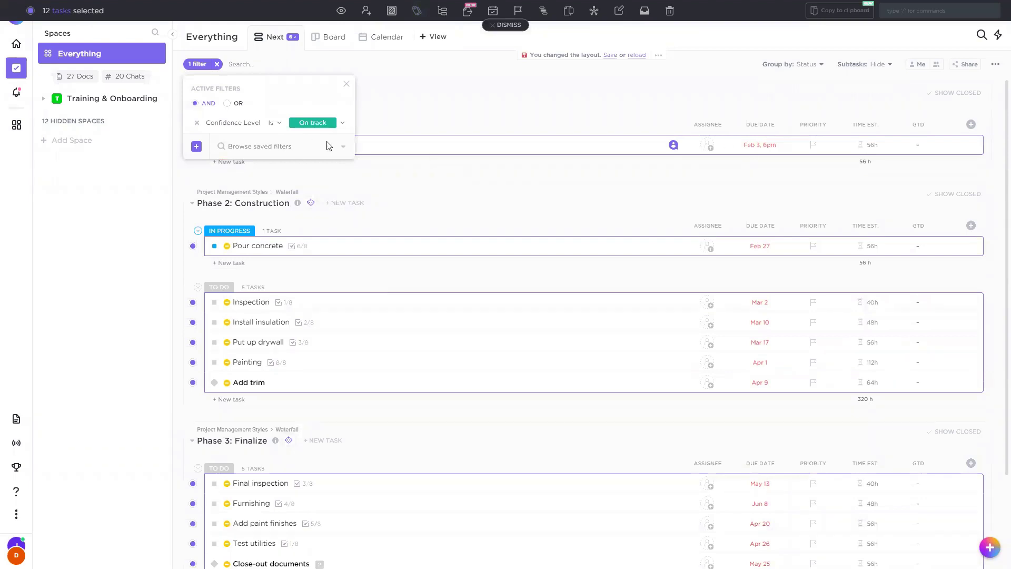
click(82, 109)
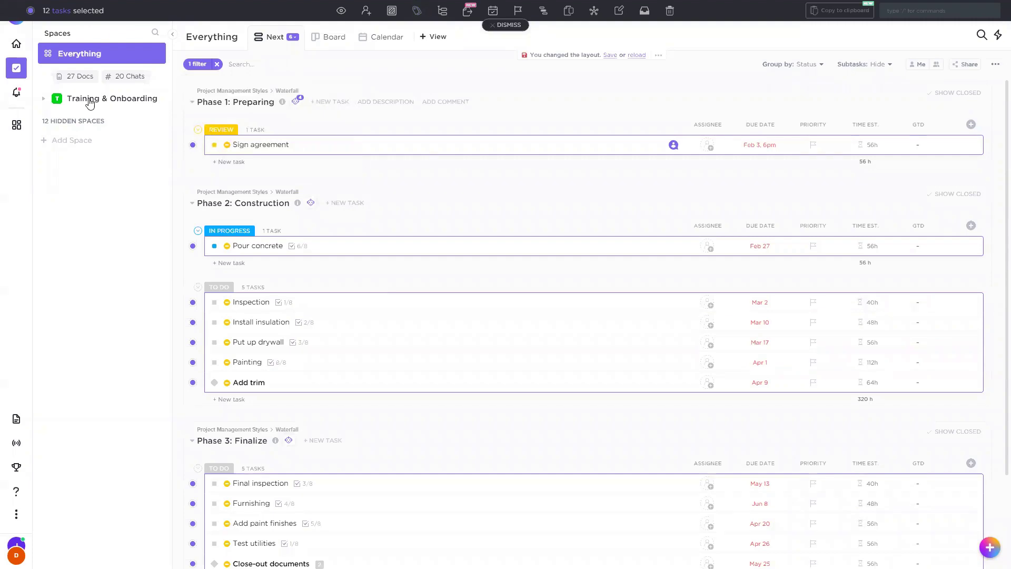
key(Escape)
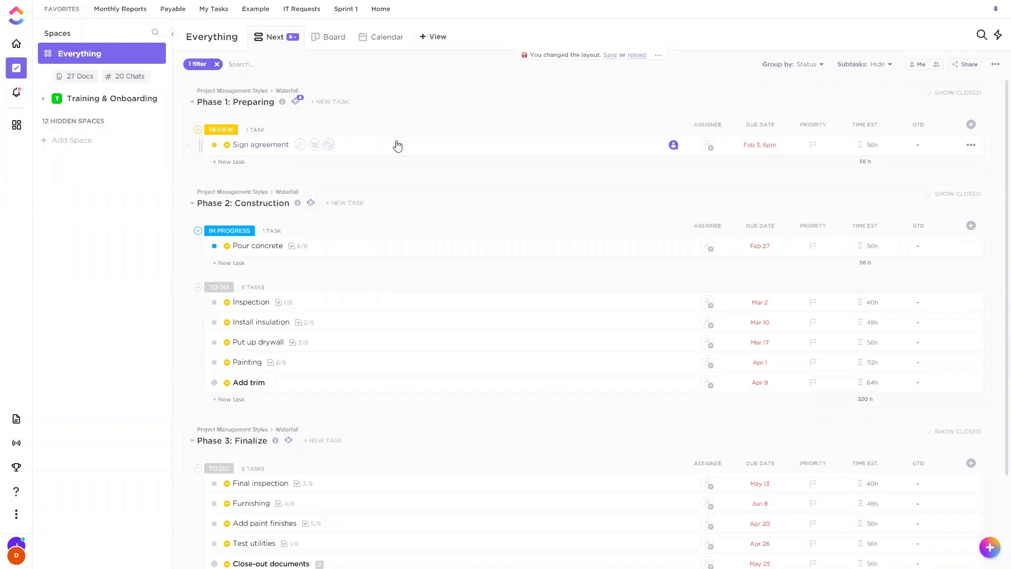
Review who the Sign agreement task is shared with in its sharing and permissions settings
click(970, 145)
click(919, 311)
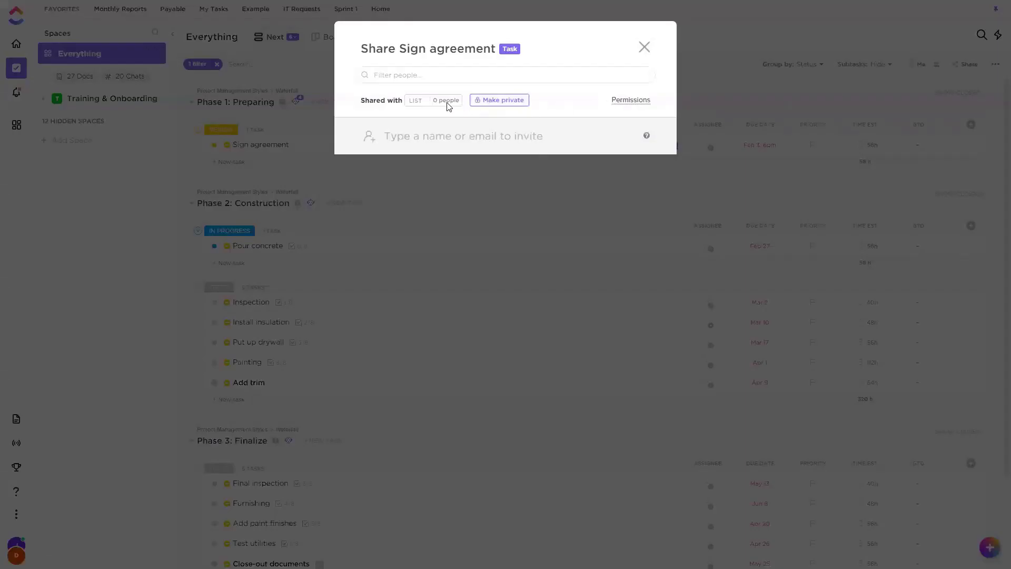
click(456, 102)
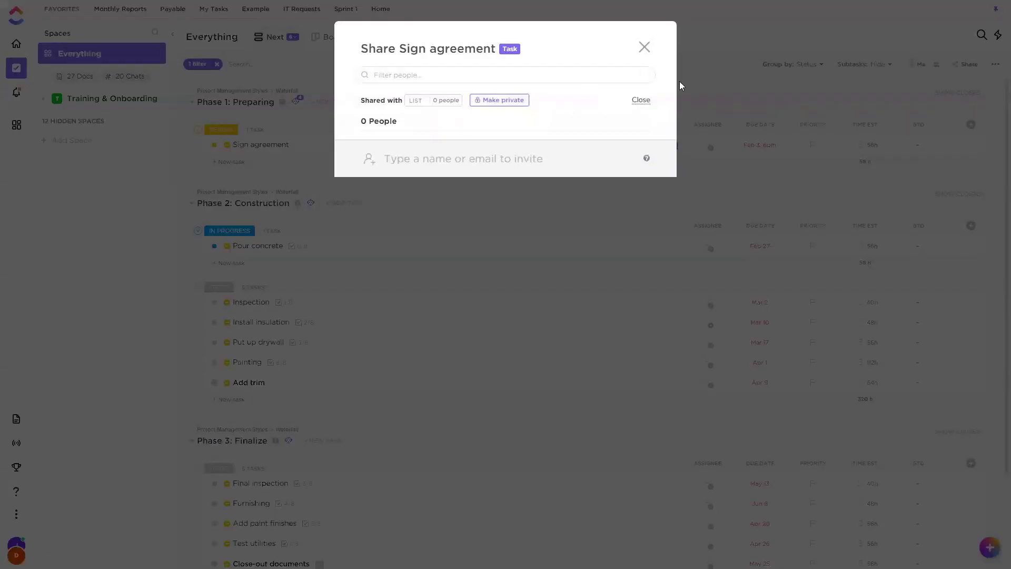
click(645, 47)
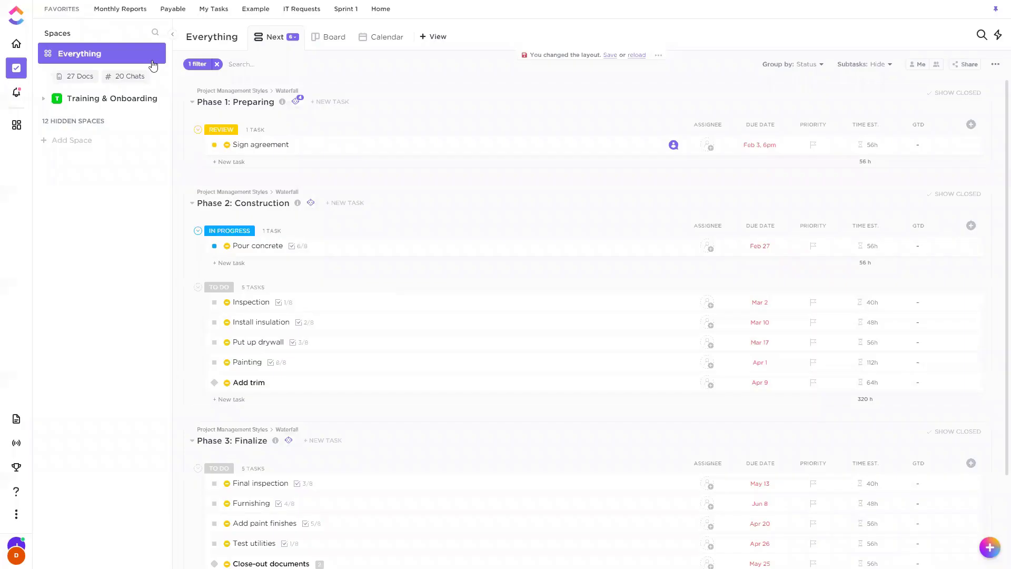
Open the Training & Onboarding space and list the people with access to its PPC task
click(102, 98)
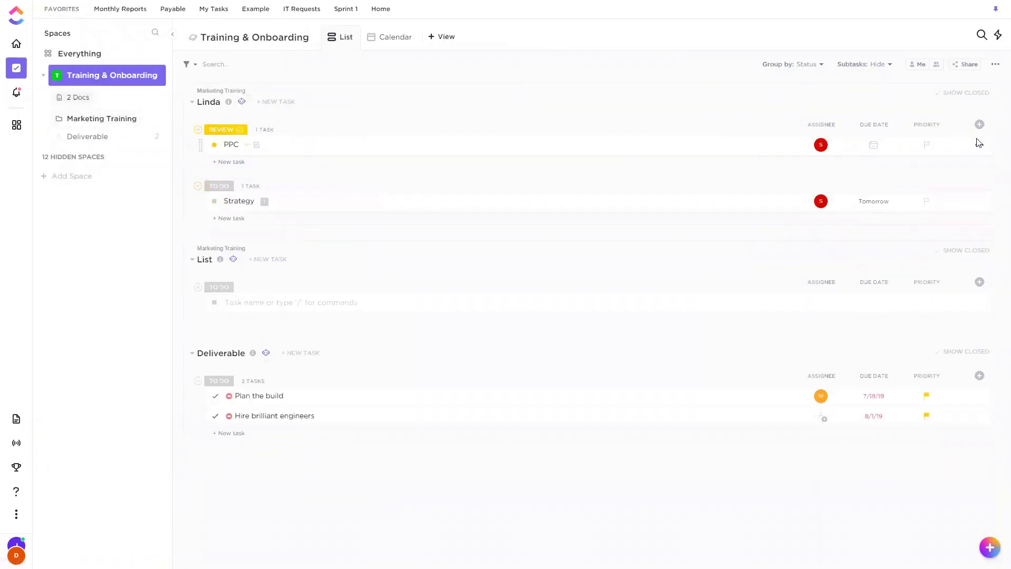
click(978, 150)
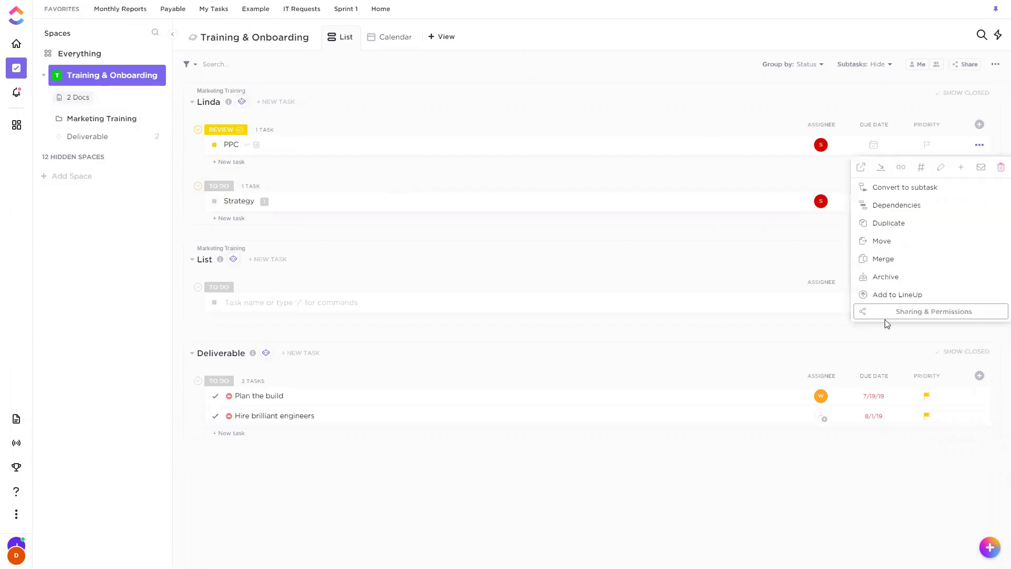
click(863, 316)
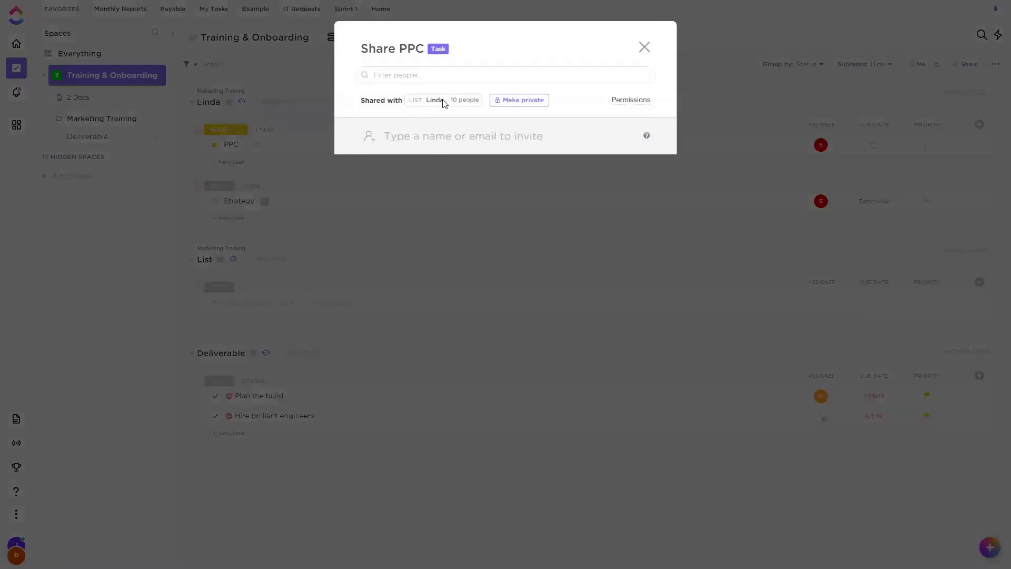
click(473, 101)
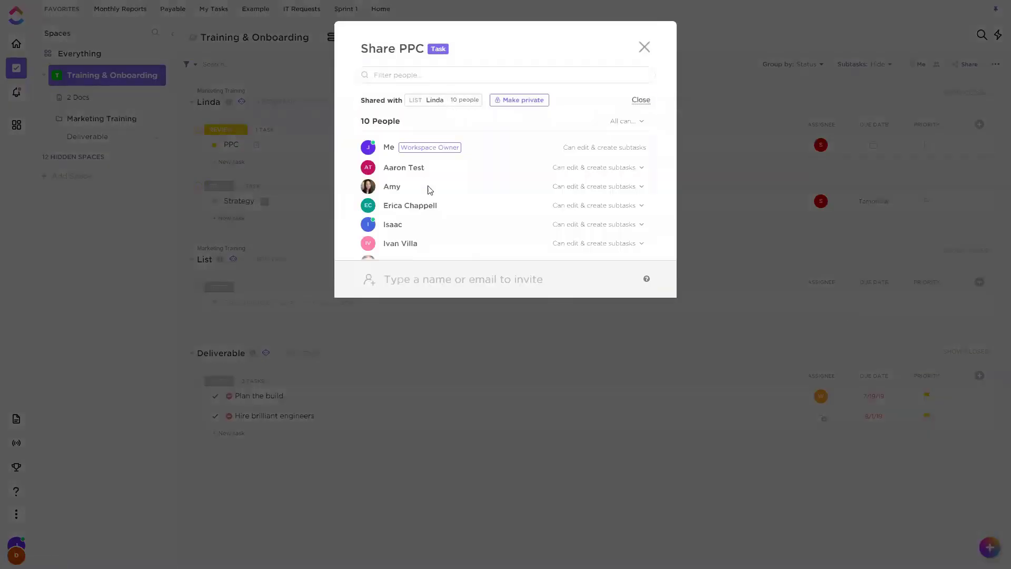
Set the PPC task permission of the first member listed below the workspace owner to Can comment
click(630, 167)
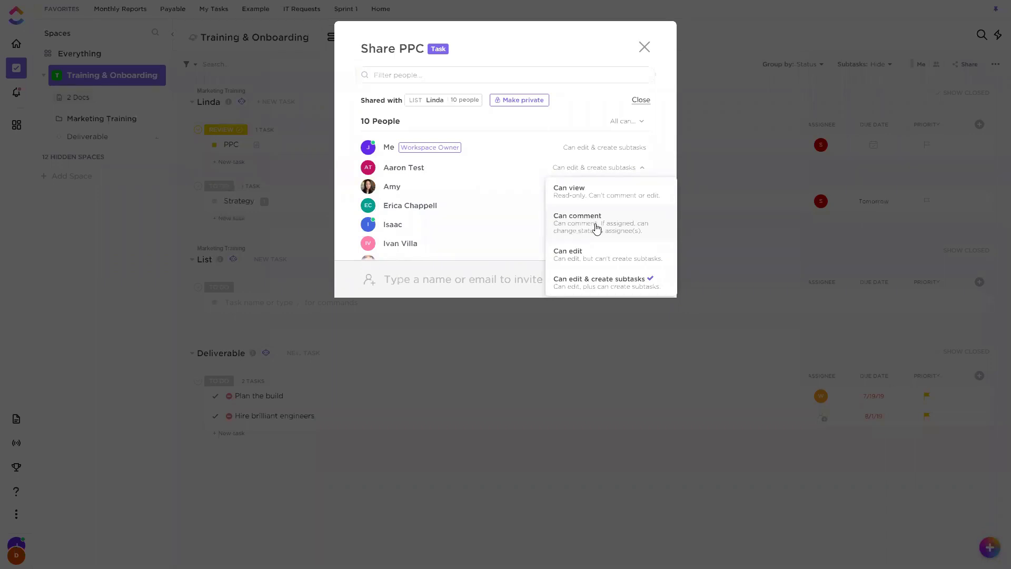
click(597, 228)
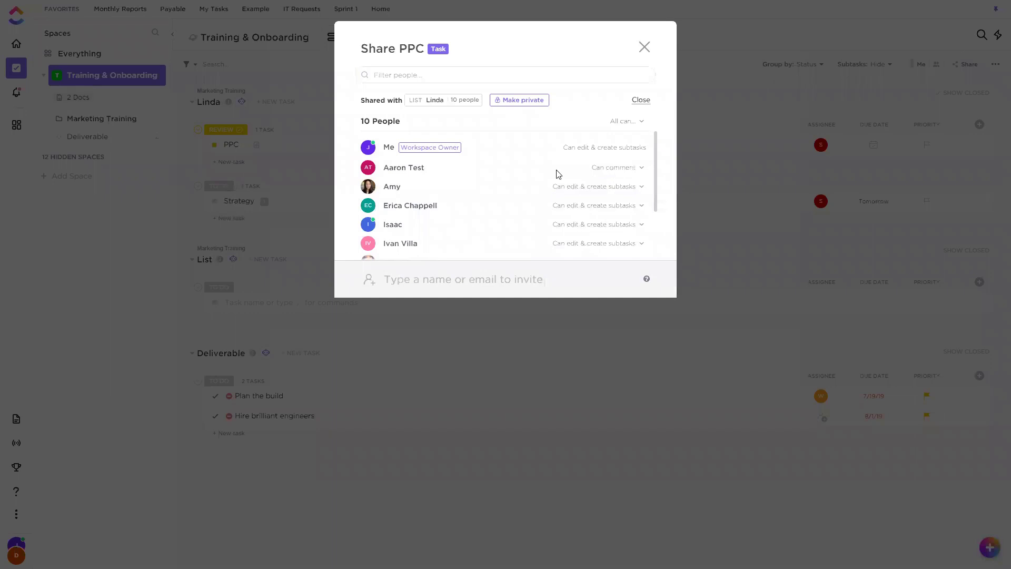
click(615, 170)
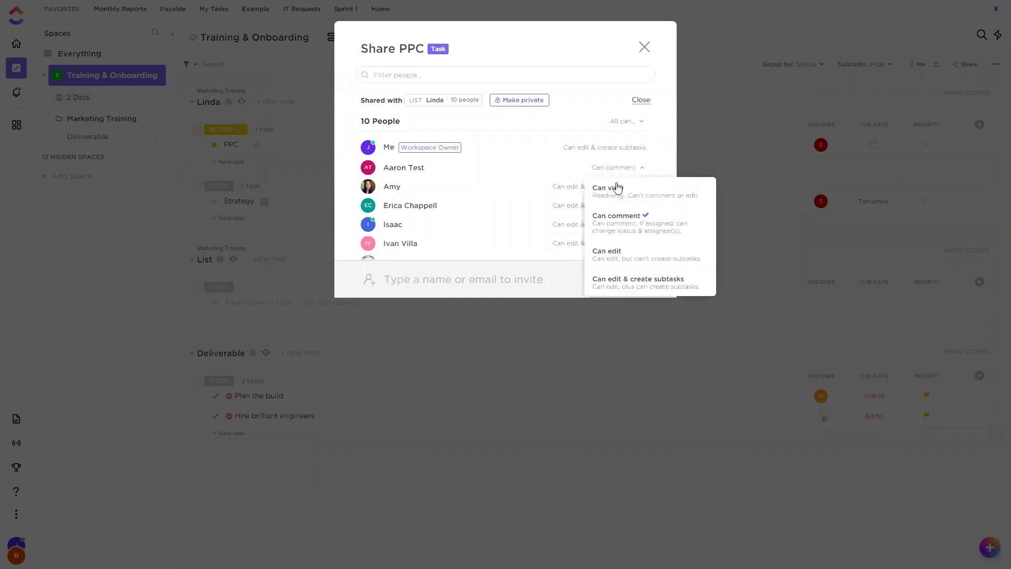
click(639, 218)
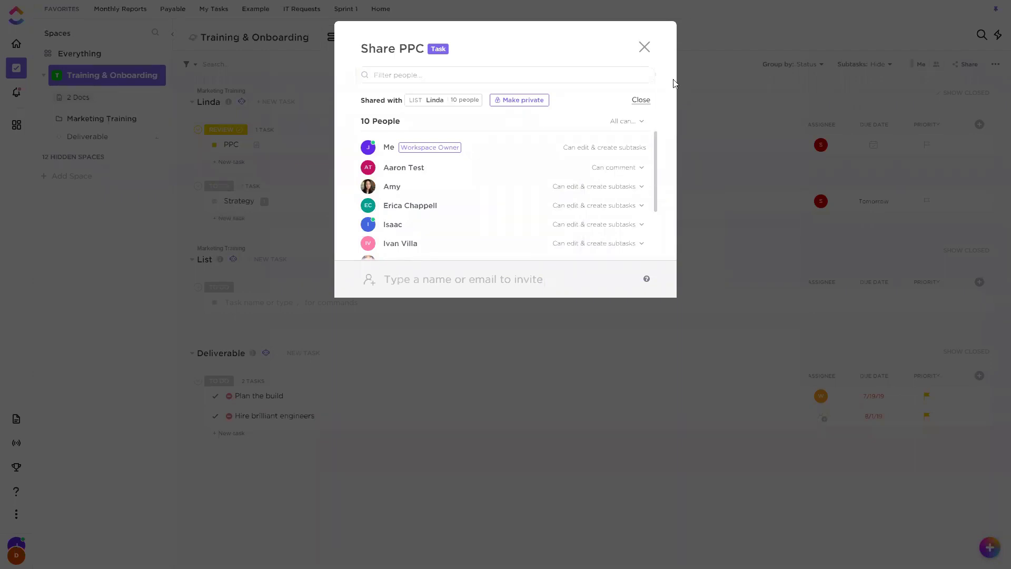
click(643, 49)
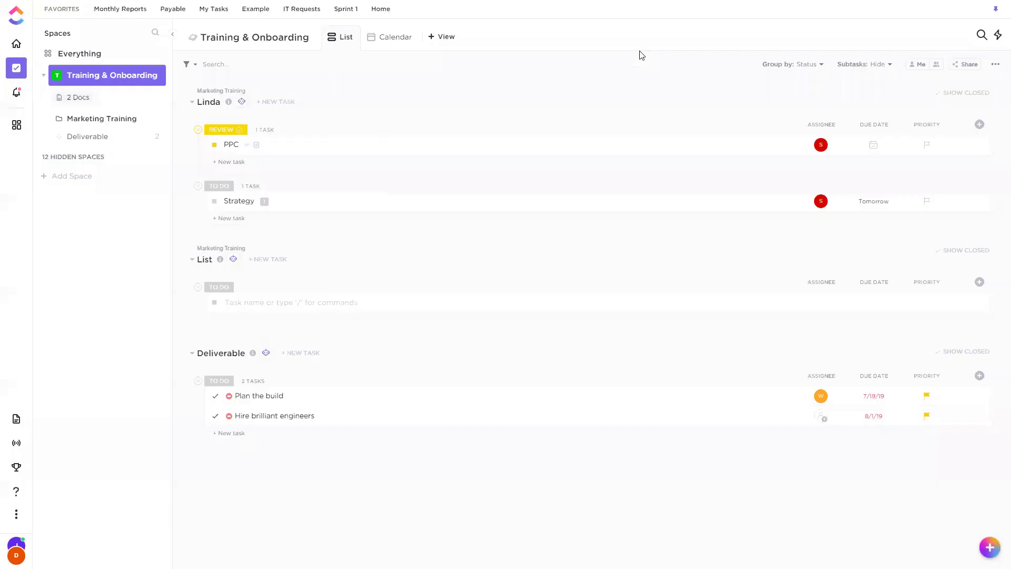
Open the PPC task and write a comment as a checklist with Item 1, Item 2 and Item 3
click(462, 145)
click(603, 512)
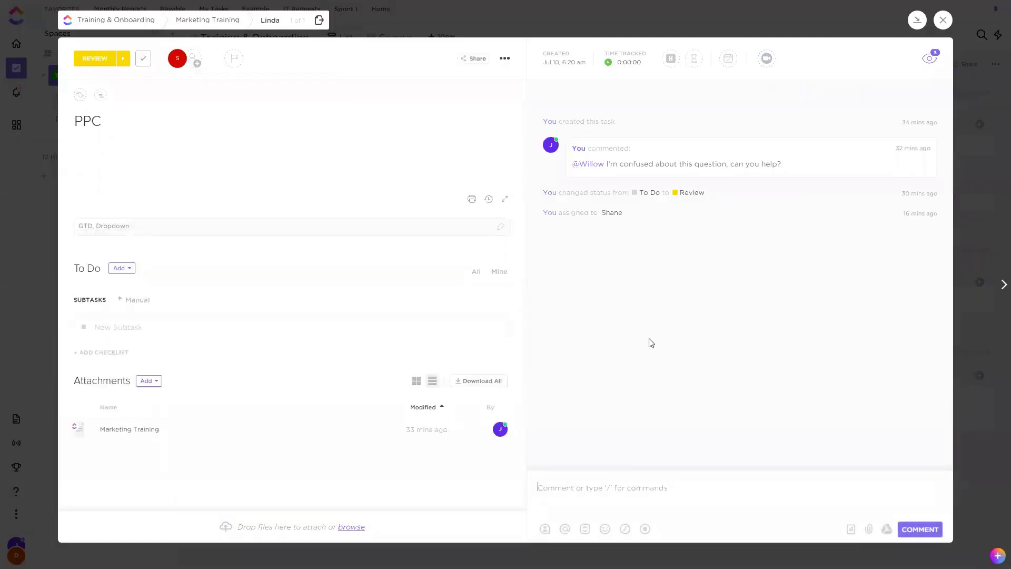
text(/ check)
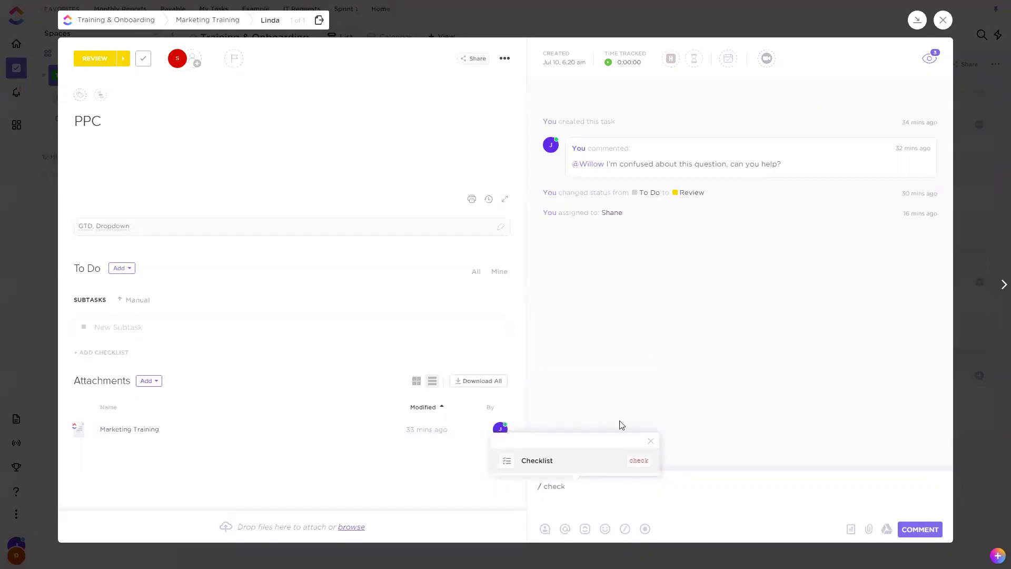
click(572, 461)
text(Ite)
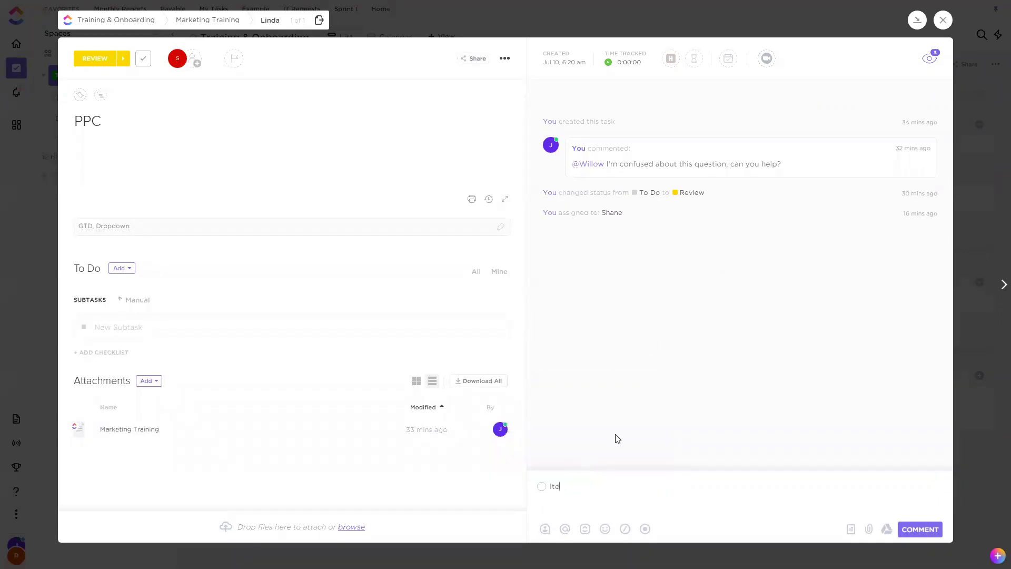
text(Item)
key(Return)
text(Item 3)
key(Return)
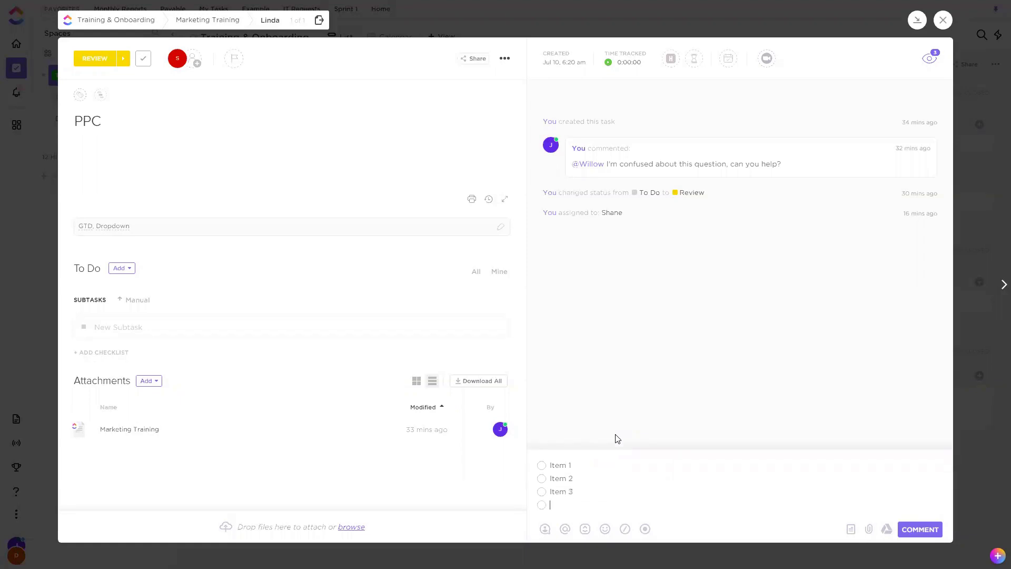
Assign the checklist comment to the PPC task's assignee, post it and close the task
click(546, 530)
click(577, 463)
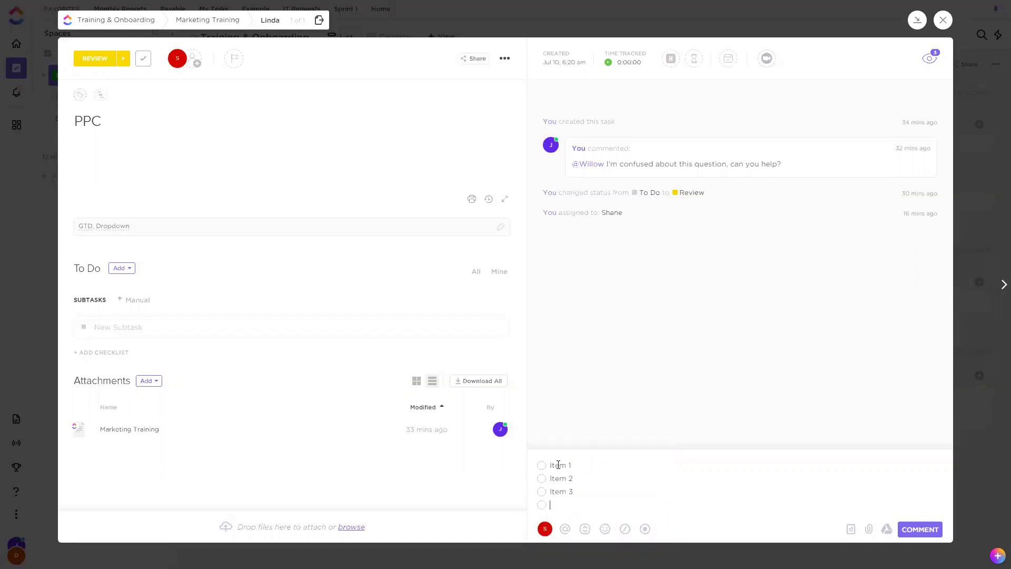
click(105, 326)
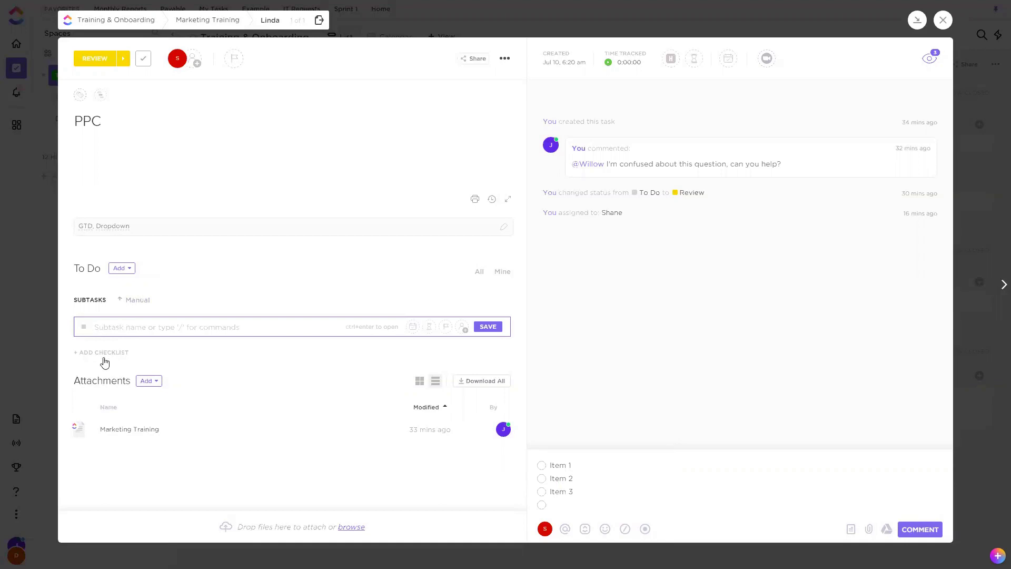
click(775, 490)
click(921, 529)
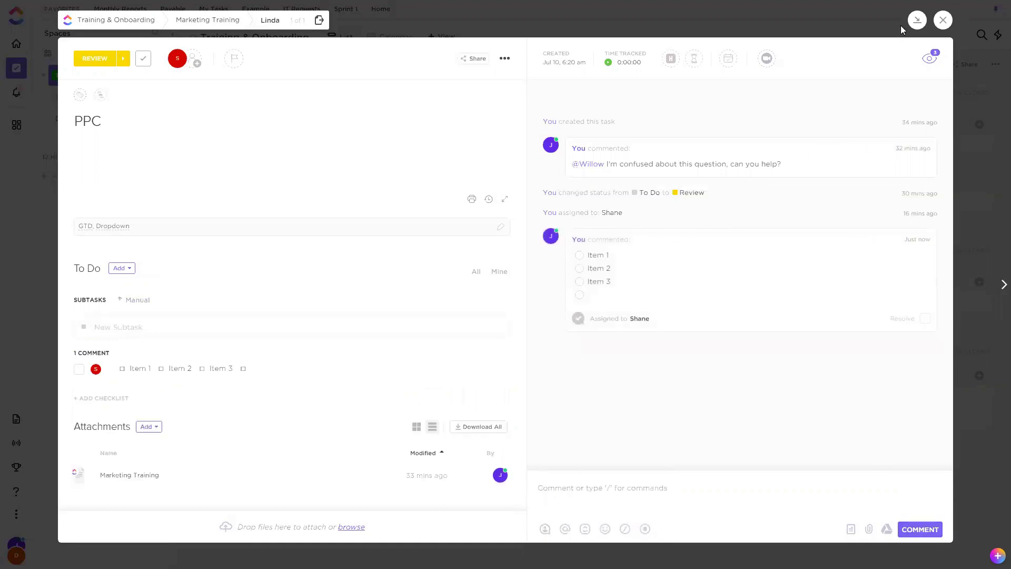
click(943, 20)
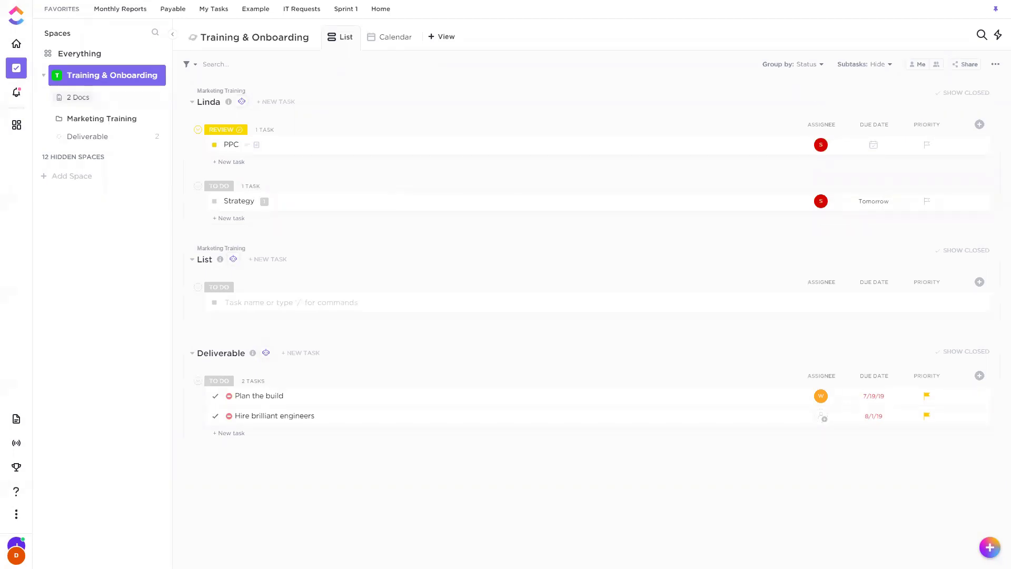
Look over the PPC task's status options in the list and inside the task, leaving its status as is
click(215, 144)
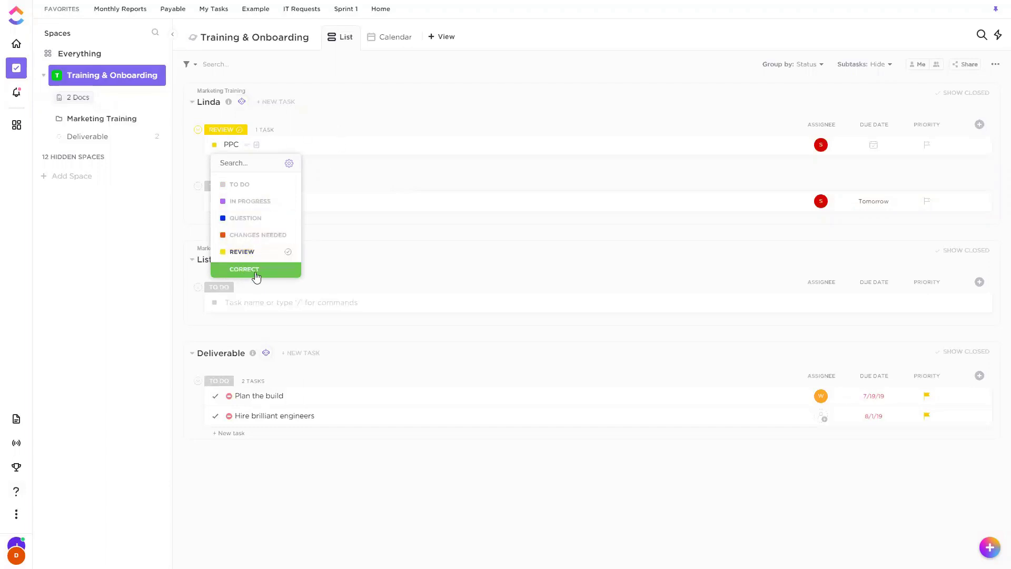
click(355, 118)
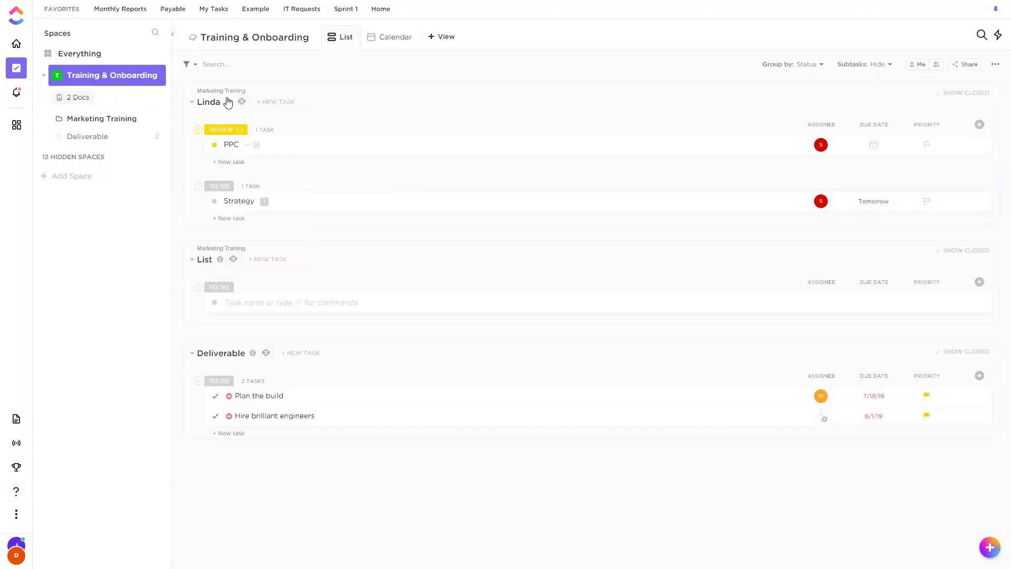
click(236, 150)
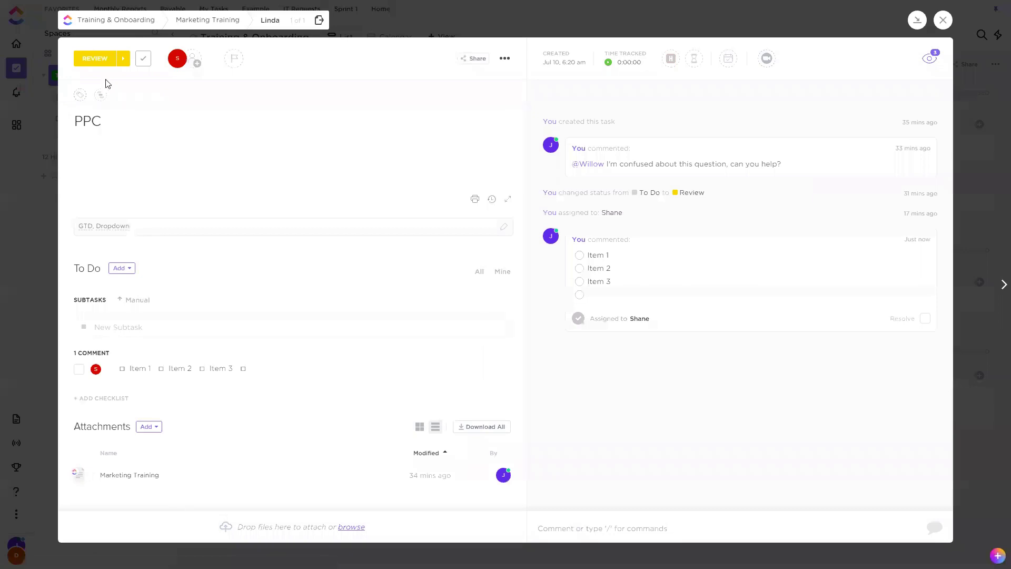
click(96, 59)
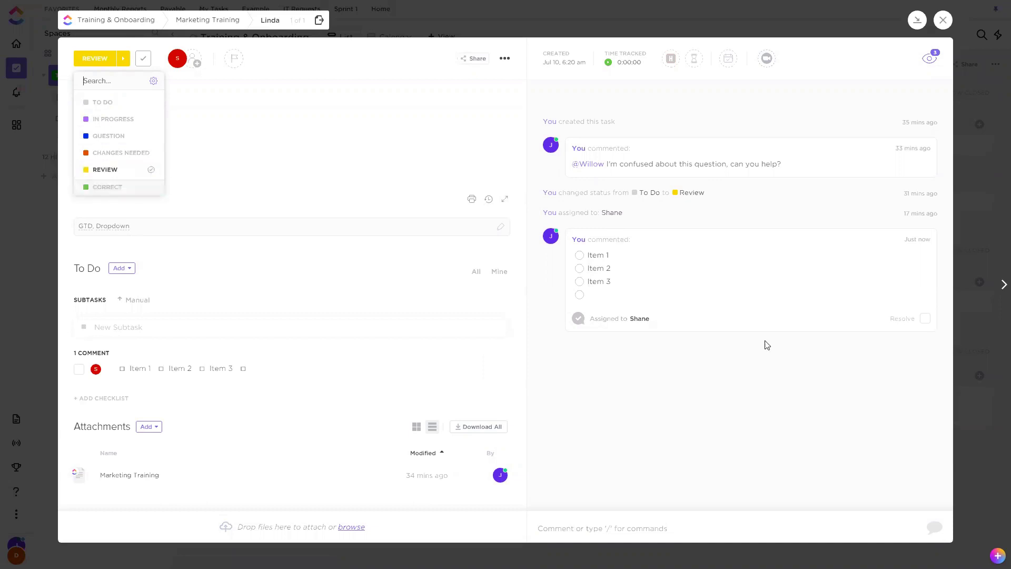
key(Escape)
click(942, 21)
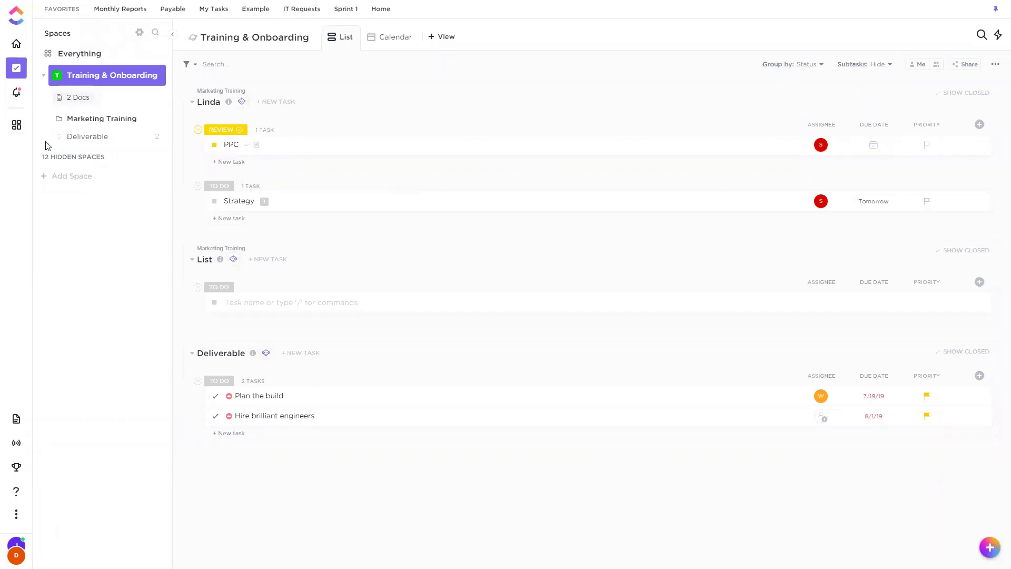
View the GTD Working dashboard and return to the Training & Onboarding space
click(16, 125)
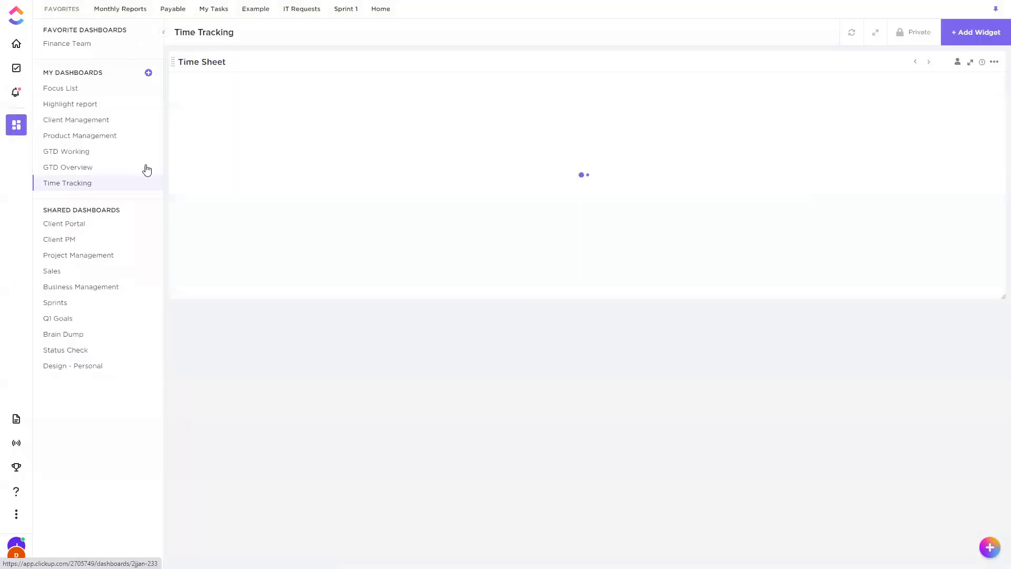
click(94, 158)
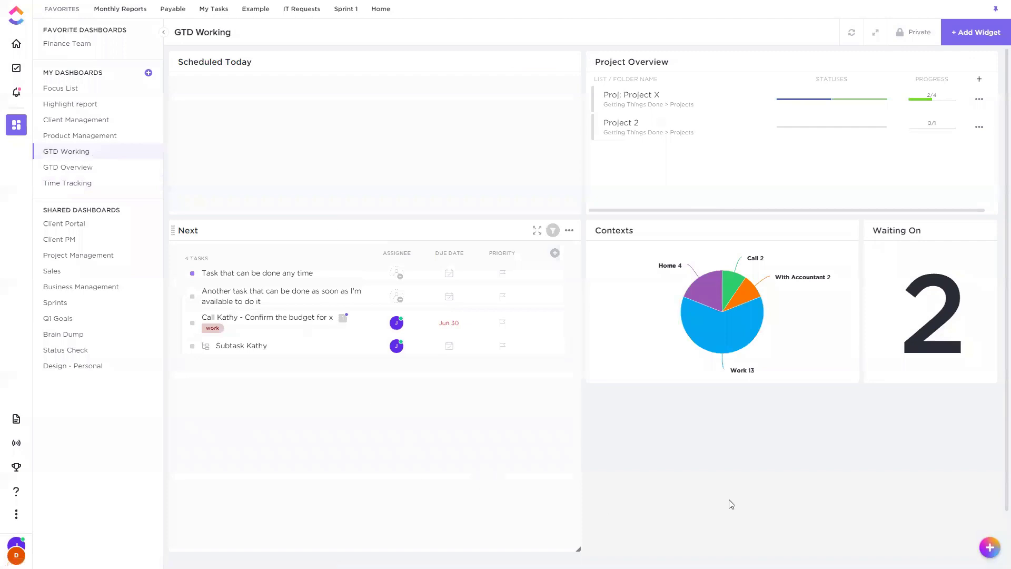
click(16, 67)
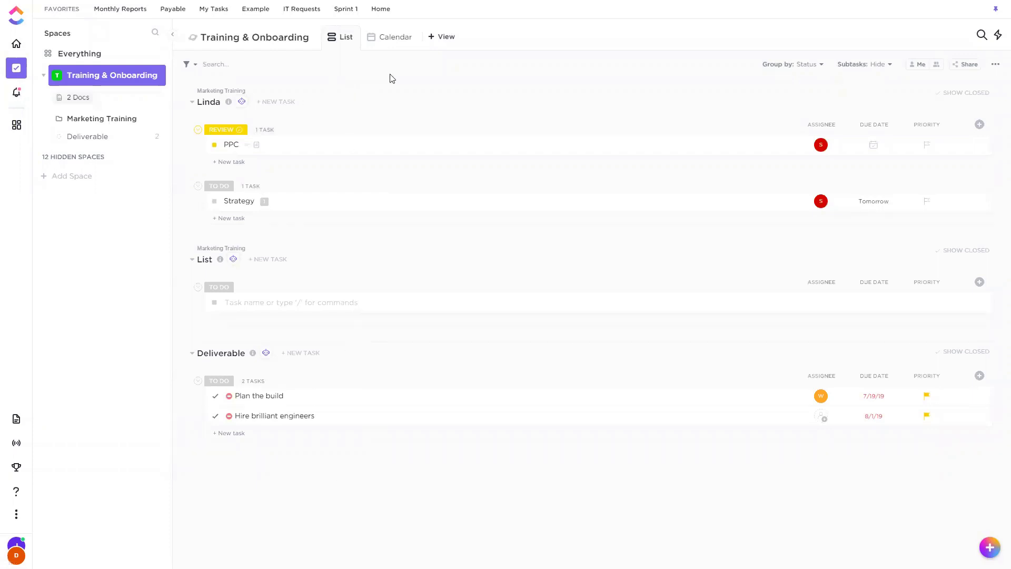
Look over the view types that can be added to the space and the comments in the PPC task
click(447, 39)
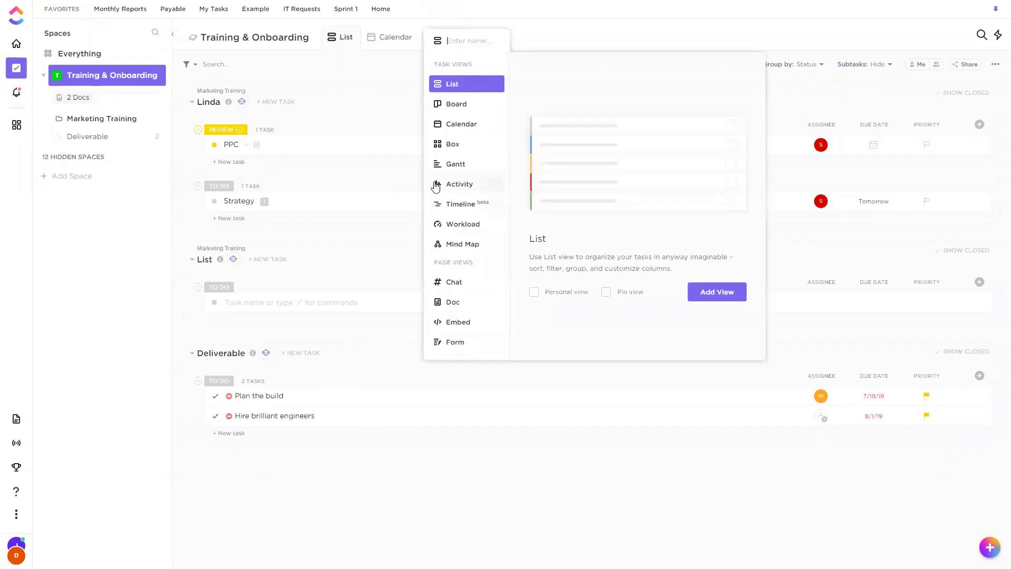
click(345, 119)
click(334, 152)
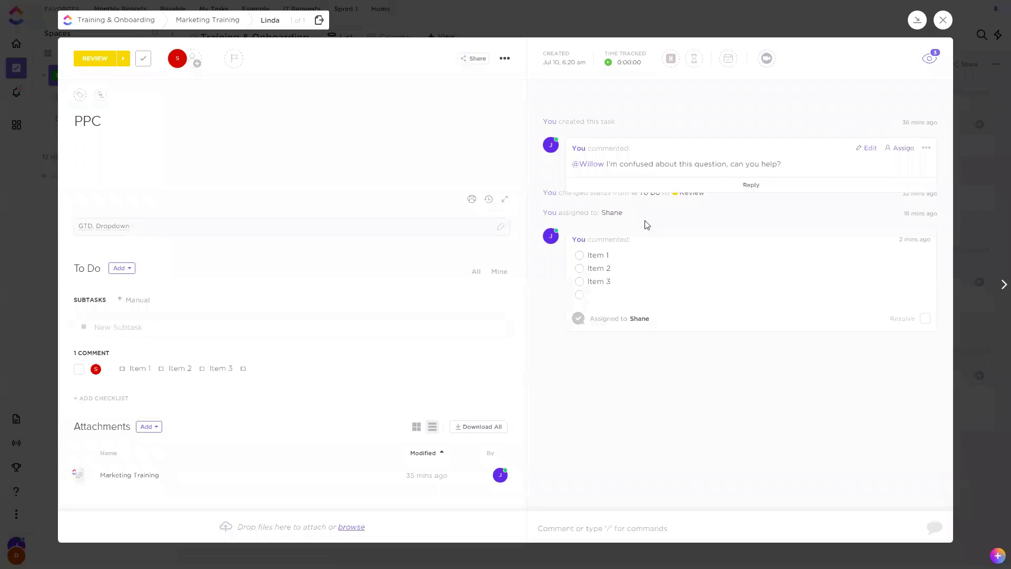
click(943, 20)
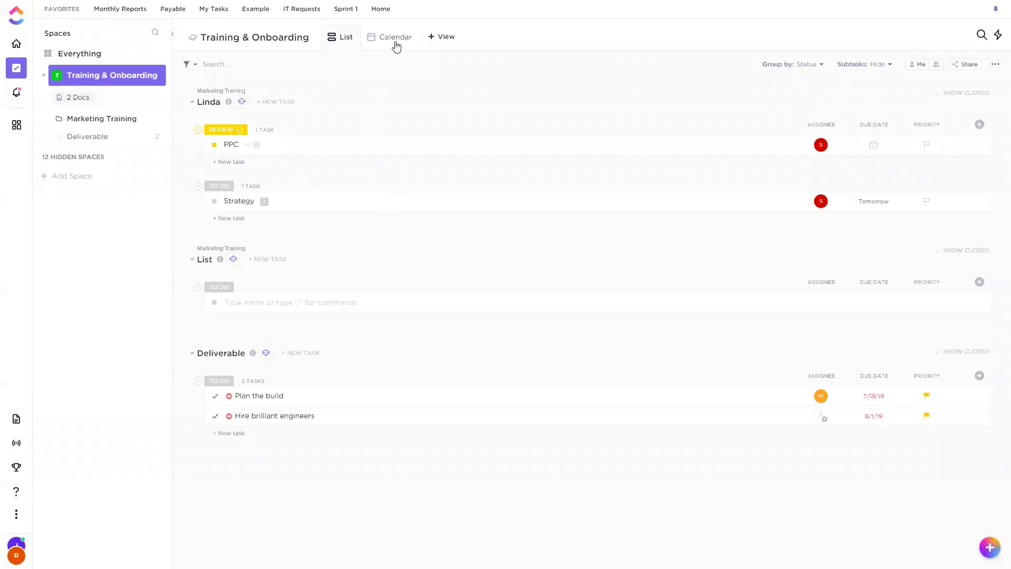
Examine the list of addable task and page views again, along with the PPC task's status options
click(443, 39)
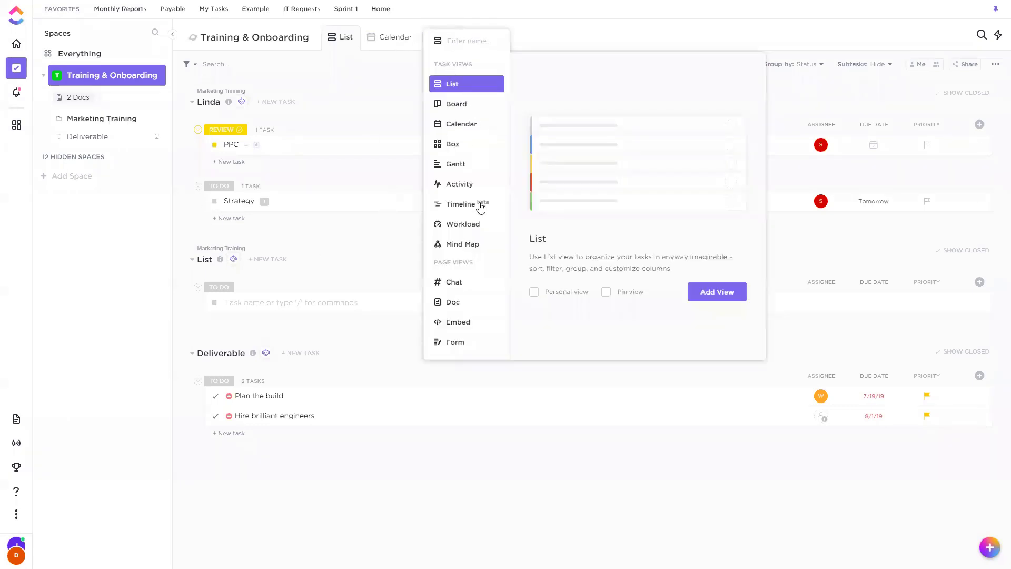
click(363, 105)
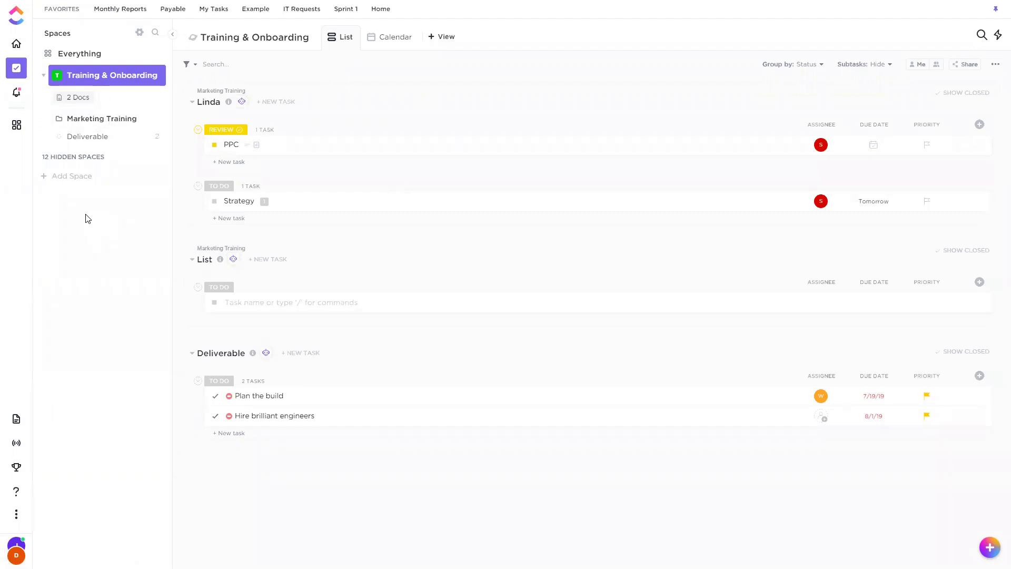
click(214, 145)
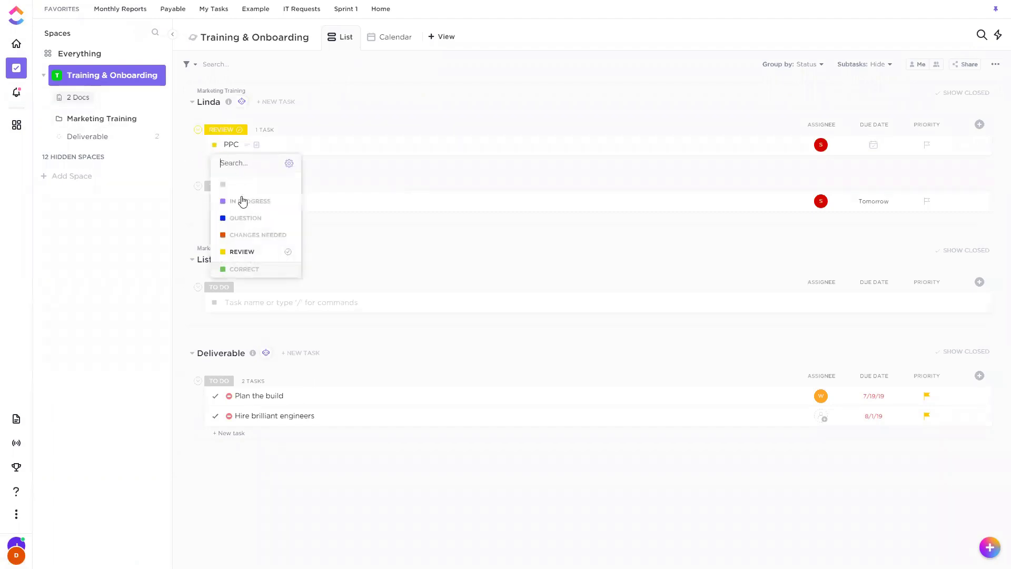
click(188, 223)
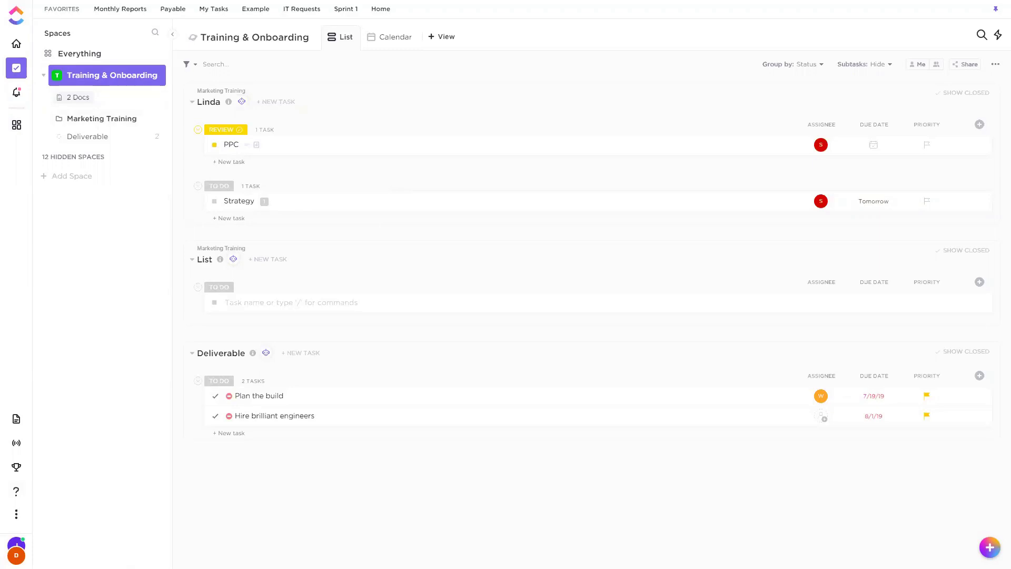
Check the space's list in Me mode, turn that mode off and assign the Hire brilliant engineers task to yourself
click(917, 64)
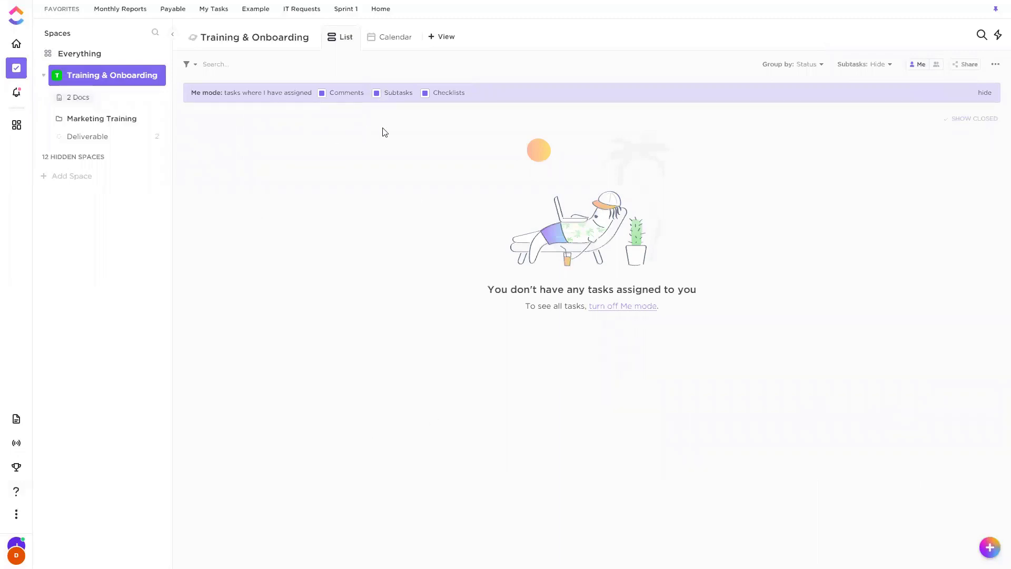
click(918, 64)
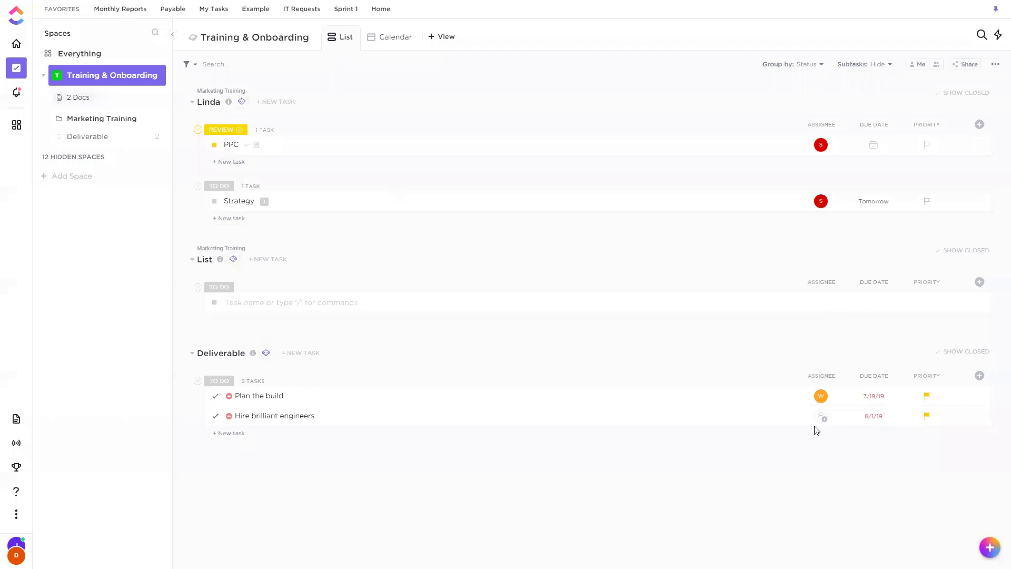
click(824, 423)
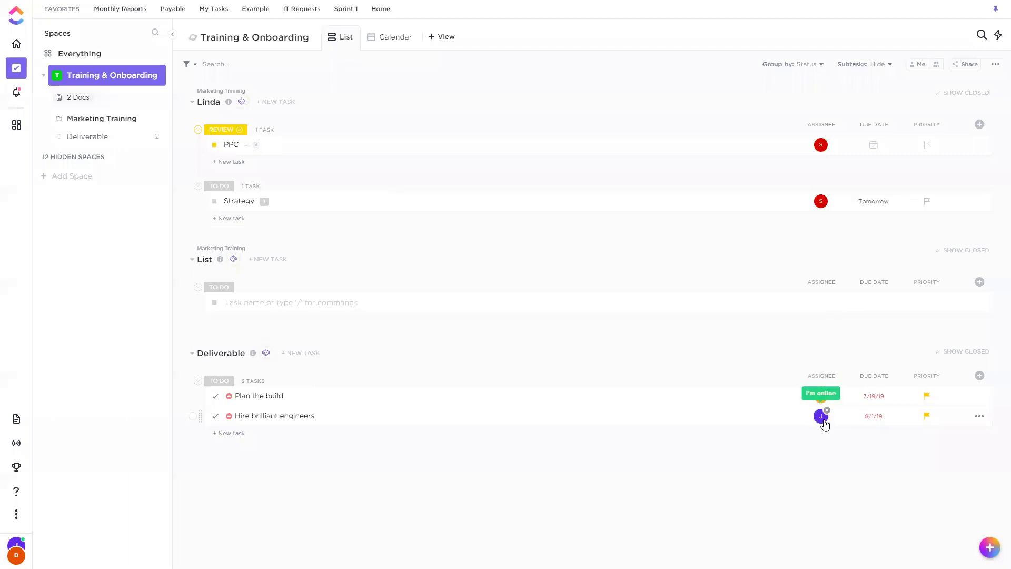
Filter the space's list to your own tasks with Me mode twice, restoring the full task list each time
click(918, 64)
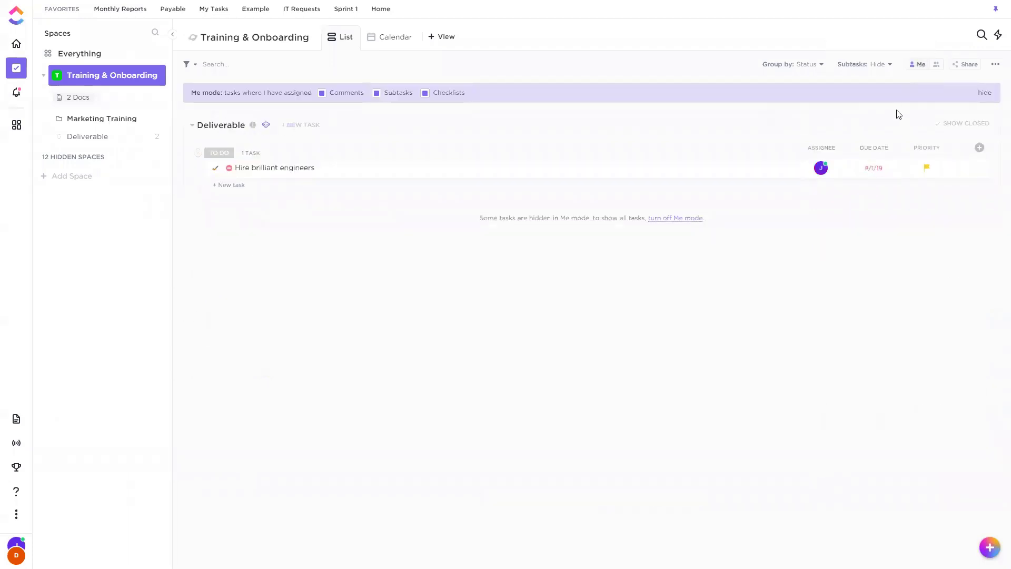
click(918, 69)
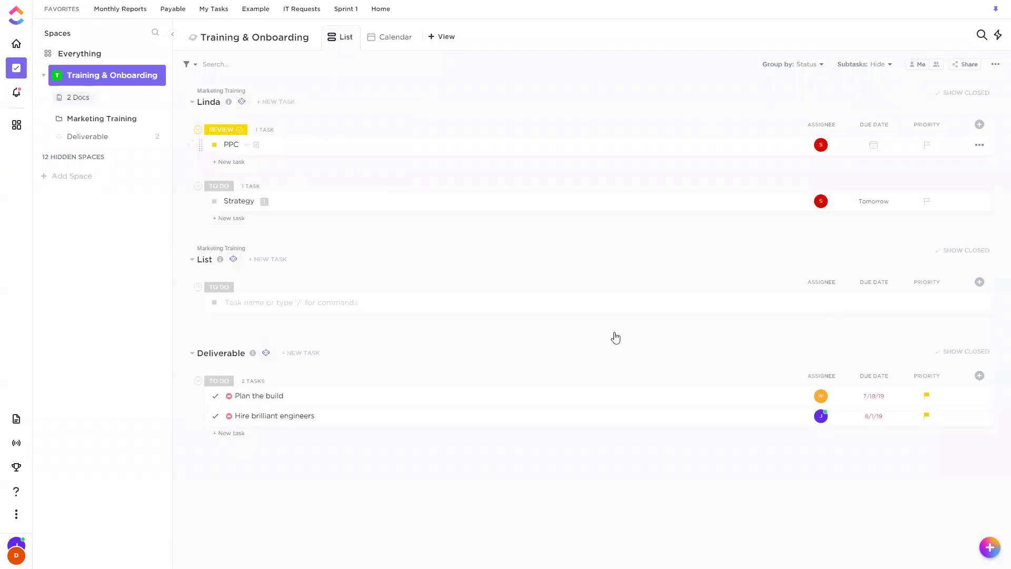
click(920, 66)
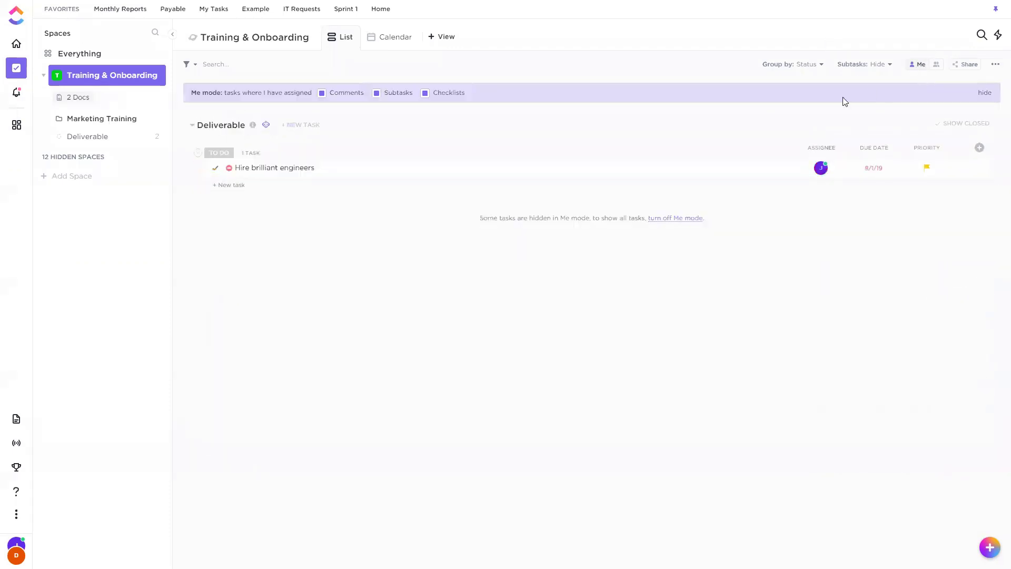
click(918, 64)
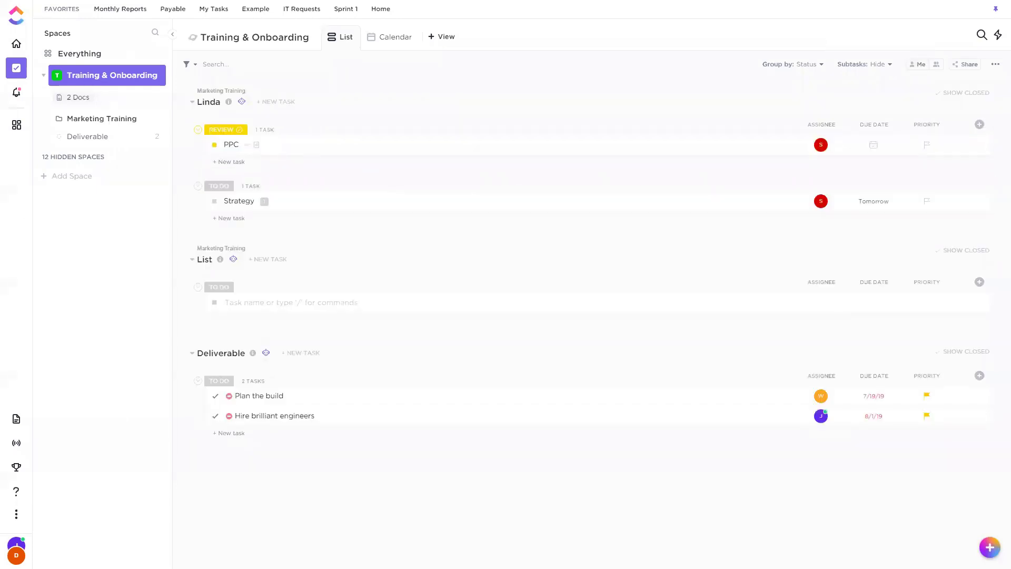